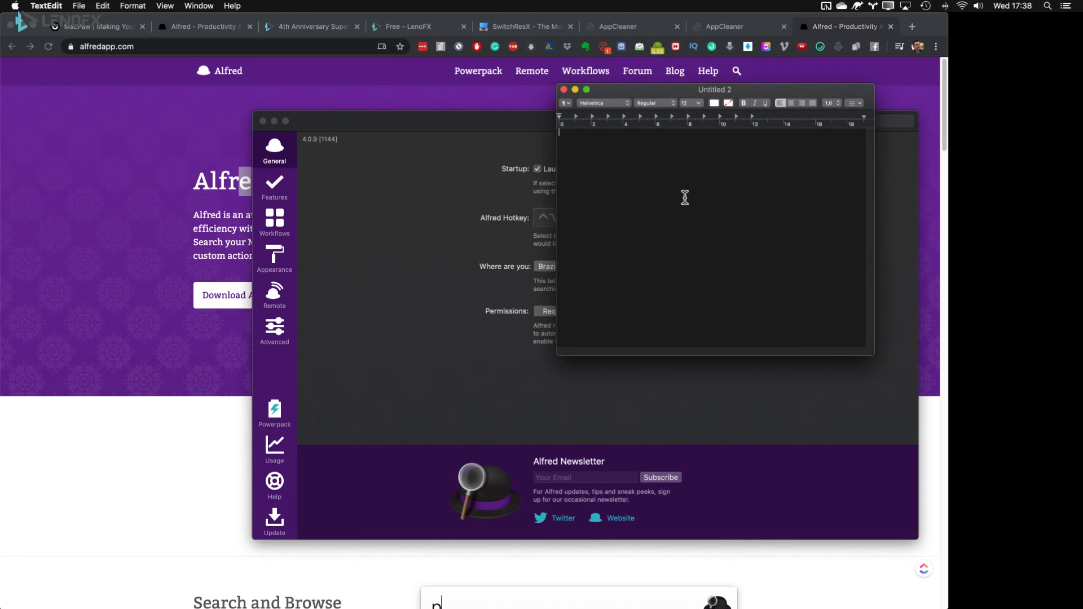
Paste the copied e-mail address below two blank lines in the document, and clear the document.
key(Return)
key(Return)
key(super+v)
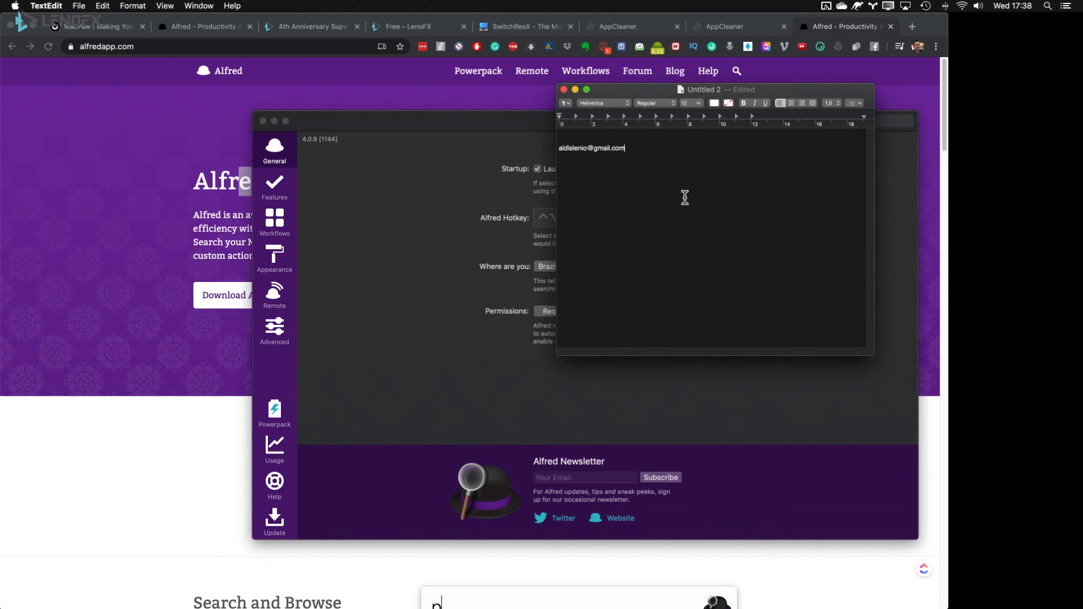
key(super+a)
key(BackSpace)
Write "Final Cut Pro X" in the document and delete it.
text(Final Cut Pro Xx)
key(super+a)
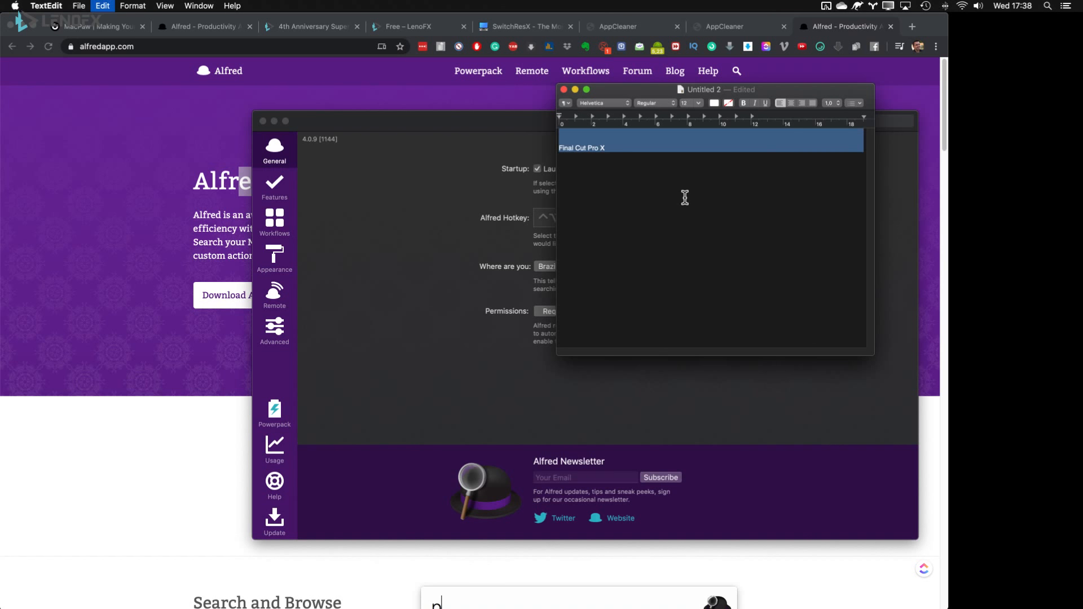
key(BackSpace)
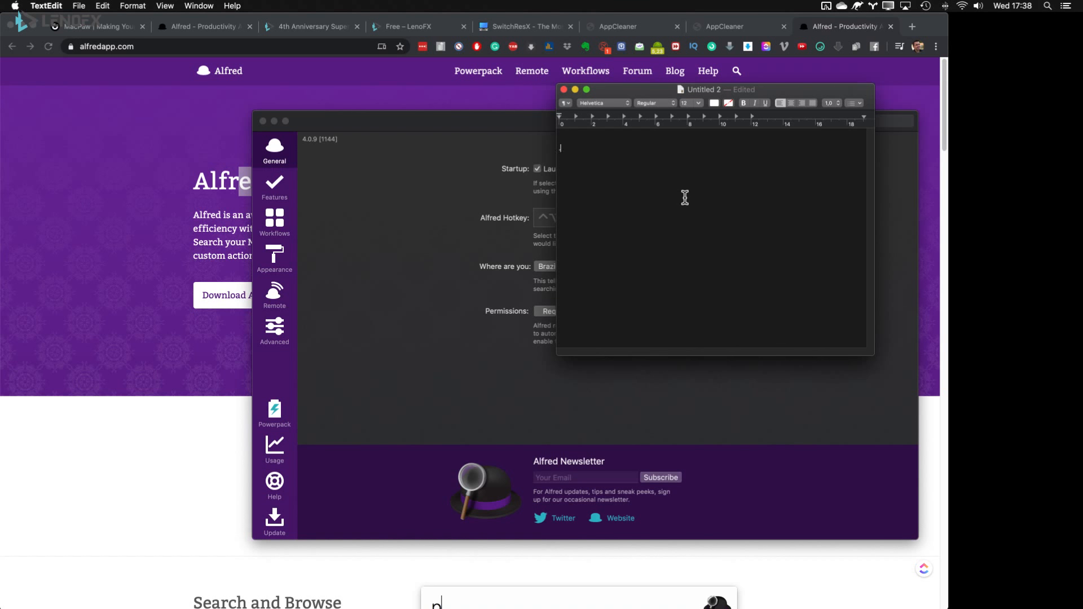
Expand the .ya snippet in the document and insert the saved "interpretação de texto" snippet after it.
text(.ya)
key(alt+super+s)
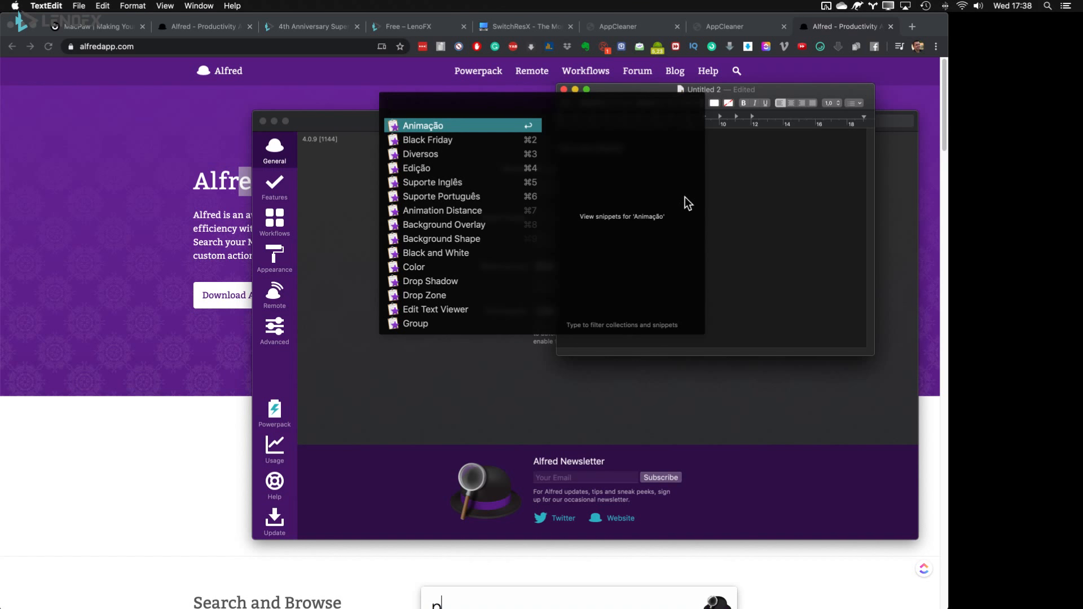
text(inte)
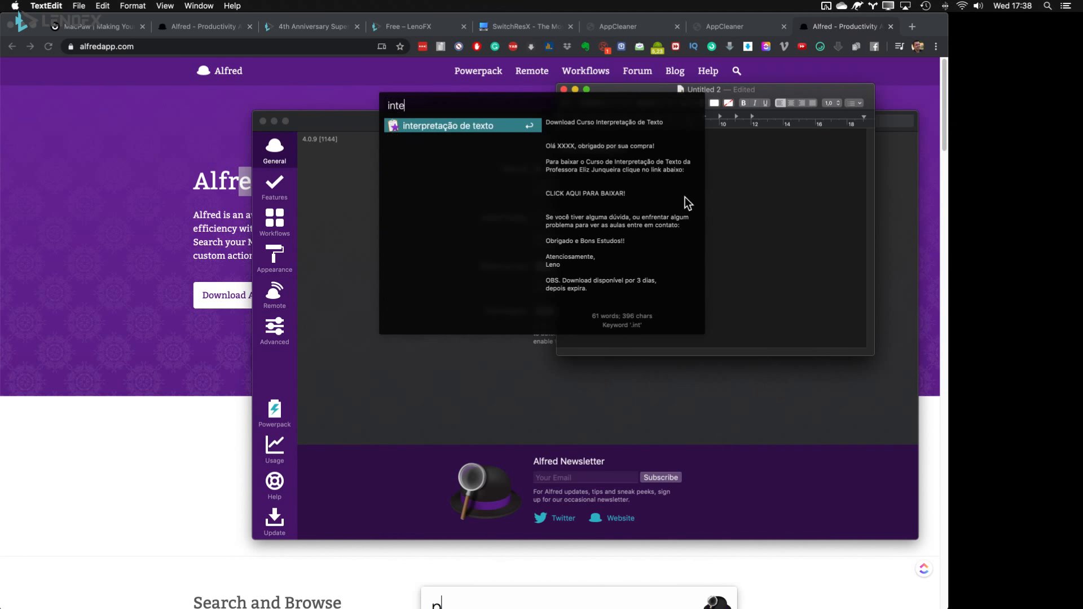
key(Return)
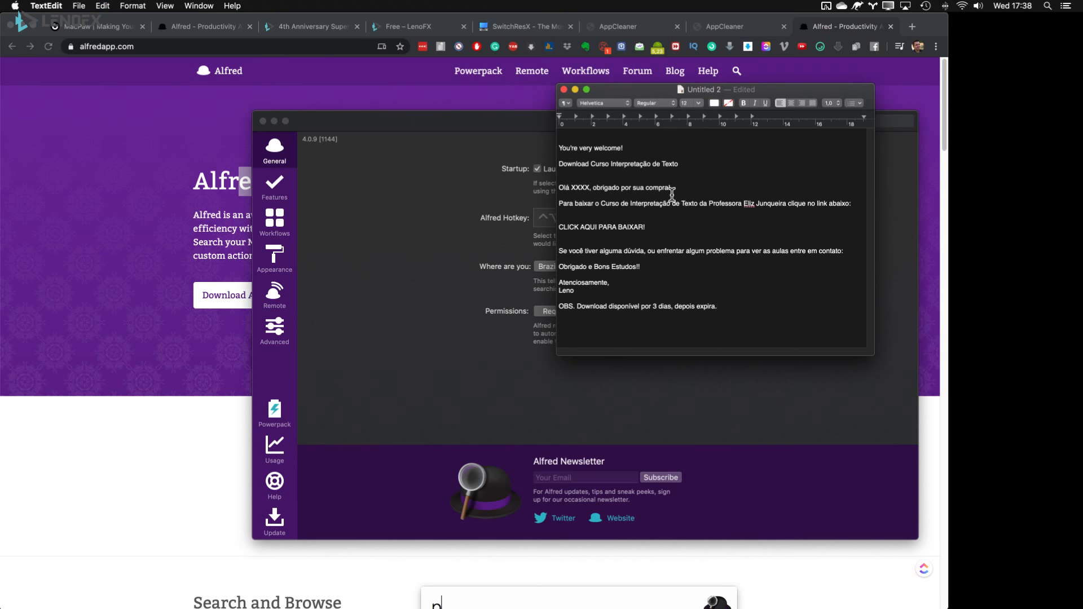
Delete the line "You're very welcome!" and replace XXXX in the greeting with NAME.
drag(643, 148, 540, 132)
key(BackSpace)
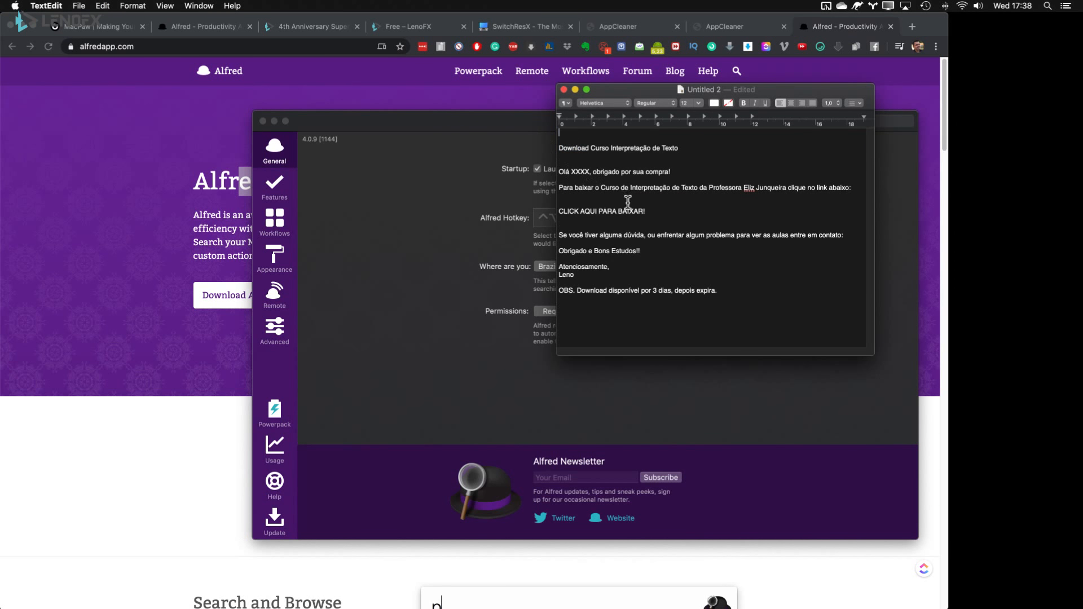
double_click(581, 171)
text(NAME)
Open the link destination settings for the line "CLICK AQUI PARA BAIXAR!" and cancel them.
drag(646, 211, 562, 210)
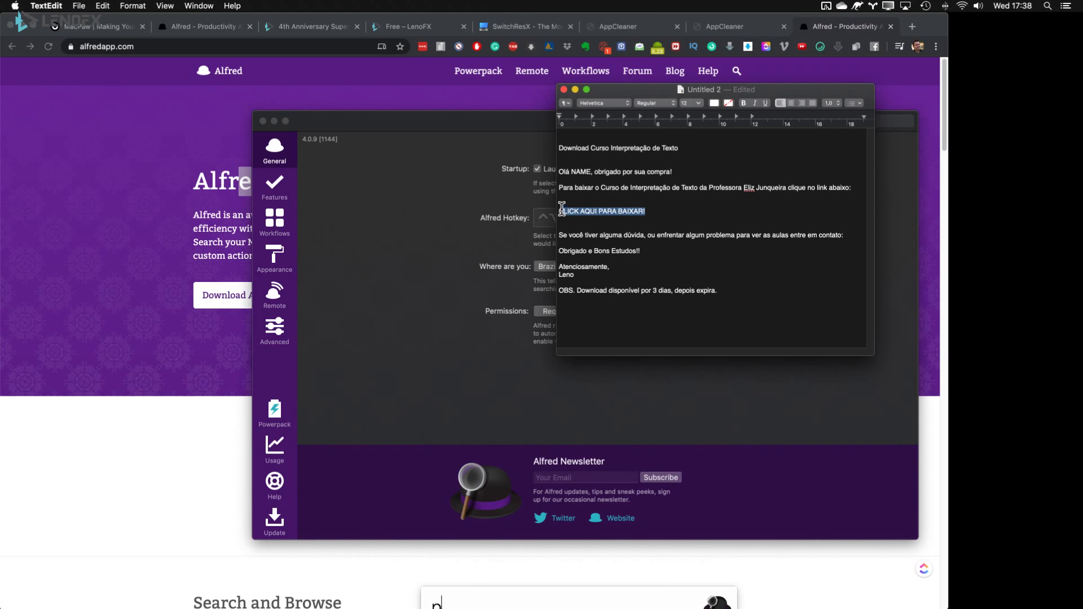
key(super+k)
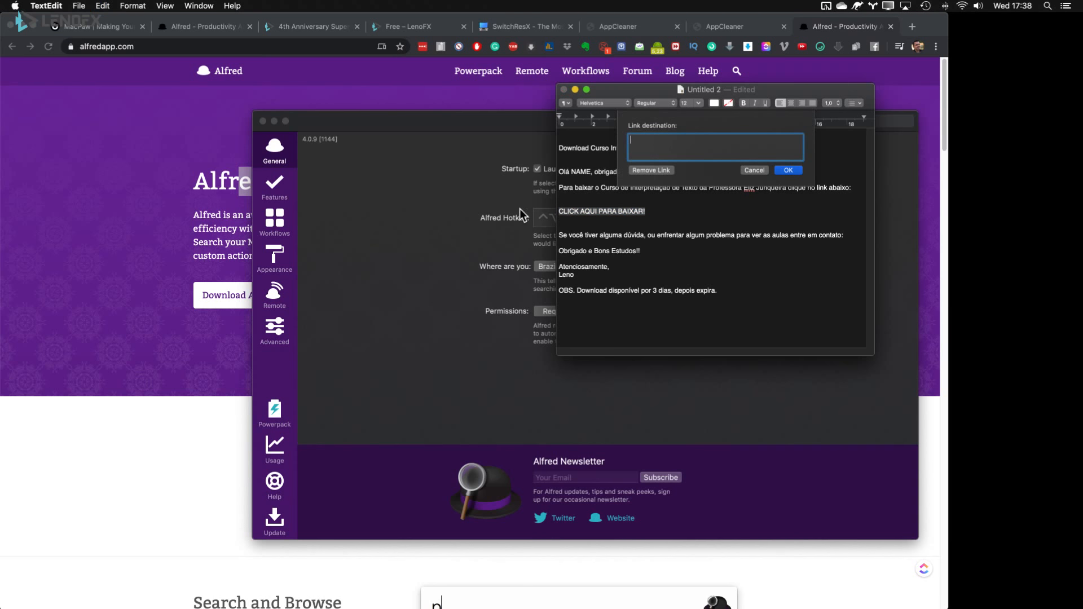
key(Escape)
Move the title "Download Curso Interpretação de Texto" to the document's first line, and discard the document without saving.
drag(681, 148, 542, 151)
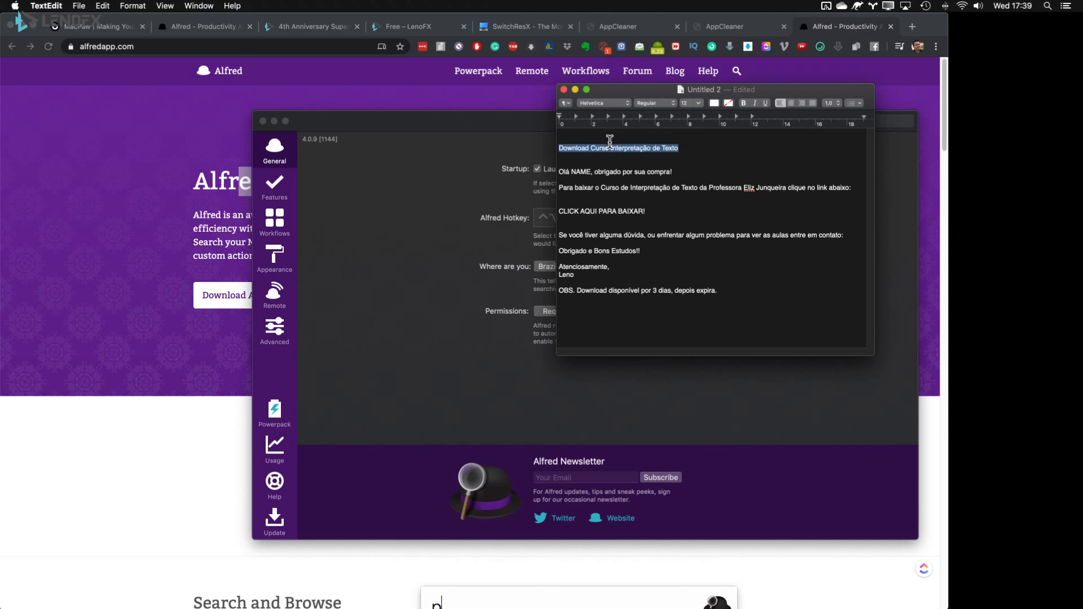
key(super+x)
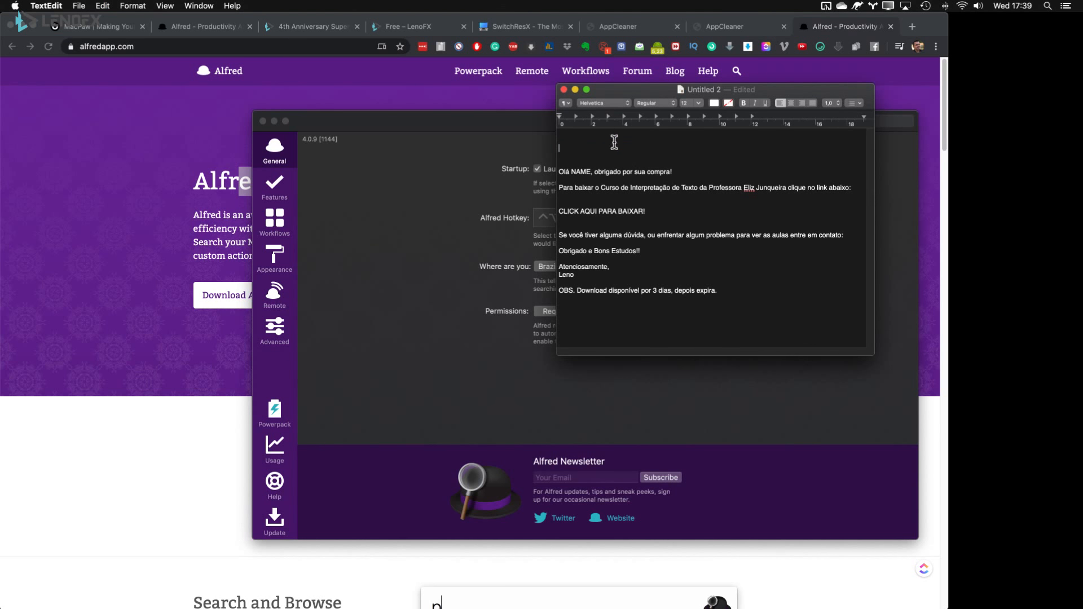
key(super+v)
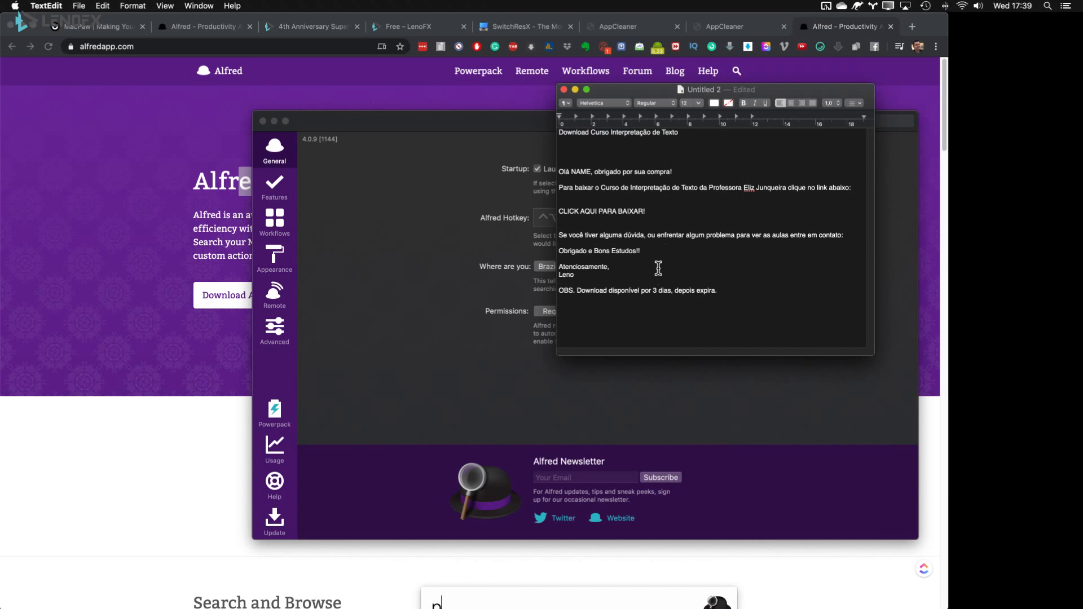
key(super+s)
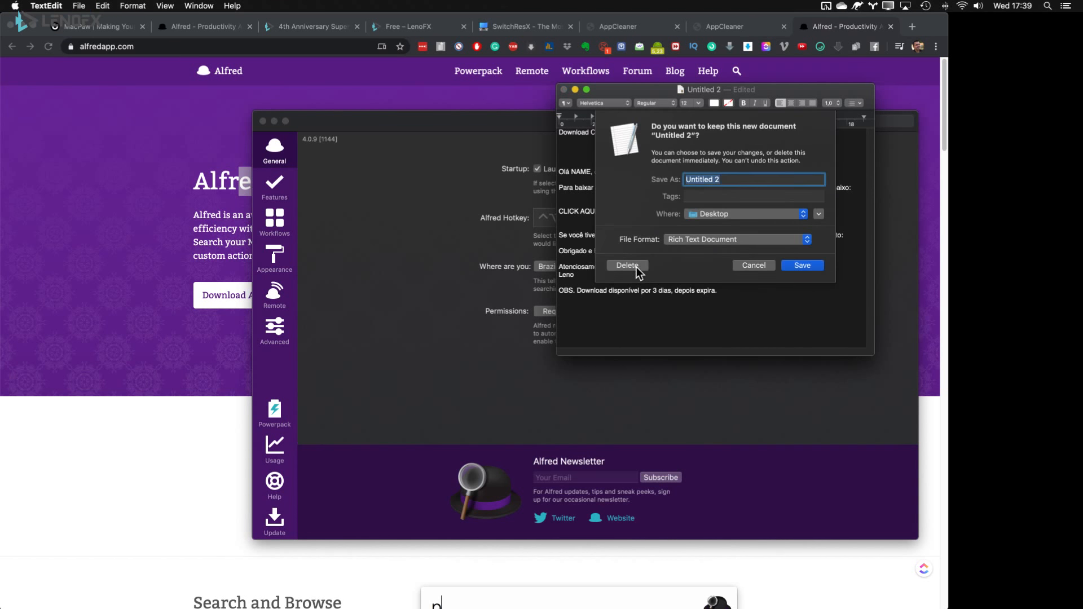
click(635, 268)
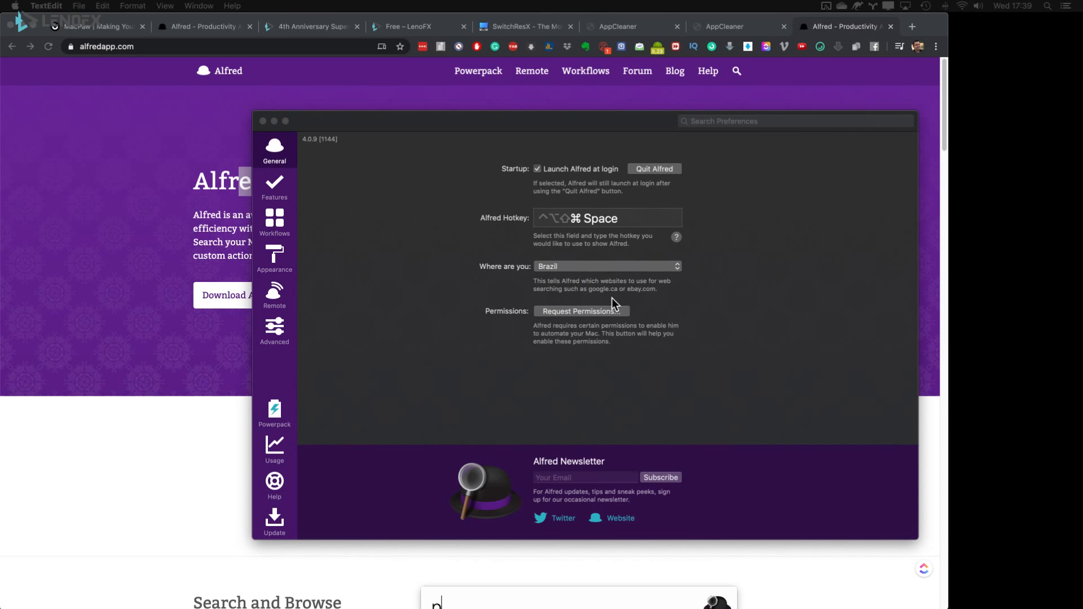
Launch Motion through the Alfred search.
key(ctrl+alt+shift+super+space)
text(moti)
key(BackSpace)
text(ion)
key(Return)
Show the Snippets feature in Alfred's preferences and select the Animation Distance snippet in the Animação collection.
click(413, 381)
click(274, 222)
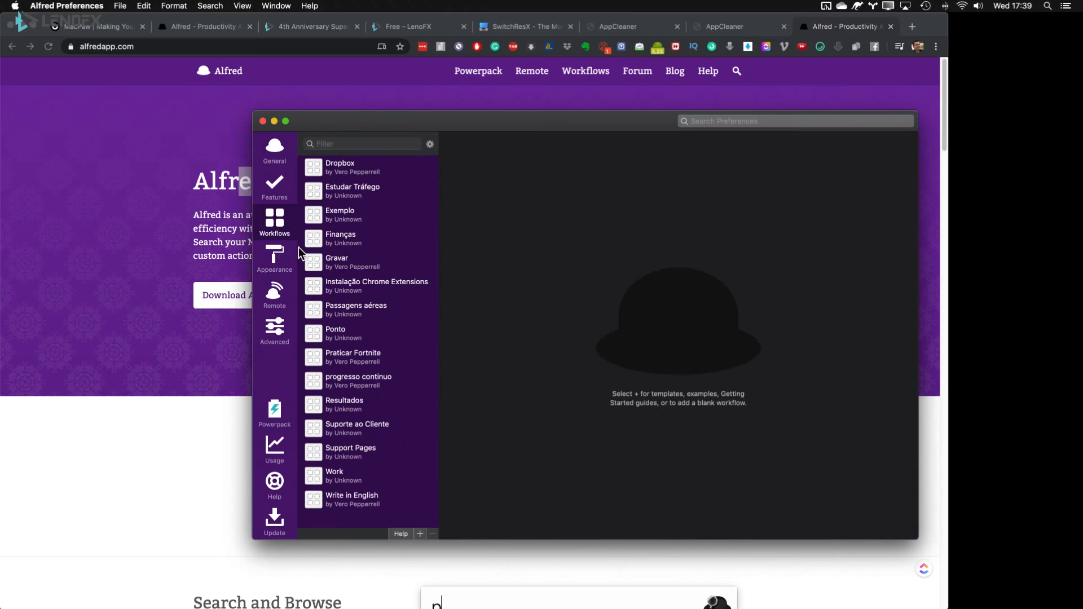
click(267, 194)
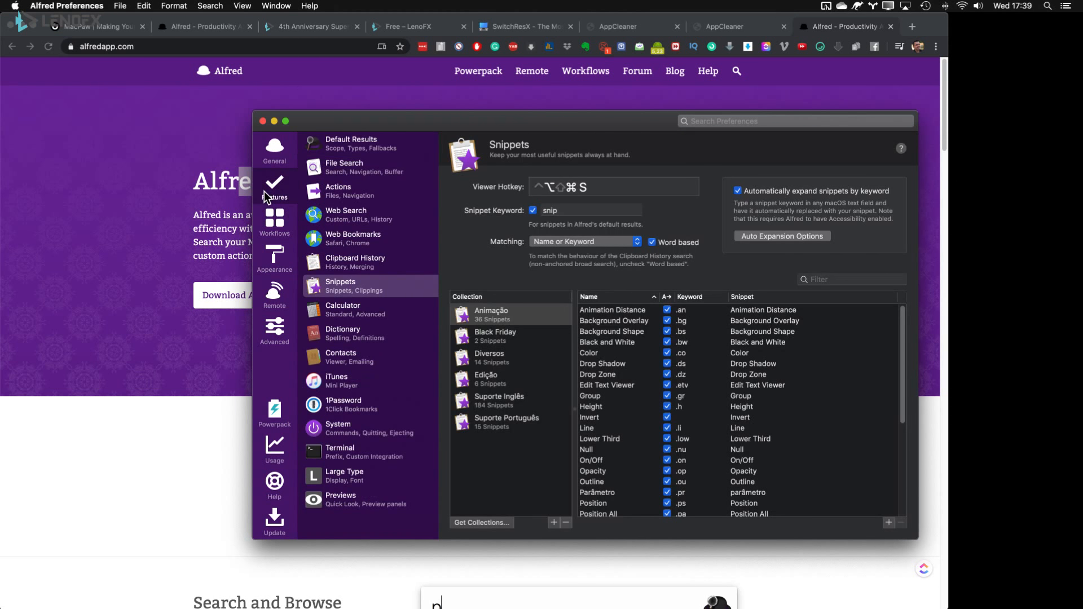
click(354, 290)
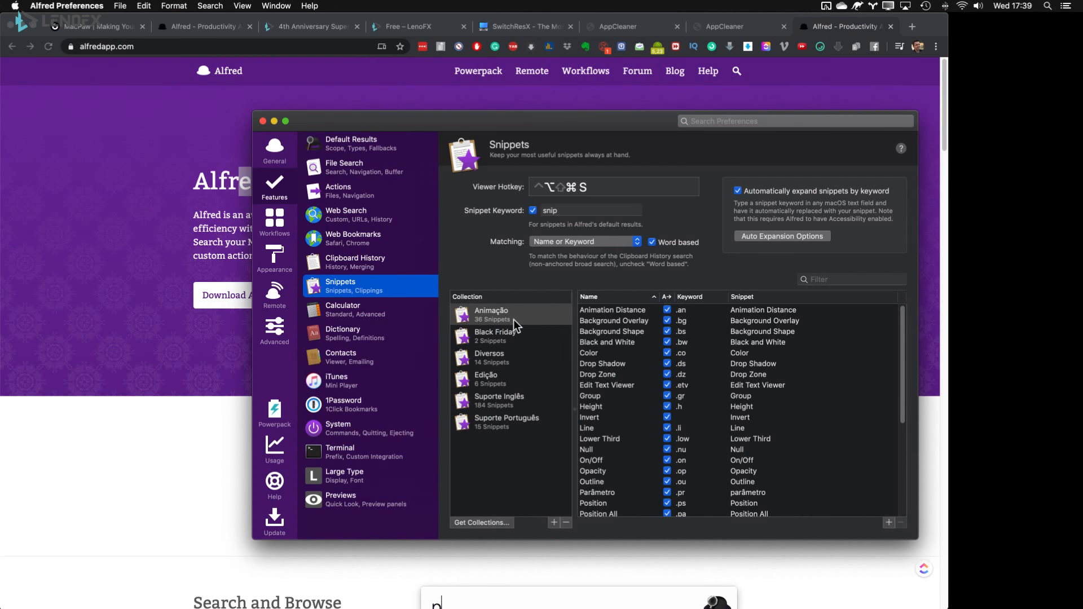
click(645, 312)
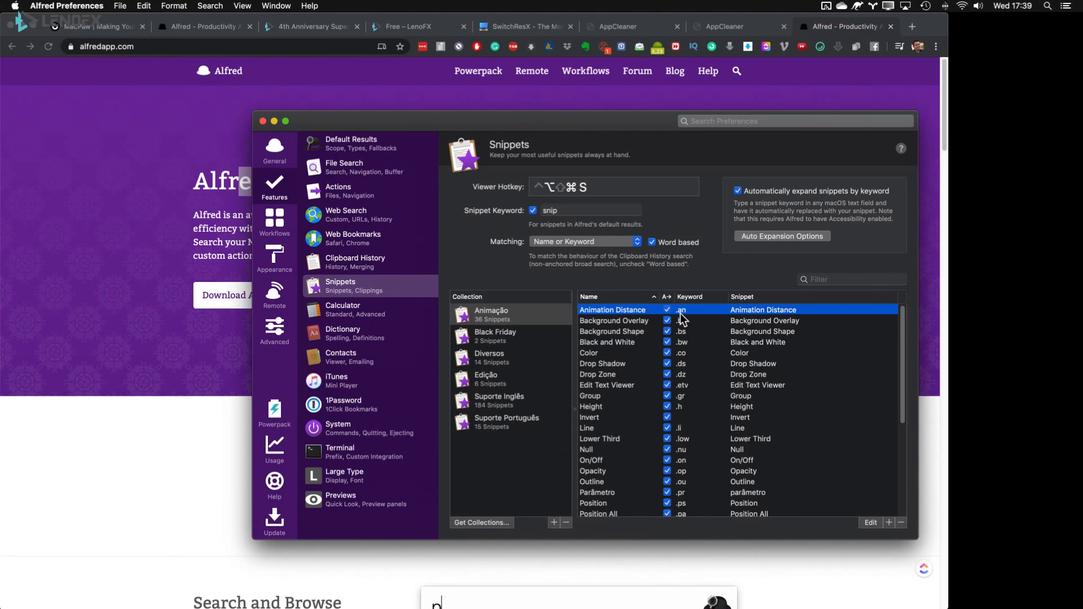
Switch to Motion, create a blank Motion Project and draw a white rectangle centred at about X -160, Y 53 px.
key(super+Tab)
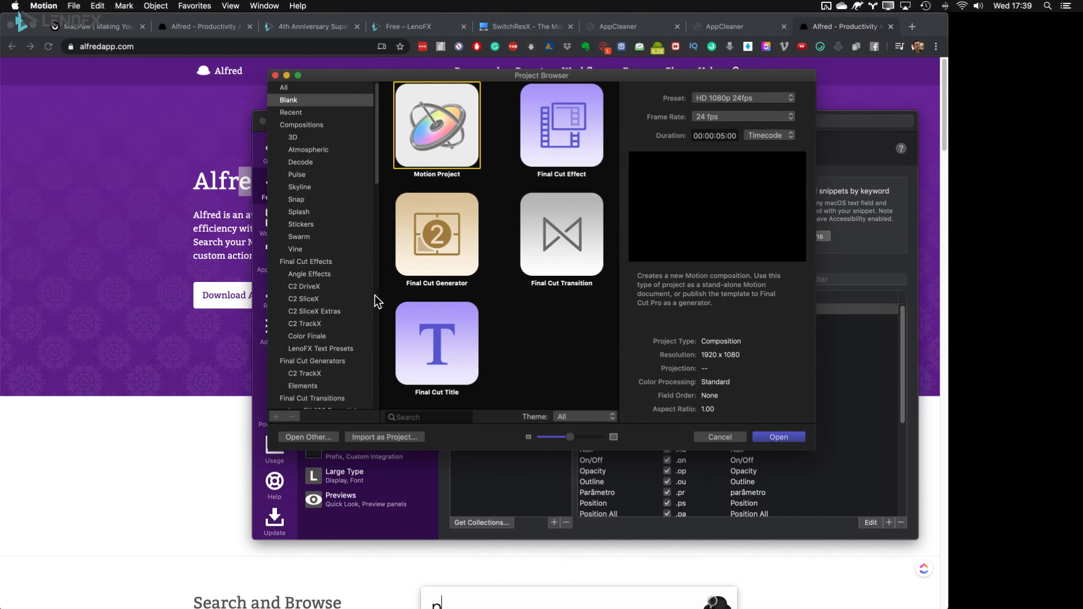
key(Return)
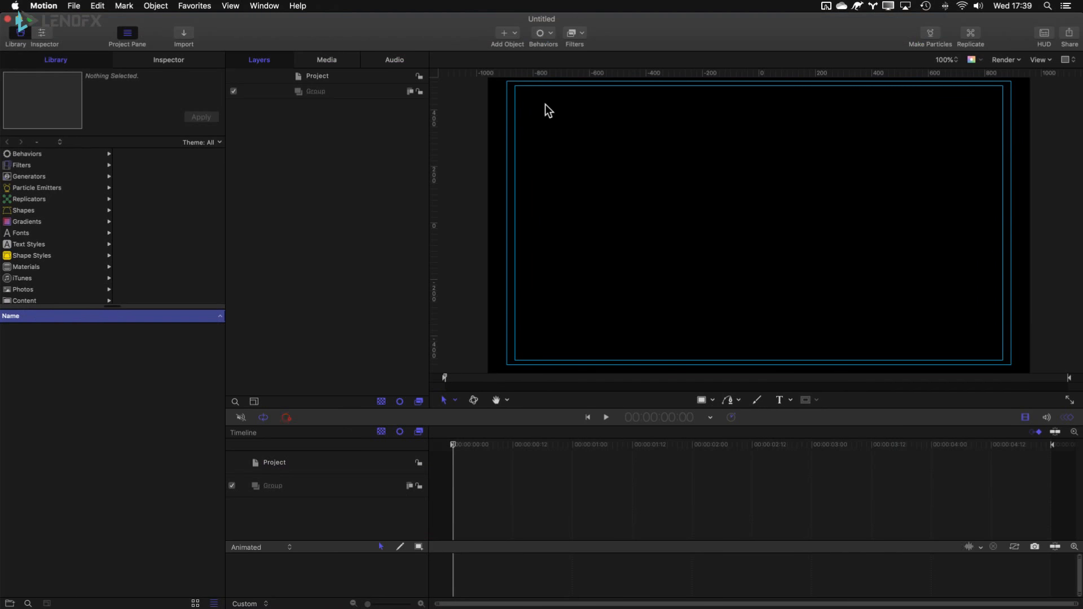
key(r)
click(645, 171)
drag(645, 171, 787, 249)
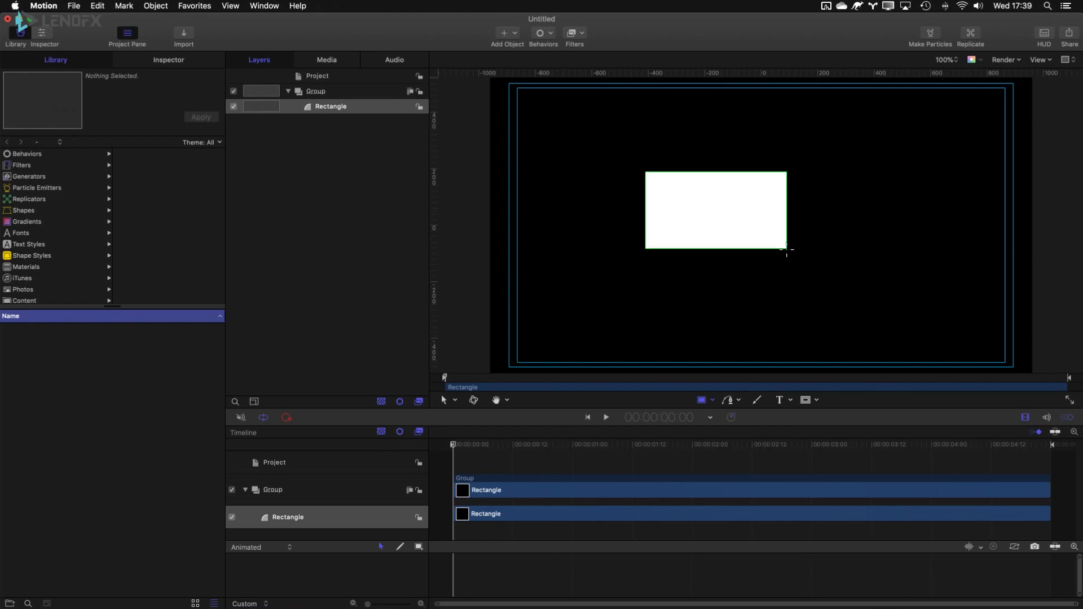
Publish the rectangle's Position and Fill Color parameters and show the project's published parameters.
key(super+3)
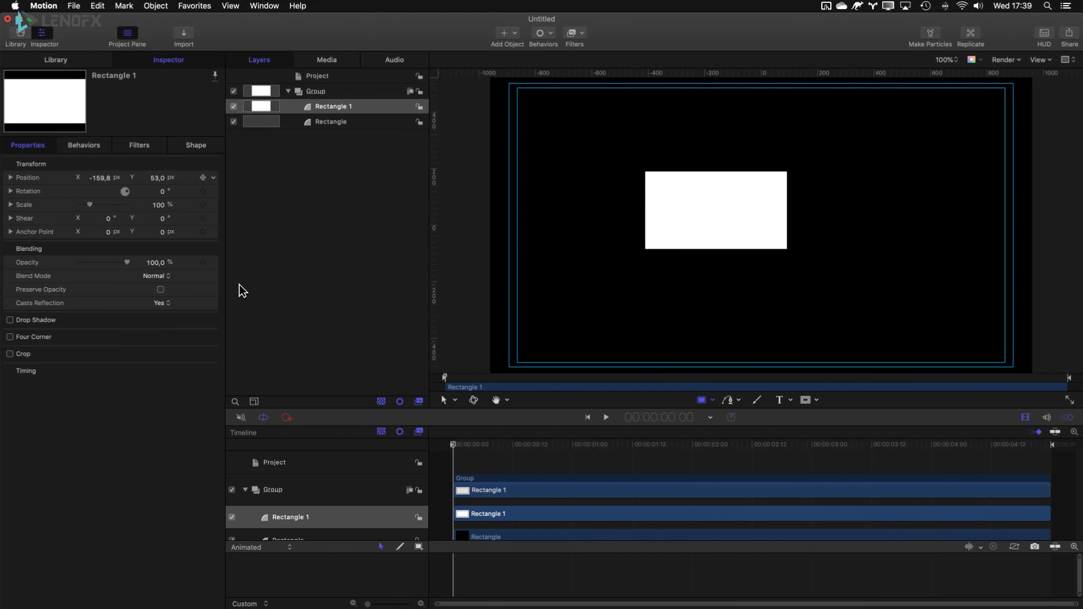
click(213, 177)
click(256, 319)
click(196, 146)
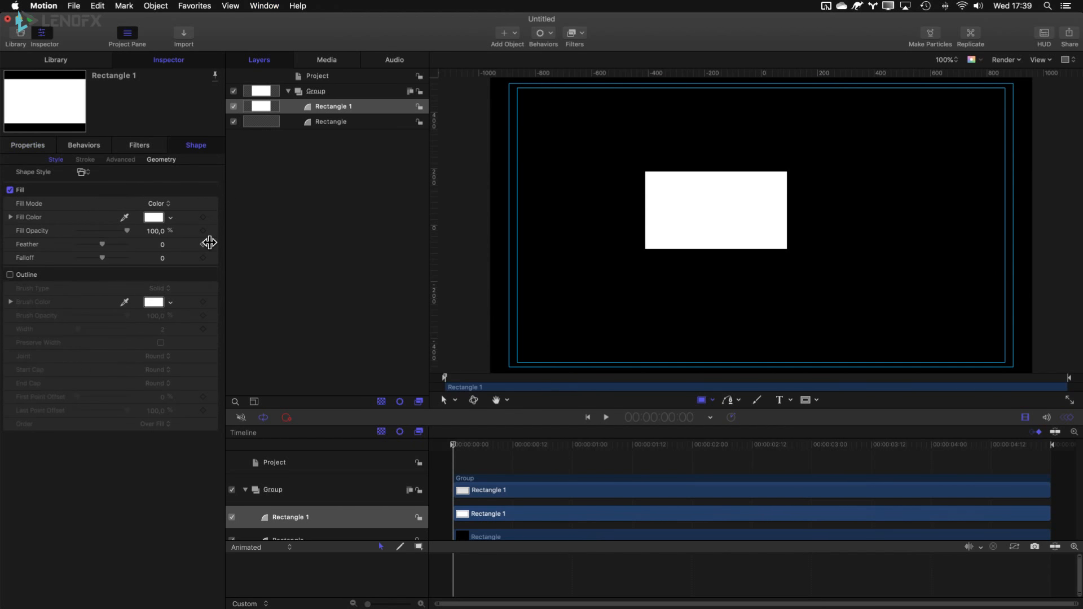
click(213, 218)
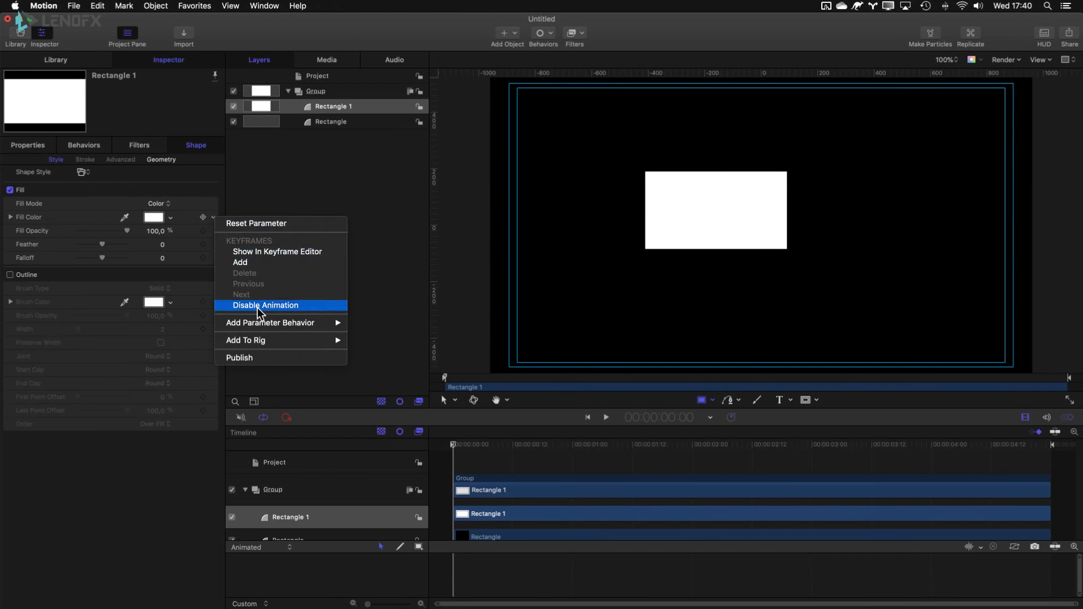
click(268, 360)
click(313, 75)
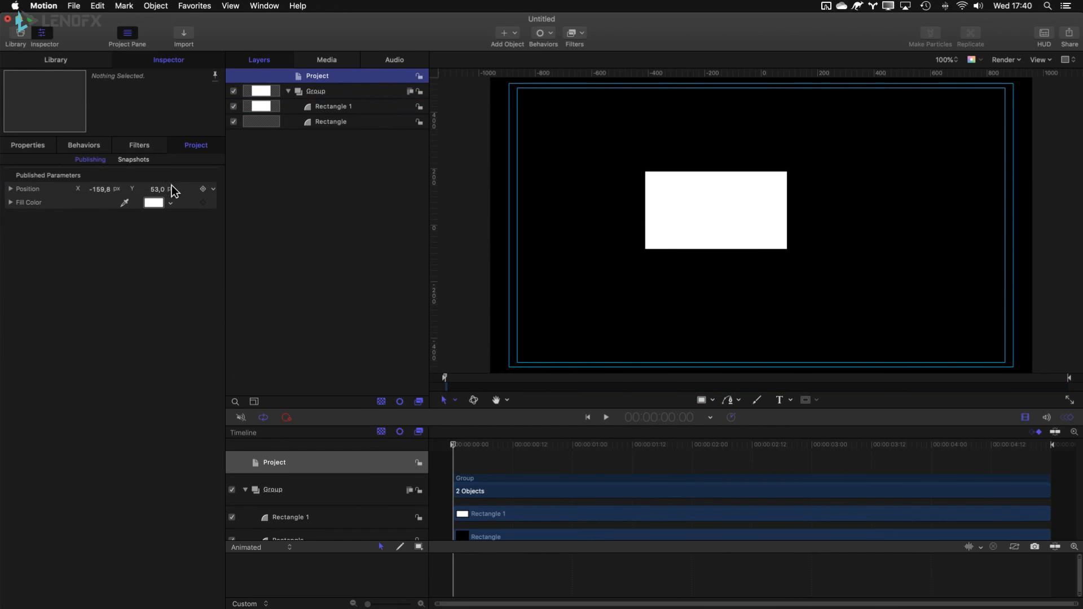
Re-enter the name of the published Position parameter.
double_click(35, 189)
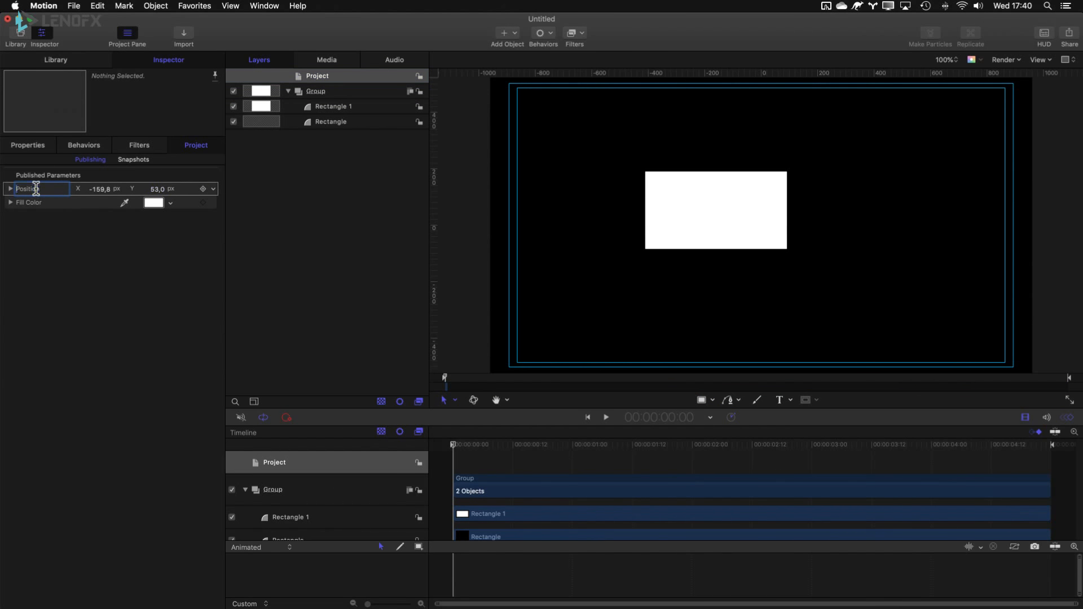
key(super+a)
text(po)
key(super+a)
Look up the Black and White snippet in Alfred and rename Motion's published Fill Color parameter Black and White.
key(super+Tab)
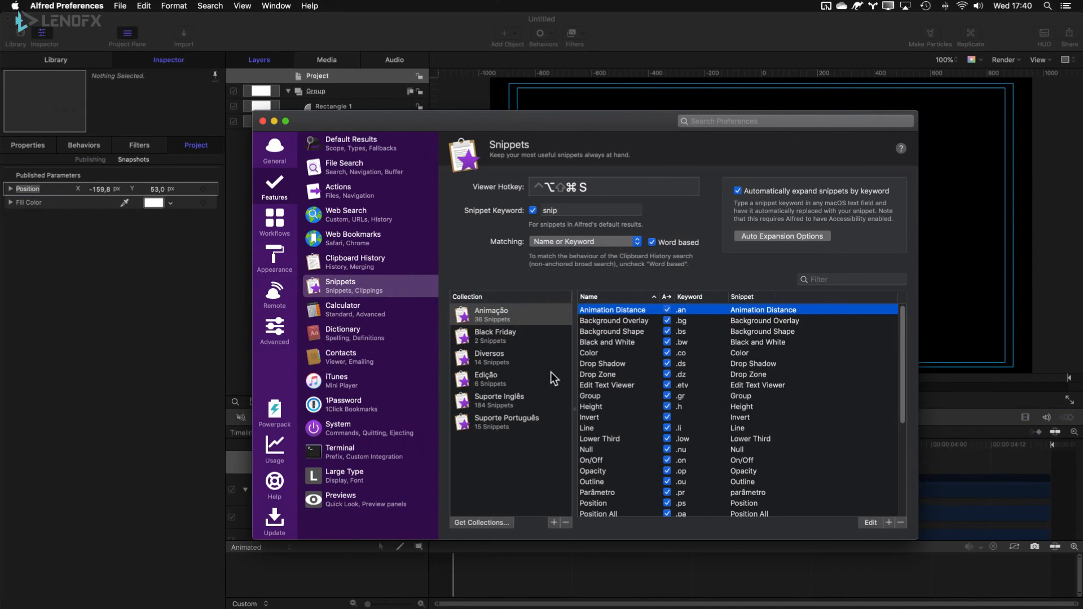
click(623, 342)
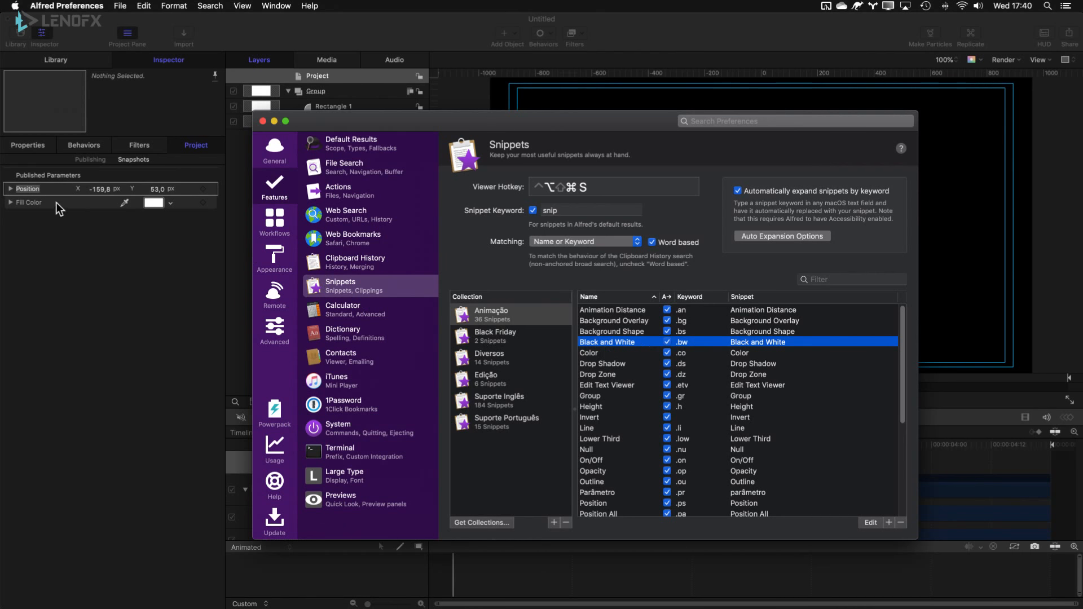
click(35, 202)
double_click(34, 202)
key(super+v)
key(Return)
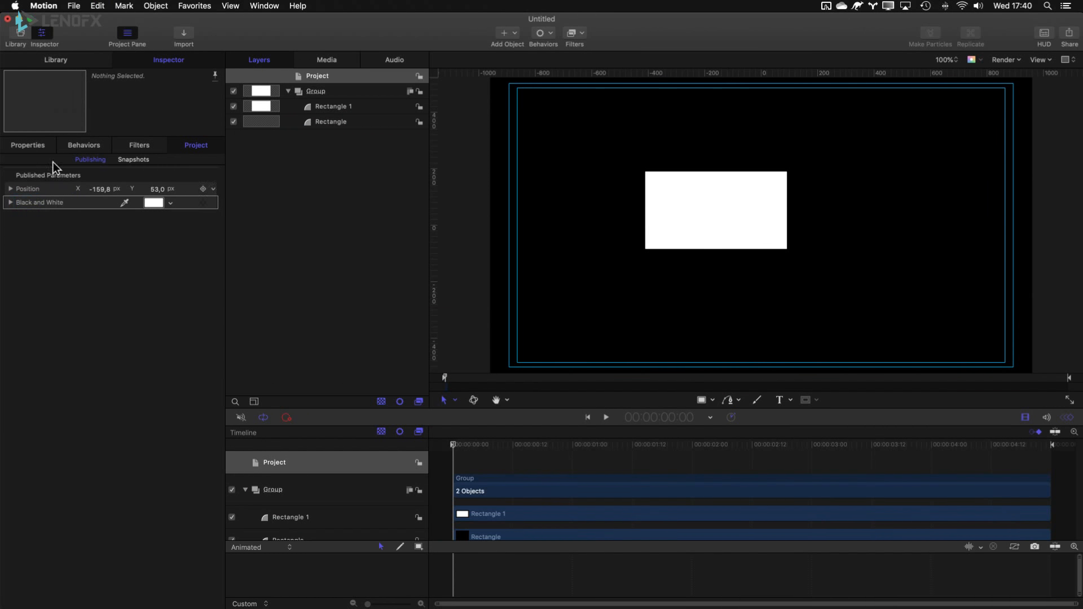
Look up the Edit Text Viewer snippet in Alfred and use .etv to rename Motion's published colour parameter Edit Text Viewer.
key(super+Tab)
click(627, 385)
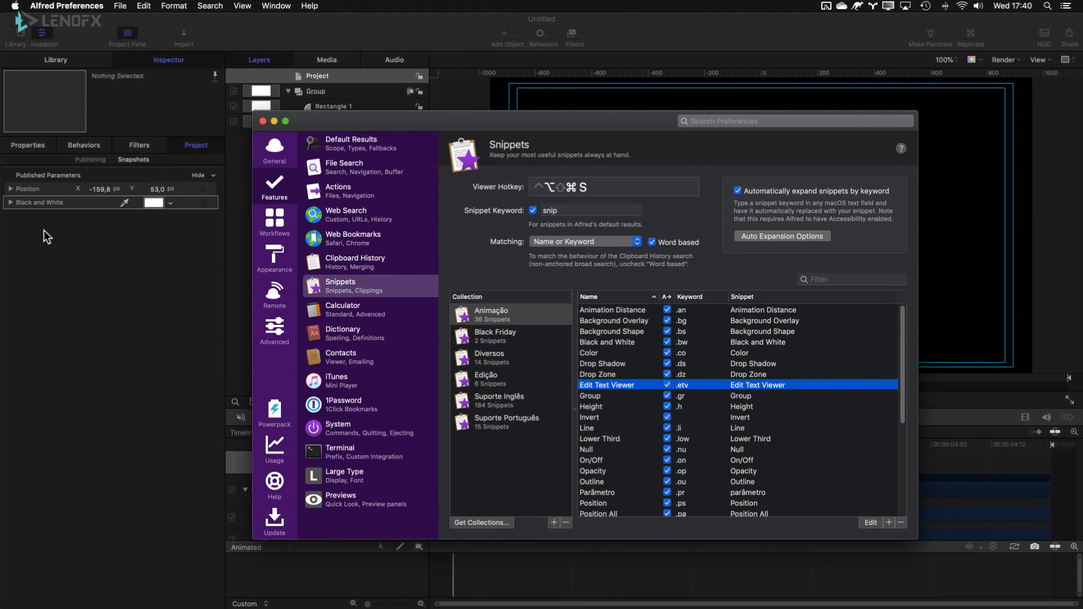
key(super+Tab)
double_click(47, 202)
text(.et)
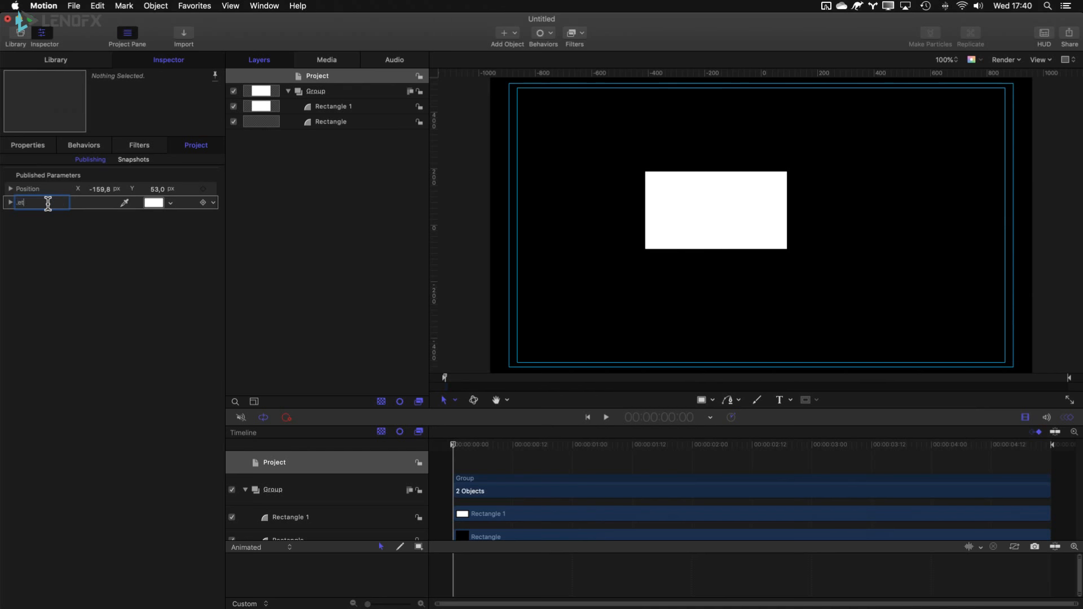
text(v)
key(Return)
text(.a)
key(Escape)
Select the Background Overlay snippet in Alfred, and return to Motion to rename the published colour parameter Animation.
key(super+Tab)
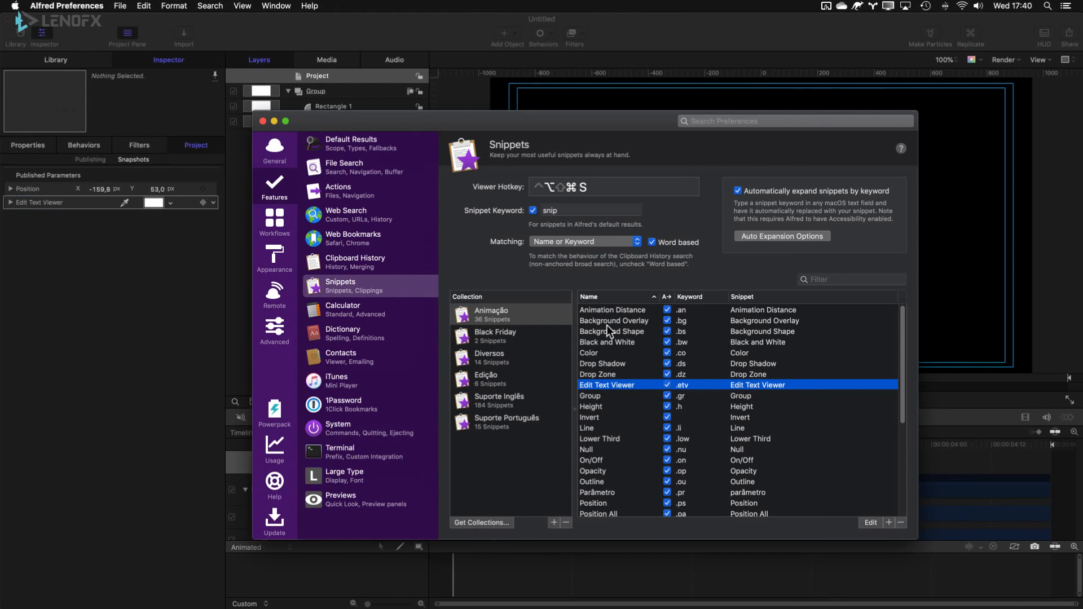
click(630, 320)
key(super+Tab)
double_click(65, 203)
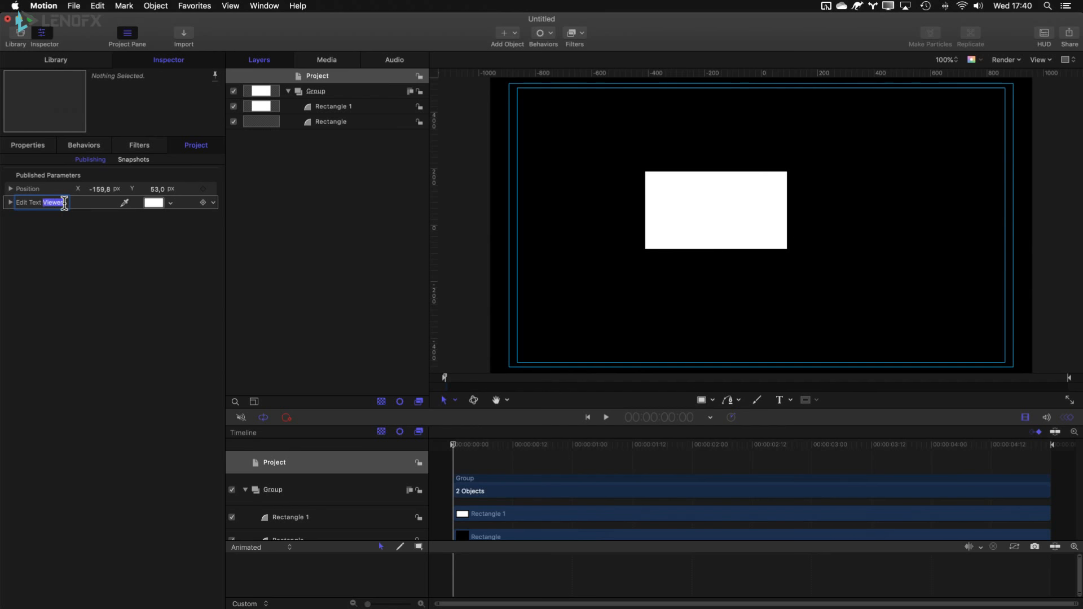
key(super+a)
text(Animation)
key(Return)
Switch back to Alfred's preferences and look up the Invert and Lower Third snippets in the Animação collection.
key(super+Tab)
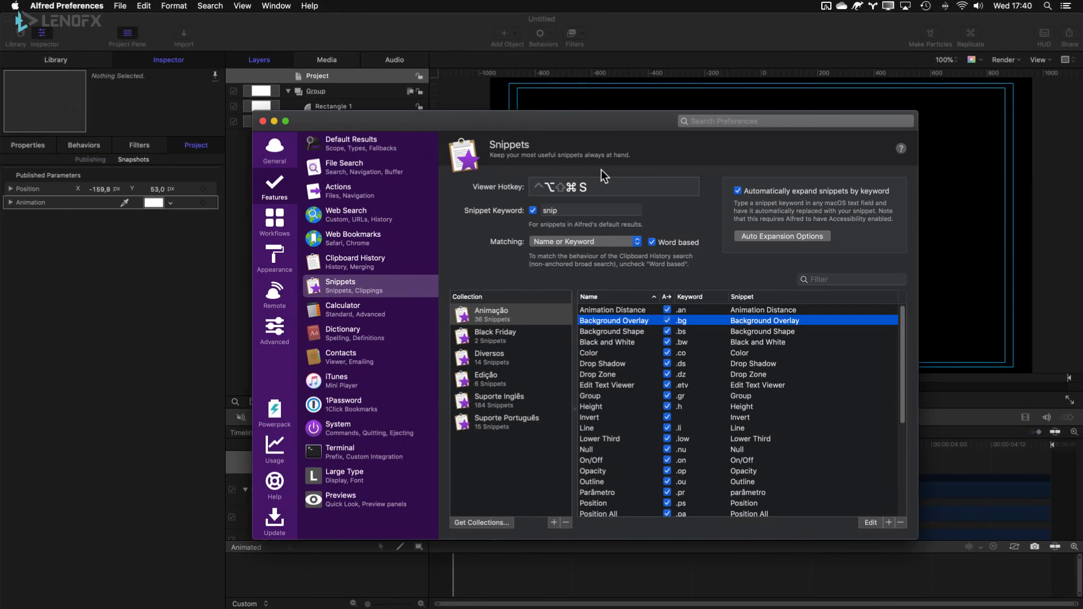
click(623, 419)
click(593, 439)
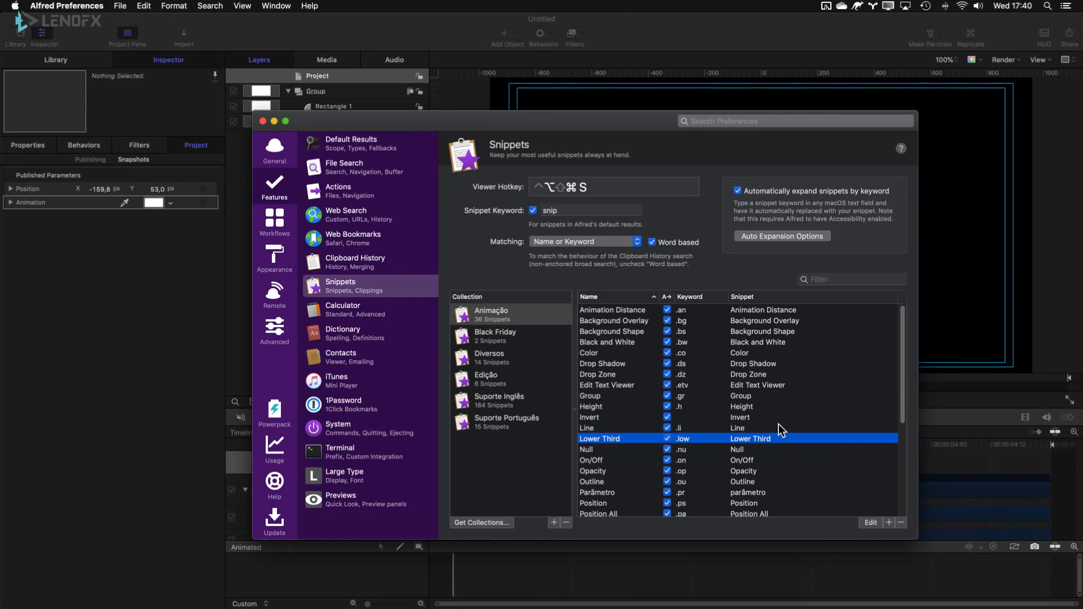
Start a new snippet in Alfred's Animação collection, using Live Event as both its name and its snippet text.
click(888, 522)
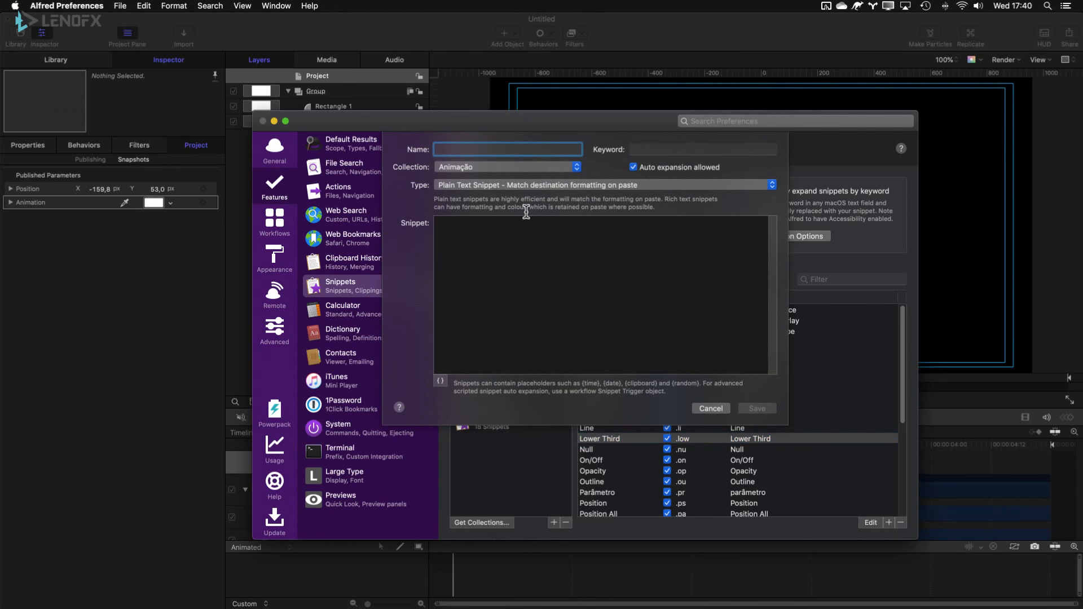
text(Live Enve)
key(BackSpace)
key(BackSpace)
key(BackSpace)
text(vent)
key(super+a)
key(super+c)
click(532, 246)
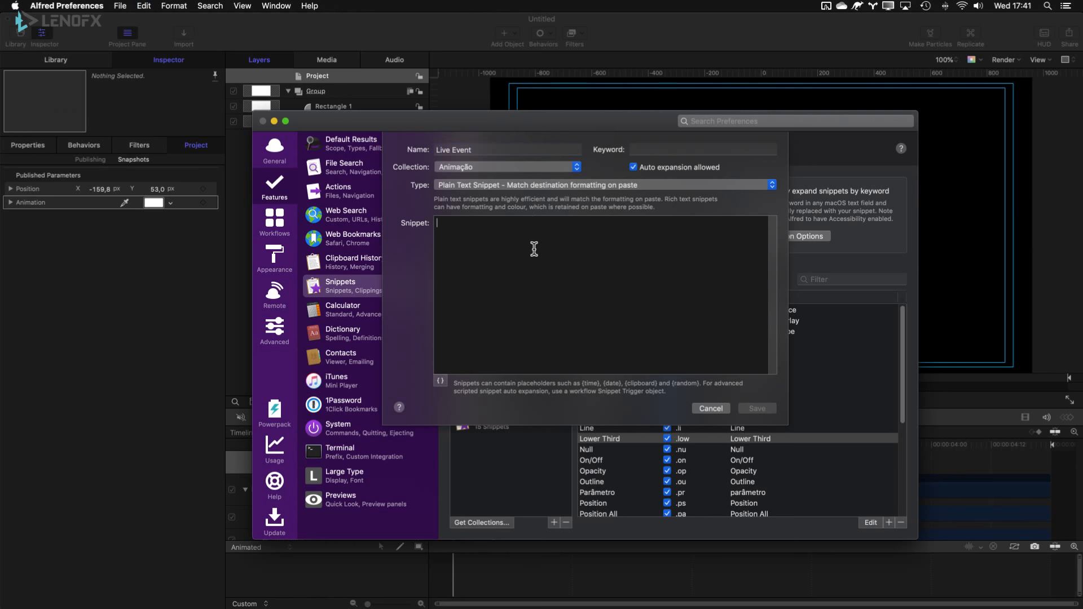
key(super+v)
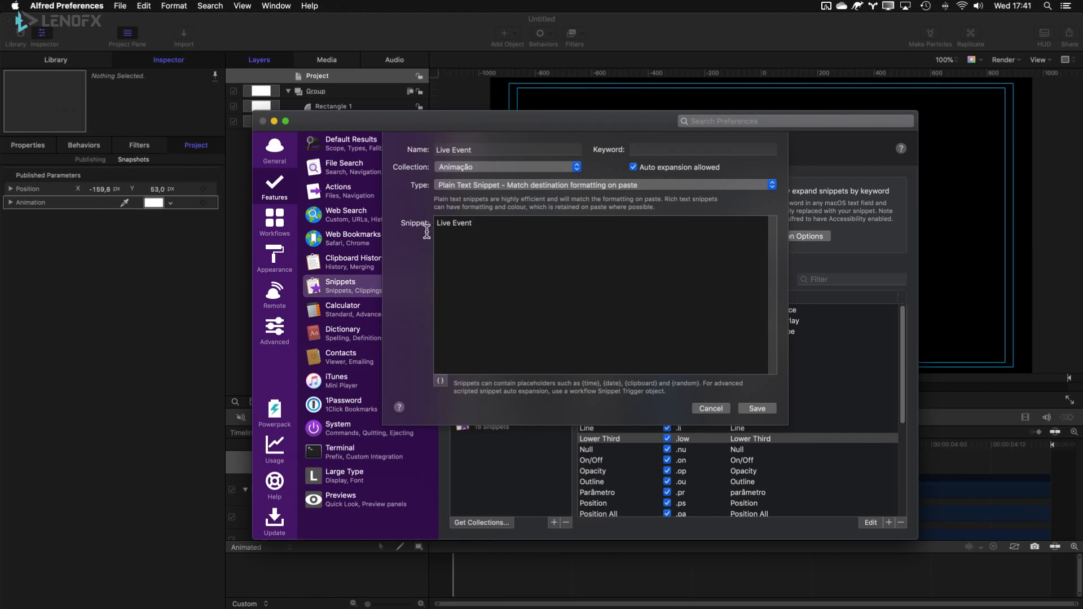
Assign the keyword .le to the Live Event snippet and save it.
click(634, 147)
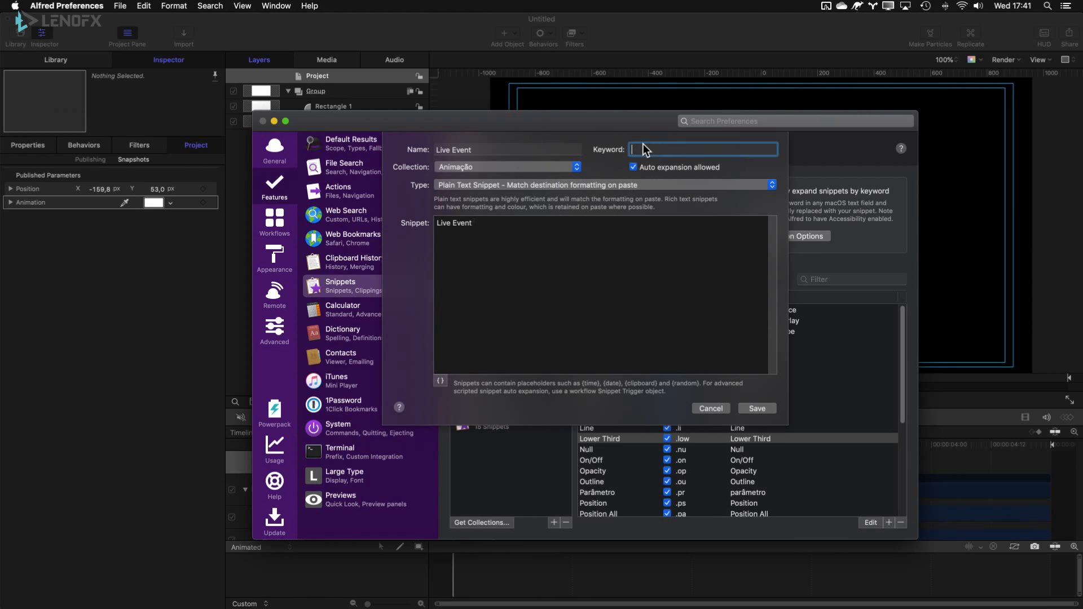
text(.le)
click(771, 408)
Switch to TextEdit, set the text size to 30, and use the .le snippet to write Live Event 01.
key(super+Tab)
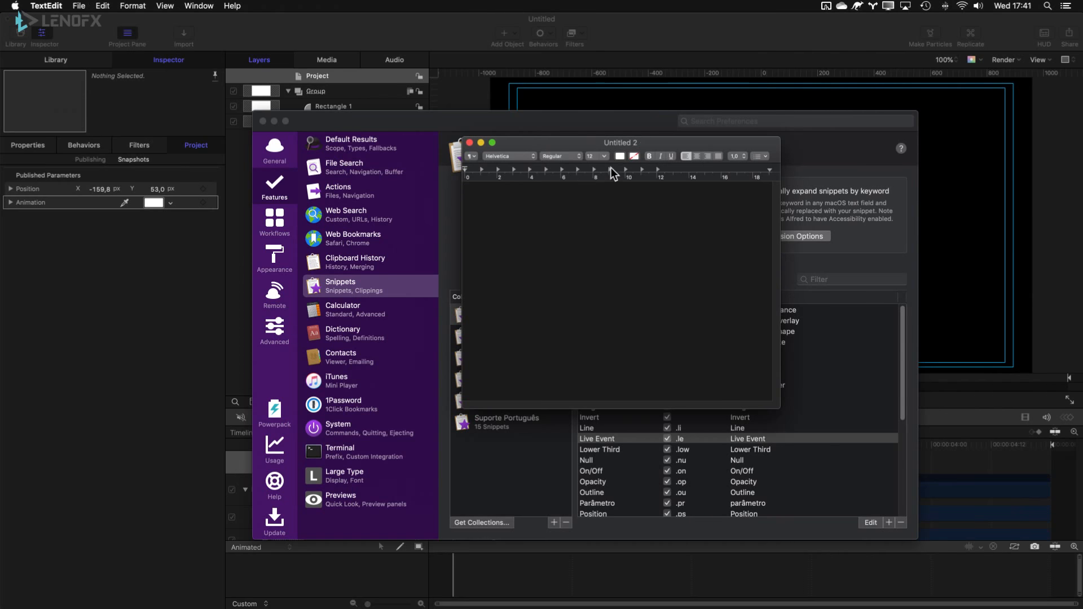
click(581, 155)
text(.ev)
key(BackSpace)
key(BackSpace)
key(BackSpace)
text(.le)
text( 01)
Use the .le snippet to add the lines Live Event 02 and Live Event 03.
key(Return)
text(.le)
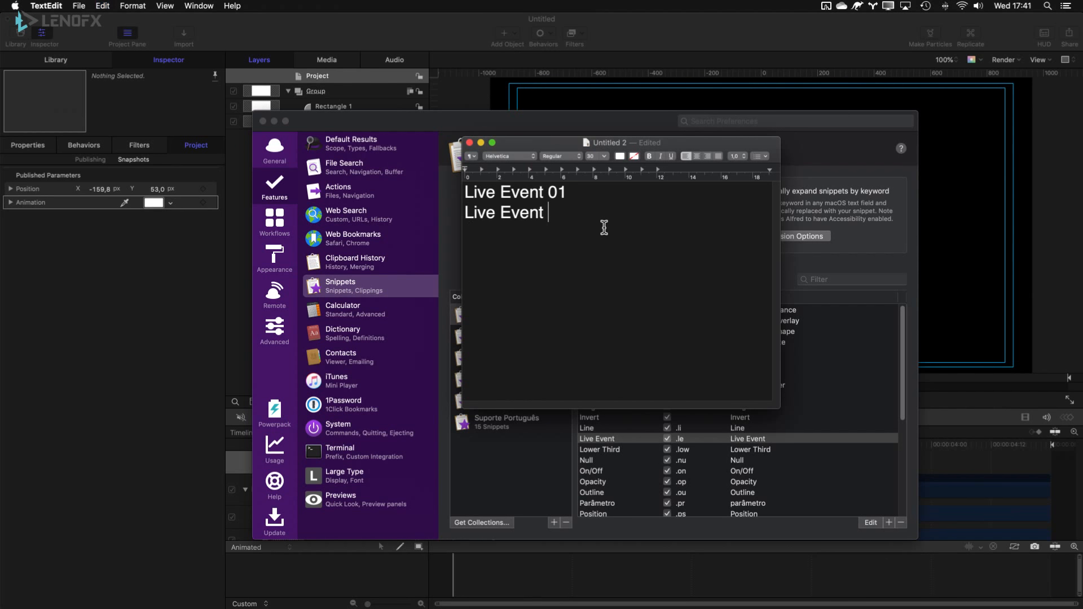
text( 02)
key(Return)
text(.le 03)
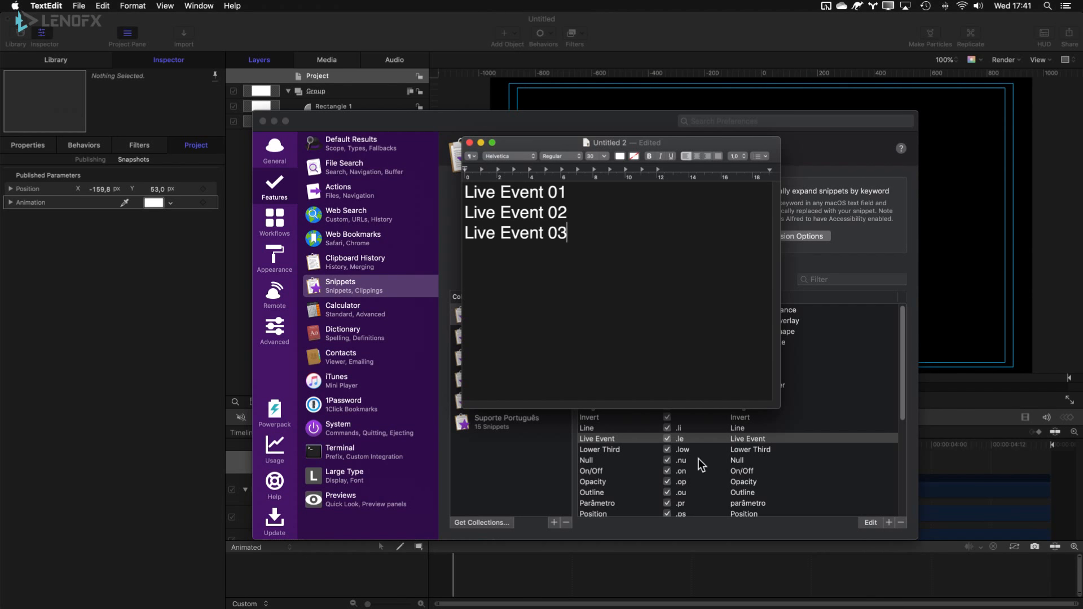
Return to Alfred and change the Live Event snippet's keyword to *.
click(693, 439)
click(682, 439)
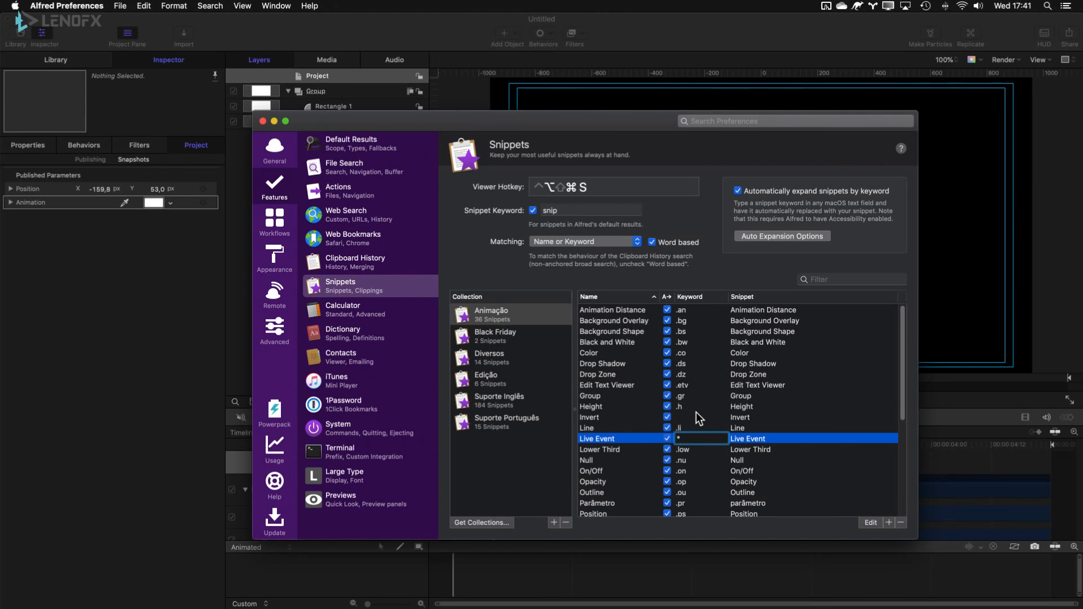
key(Return)
Switch to TextEdit and use the * keyword to add four more Live Event lines below Live Event 03.
key(super+Tab)
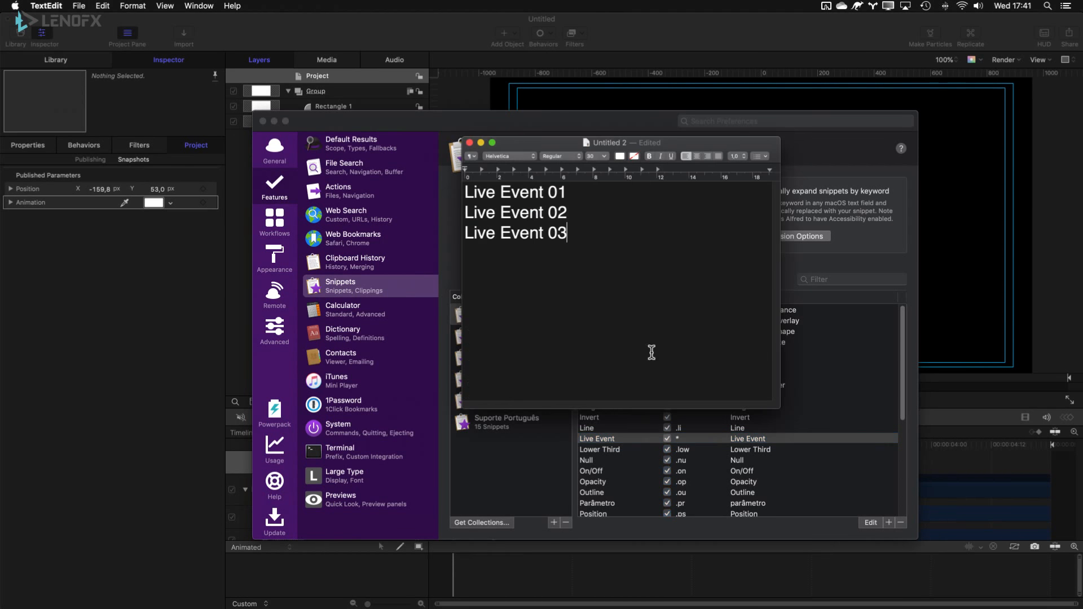
text(*)
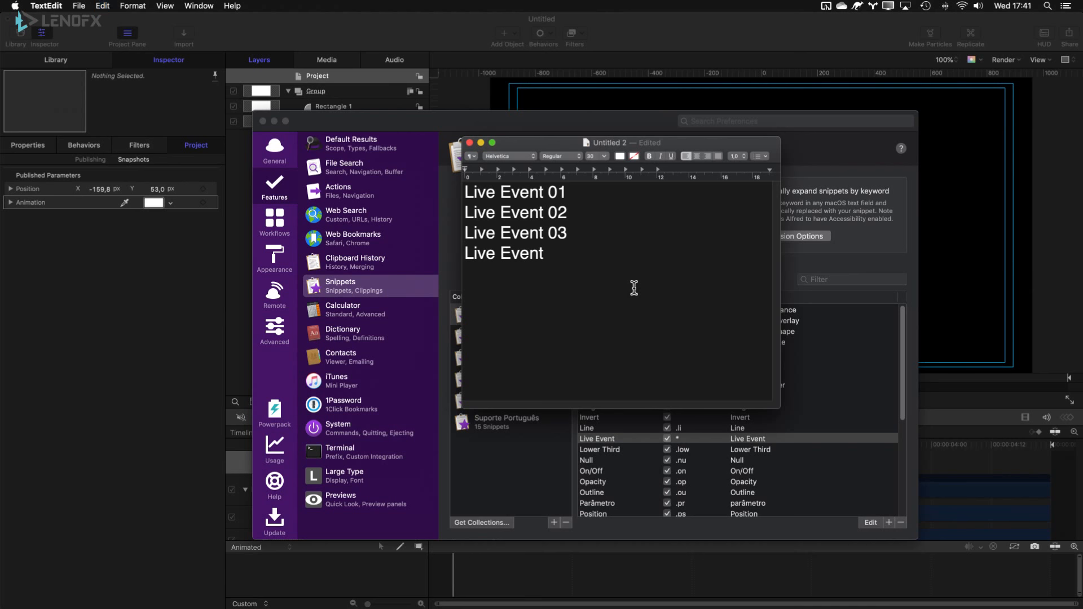
text(*)
key(Return)
text(*)
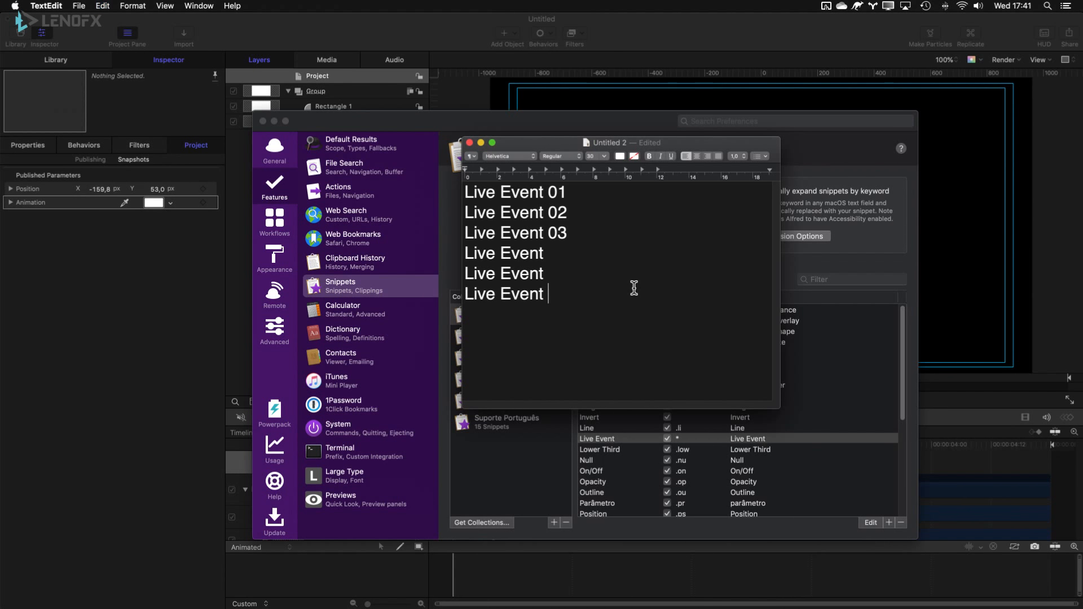
key(Return)
text(*)
Append 04 to the fourth Live Event line and 045 to the fifth.
key(Up)
key(Up)
key(Up)
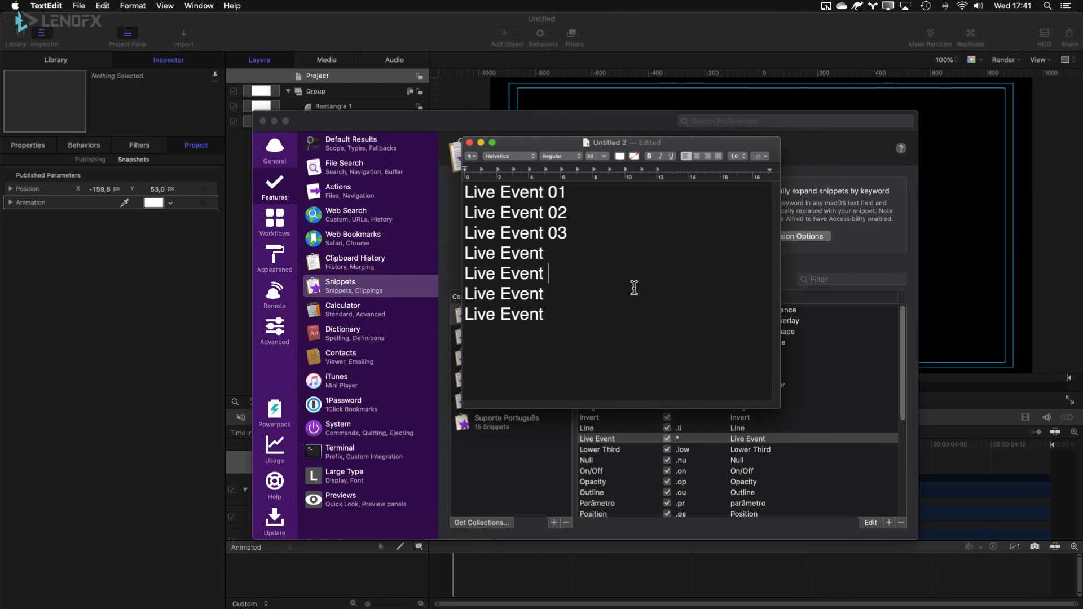
text(04)
key(Down)
text(045)
Select all the Live Event lines, and close the Untitled 2 document without keeping it.
drag(585, 333, 451, 190)
drag(541, 144, 754, 245)
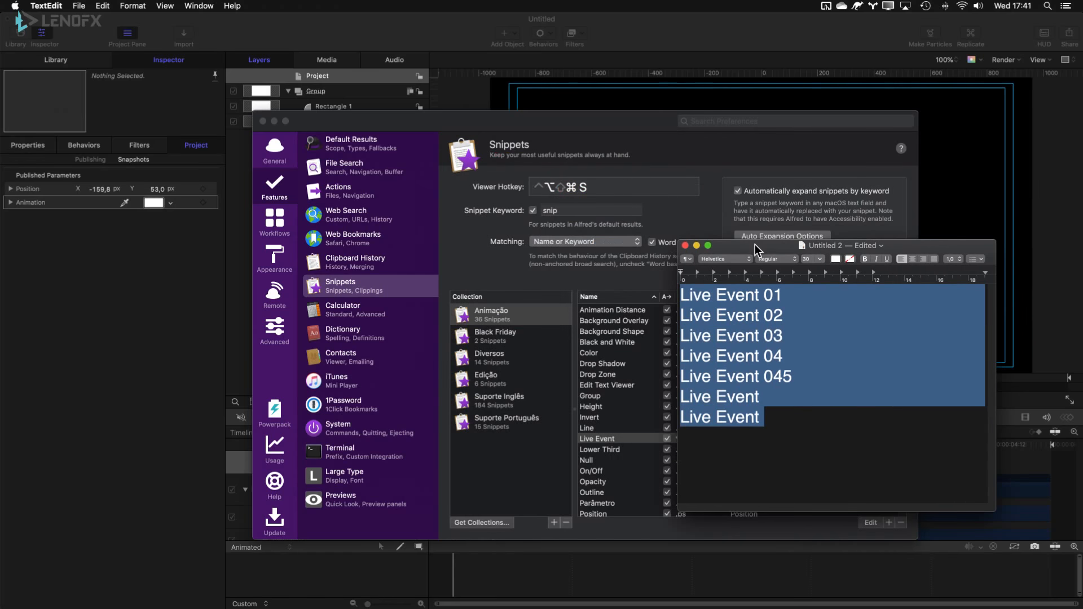
click(684, 246)
click(758, 421)
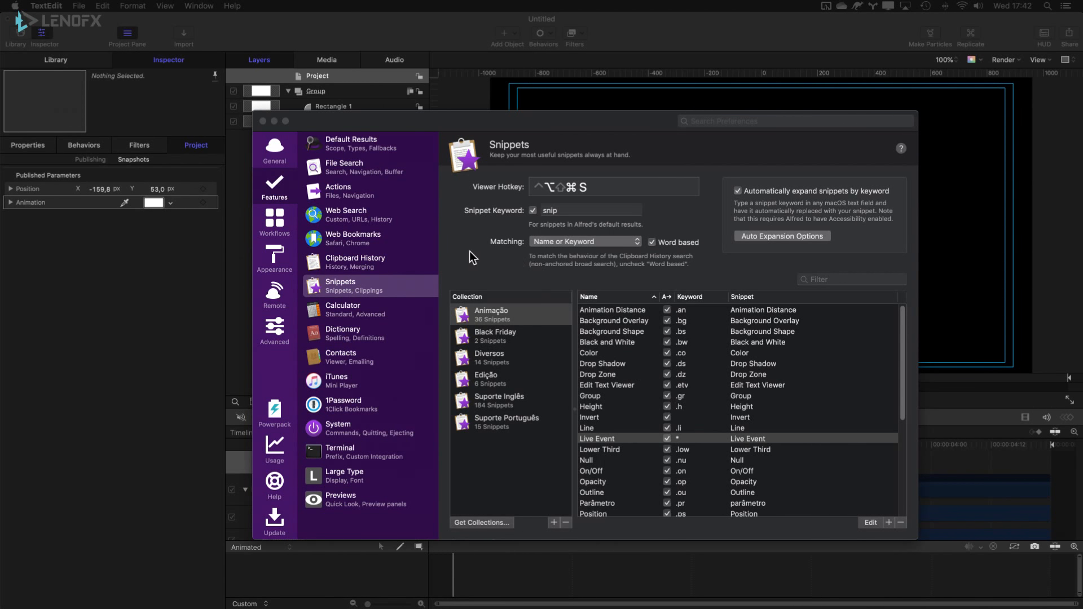
Show Alfred's Clipboard History settings, and switch to Motion to select the Rectangle 1 layer.
click(364, 281)
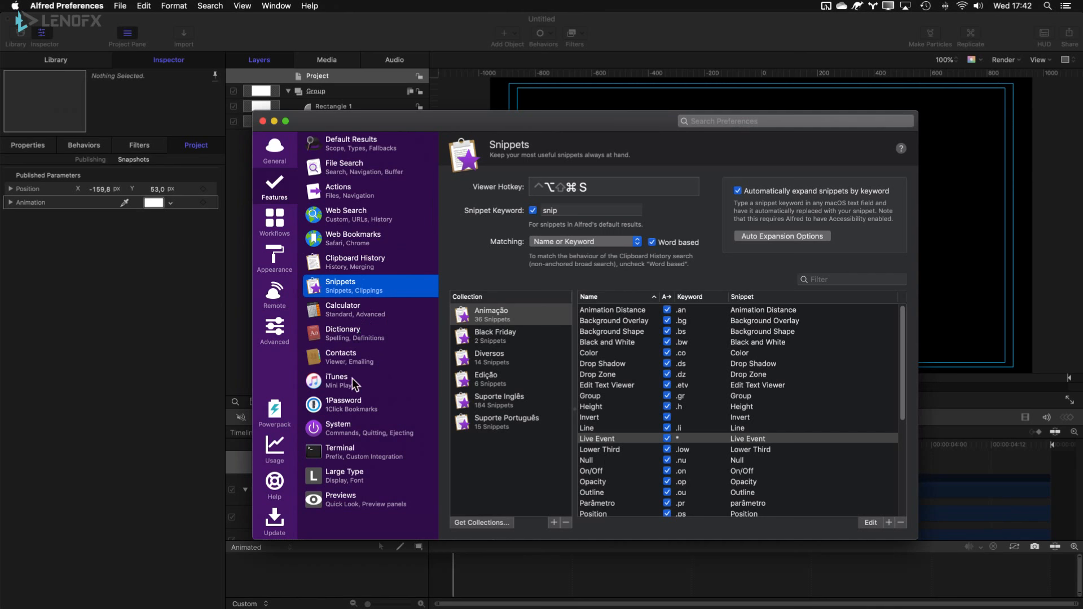
click(354, 265)
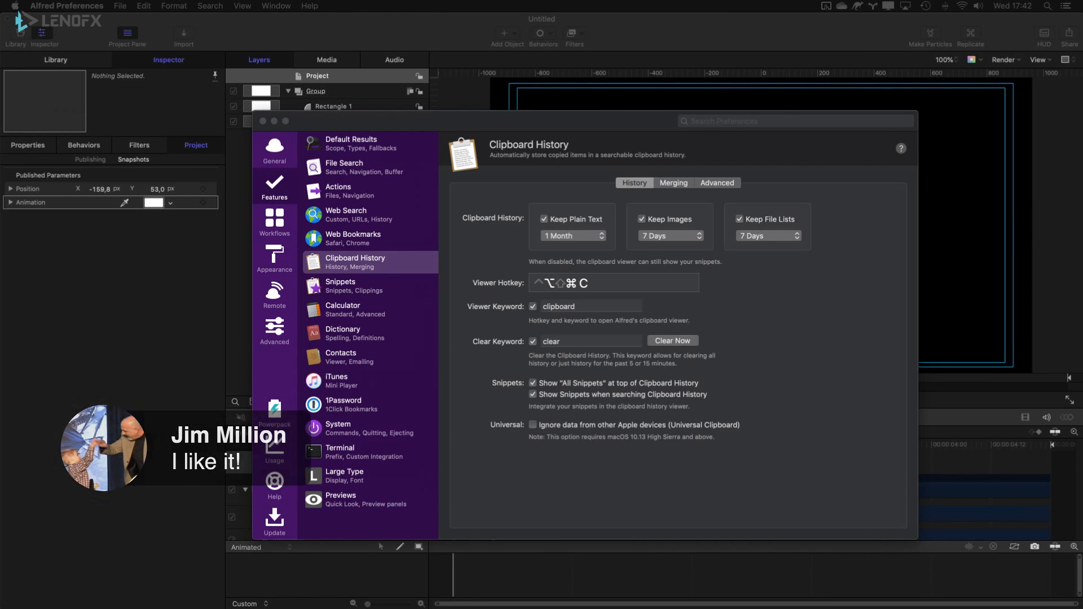
click(97, 244)
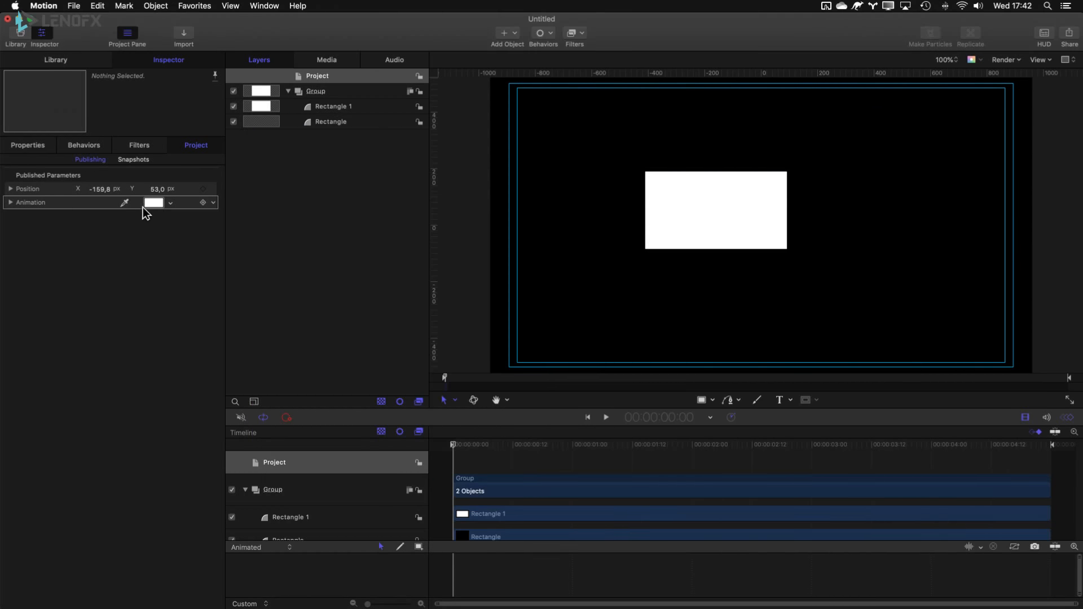
click(326, 106)
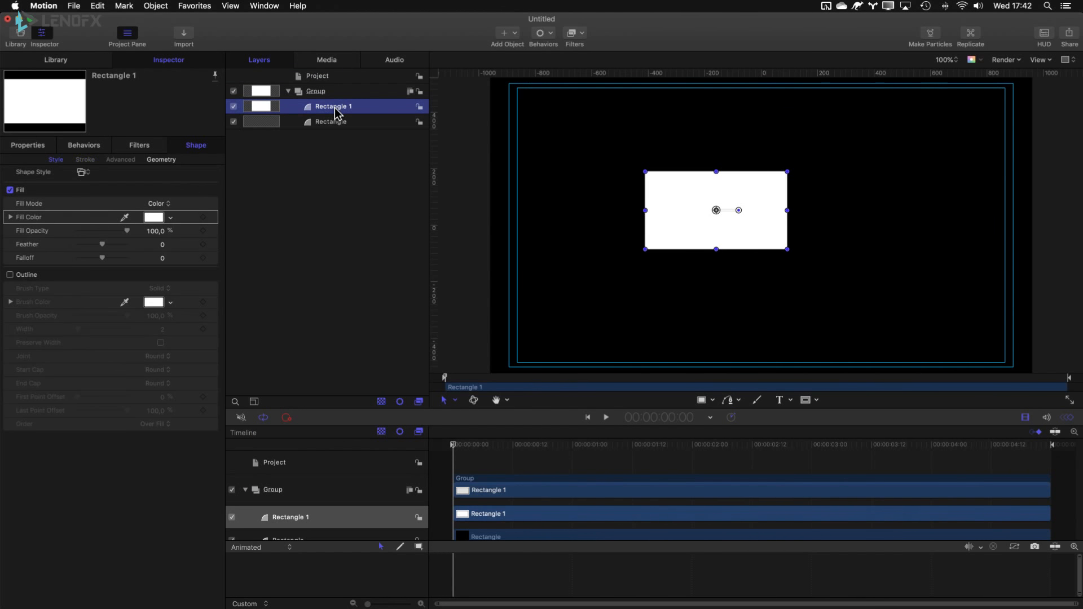
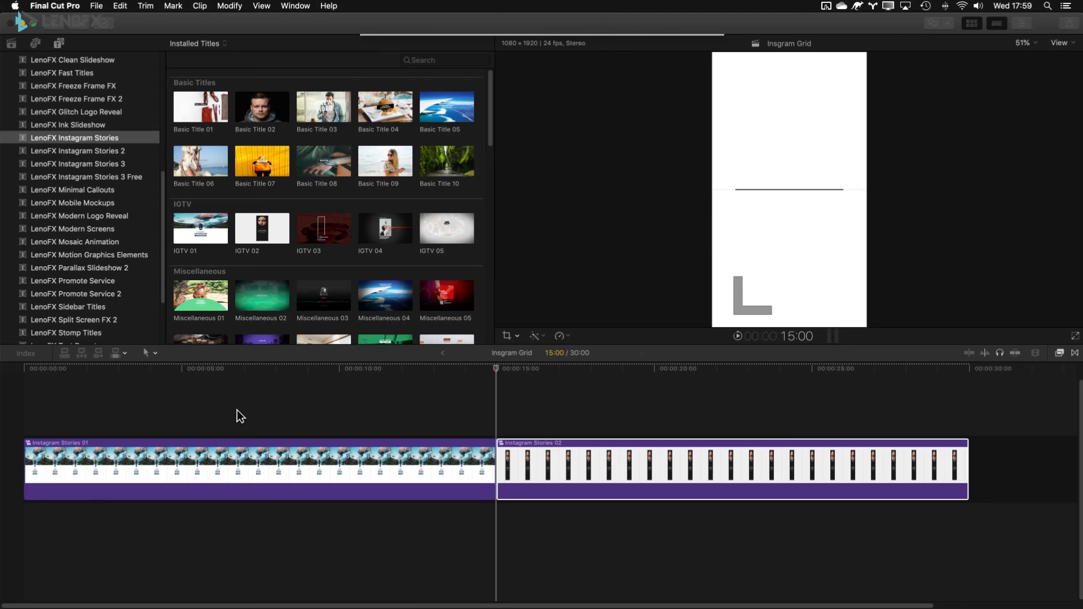
In Final Cut Pro, add three copies of the Instagram Stories 02 clip to the end of the timeline.
click(174, 422)
key(super+minus)
key(super+minus)
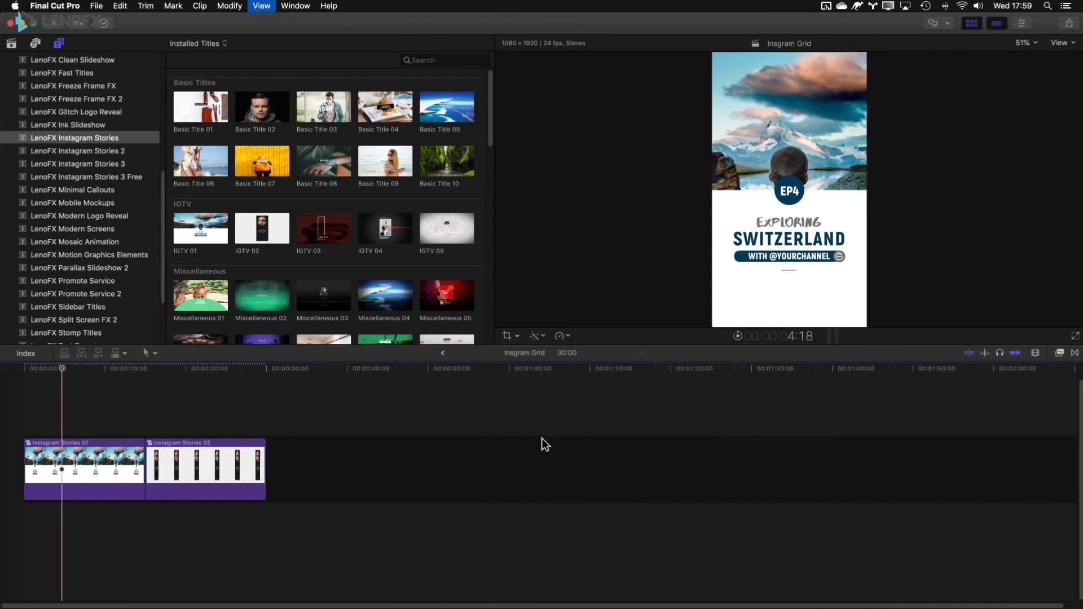
click(217, 475)
drag(217, 476, 573, 477)
Turn the second timeline clip into a compound clip named Instagram Stories 01.
click(68, 408)
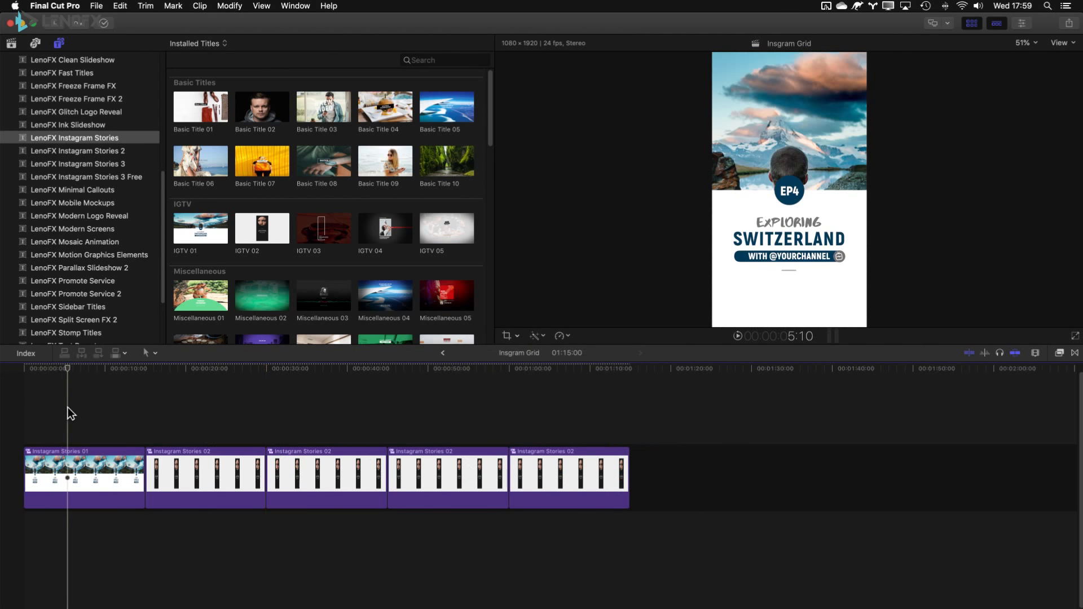
key(Down)
key(c)
key(alt+g)
text(Instagram Stories)
text(01)
key(Return)
Turn the third timeline clip into a compound clip named Instagram Stories 02.
key(Down)
key(c)
key(alt+g)
text(Instagram Stories)
text(02)
key(Return)
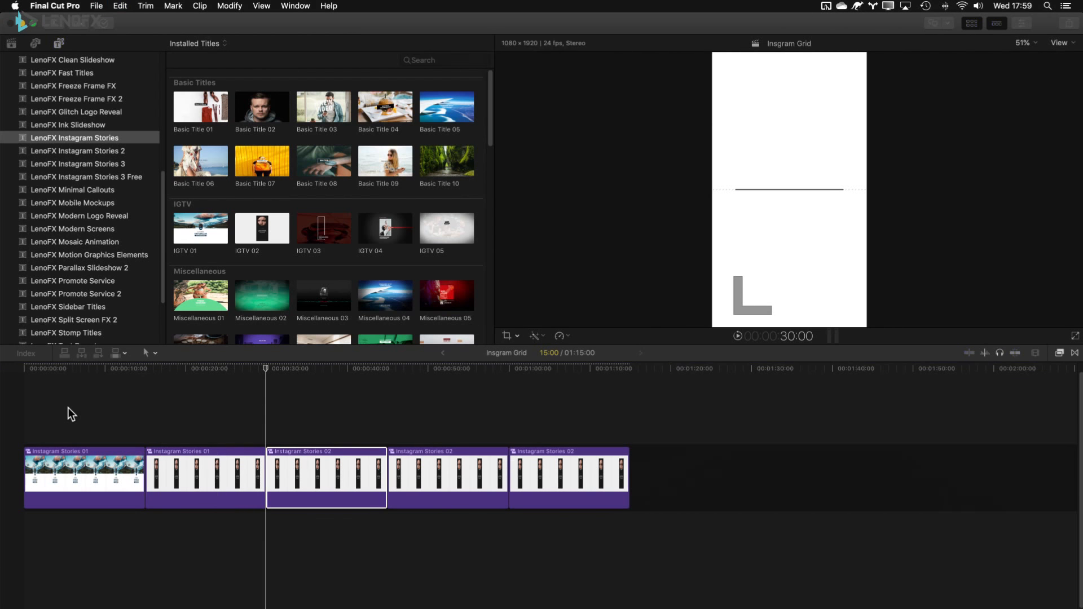
Try to turn the fourth timeline clip into a compound clip with the Instagram Stories name prefix.
key(Down)
key(c)
key(alt+g)
text(Instagram Stories)
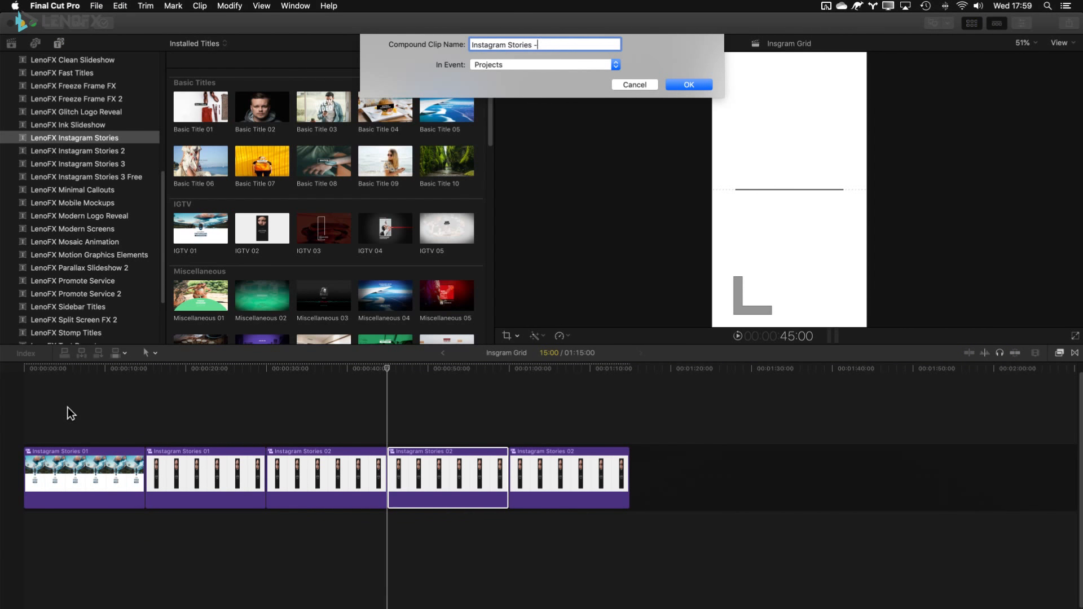
key(Return)
click(417, 405)
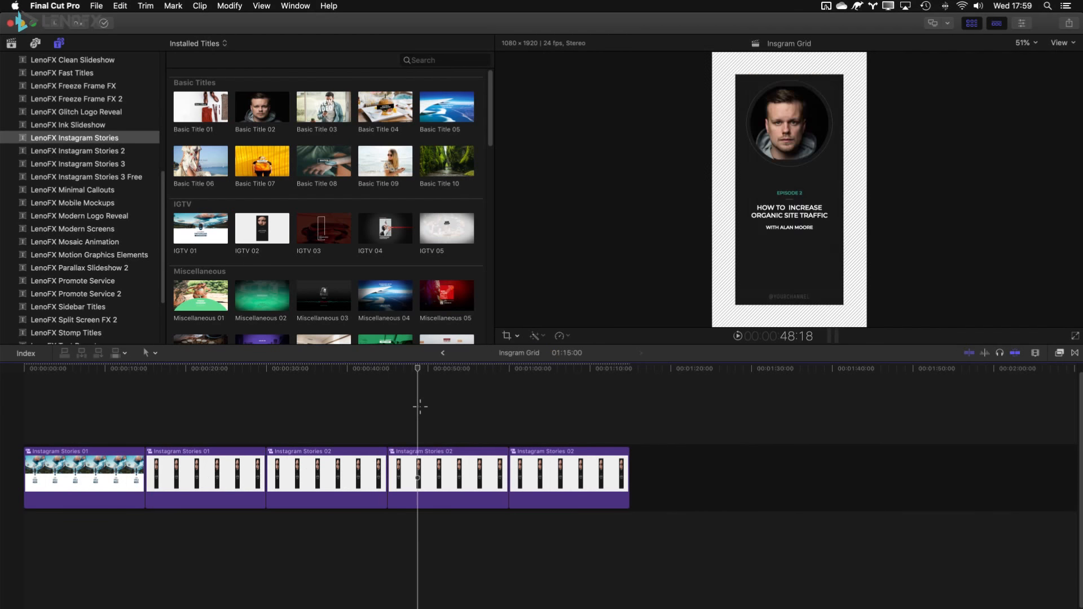
click(449, 409)
click(552, 423)
Switch to BetterTouchTool and examine Final Cut Pro's paste-text action for Instagram Stories and Motion's ⌘H shortcut.
key(super+Tab)
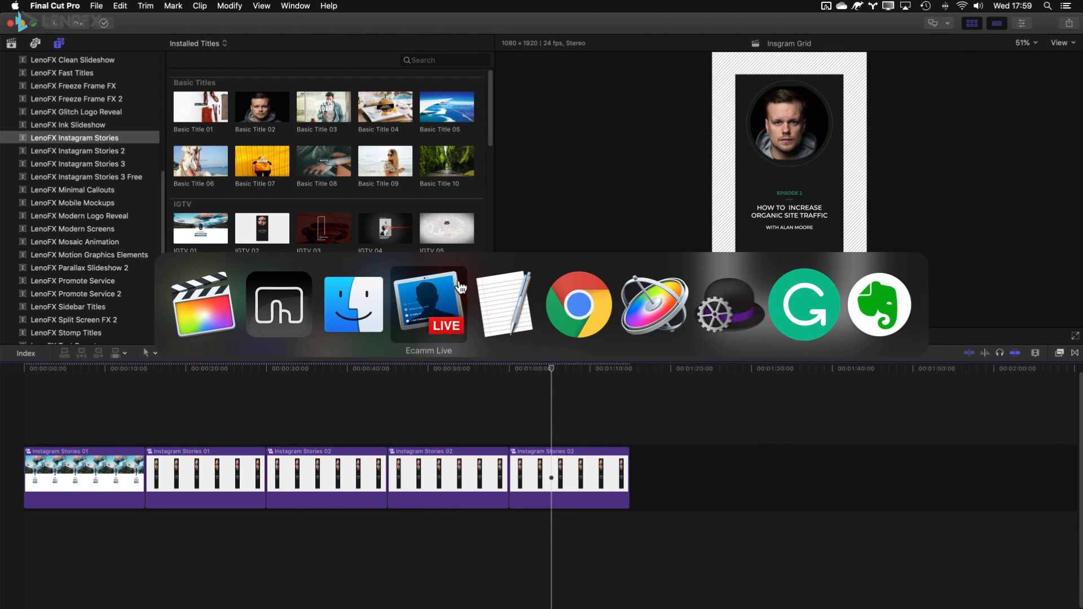
click(282, 320)
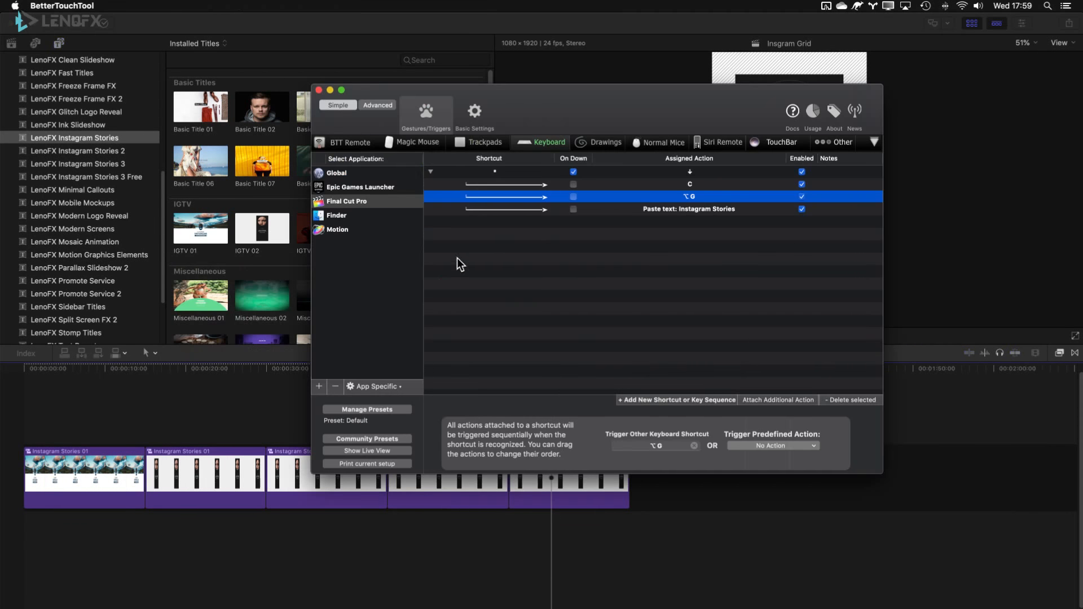
click(674, 209)
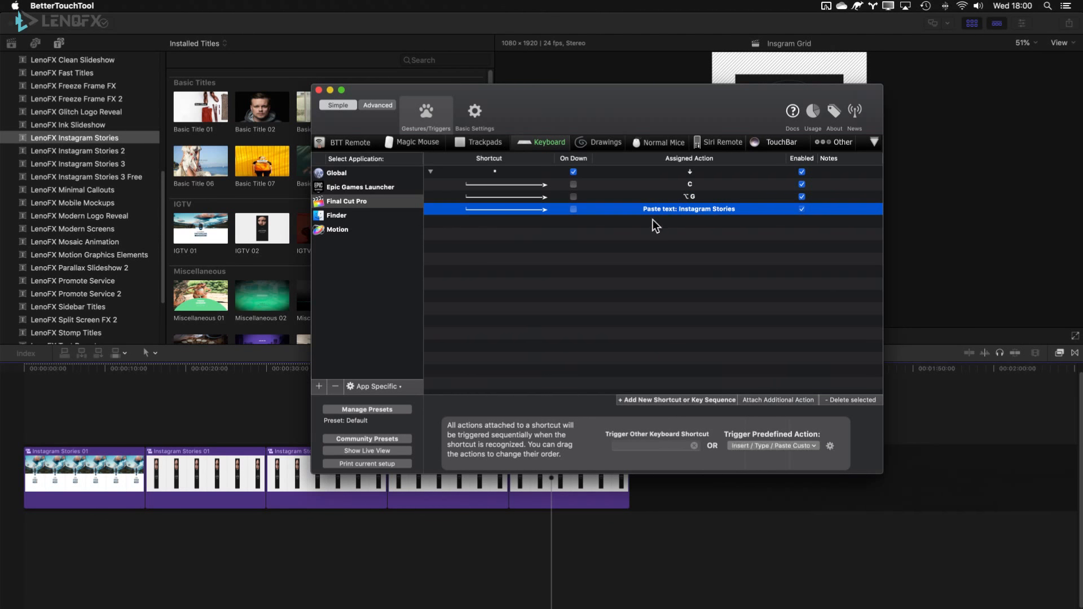
click(357, 231)
click(491, 175)
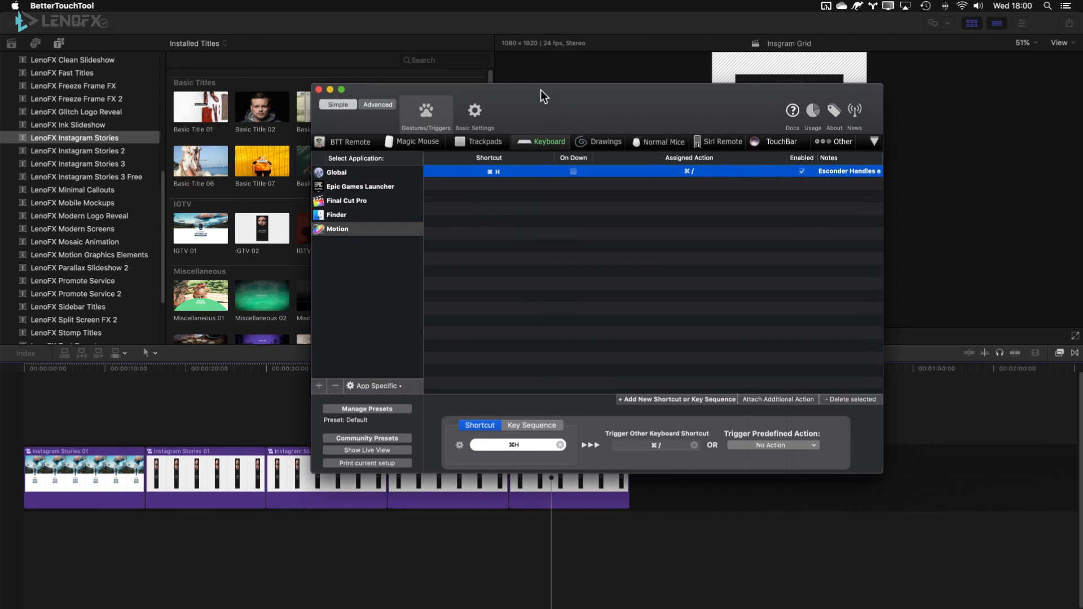
Return to Final Cut Pro and delete the last three clips from the timeline.
click(479, 67)
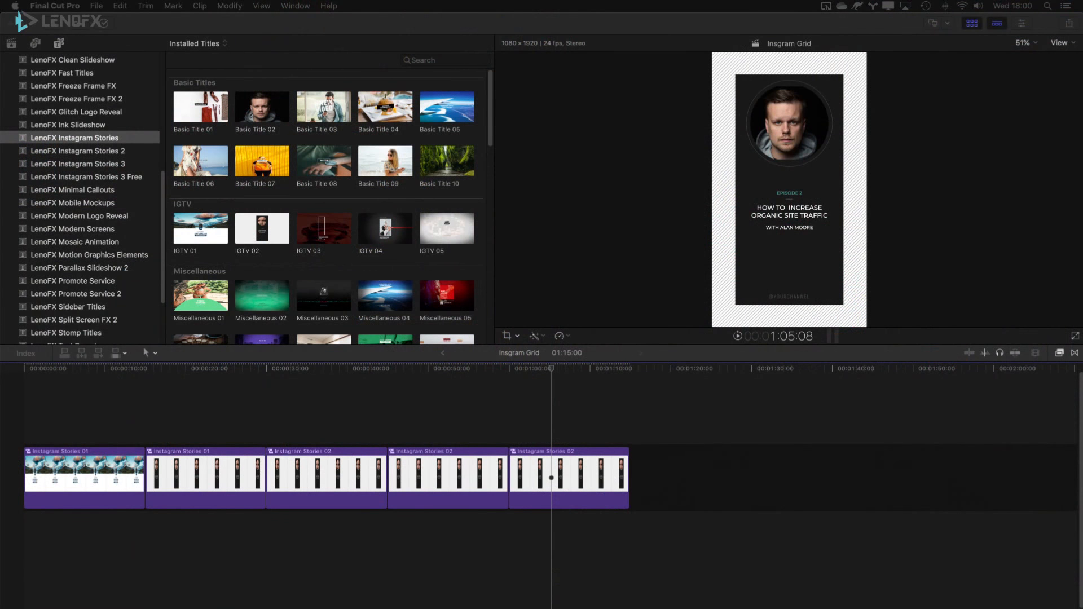
drag(708, 409, 342, 498)
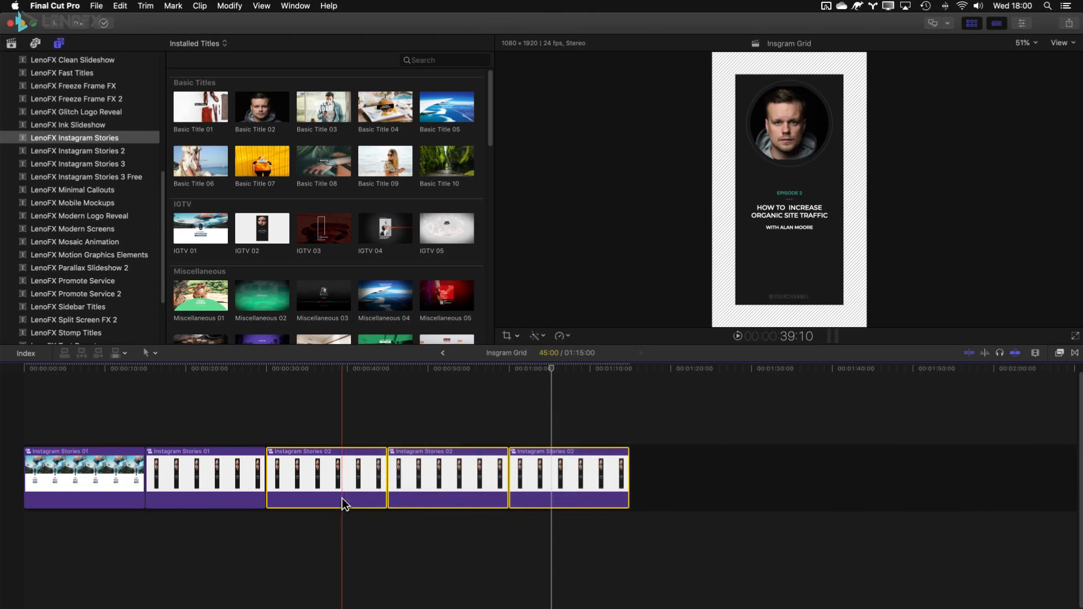
key(Delete)
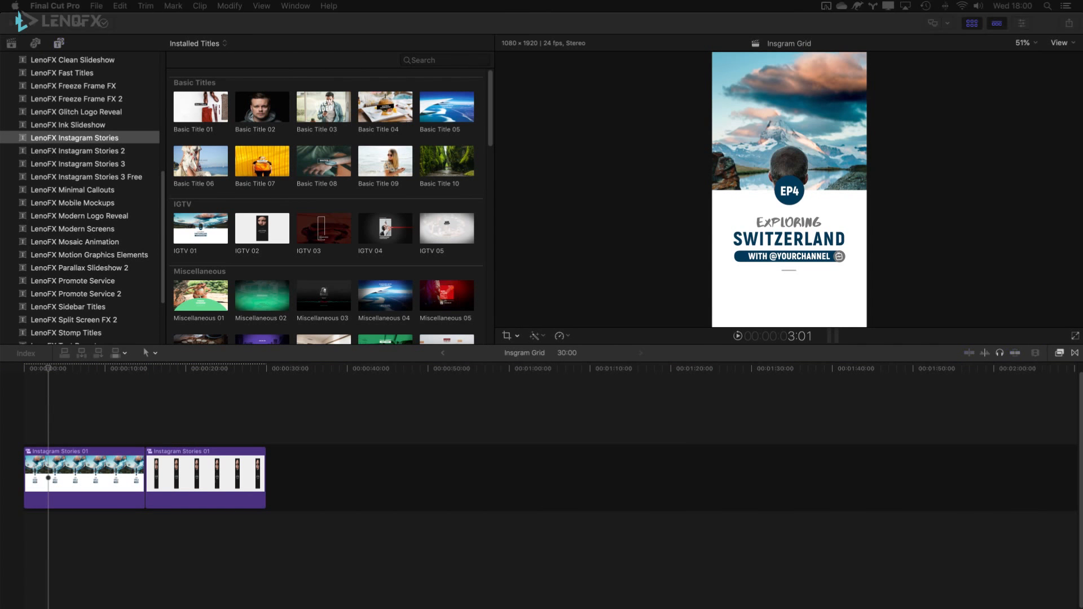
Switch to Finder, close its open windows, and open a new Downloads window placed nearer the middle of the screen.
key(super+Tab)
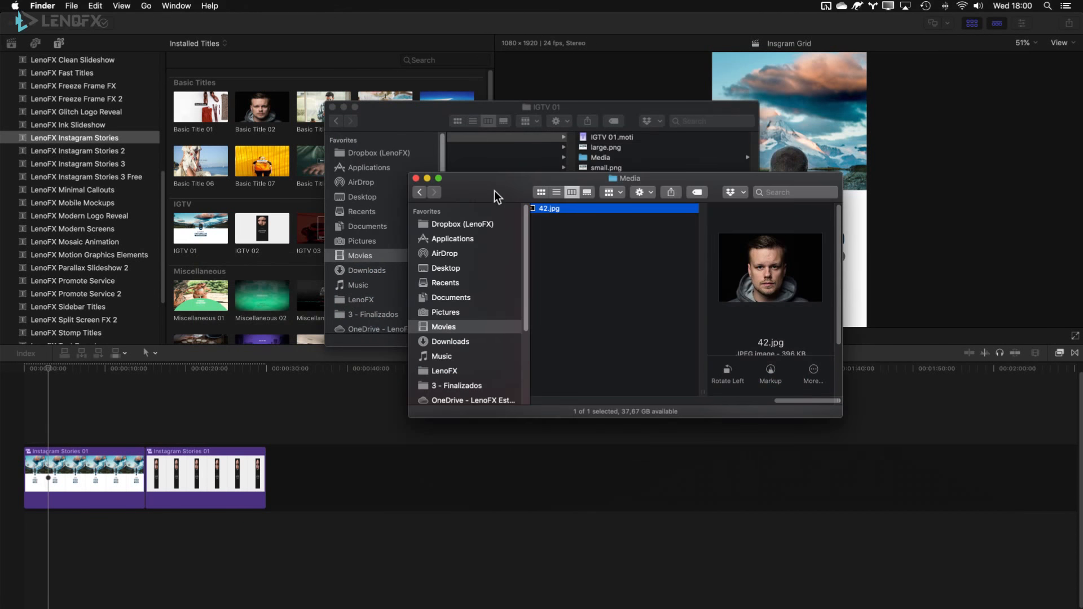
key(super+w)
key(super+w)
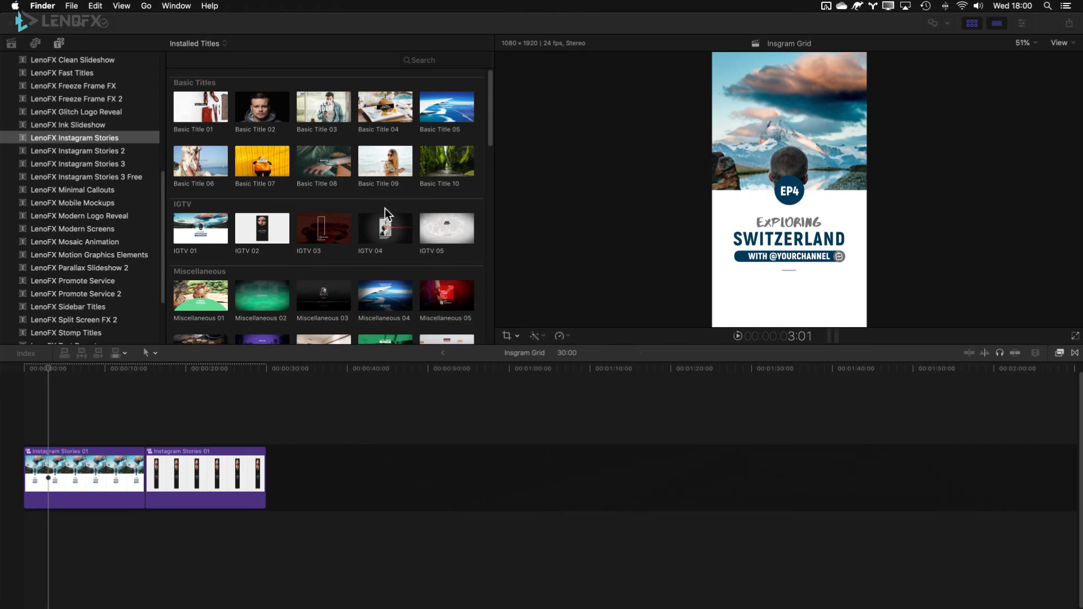
key(super+w)
key(super+n)
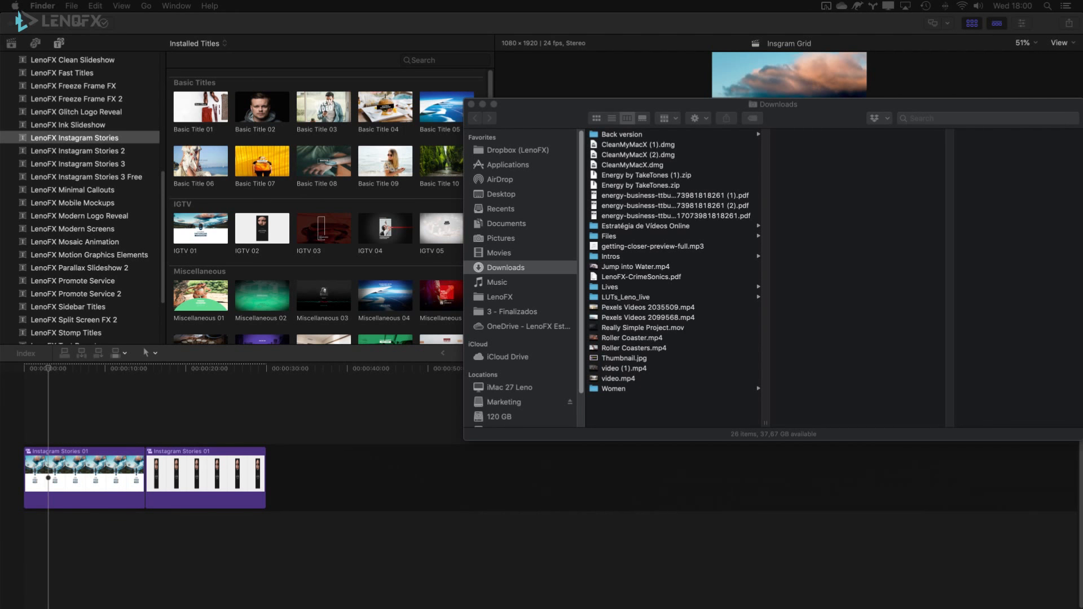
drag(556, 118, 455, 123)
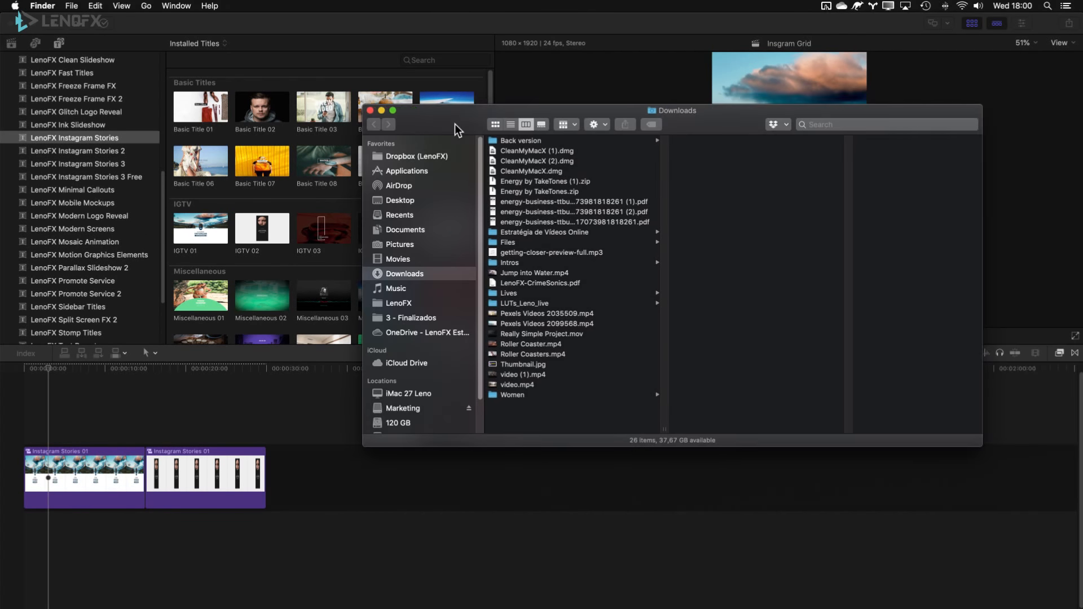
Show the Desktop folder in the Finder window and move the window lower, clear of the viewer's upper half.
click(416, 203)
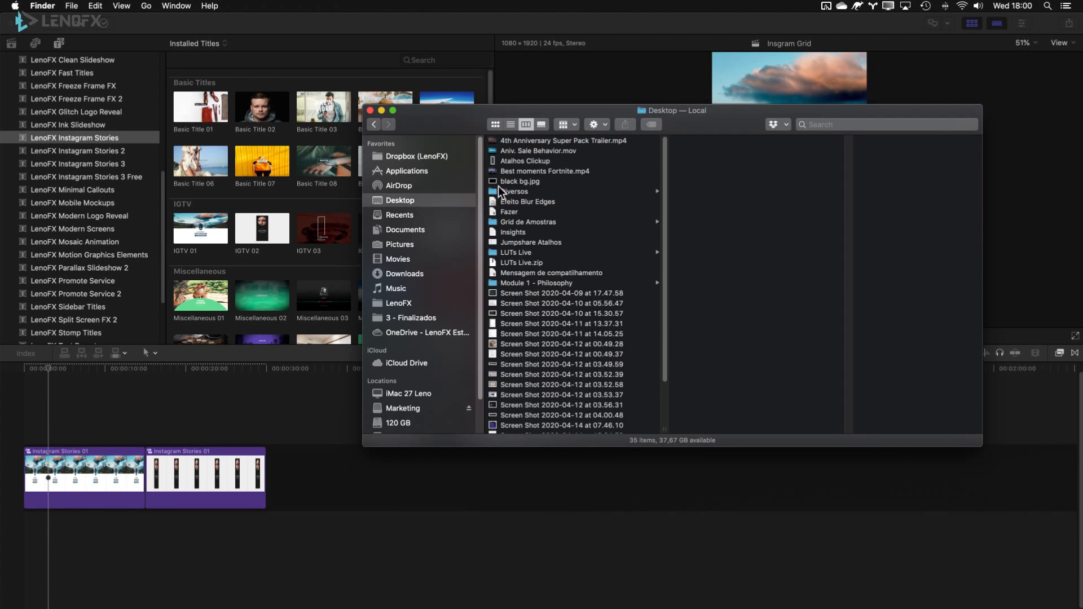
drag(430, 120, 512, 227)
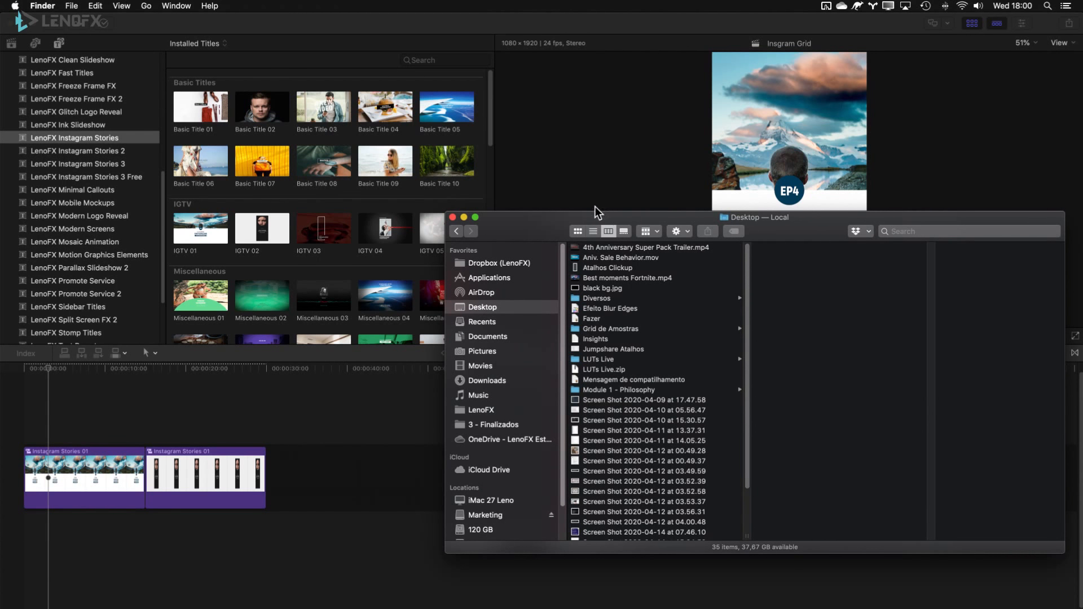
click(382, 38)
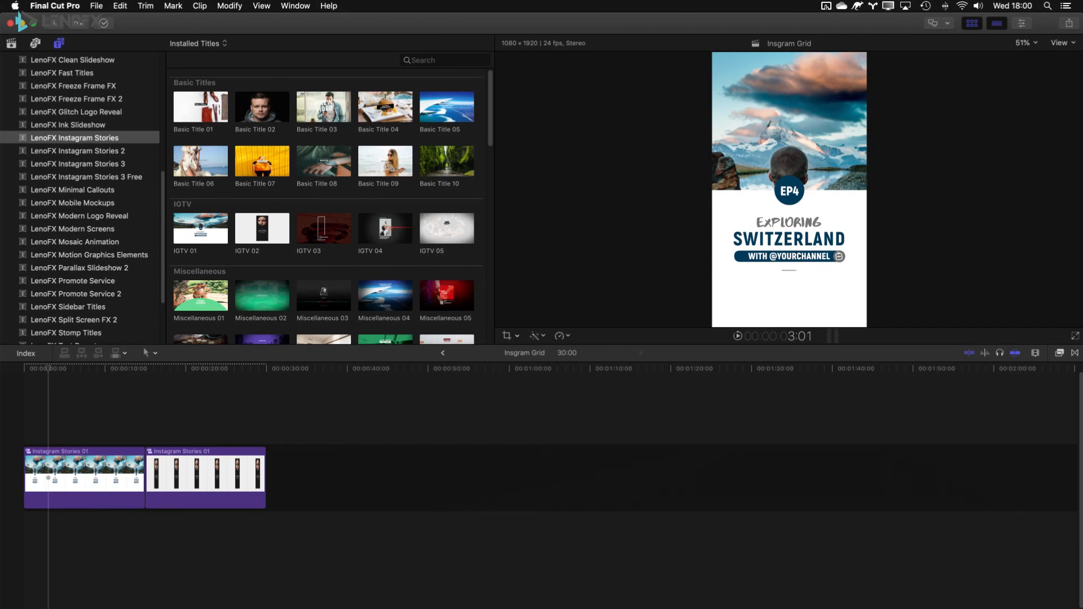
key(super+Tab)
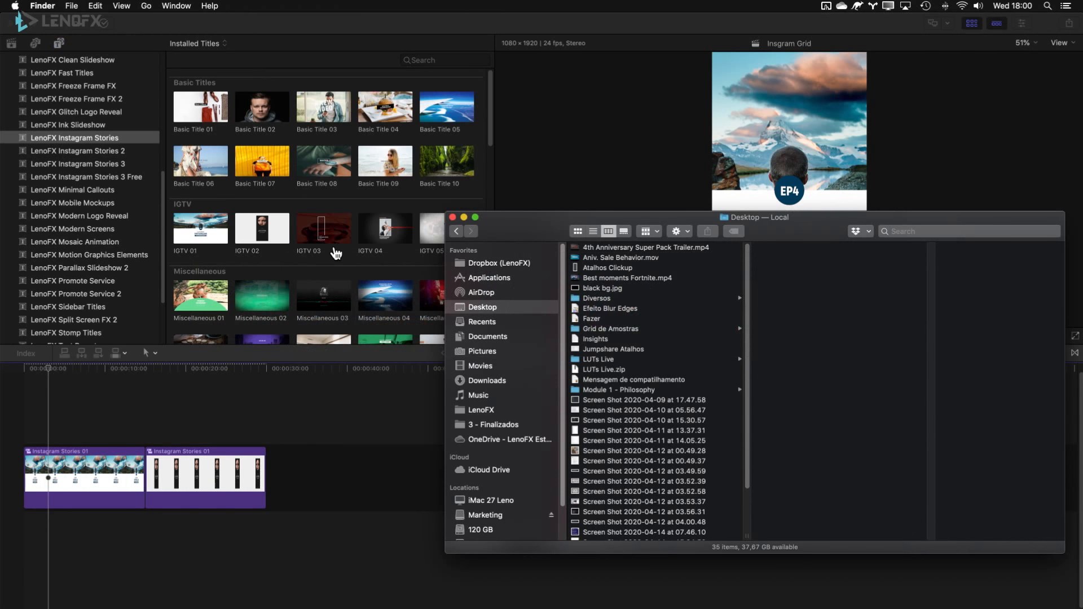
Return to Final Cut Pro and view the list of recent Jumpshare uploads.
click(307, 83)
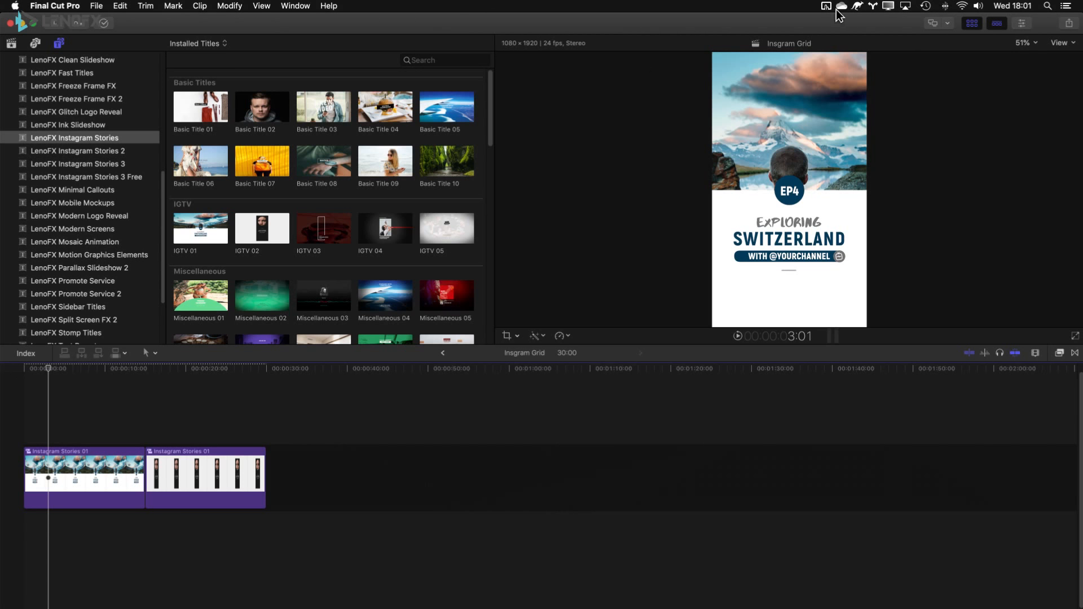
click(857, 6)
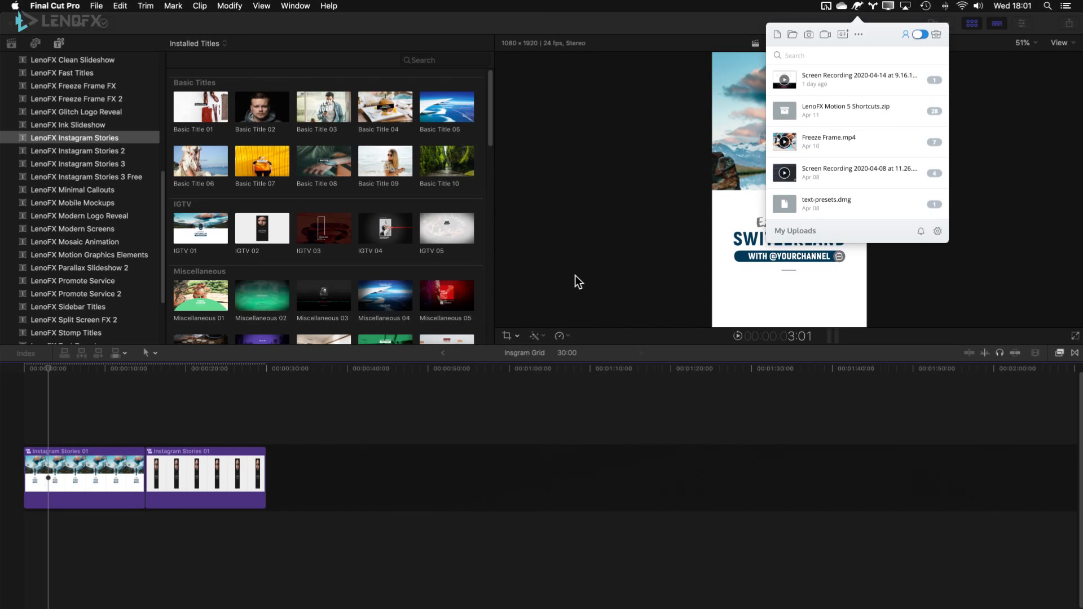
click(370, 25)
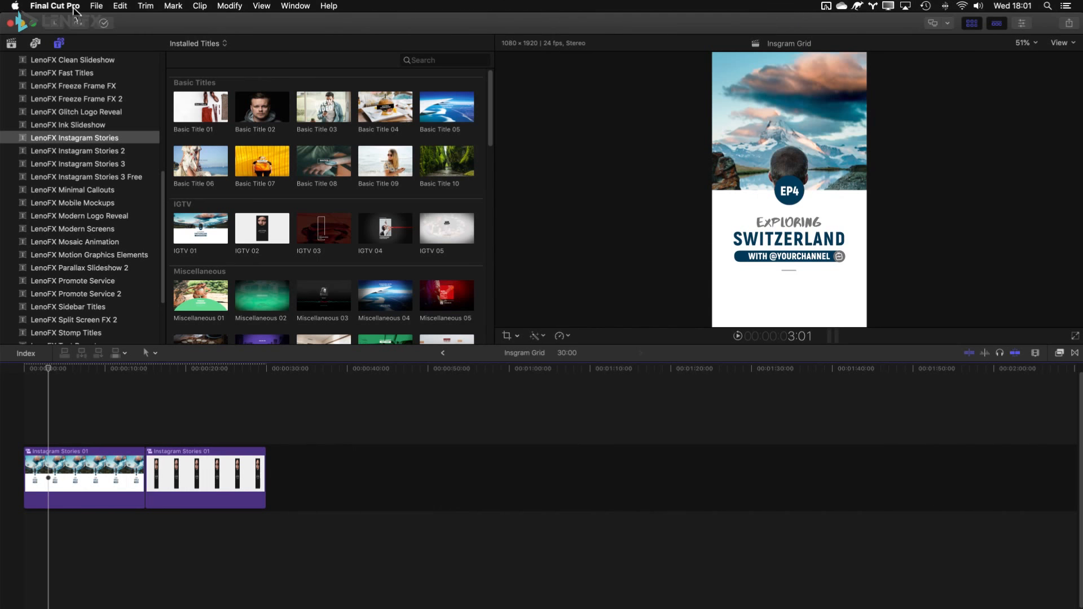
Export the FCPX command set to the Desktop as LenoFX Shortcuts FCPX and close the Command Editor.
click(52, 5)
mouse_move(149, 48)
click(231, 49)
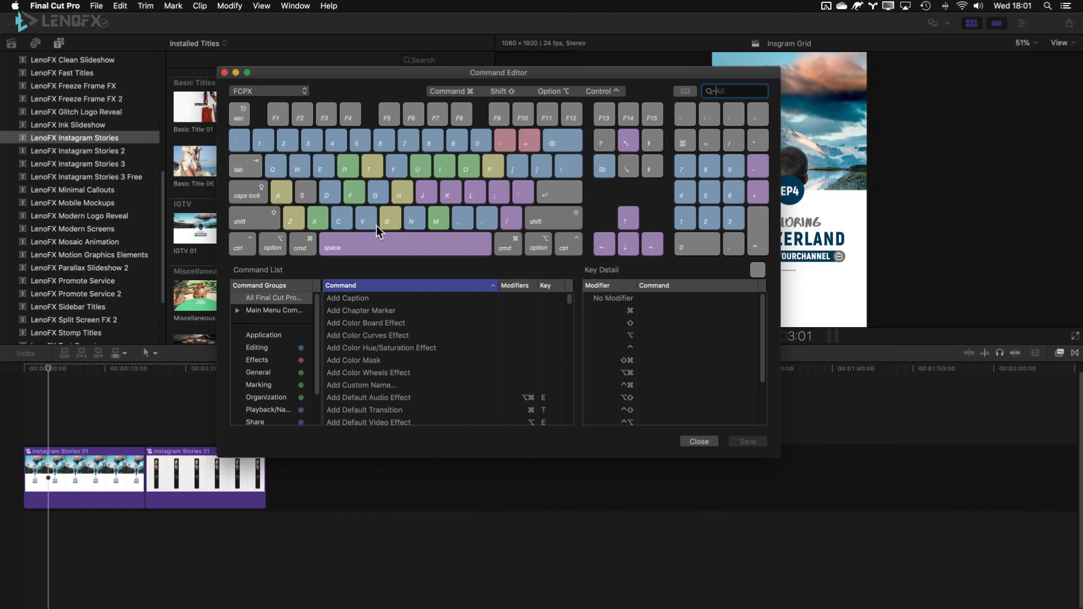
click(286, 91)
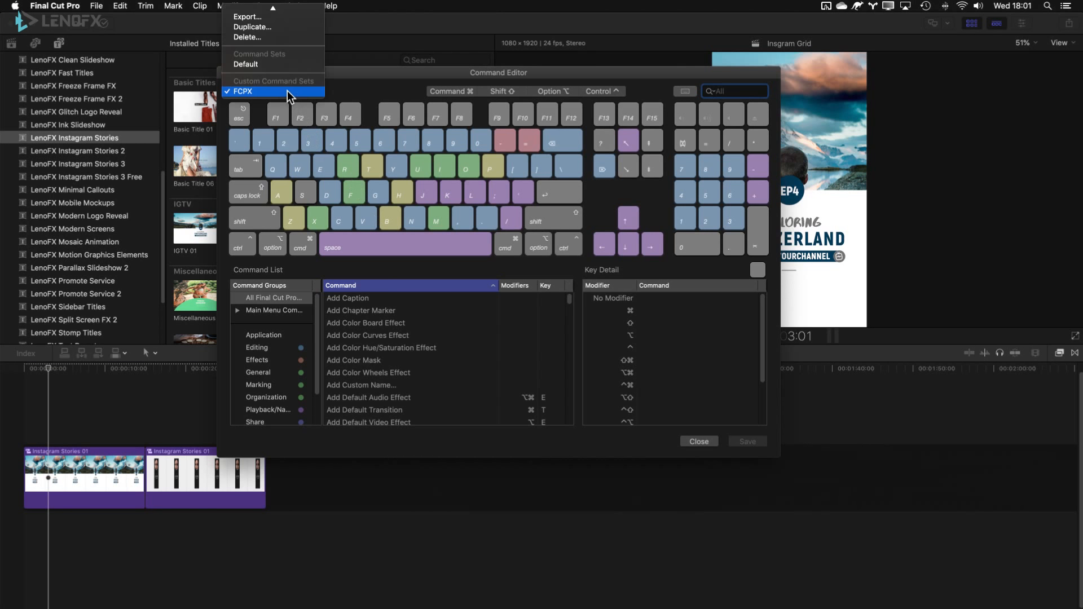
click(266, 20)
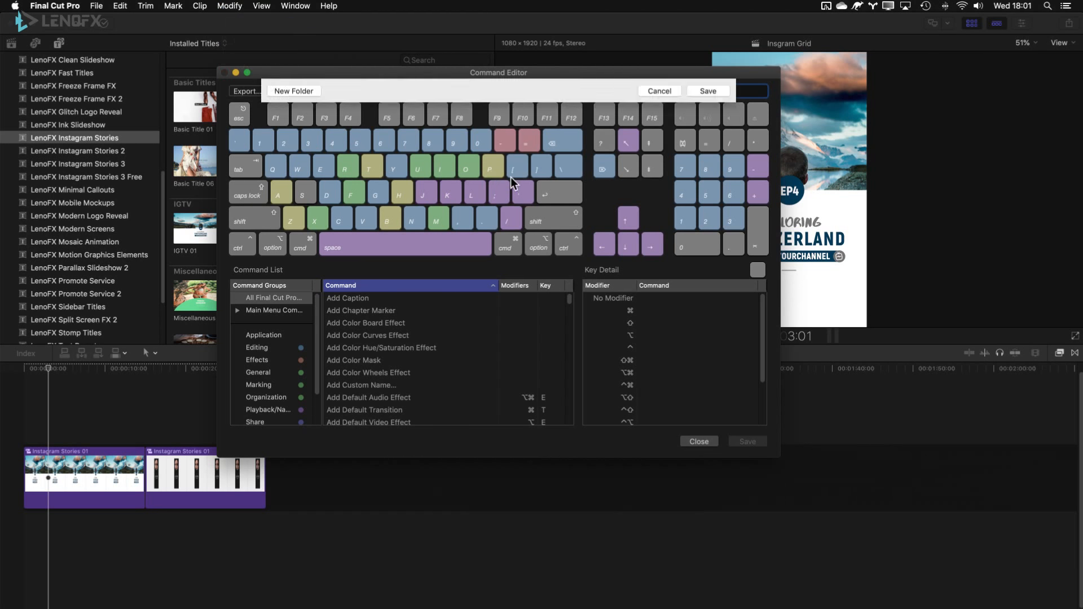
key(Left)
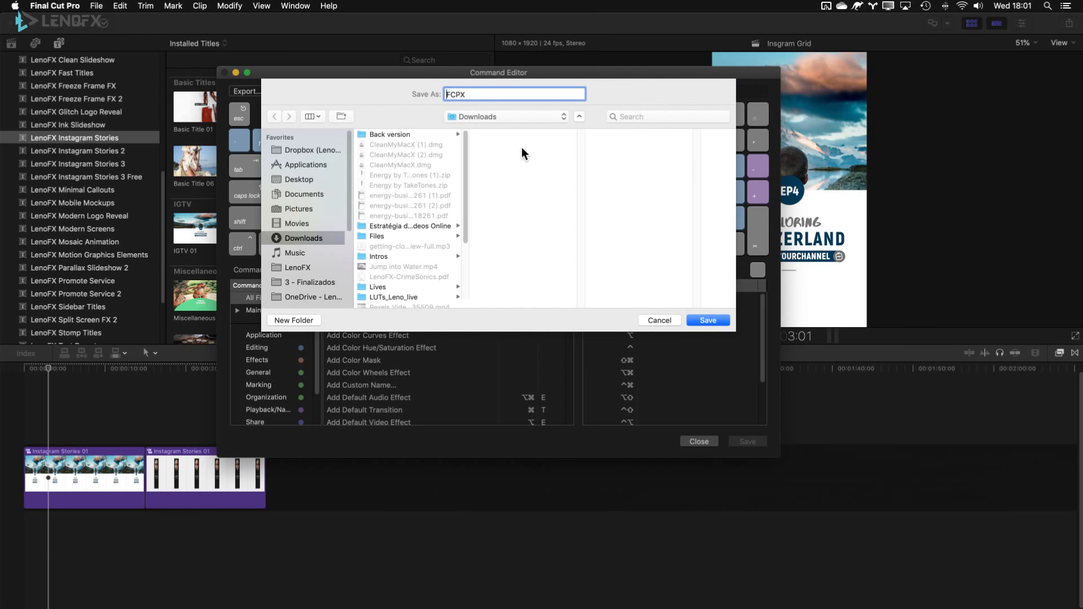
text(LenoFX Shortcuts)
click(293, 178)
key(Return)
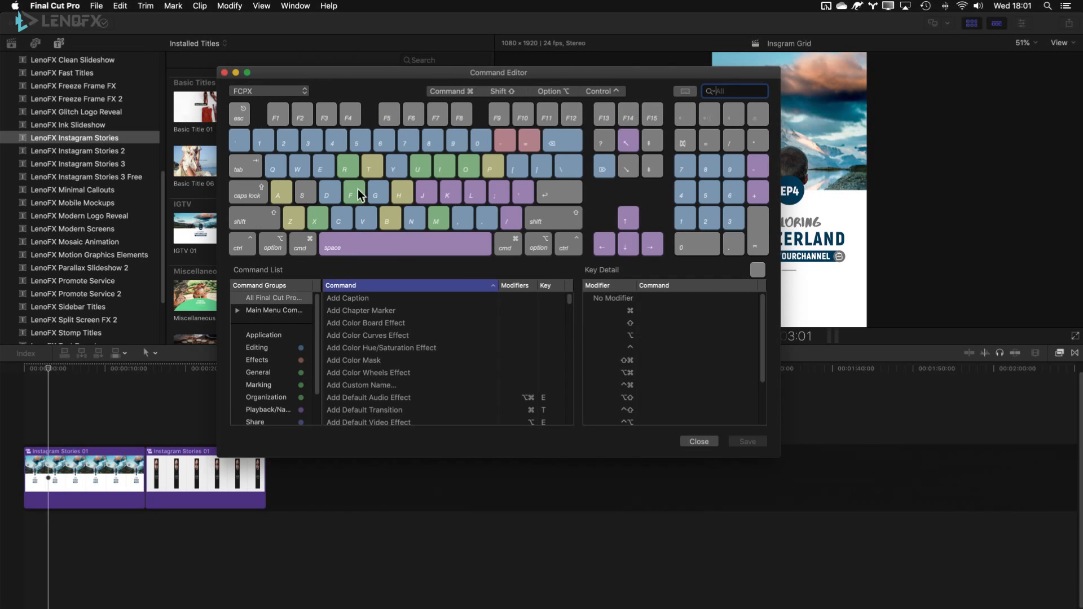
click(700, 439)
In Finder, compress LenoFX Shortcuts FCPX.commandset into a ZIP archive and upload the archive to Jumpshare.
key(super+Tab)
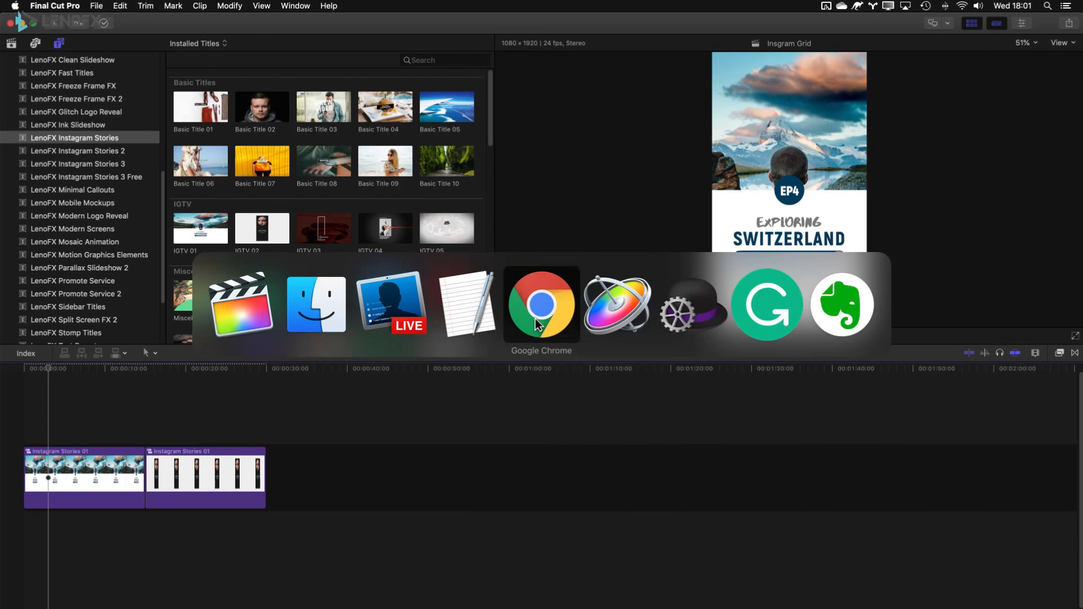
click(334, 312)
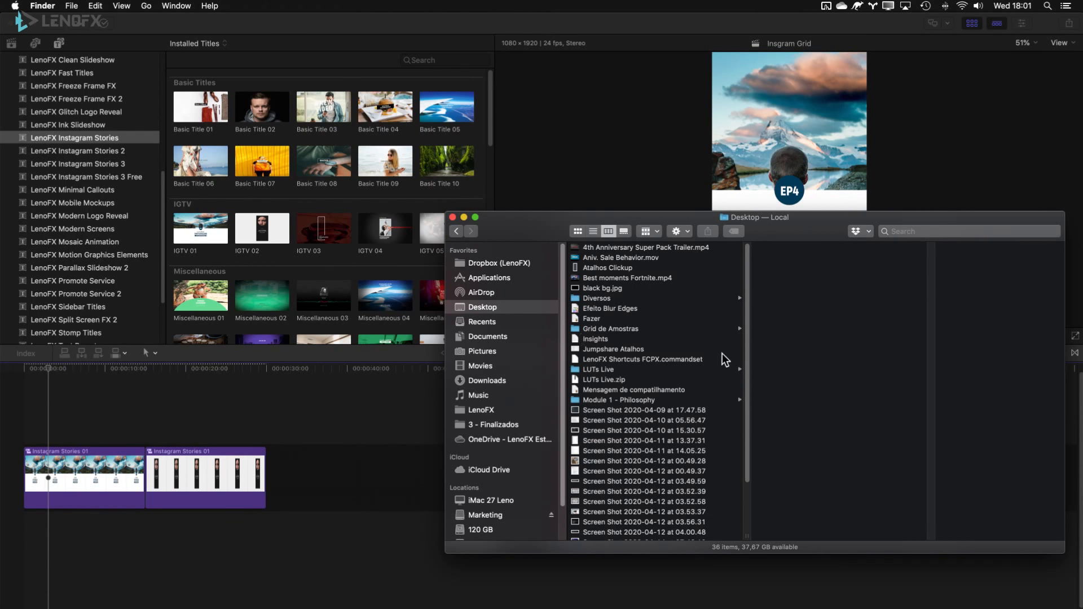
click(691, 362)
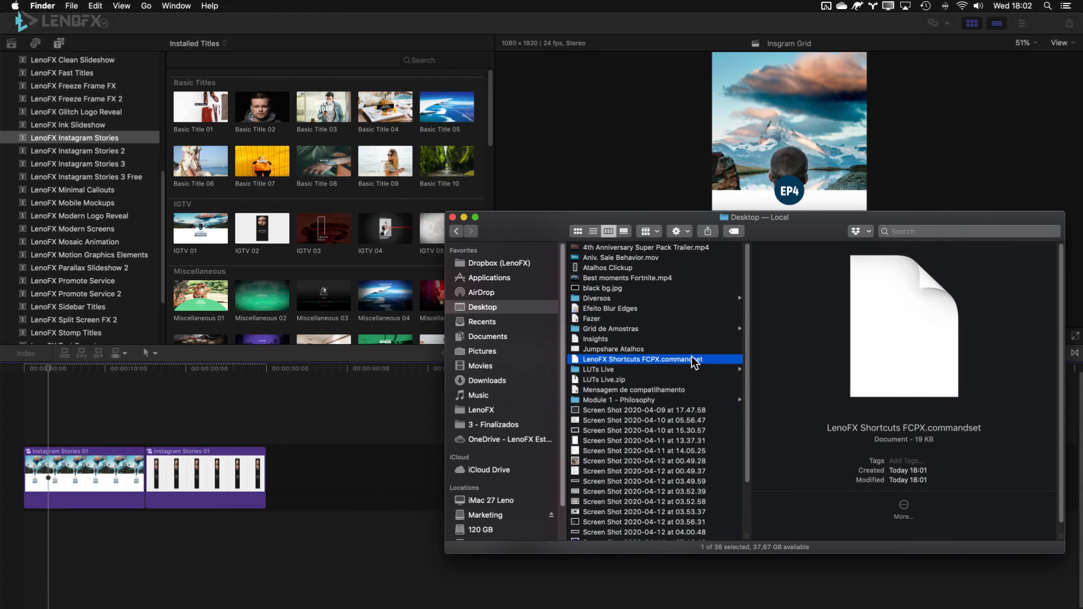
right_click(695, 363)
click(746, 418)
drag(628, 374, 857, 8)
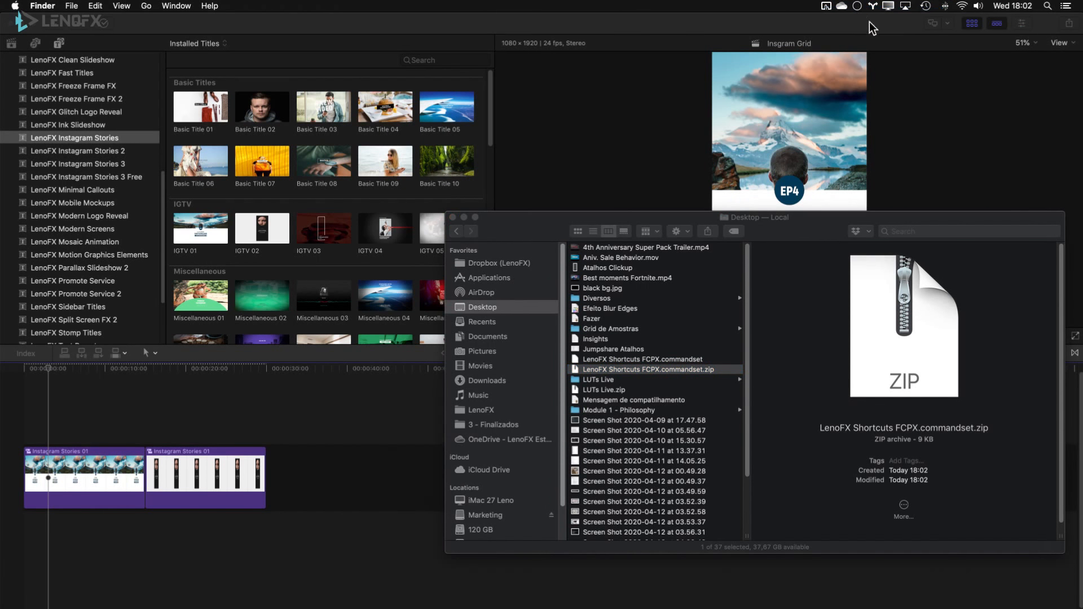
click(774, 233)
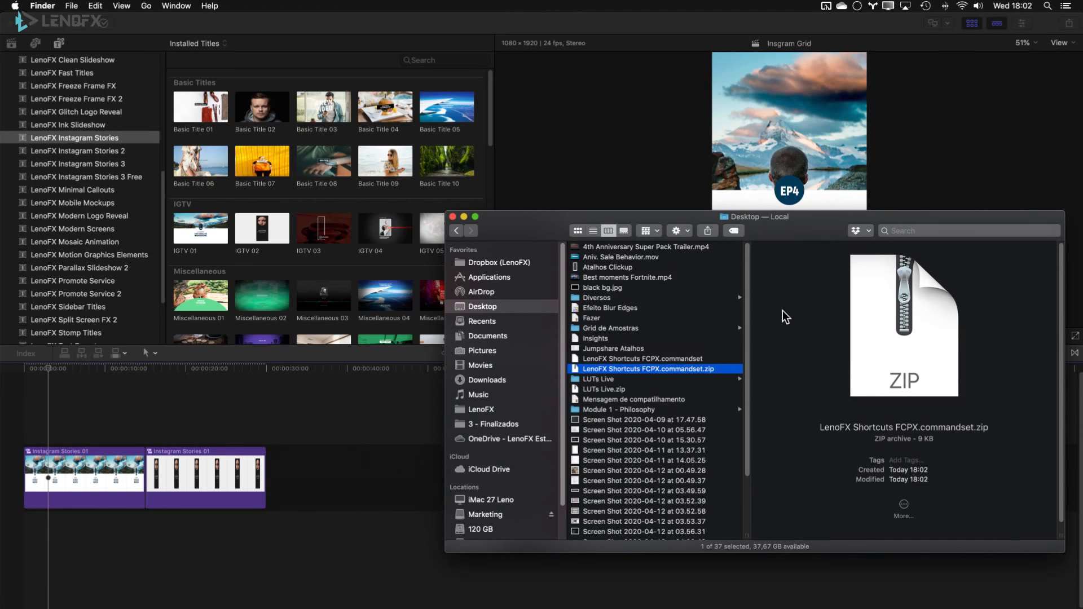
key(cmd+w)
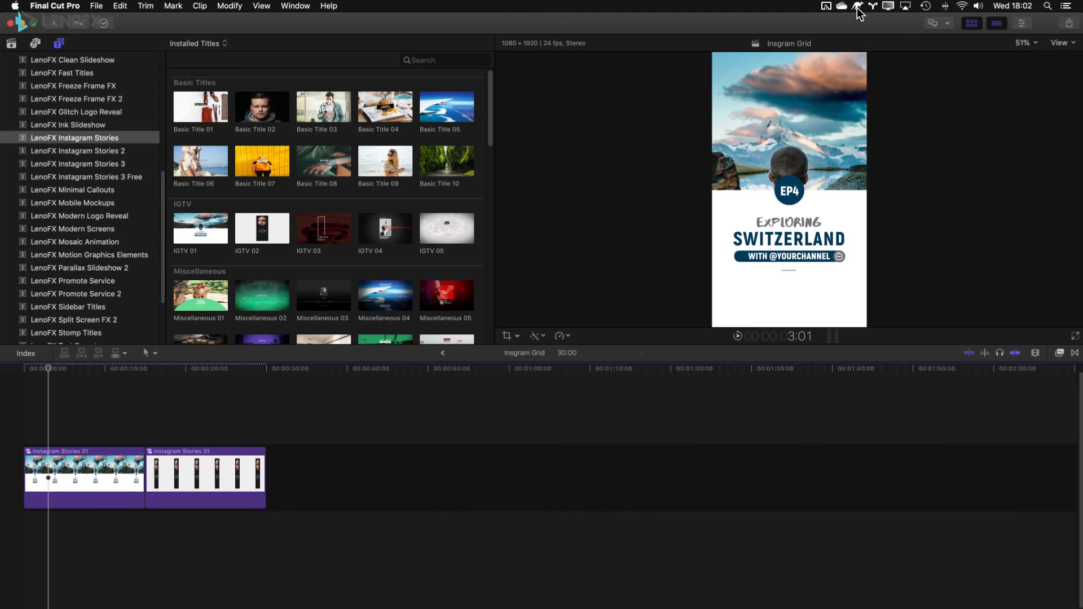
Open Jumpshare's video recorder and enlarge its capture area to cover the titles browser, part of the viewer and the upper timeline.
click(857, 7)
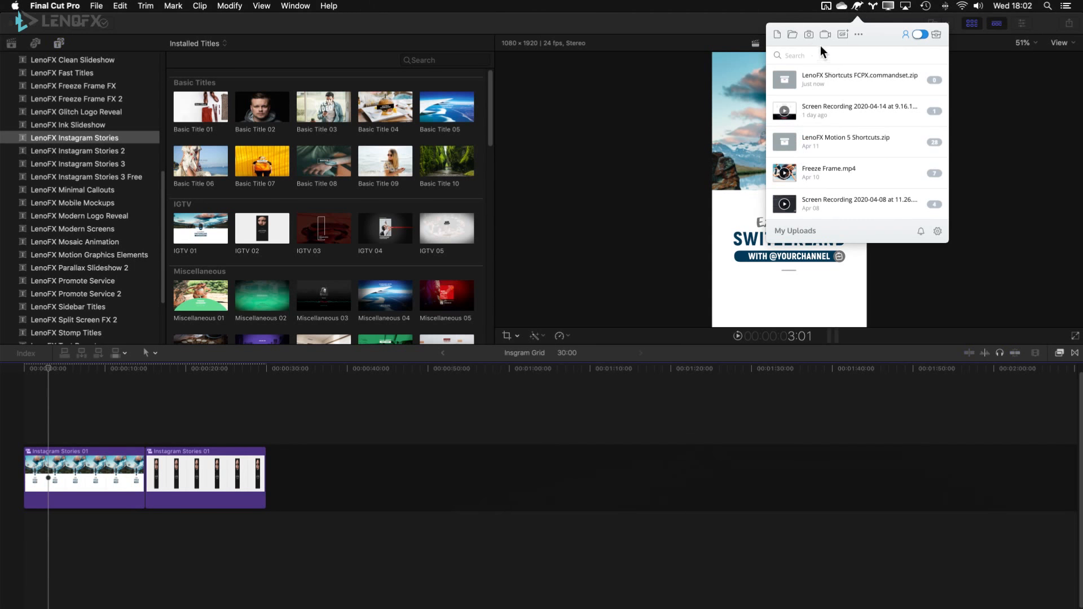
click(824, 38)
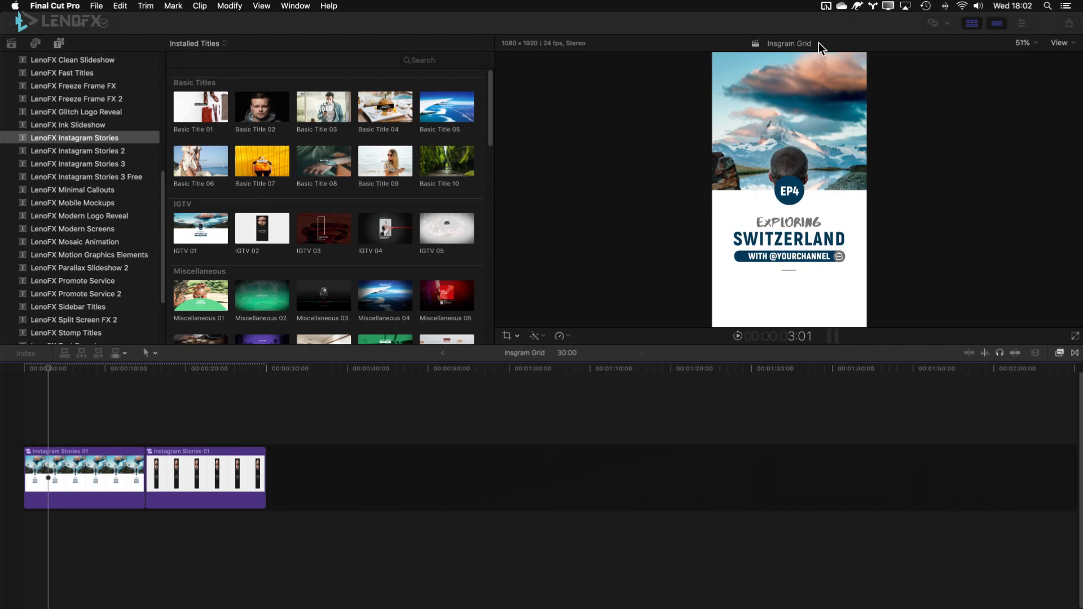
drag(538, 267, 320, 124)
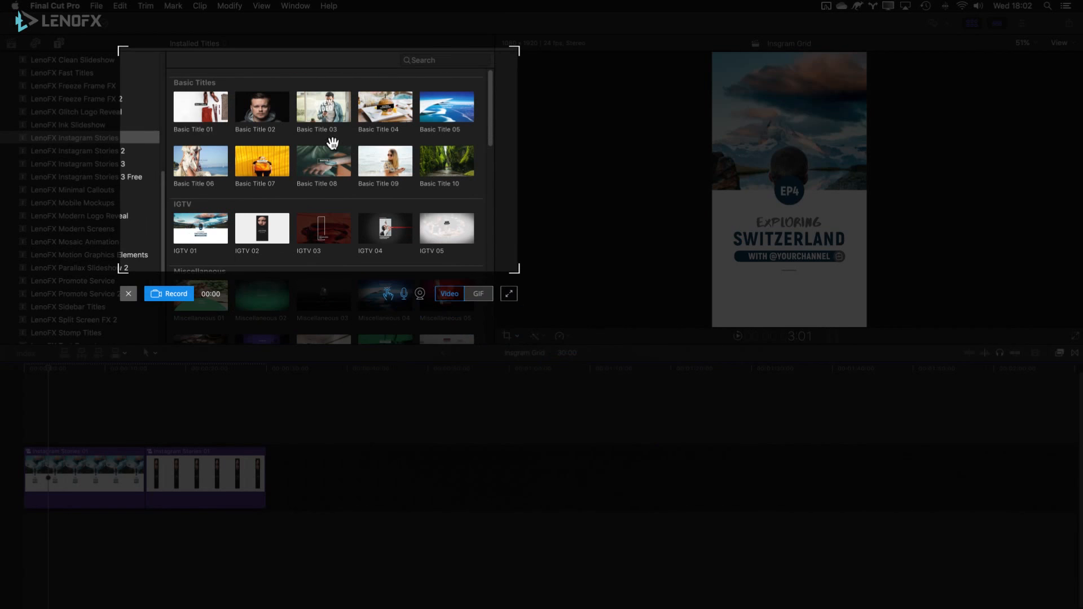
drag(518, 271, 781, 413)
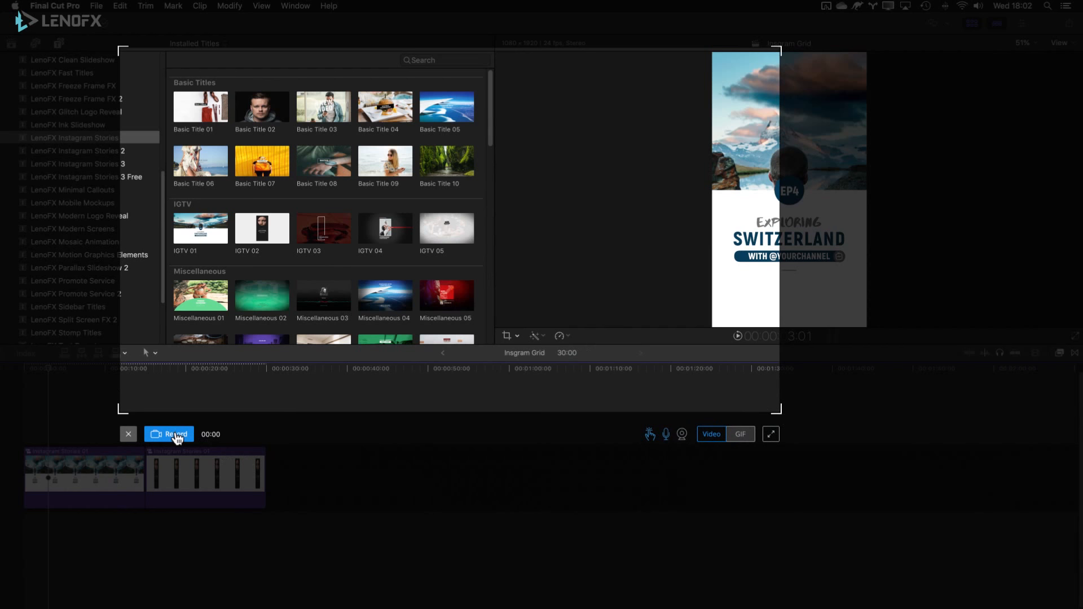
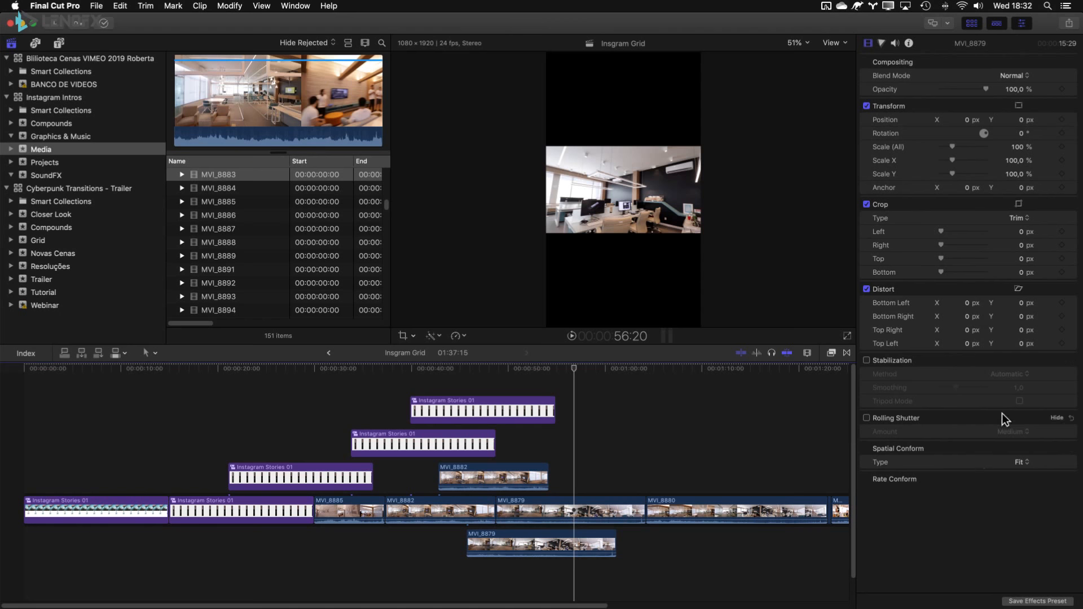
Toggle the Inspector between half and full height several times, ending at full height.
click(261, 6)
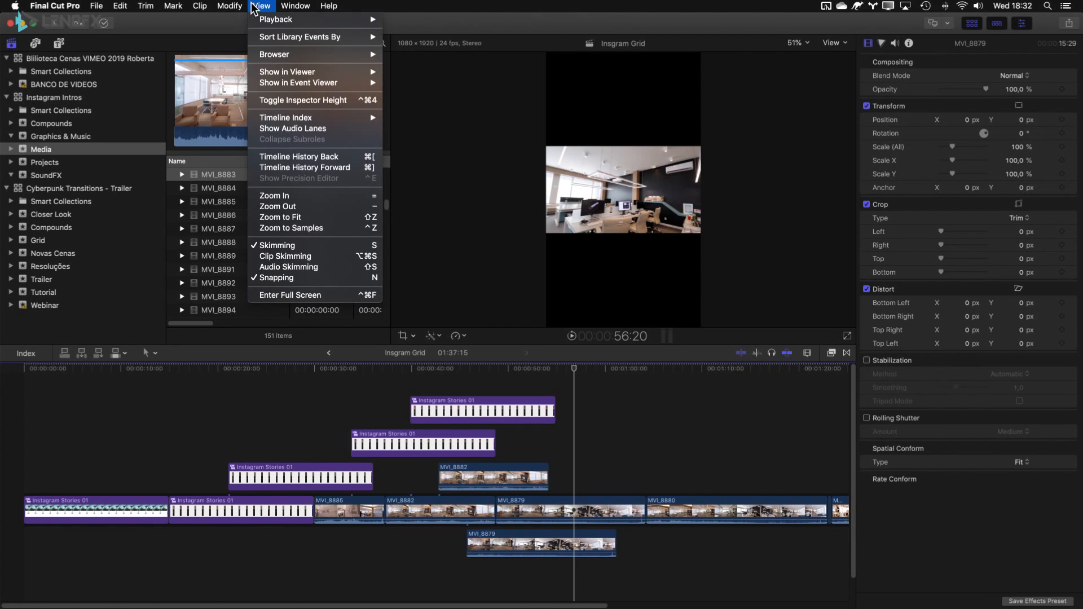
click(337, 104)
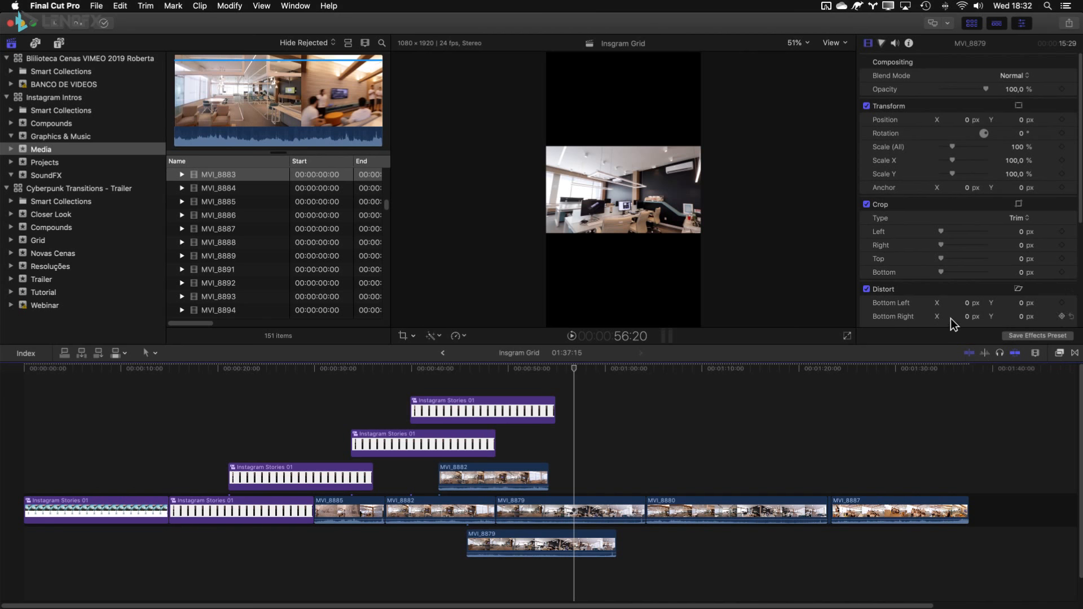
key(ctrl+super+4)
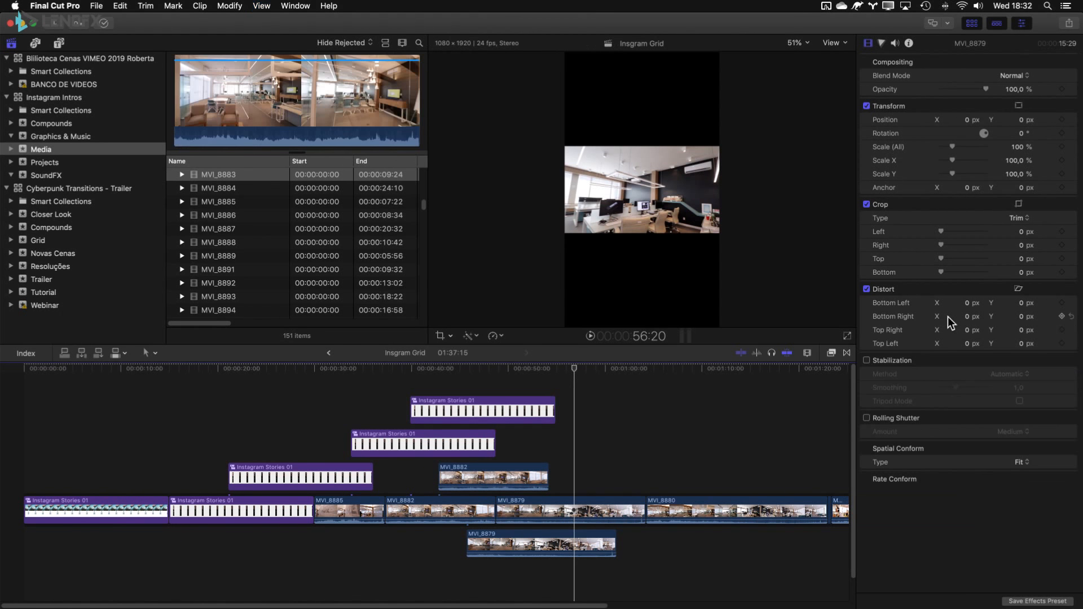
double_click(985, 42)
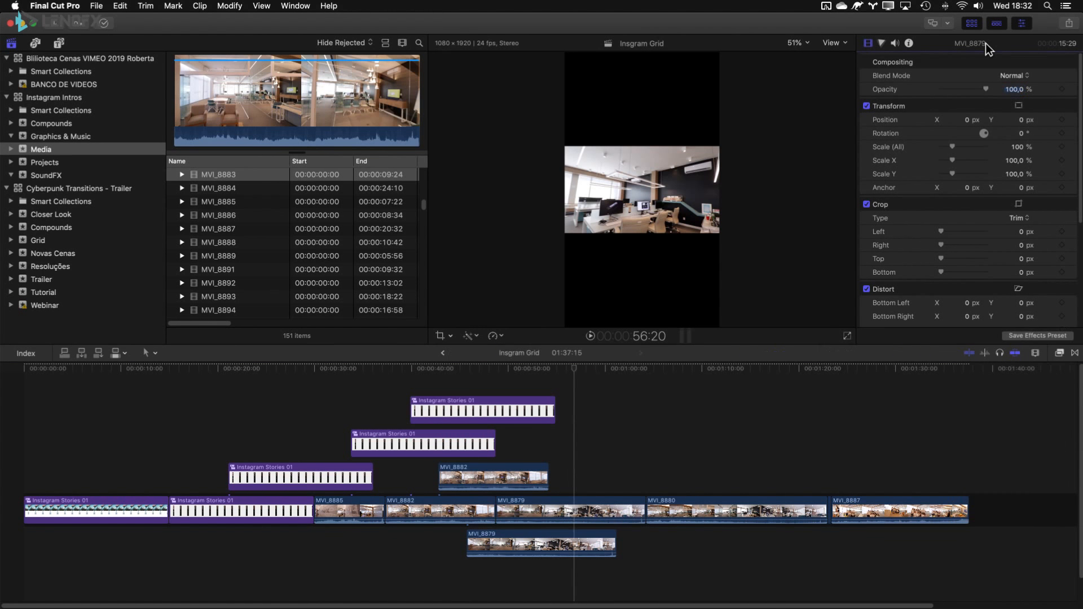
double_click(986, 43)
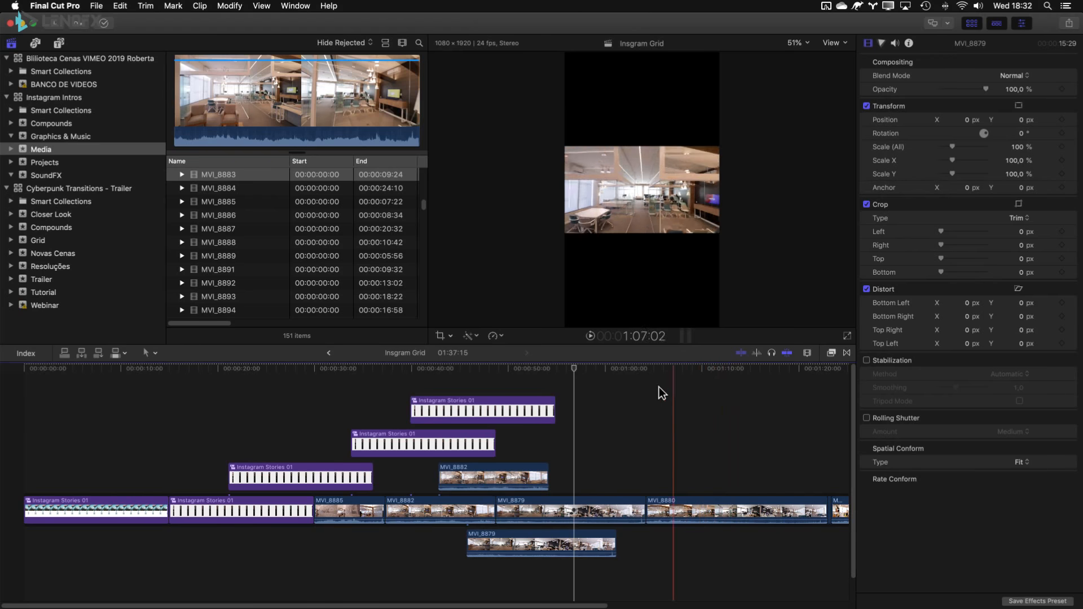
Place the playhead at 28:13 over the connected Instagram Stories 01 clip and fit the whole project in the timeline.
click(205, 414)
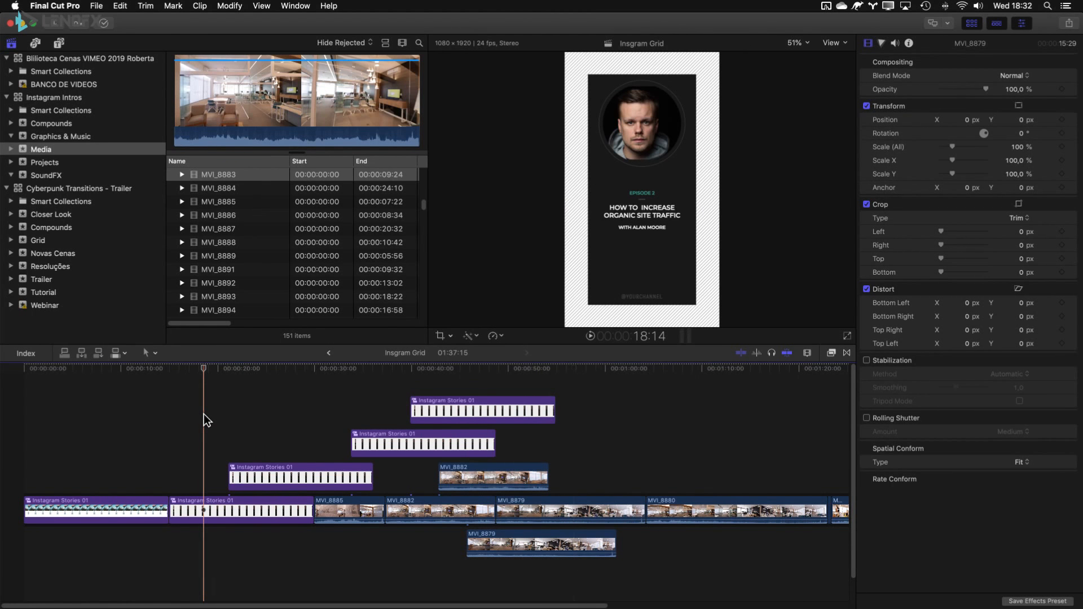
click(203, 510)
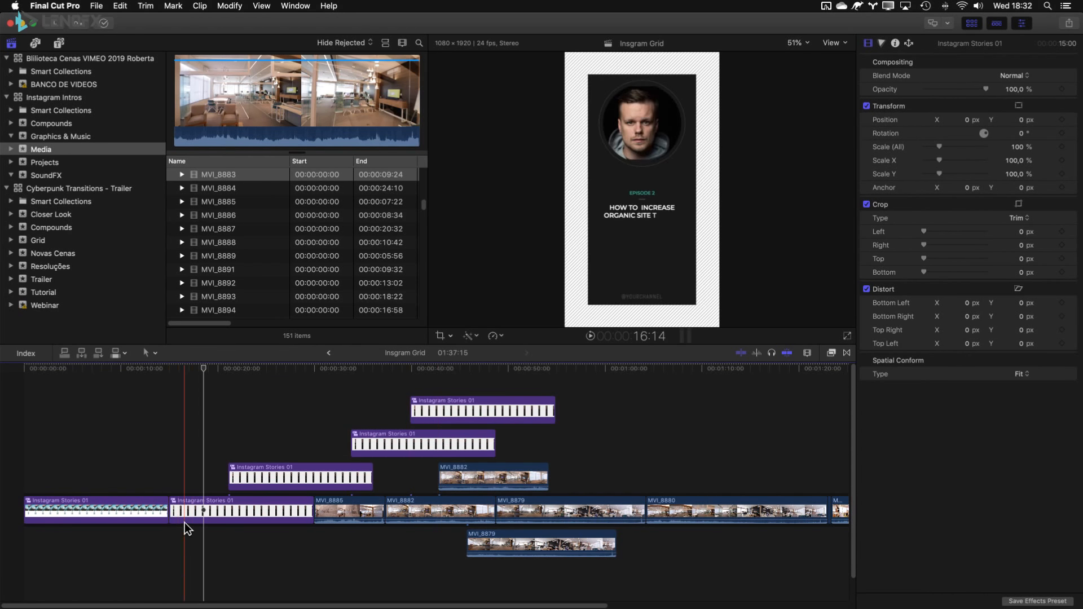
click(478, 473)
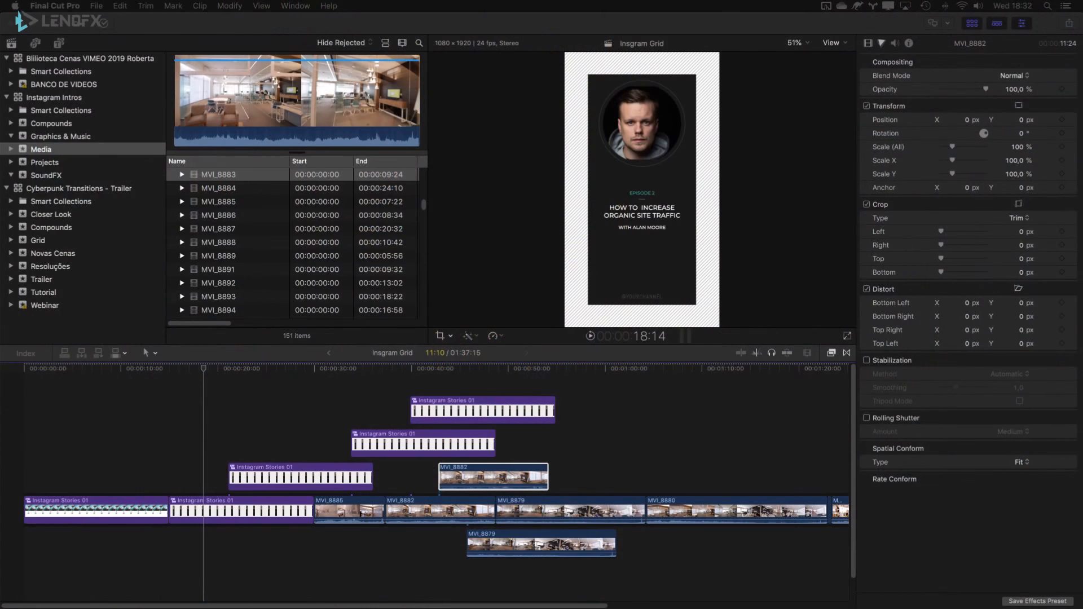
click(304, 406)
key(shift+z)
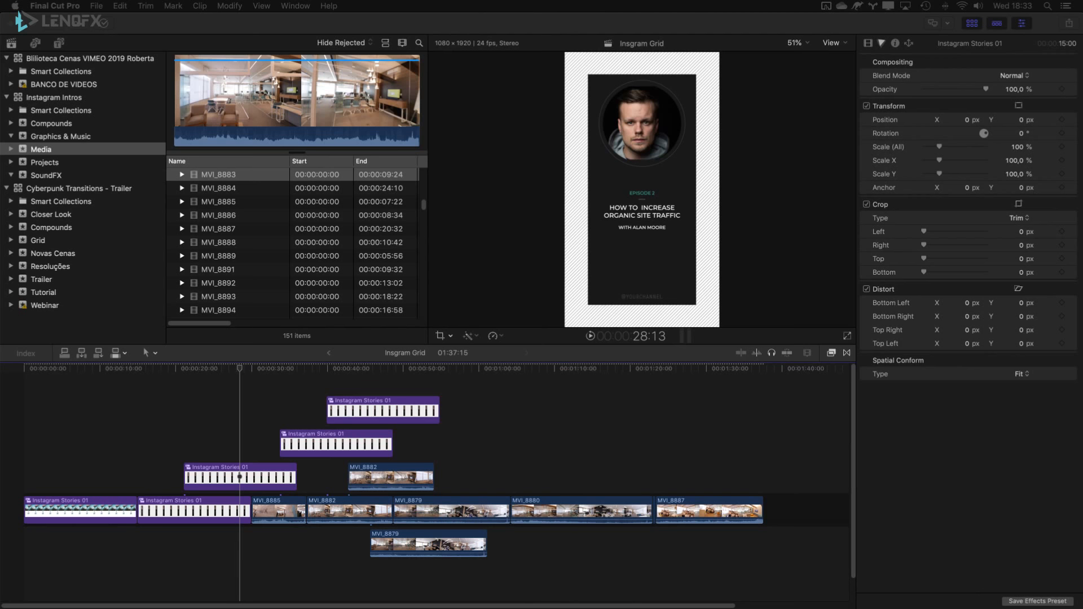
Move the playhead to the end of the lower MVI_8879 clip, toggle the Inspector off and on, and hide the browser.
click(488, 457)
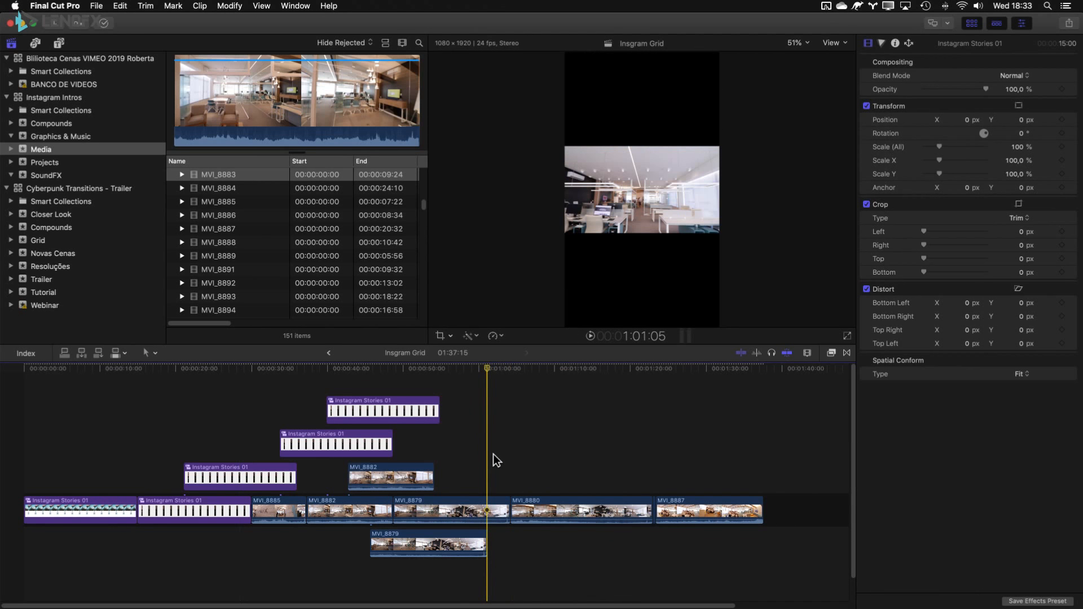
key(super+4)
key(super+4)
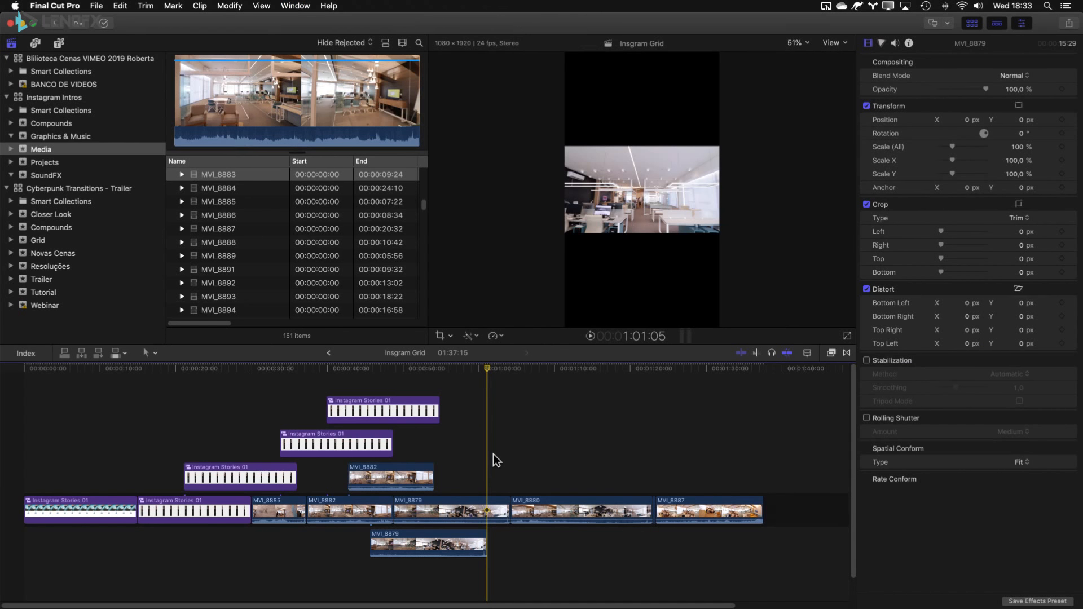
key(ctrl+super+1)
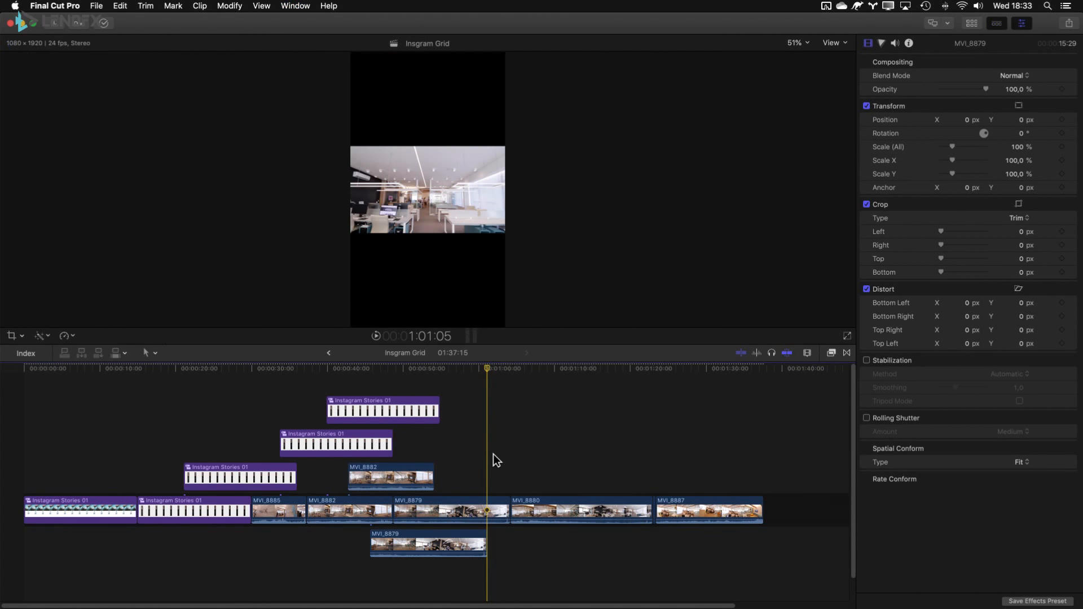
Show the browser and toggle its libraries sidebar repeatedly, selecting clip MVI_8883 and leaving the sidebar hidden.
key(ctrl+super+1)
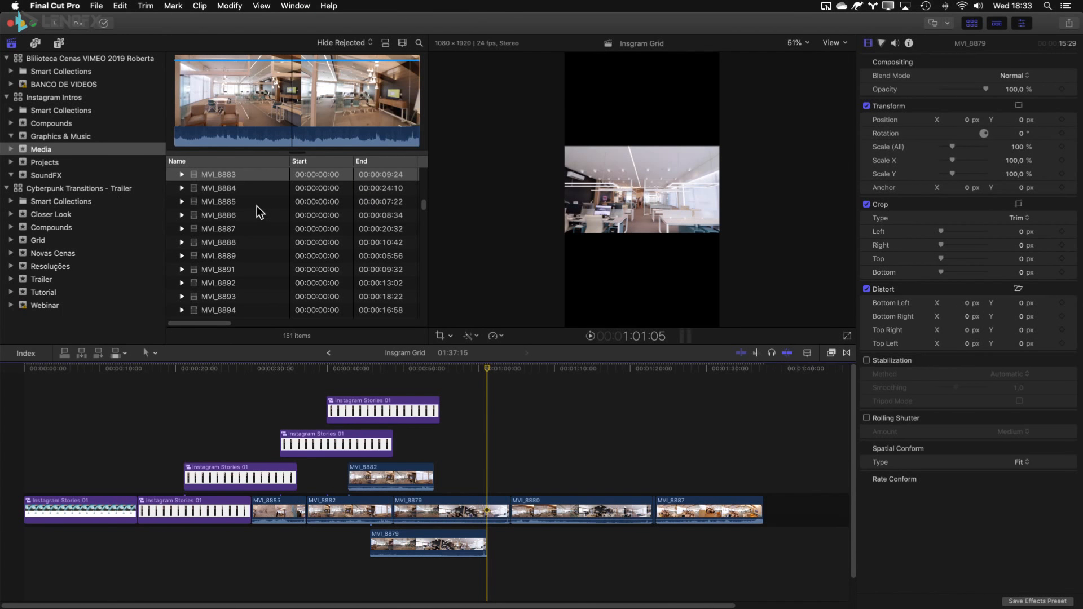
key(super+grave)
key(super+grave)
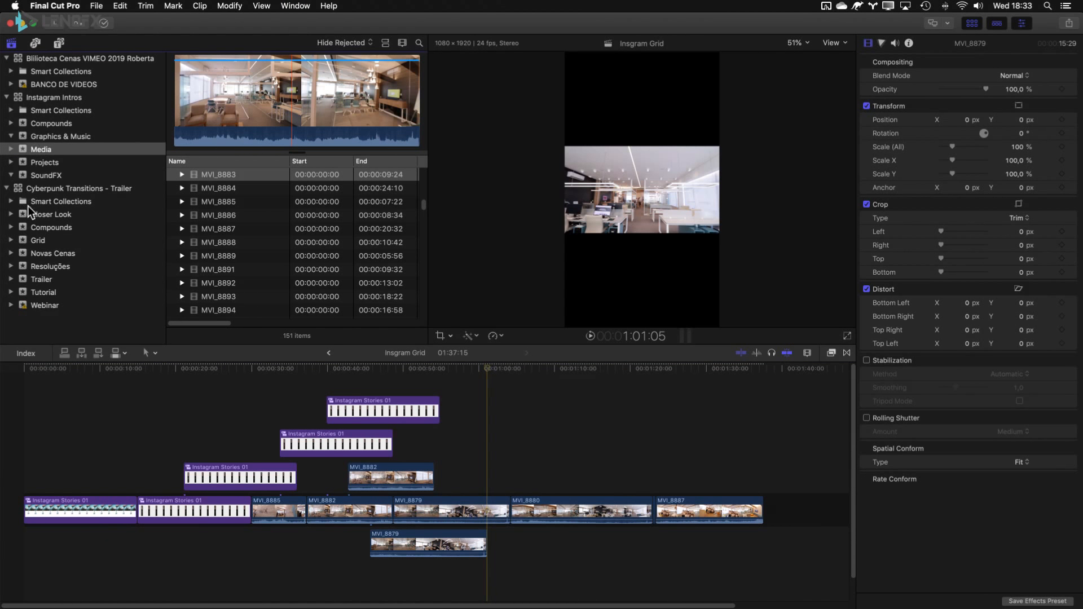
key(super+grave)
key(super+grave)
key(super+grave)
key(super+grave)
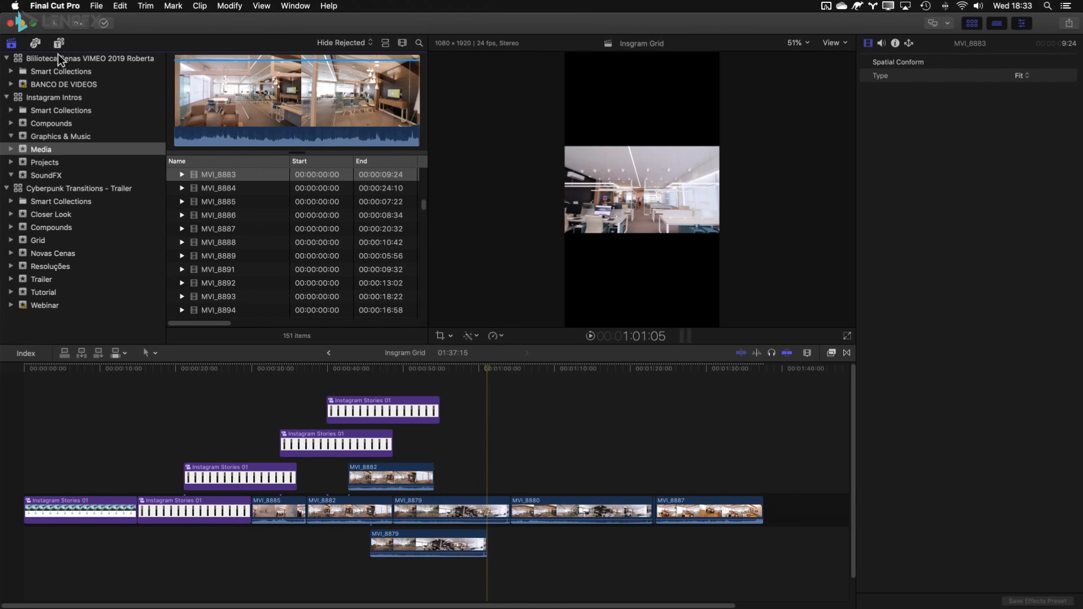
click(238, 130)
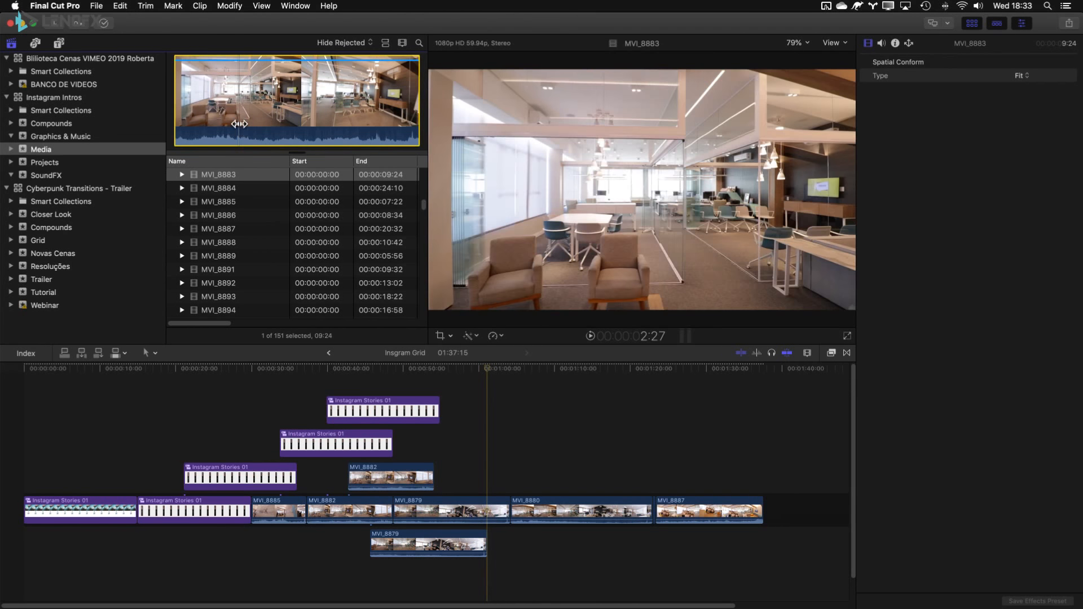
key(super+grave)
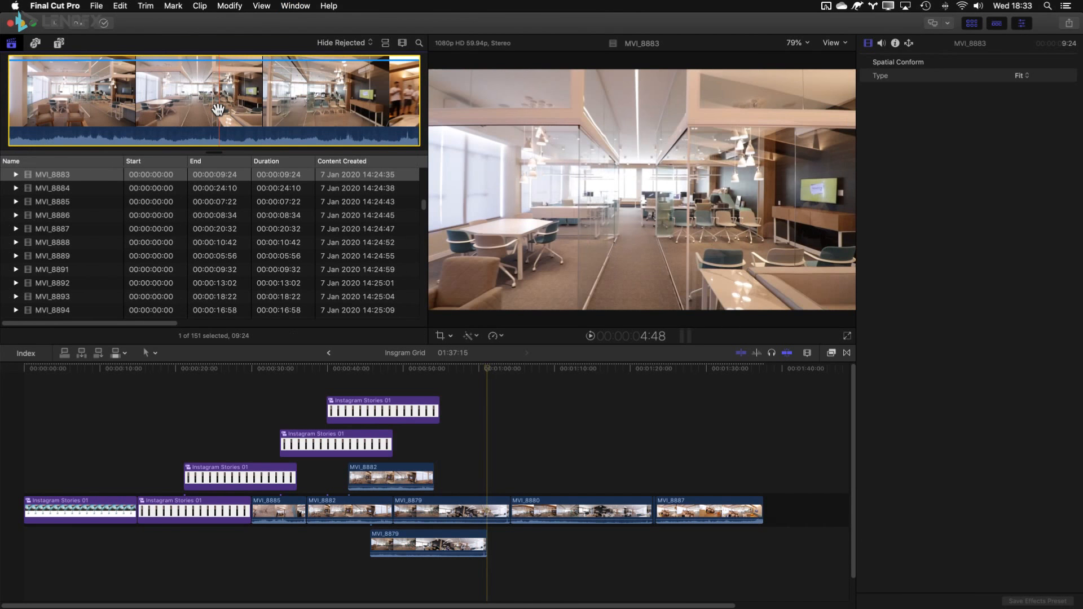
Switch the browser to the installed titles, reveal its sidebar, and return to the Media event's clips.
key(alt+super+1)
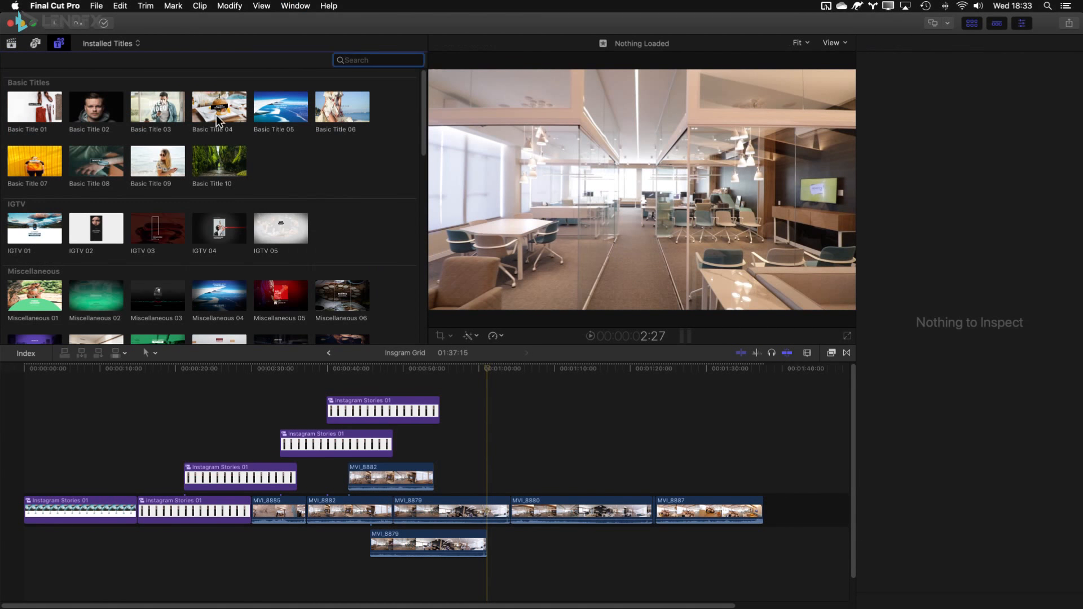
click(60, 45)
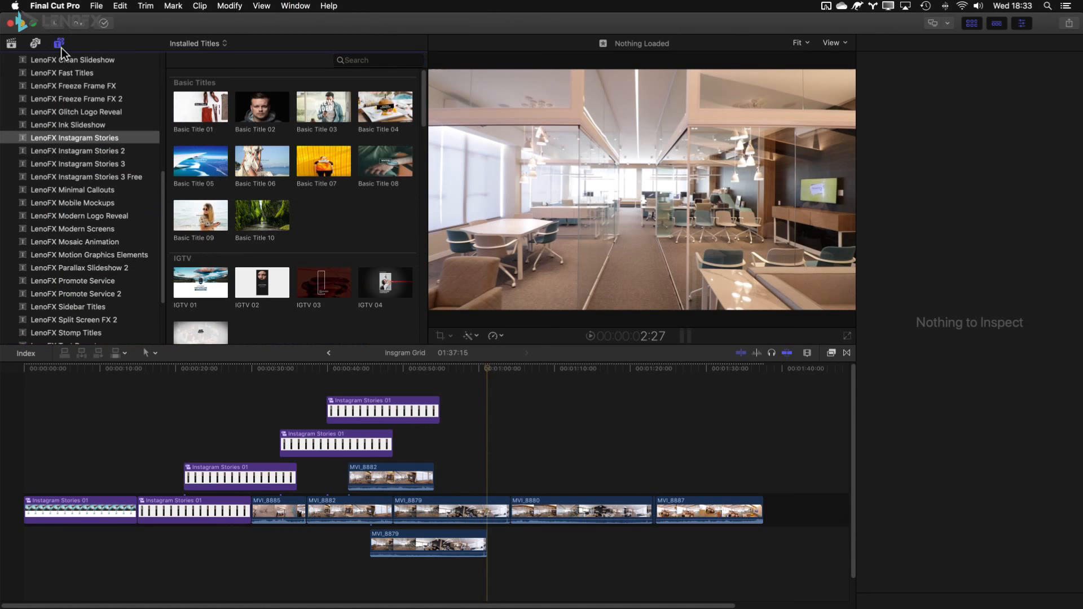
key(super+1)
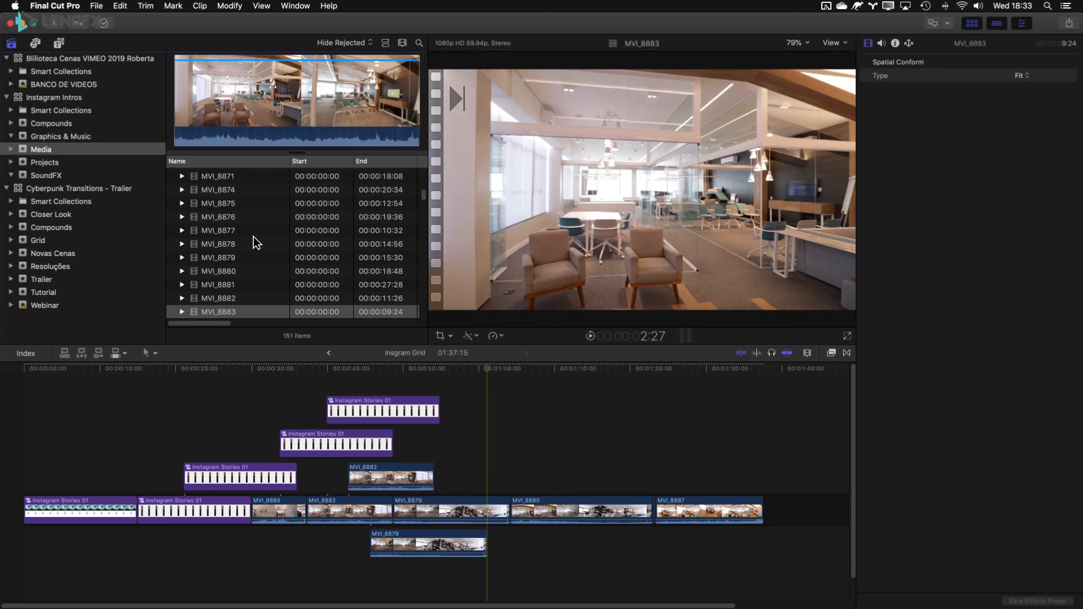
Toggle the browser off and on, and select clip MVI_8877 in the Media event.
key(ctrl+super+1)
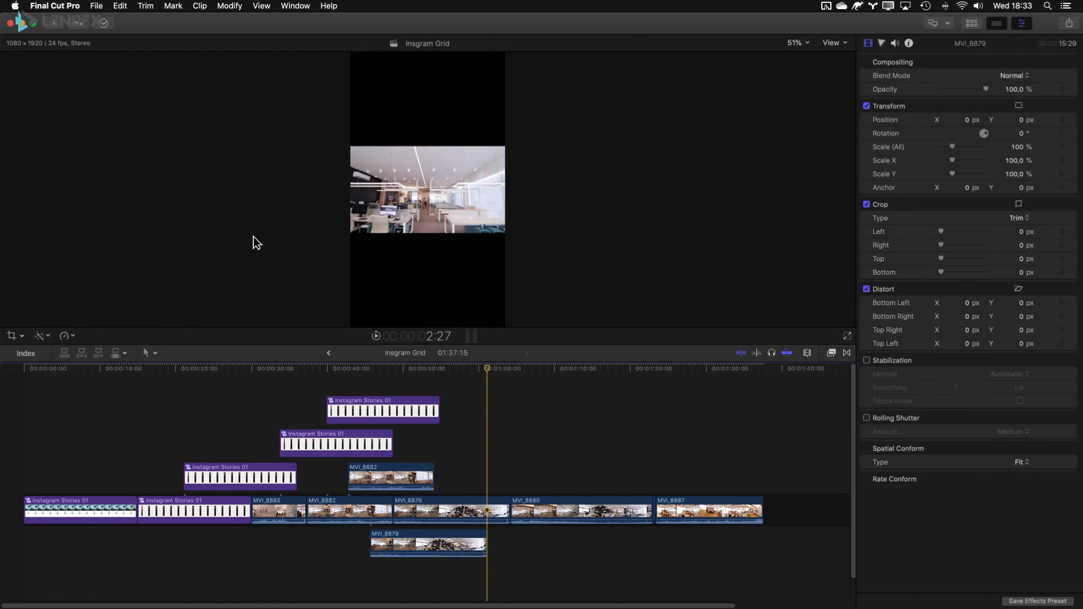
key(ctrl+super+1)
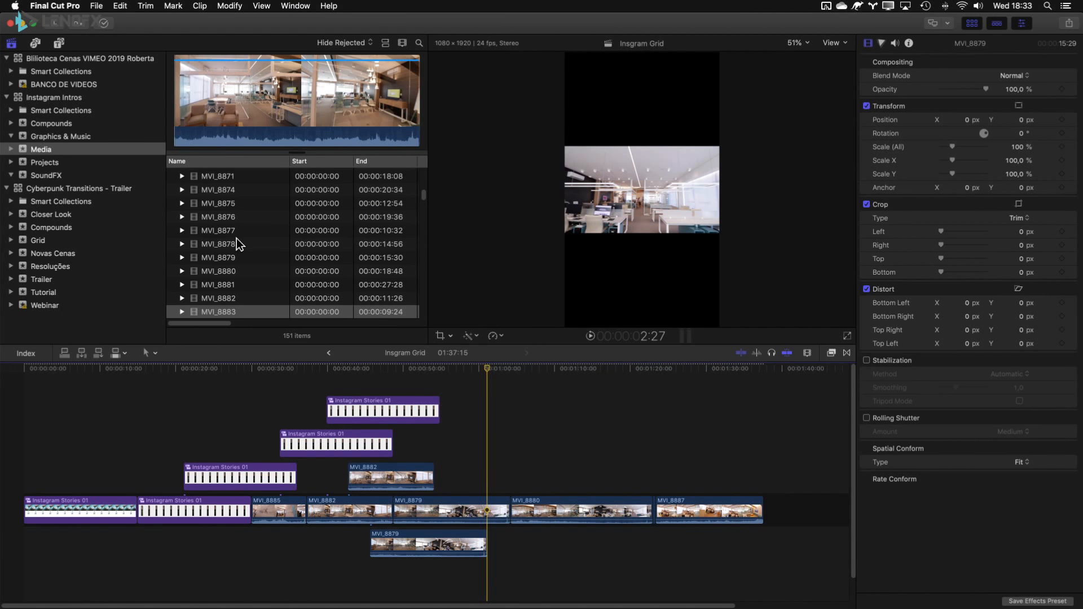
click(236, 230)
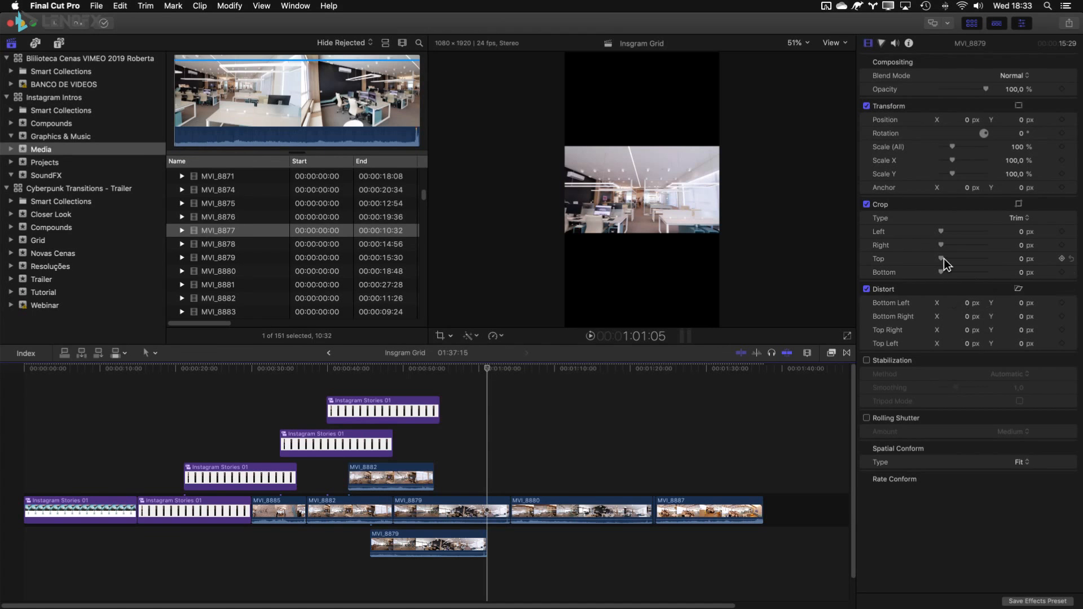
Hide the Inspector and the timeline, toggling each one on and off so only the browser and viewer remain.
key(super+4)
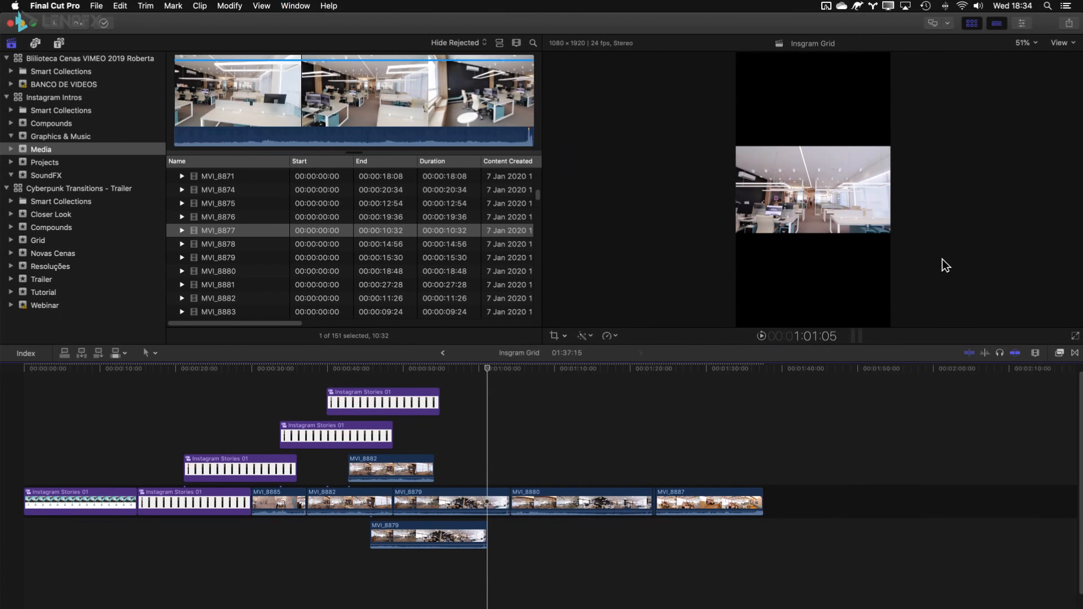
key(ctrl+super+2)
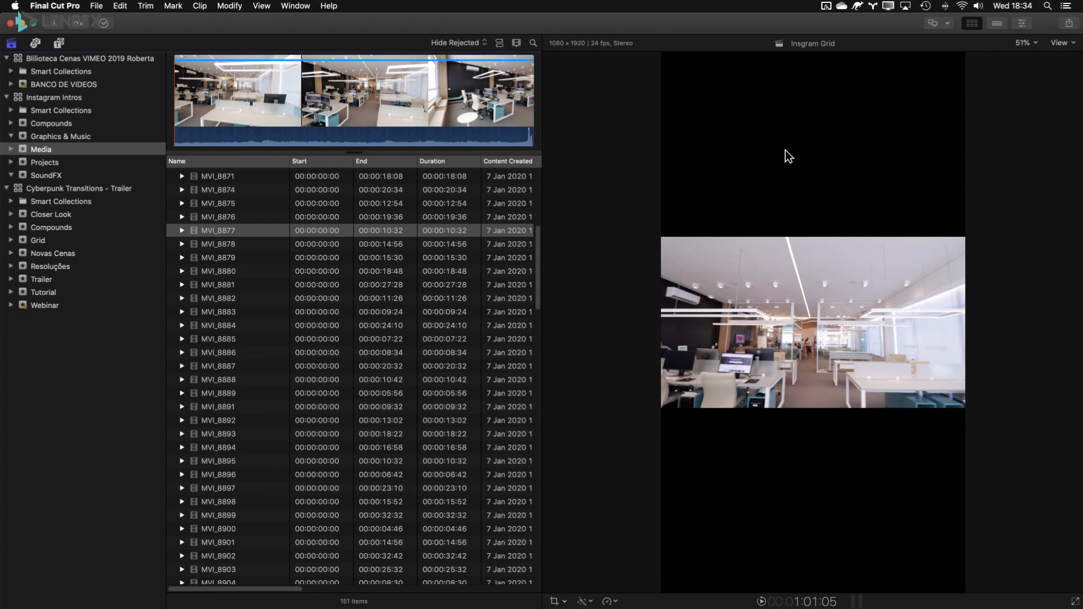
click(994, 25)
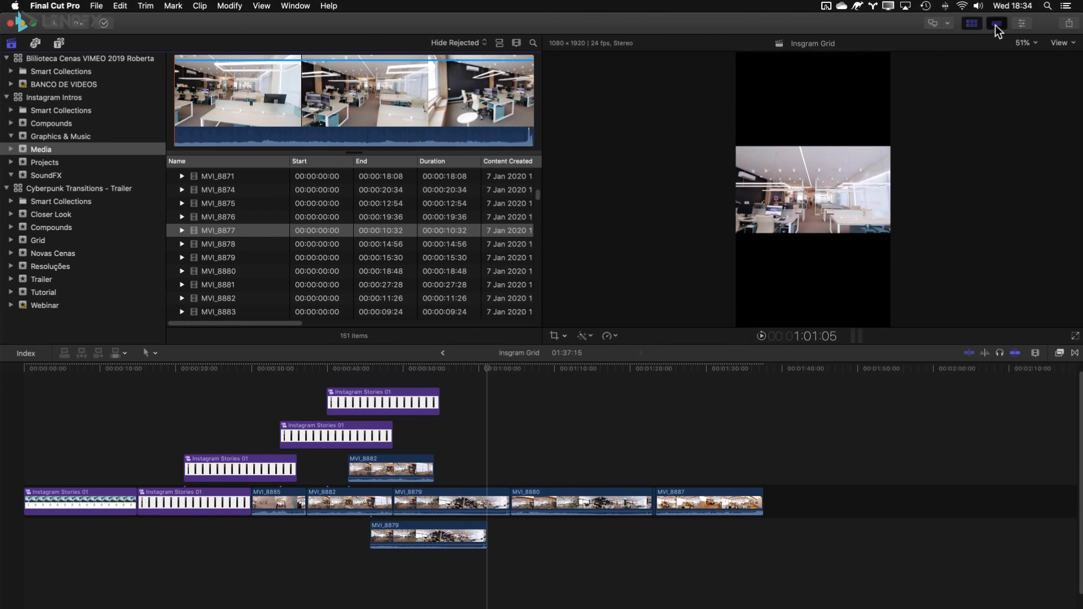
click(995, 25)
click(1020, 25)
click(1021, 24)
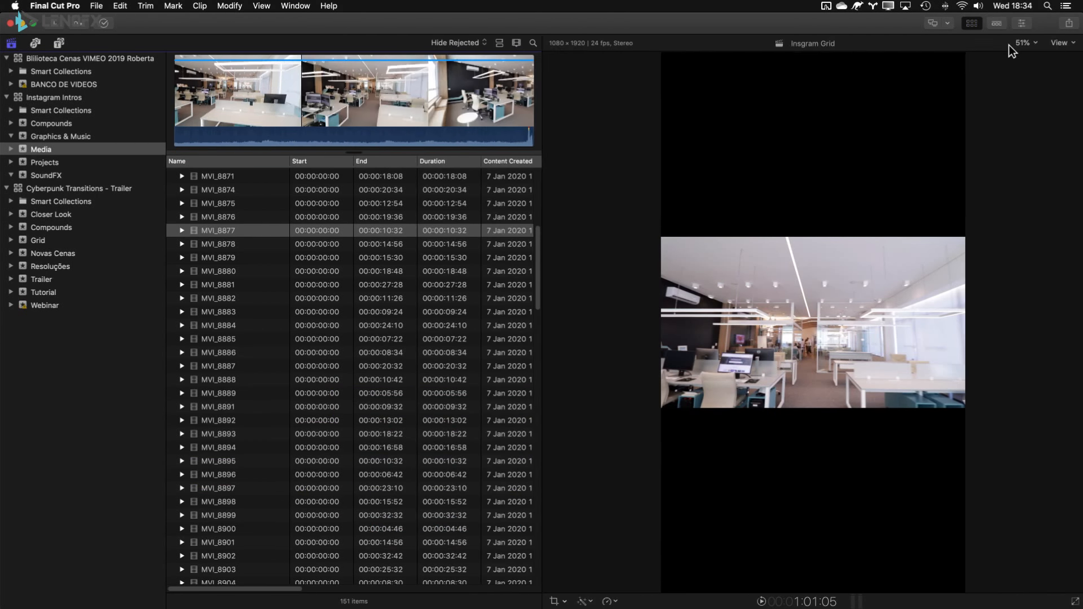
Select clip MVI_8879 in the browser, play it, and mark a range near its start.
click(264, 282)
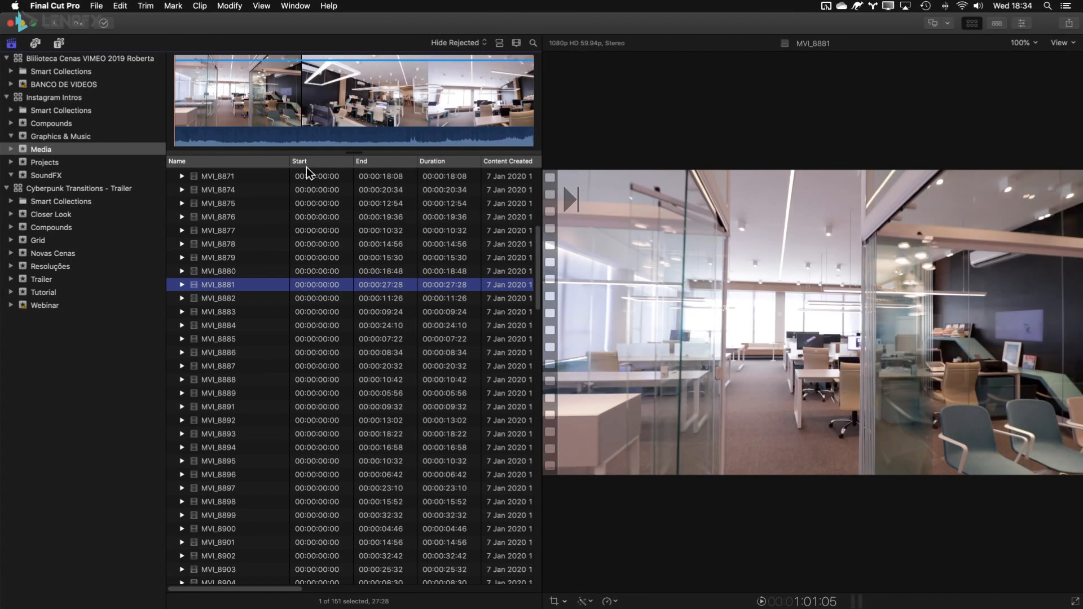
click(224, 244)
key(Down)
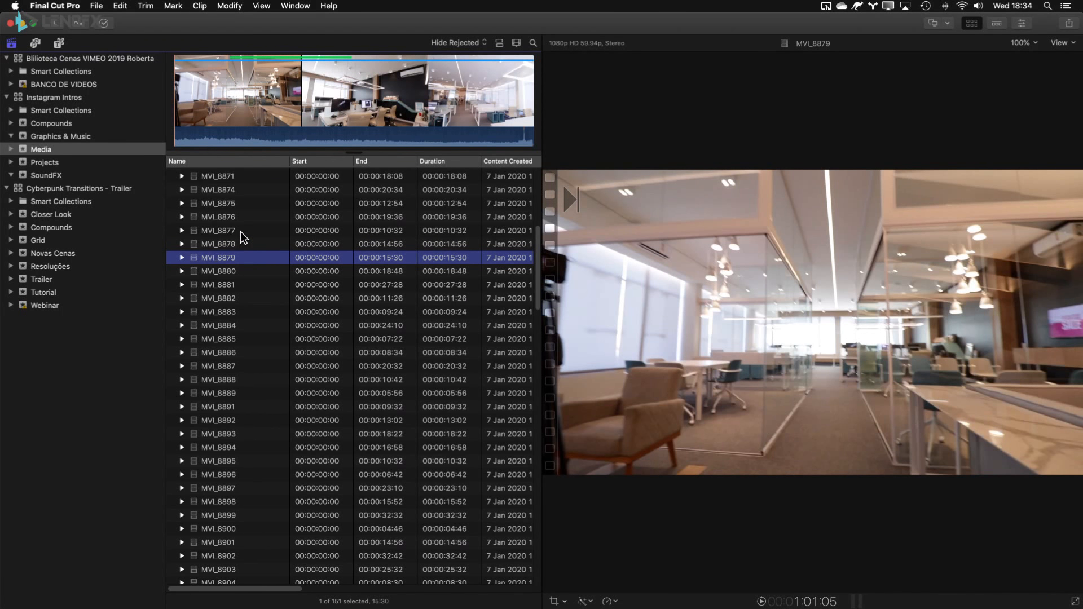
key(space)
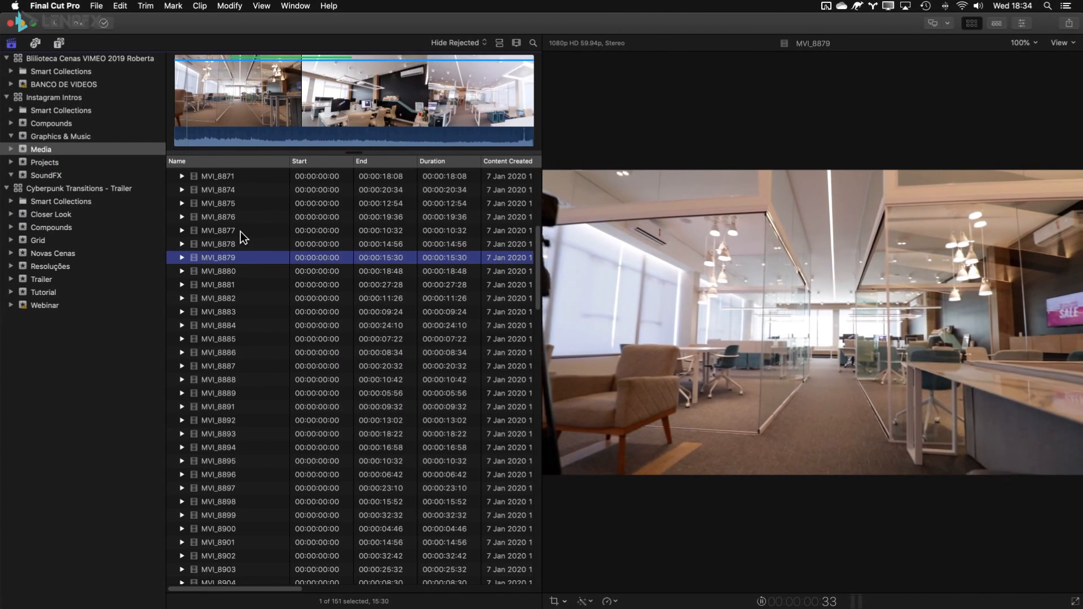
key(i)
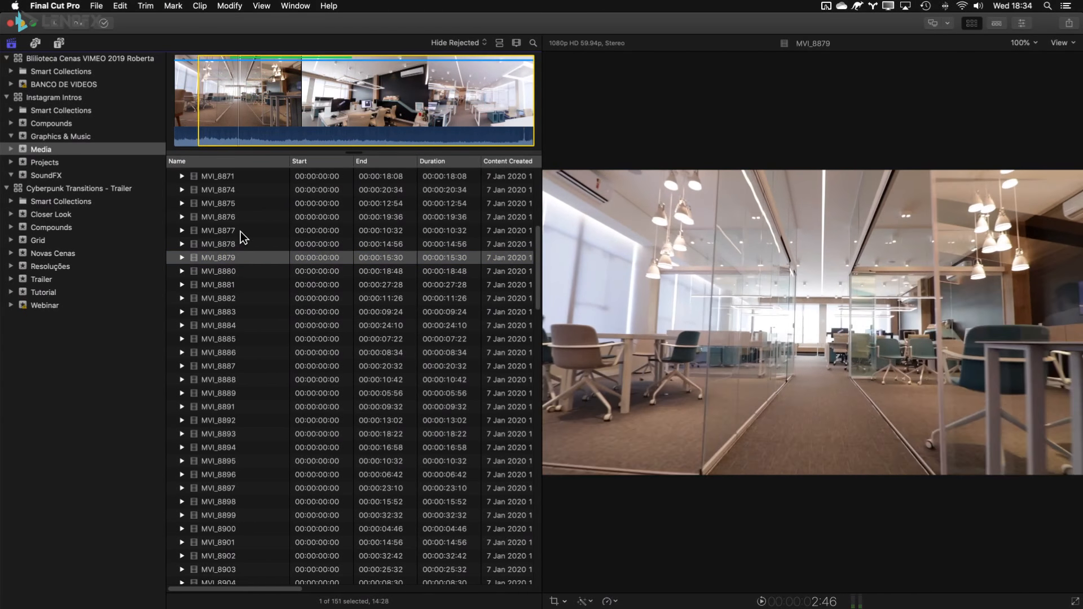
key(o)
Mark a range about 35 frames long near the start of clip MVI_8880 and rate it as a favorite.
key(Down)
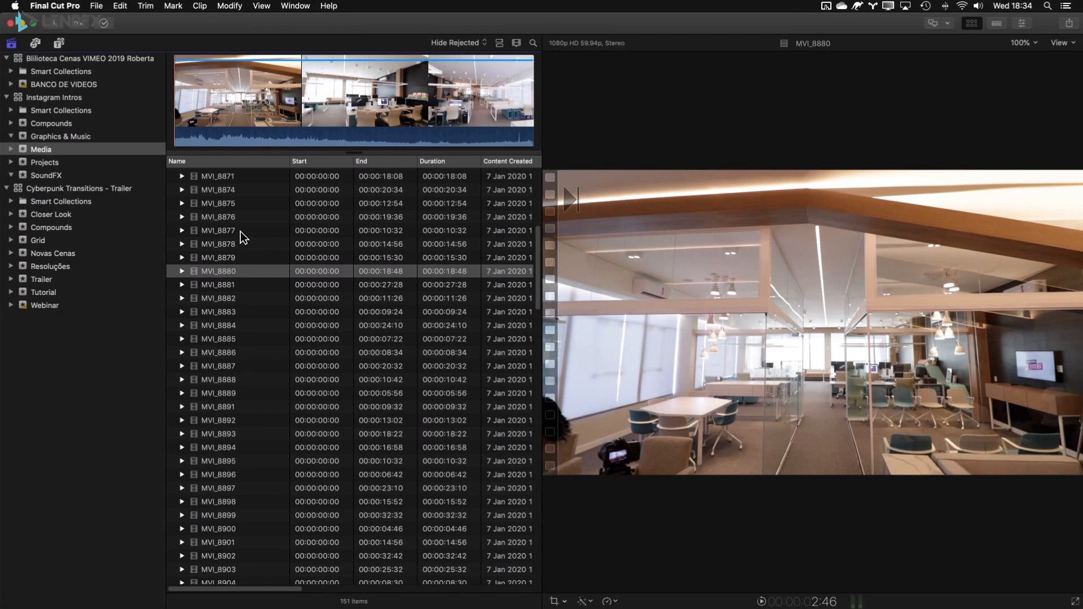
key(i)
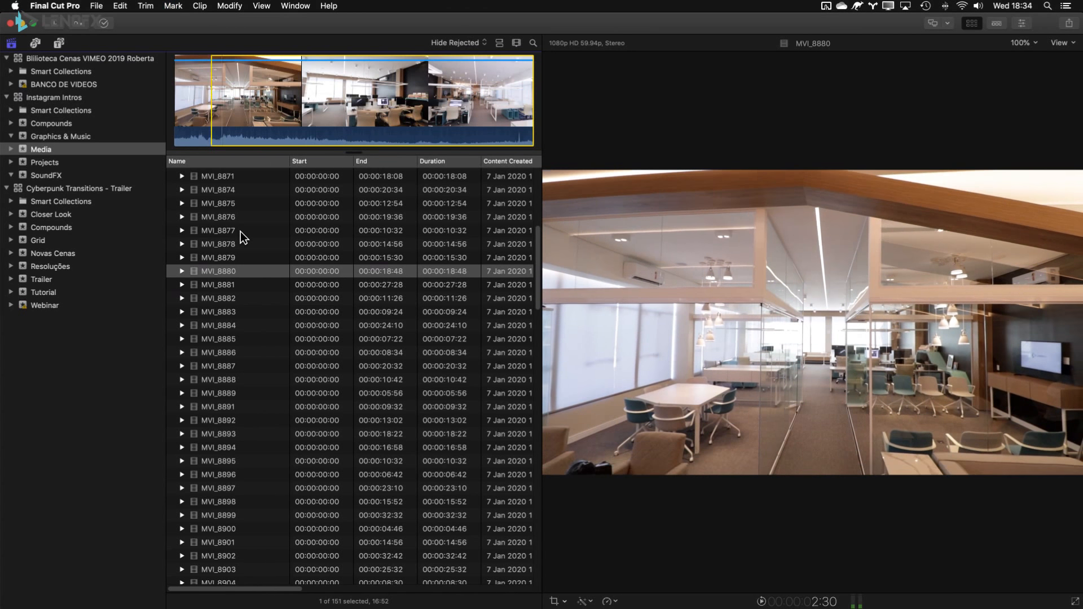
key(o)
key(f)
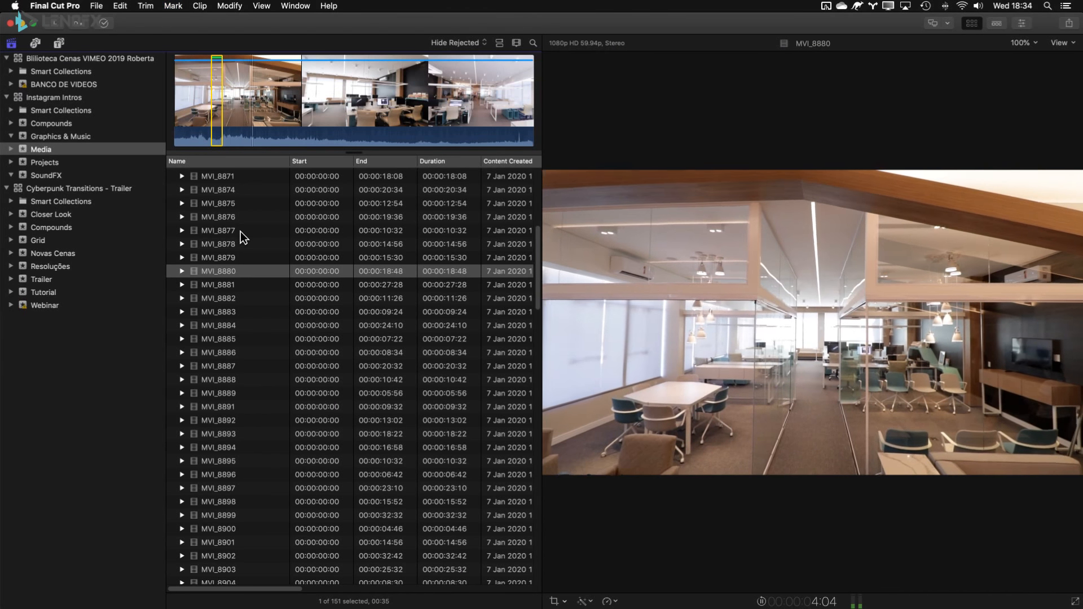
Mark a second range about 1:25 long in MVI_8880 and assign it the keyword Office.
key(i)
key(space)
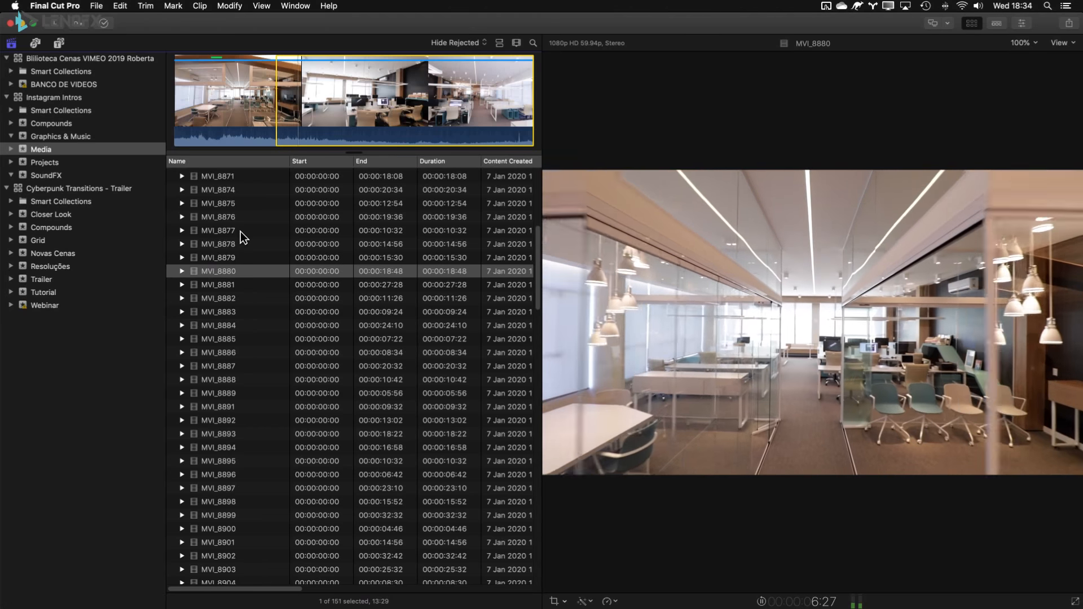
key(space)
key(o)
key(super+k)
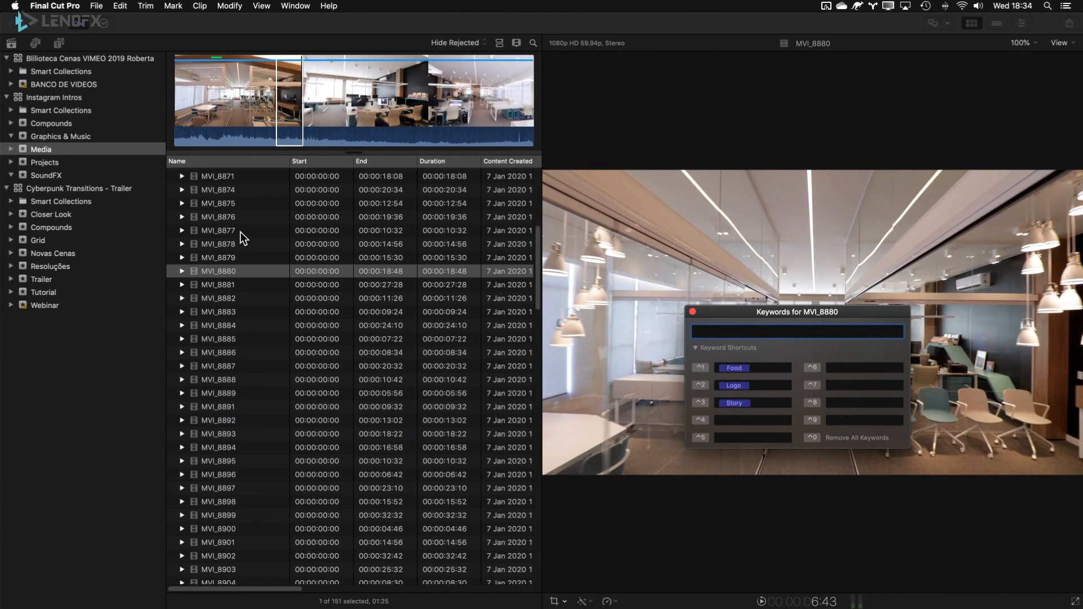
text(Office)
key(Return)
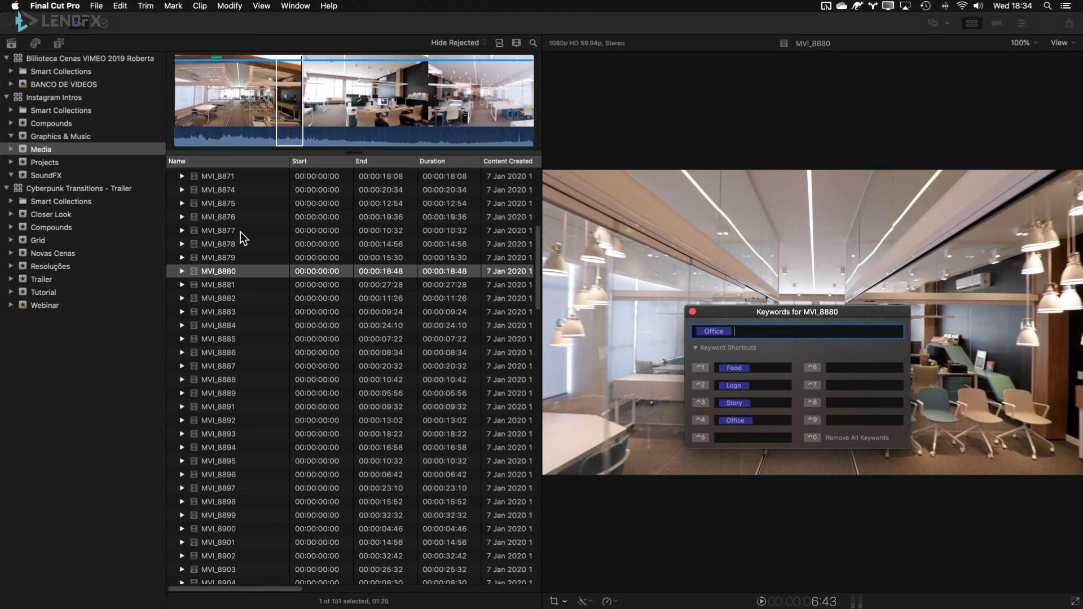
key(super+1)
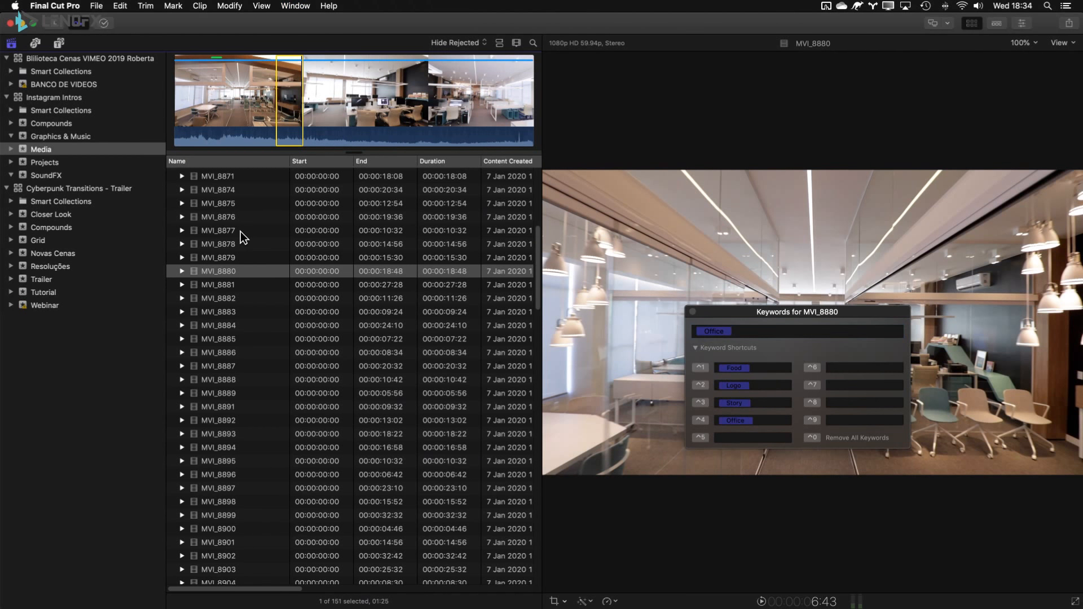
Play clip MVI_8881 and mark a range about 3:00 long near its start.
key(space)
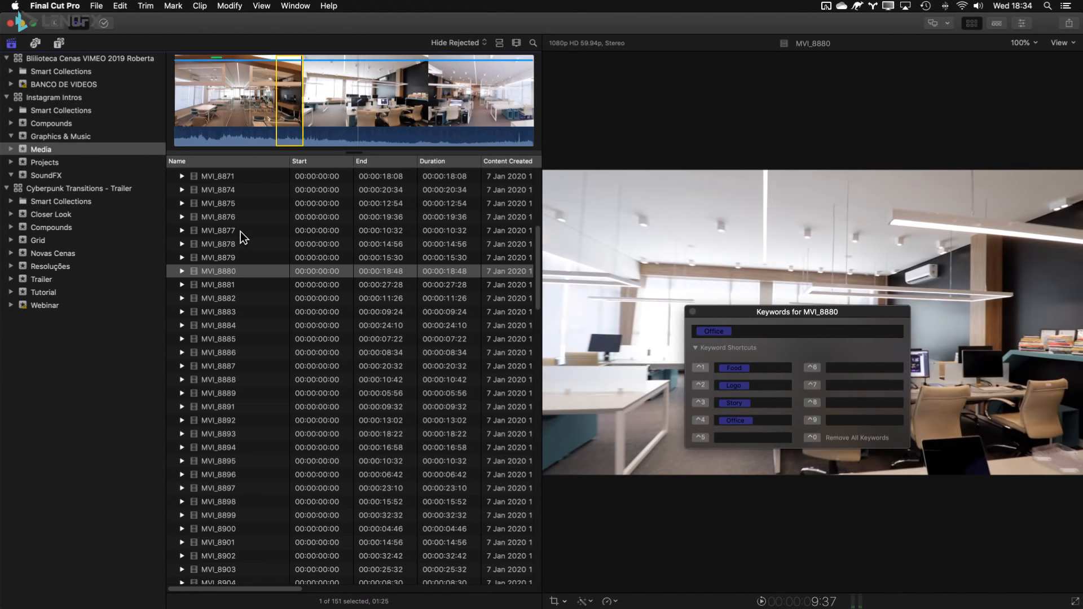
key(Down)
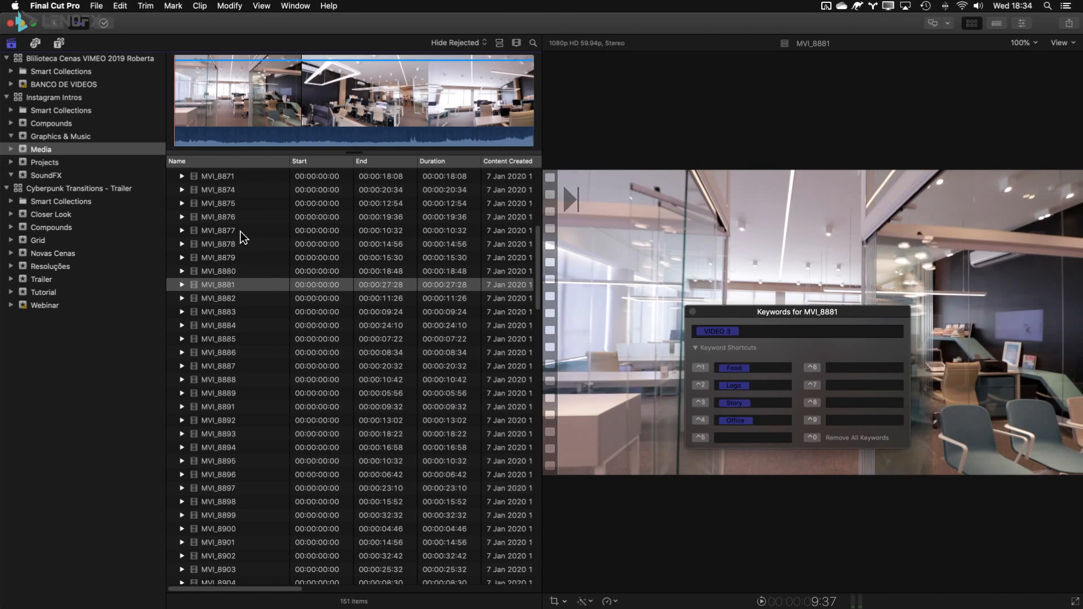
key(space)
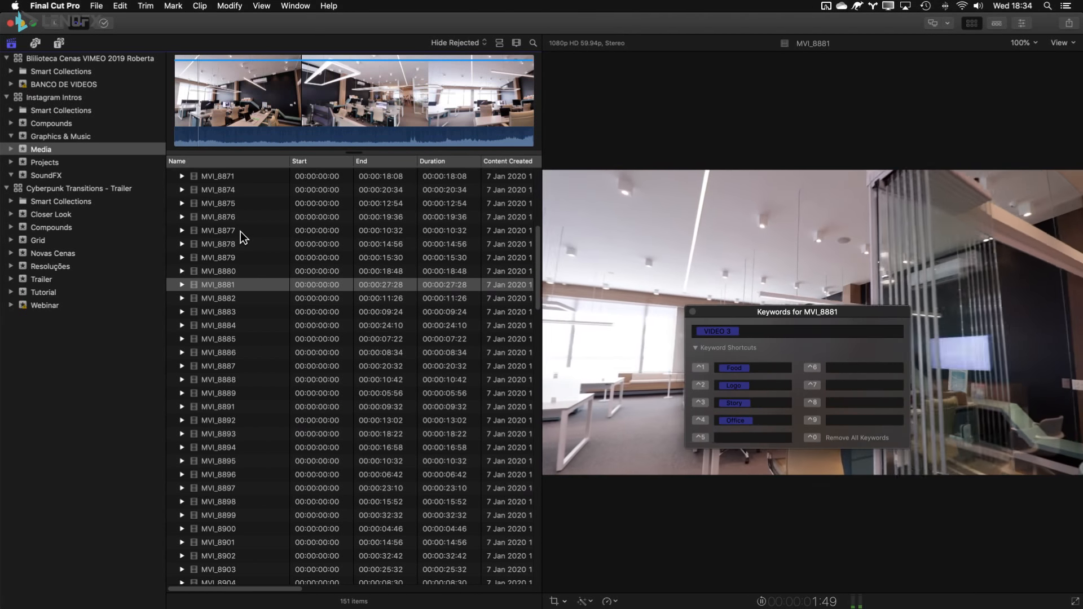
key(i)
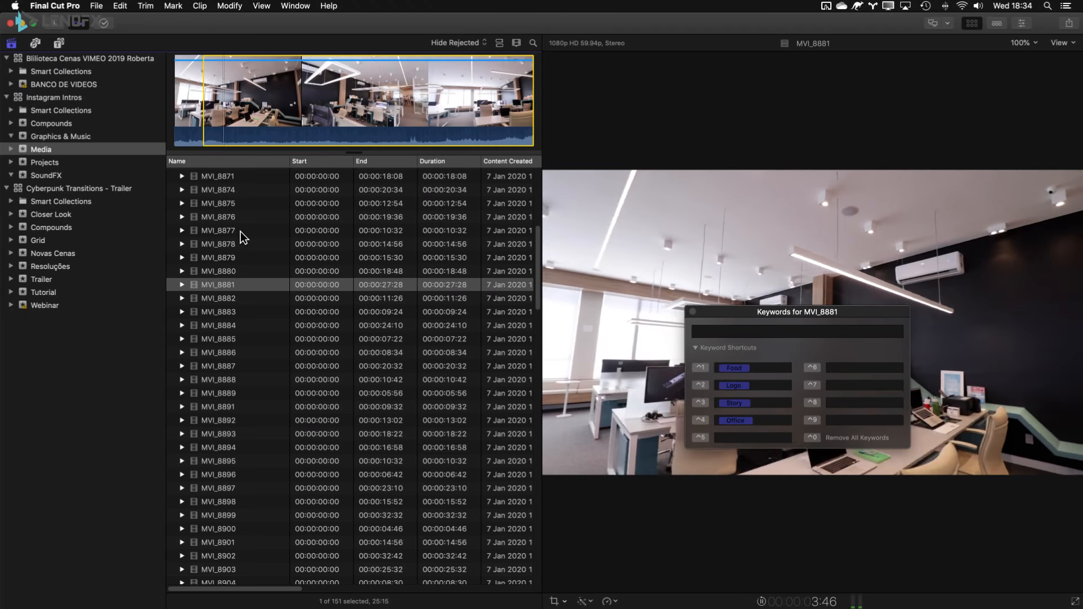
key(o)
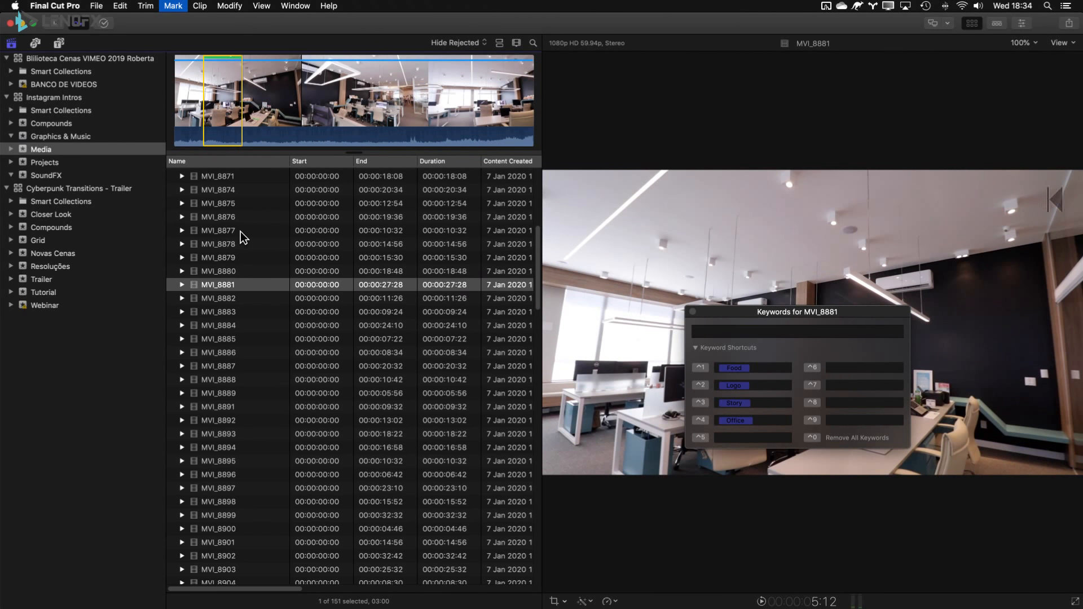
Advance to clip MVI_8883, move the keyword editor off the viewer onto the clip list, and close it.
key(Down)
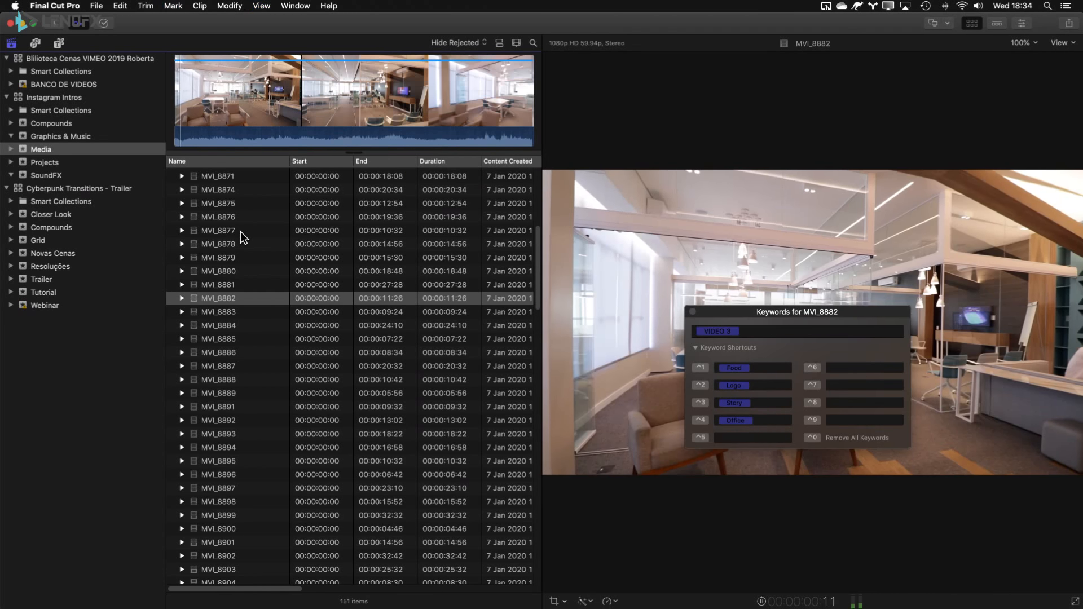
key(Down)
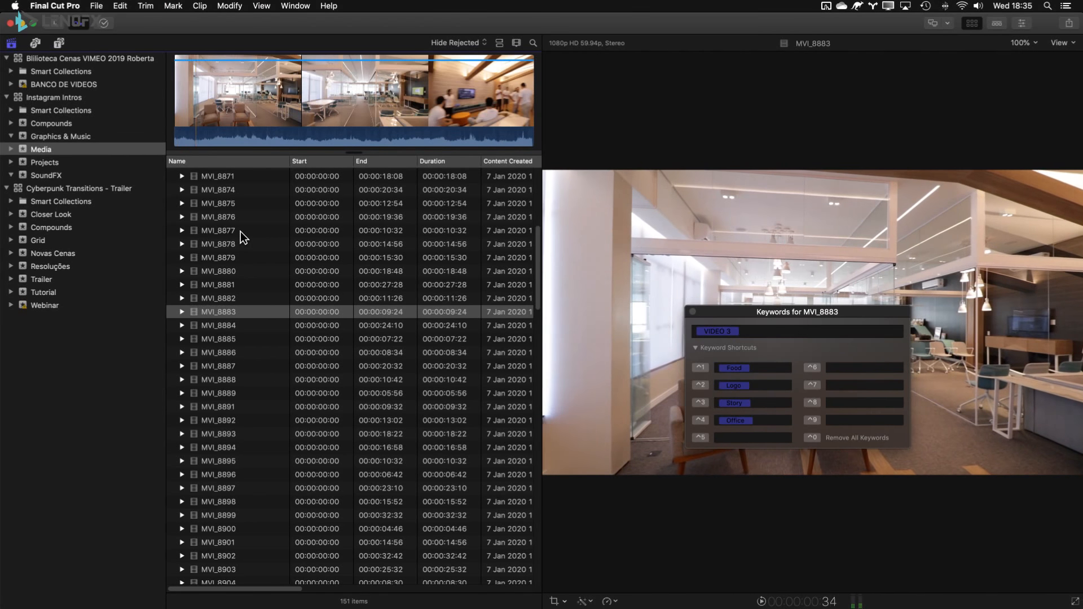
drag(775, 313, 351, 408)
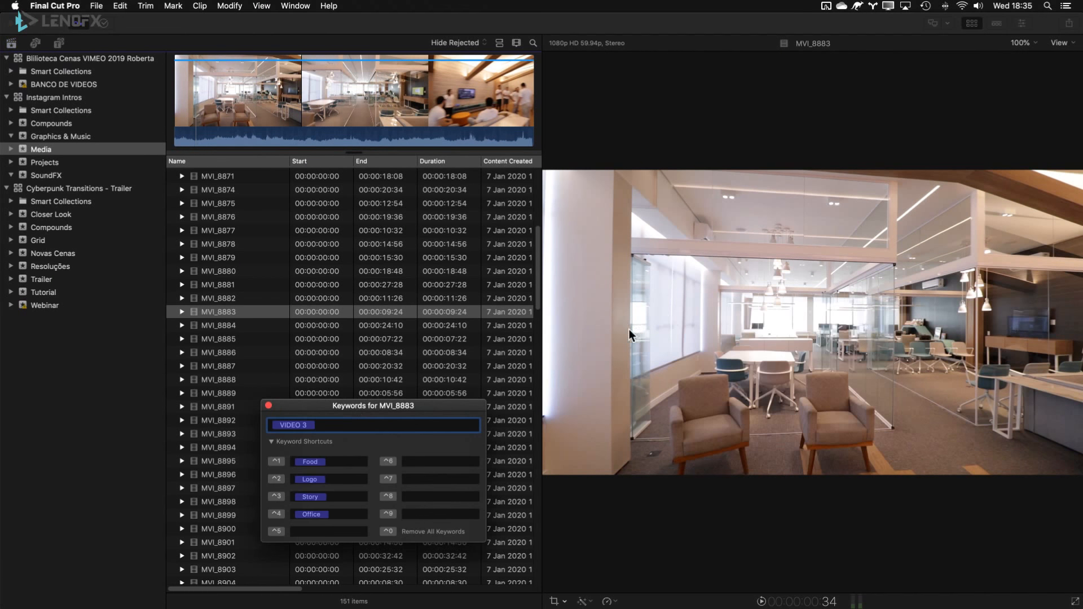
key(super+k)
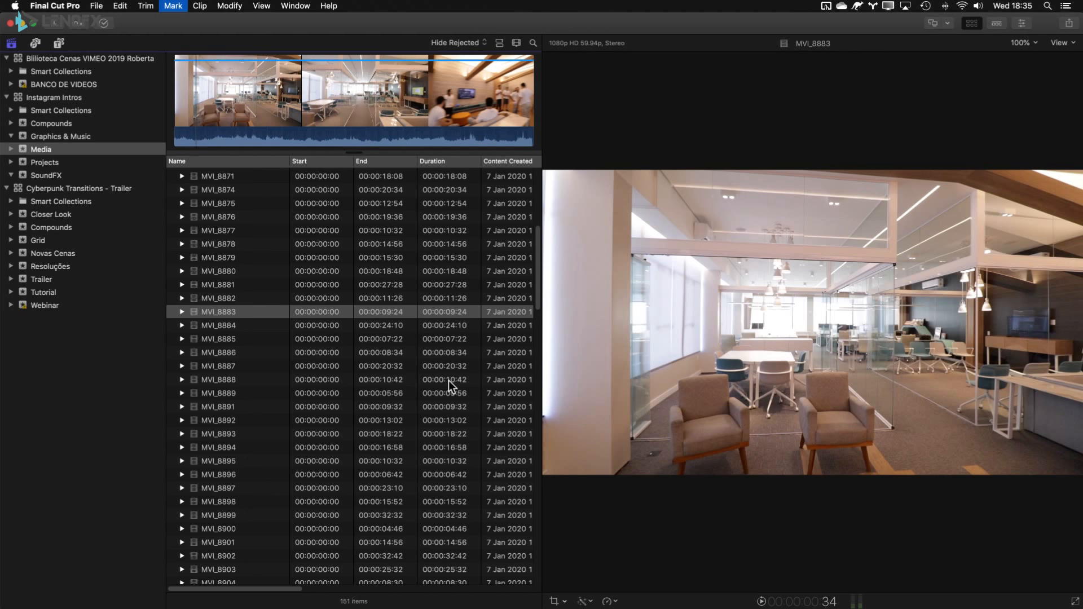
Show the timeline of the Insgram Grid project and hide the browser.
key(super+k)
key(super+k)
key(ctrl+super+2)
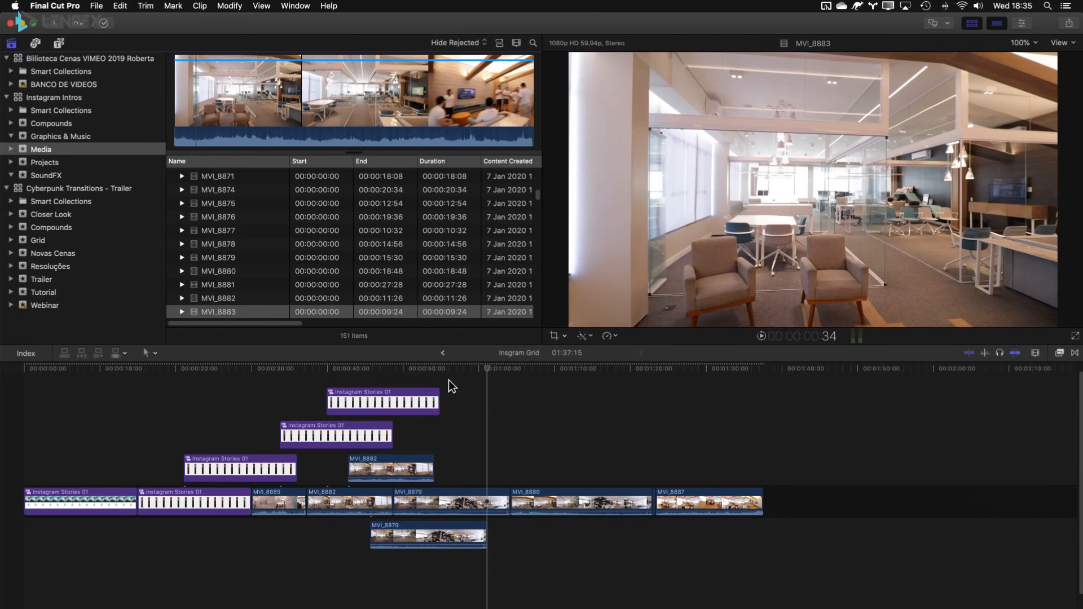
key(ctrl+super+1)
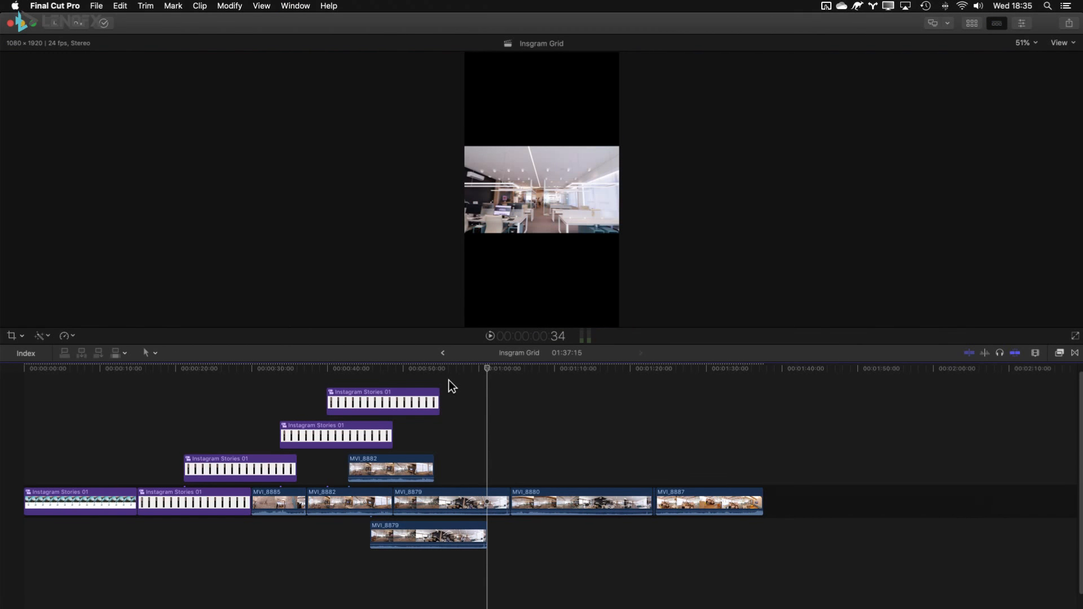
Trim the end of clip MVI_8880 in the primary storyline so it lasts about 9 seconds.
click(601, 452)
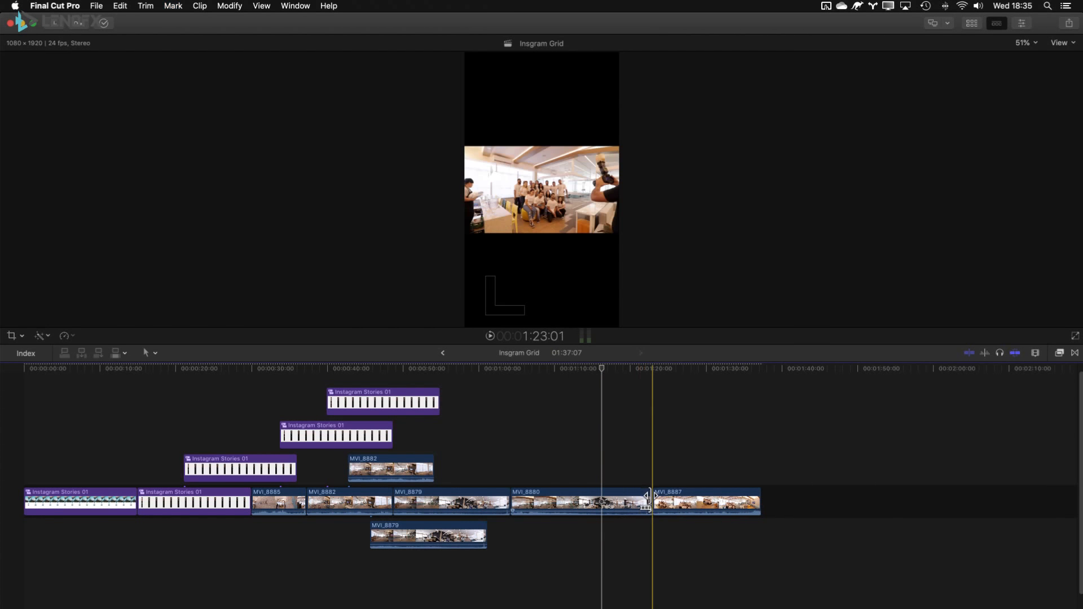
drag(648, 497, 579, 499)
click(473, 442)
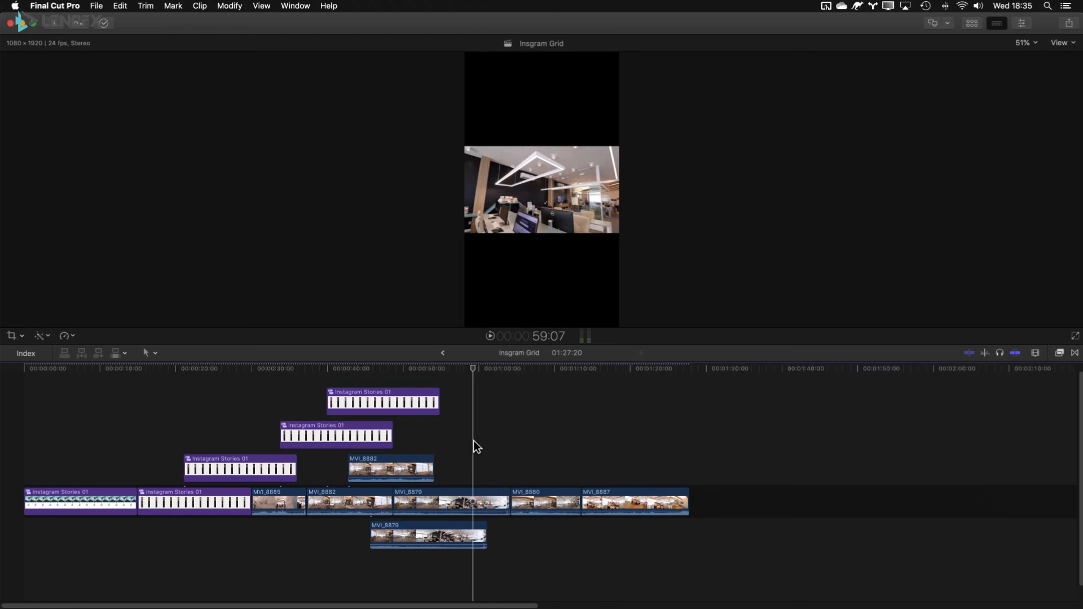
Park the playhead at 1:00:04 over MVI_8879 and delete the connected MVI_8879 clip below the primary storyline.
key(space)
key(space)
key(Left)
key(Left)
key(Left)
key(Left)
key(Left)
key(Left)
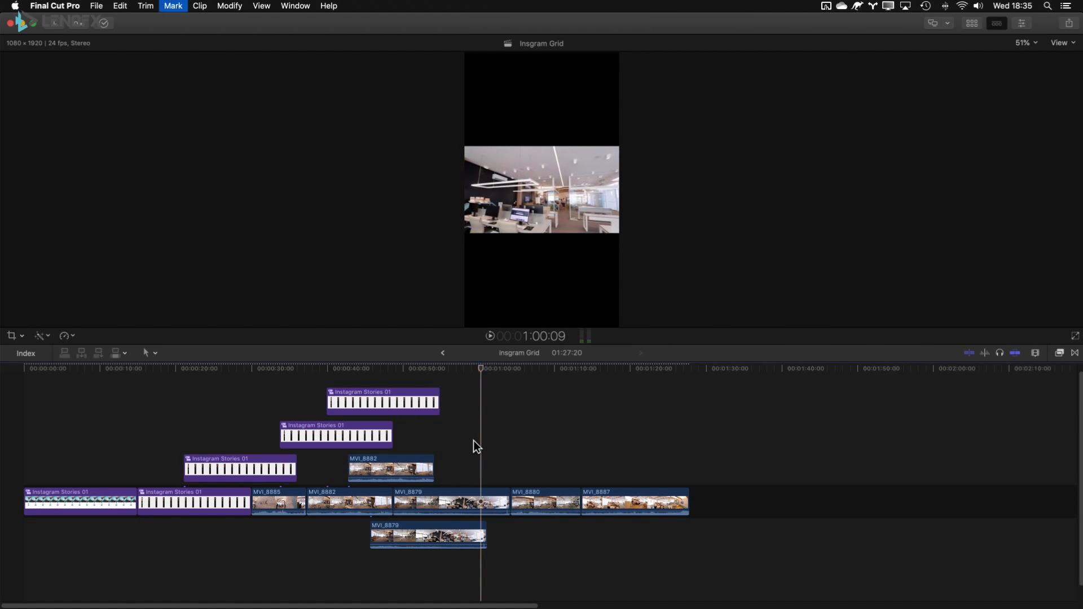
key(c)
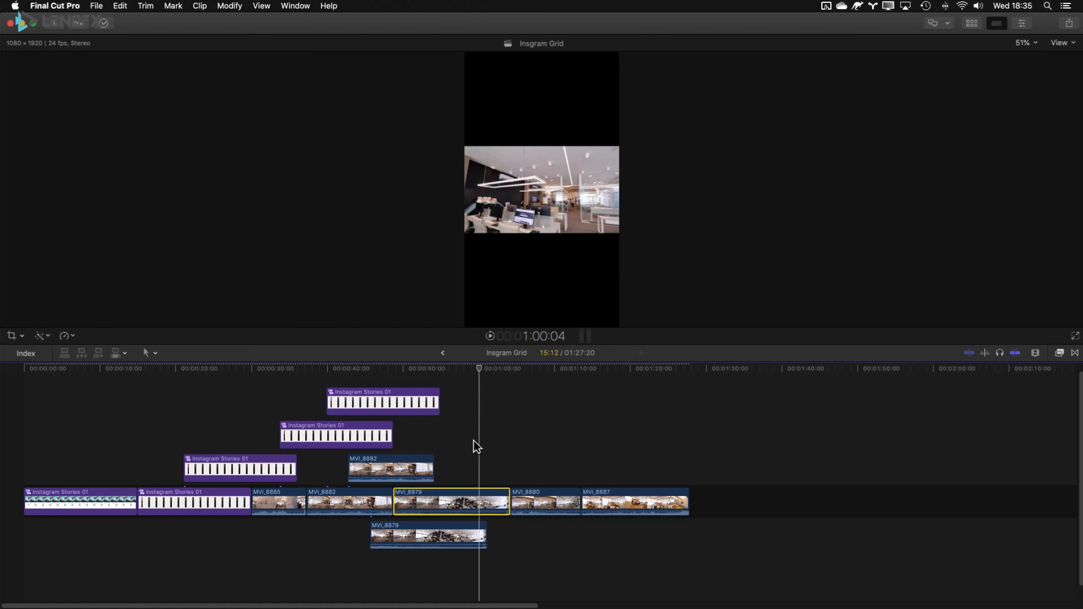
key(super+Down)
key(Delete)
Jump back through the edit points to 42:19, select the topmost Instagram Stories 01 clip, and clear the selection.
key(Up)
key(Up)
key(Up)
key(Up)
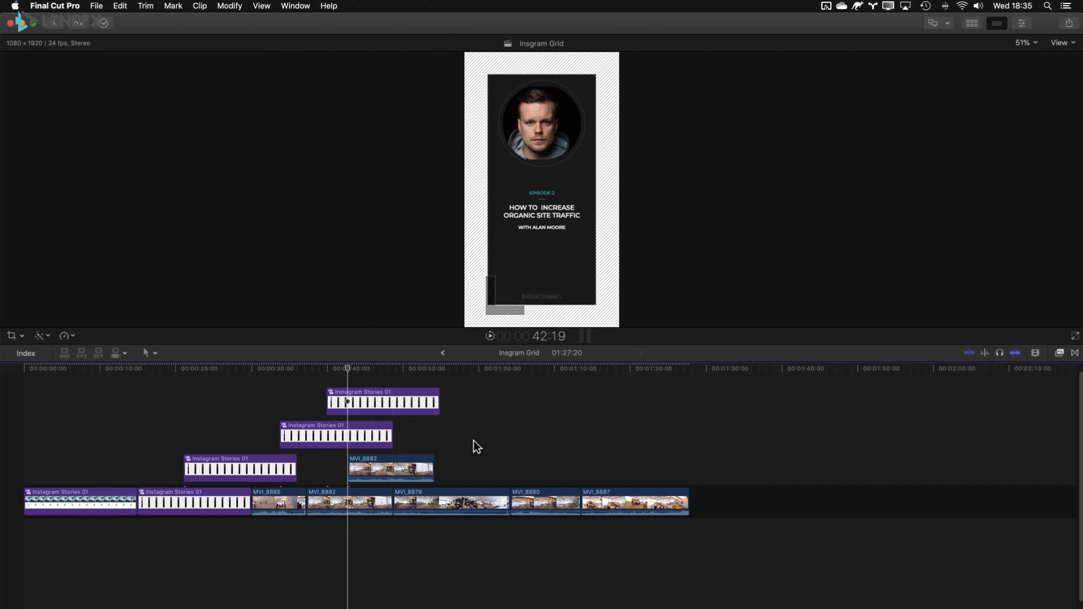
key(c)
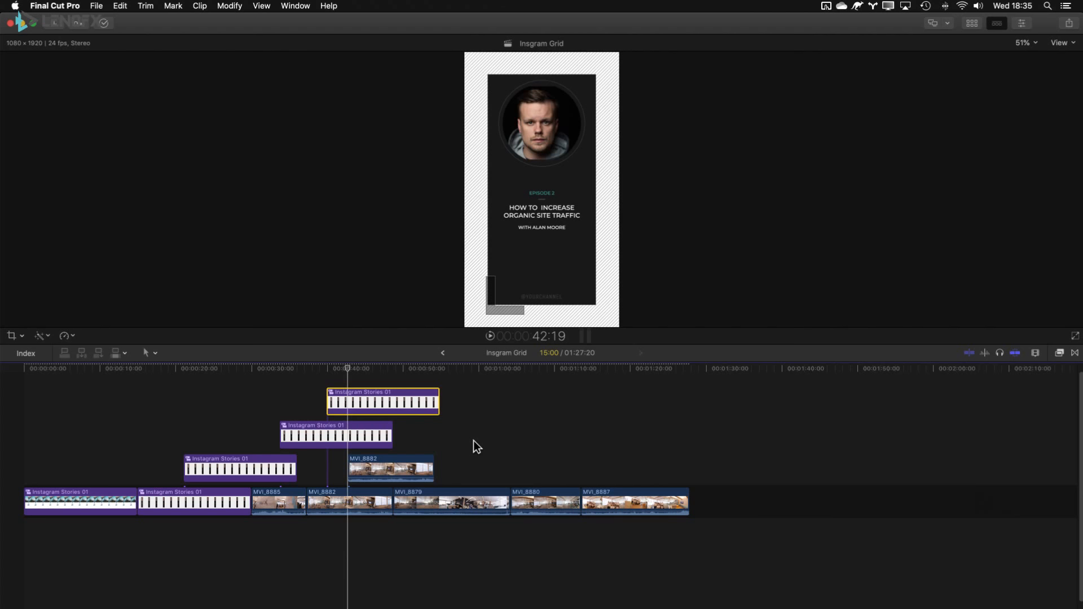
key(super+shift+a)
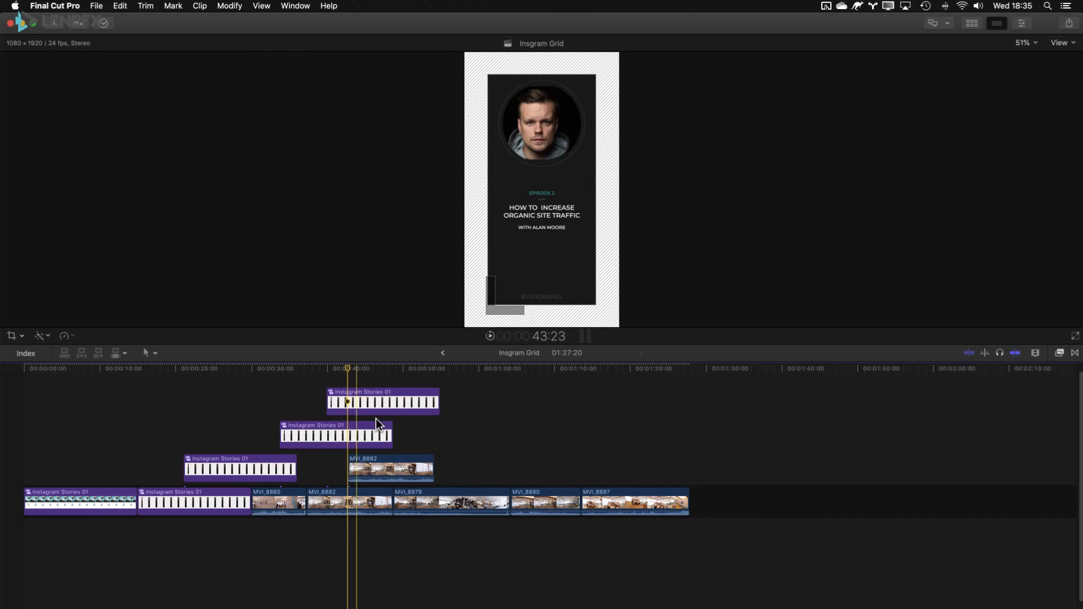
Move the connected MVI_8882 clip above the primary storyline later so it starts at about 47:14.
key(Up)
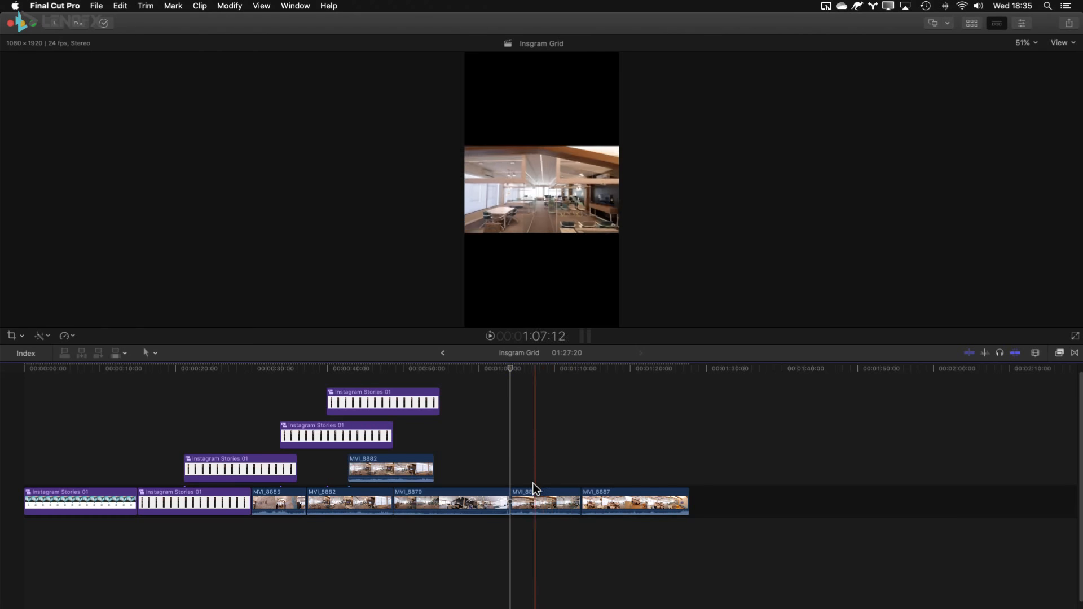
click(480, 461)
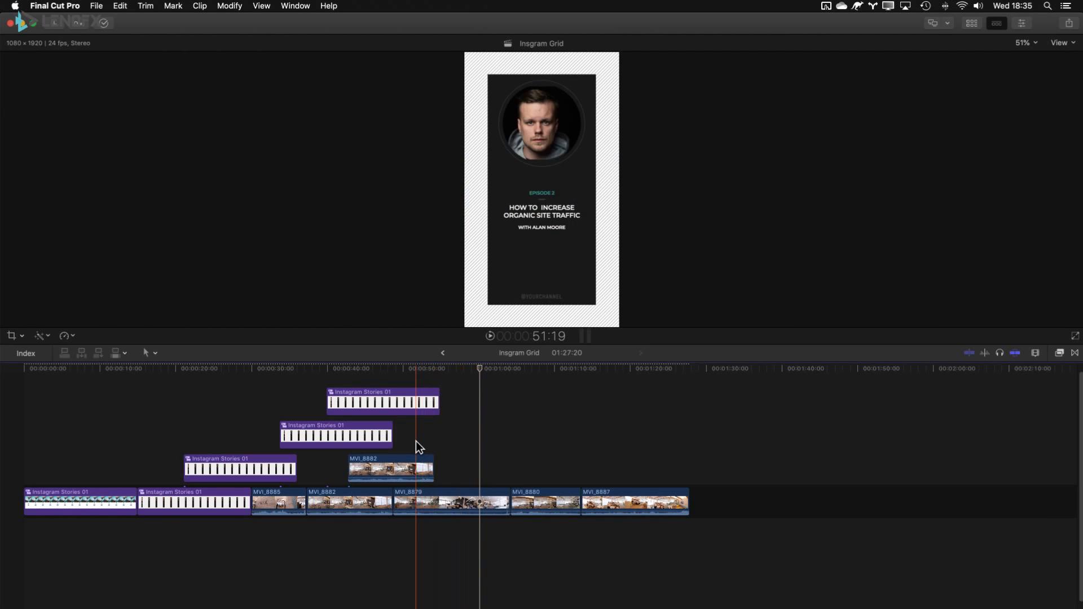
click(415, 466)
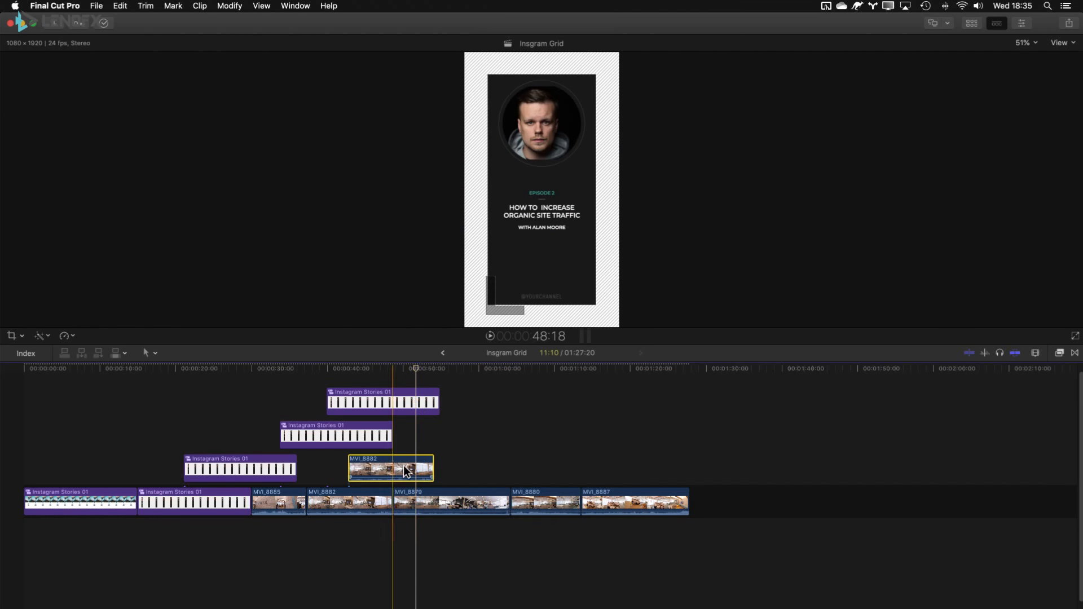
drag(393, 466, 429, 465)
click(448, 429)
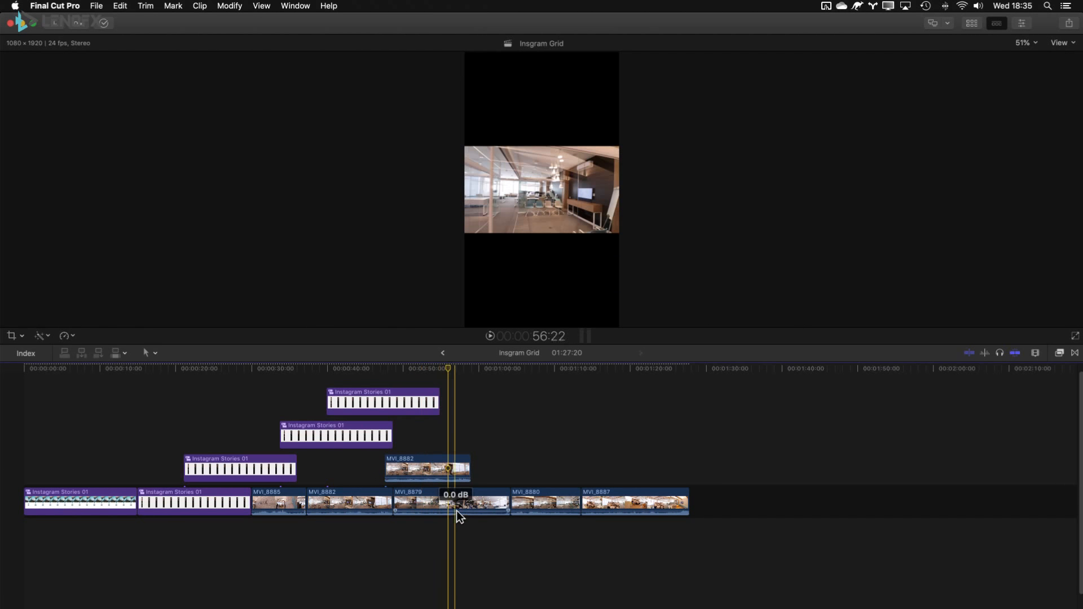
Advance the playhead from 30:00 to the edit point at 36:02 and select MVI_8885 in the primary storyline.
click(252, 431)
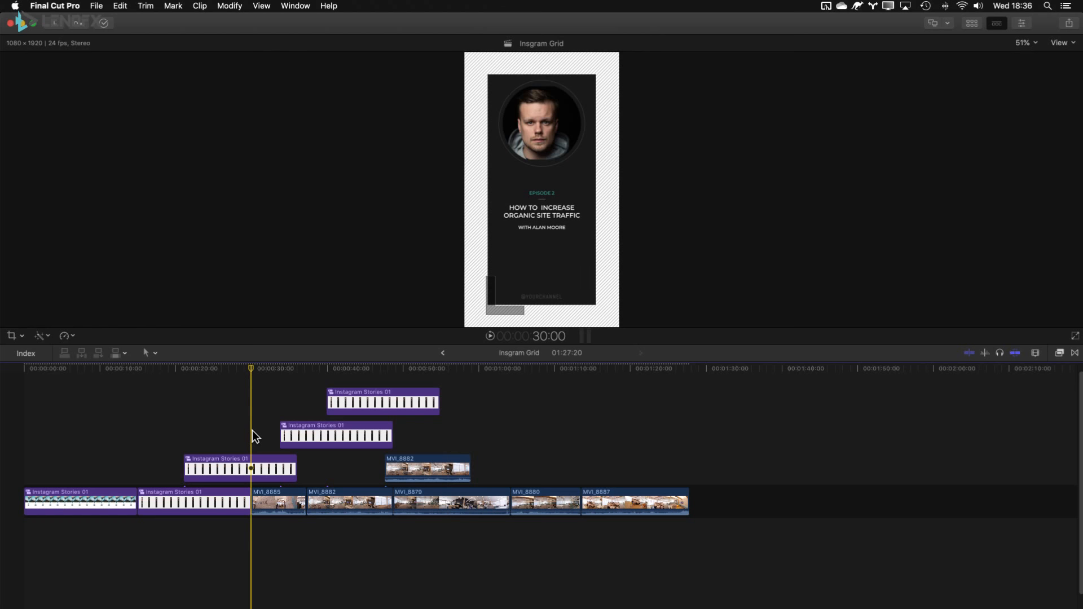
key(Down)
key(Down)
key(c)
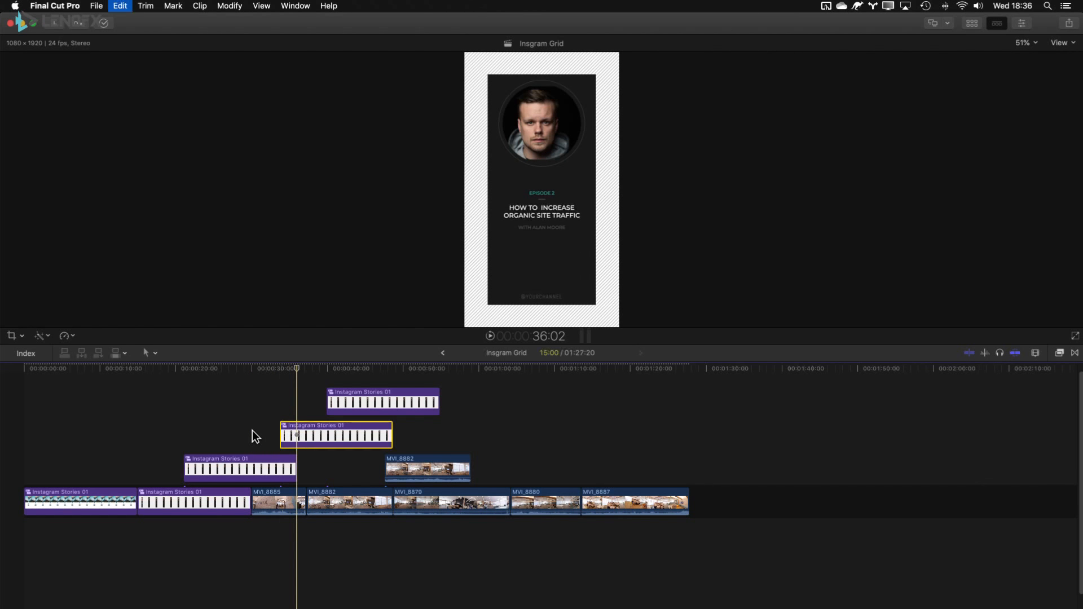
key(super+Up)
key(super+Down)
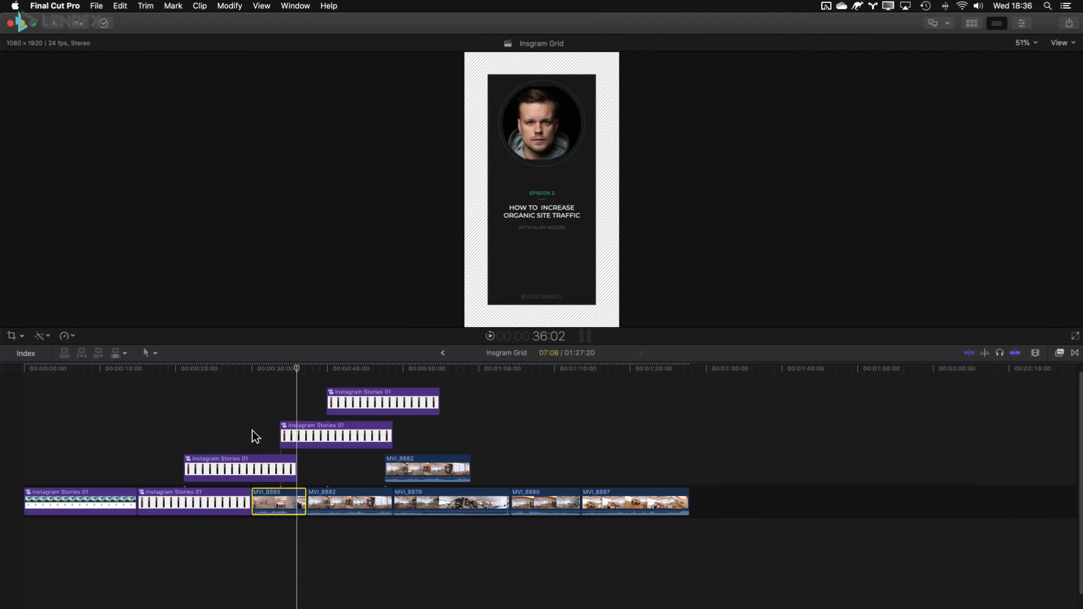
Zoom in on the timeline, and show and hide the timeline index.
scroll(511, 515, up, 1)
click(508, 508)
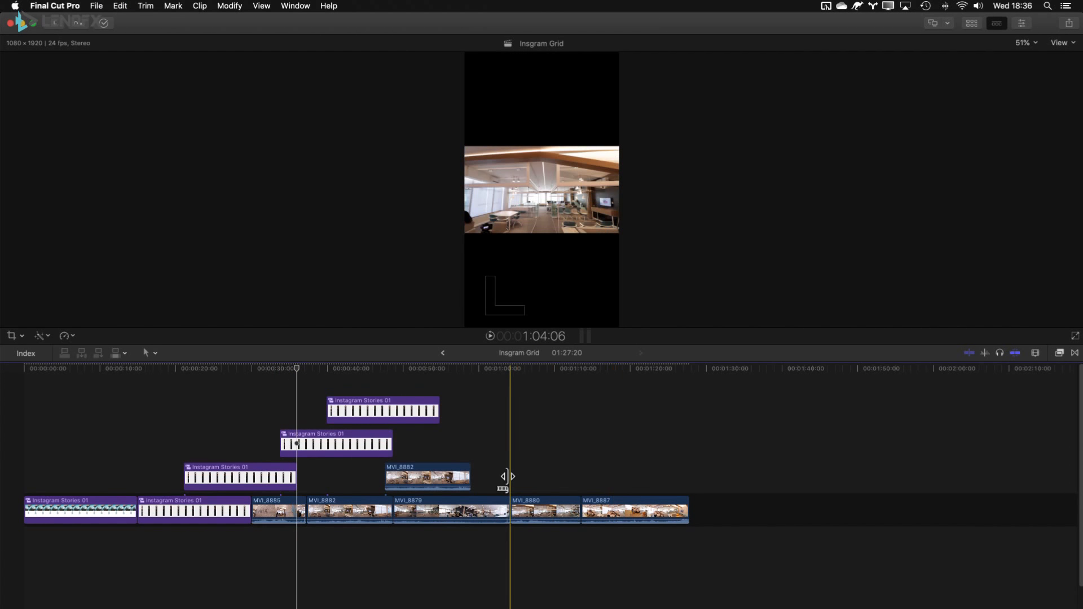
key(super+equal)
key(super+shift+2)
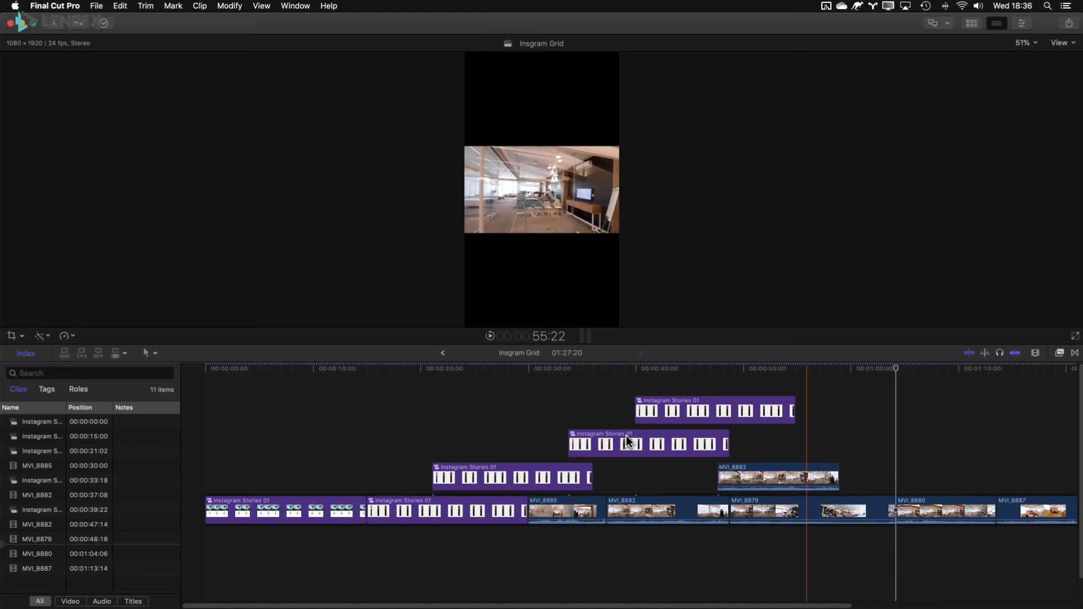
key(super+shift+2)
key(super+shift+2)
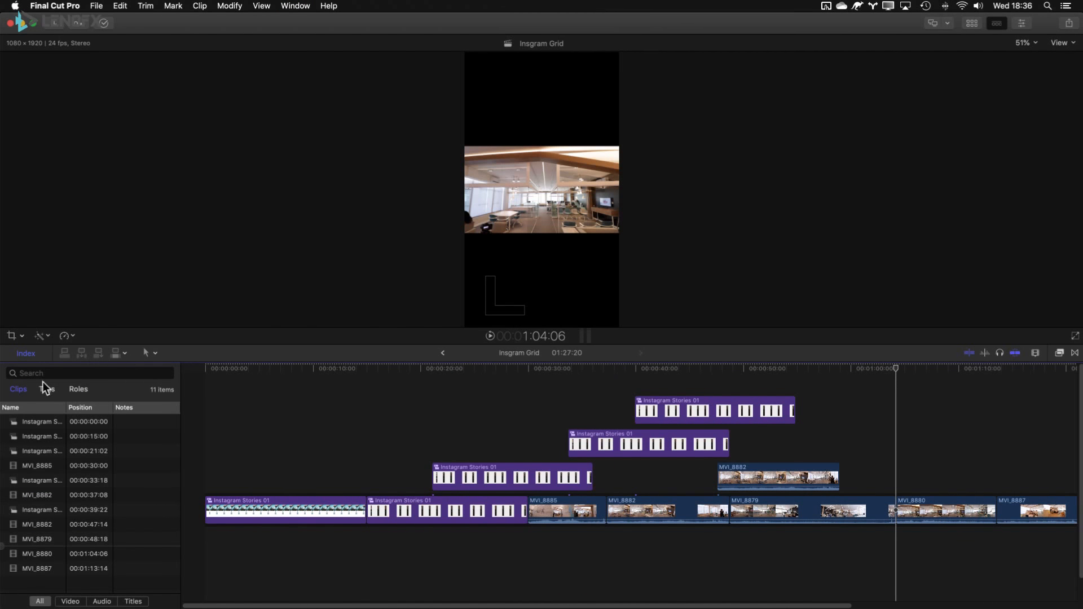
key(super+shift+2)
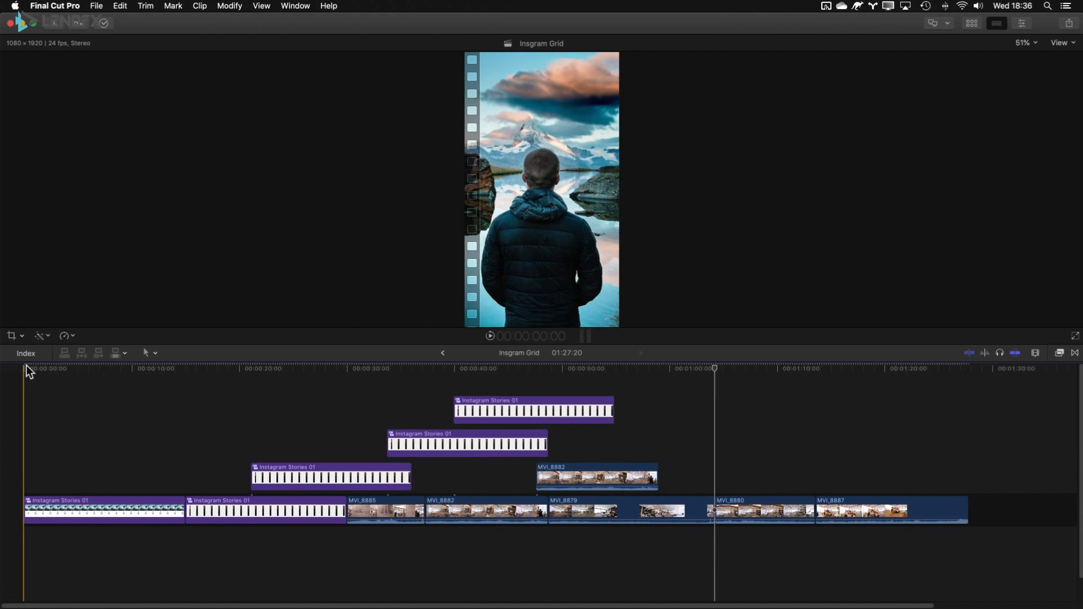
Display the effects browser, switch to the transitions browser, and close it.
key(super+5)
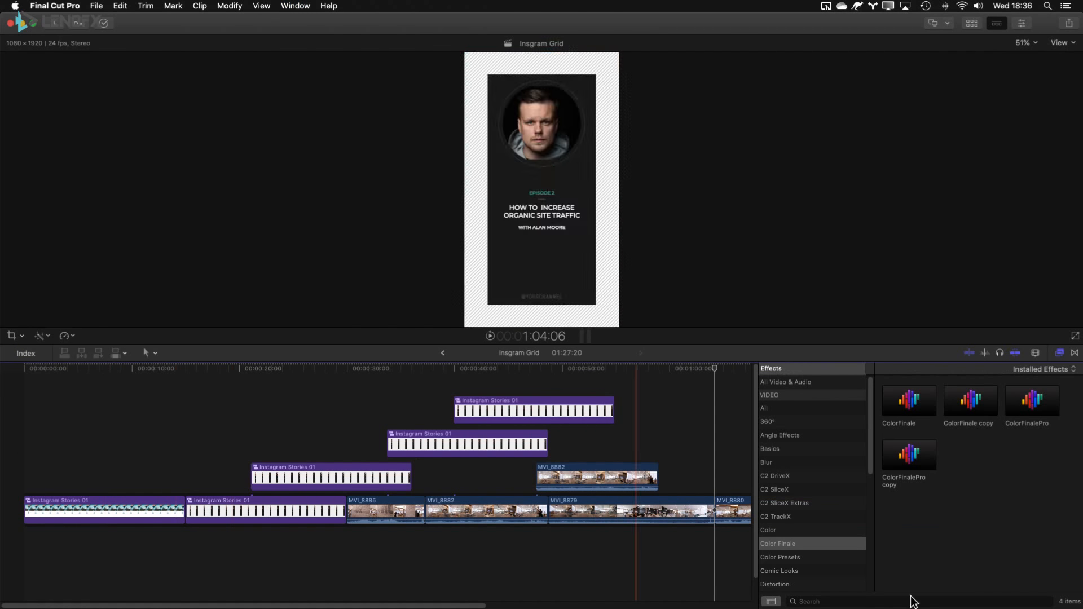
click(1073, 353)
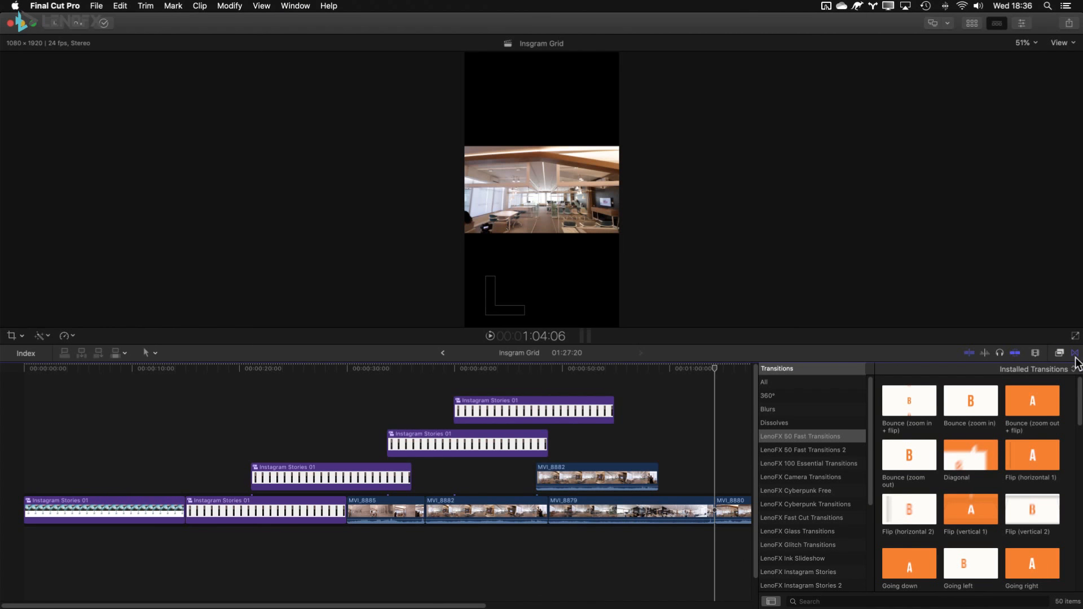
click(1074, 356)
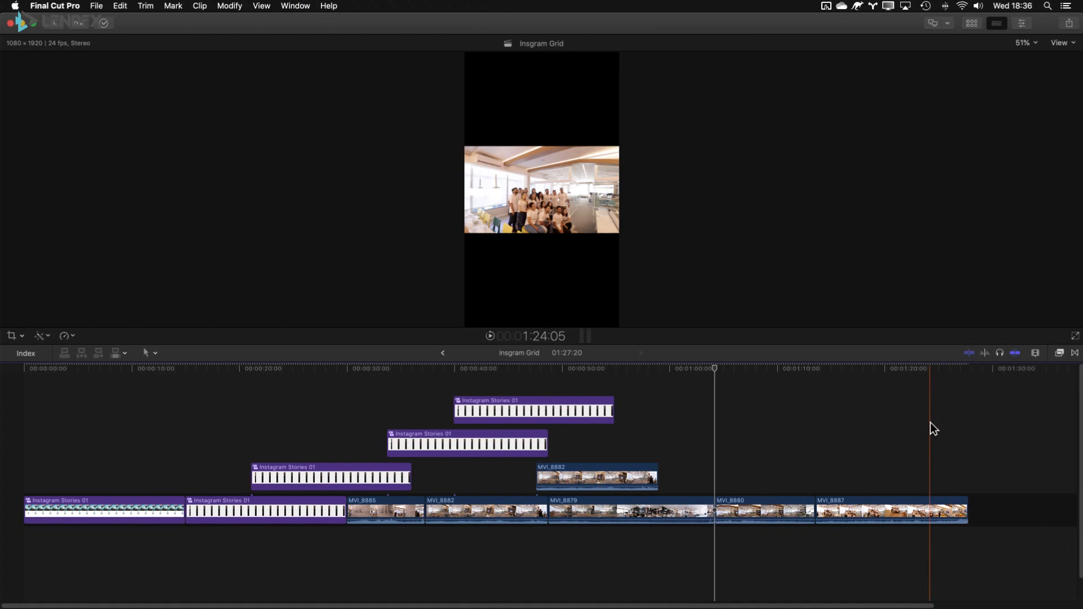
View the color and video settings of MVI_8880 in the inspector and hide the inspector.
key(super+6)
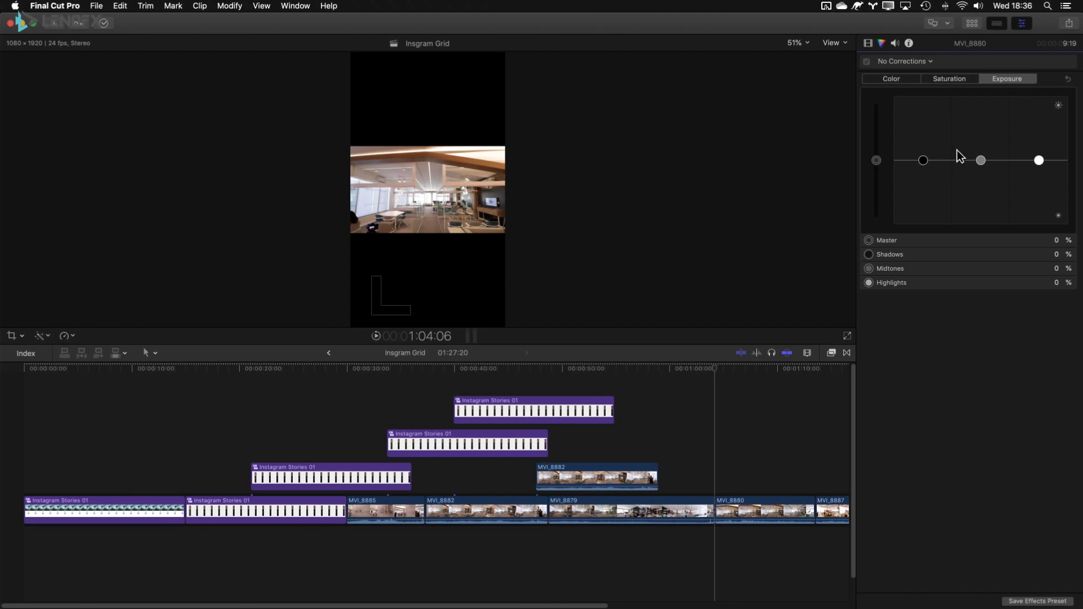
key(super+6)
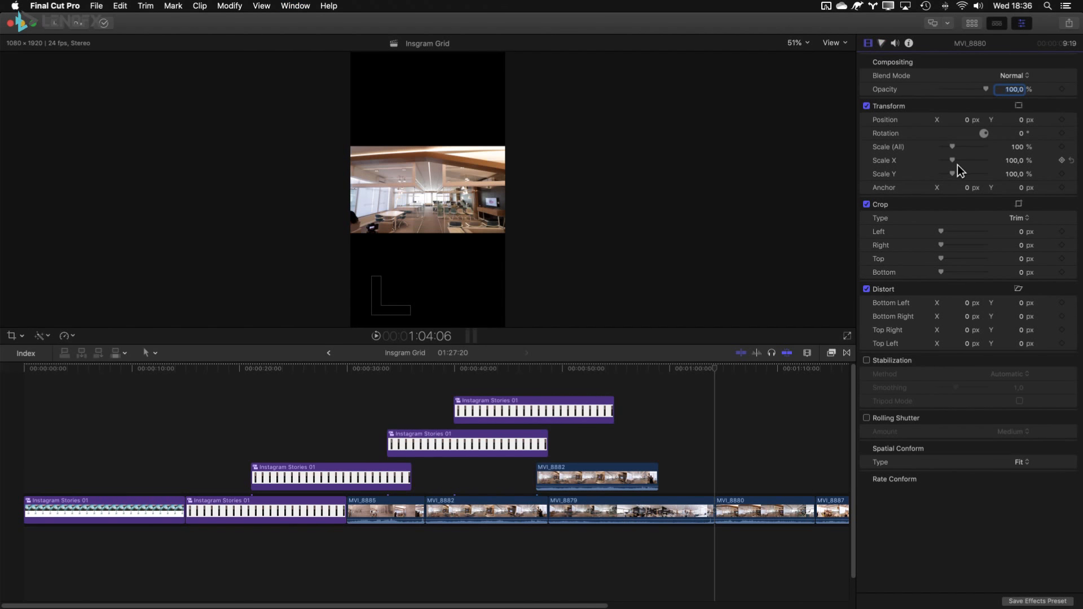
key(super+6)
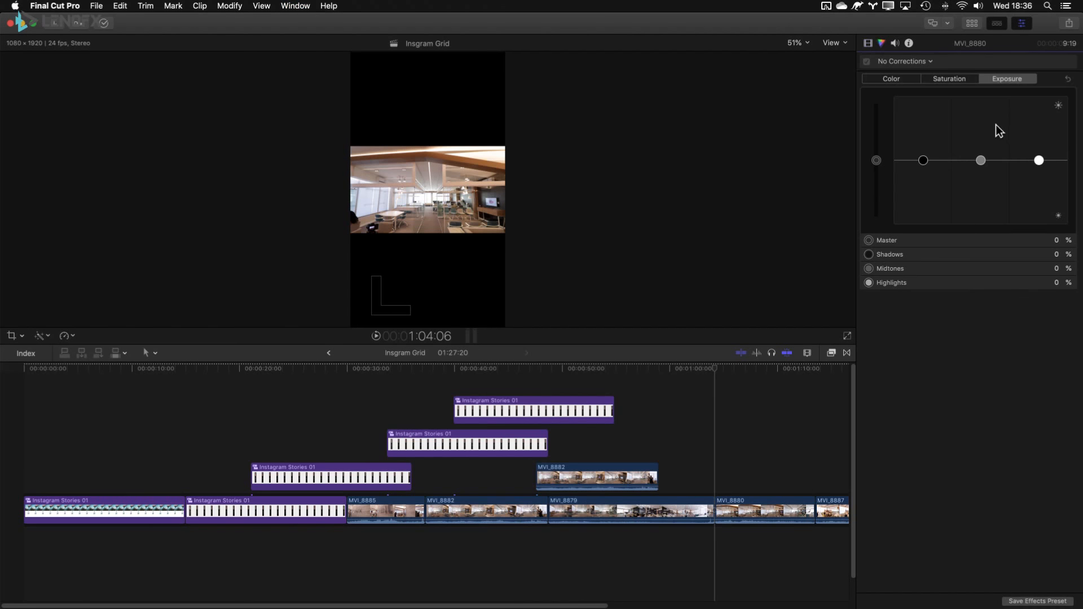
key(super+4)
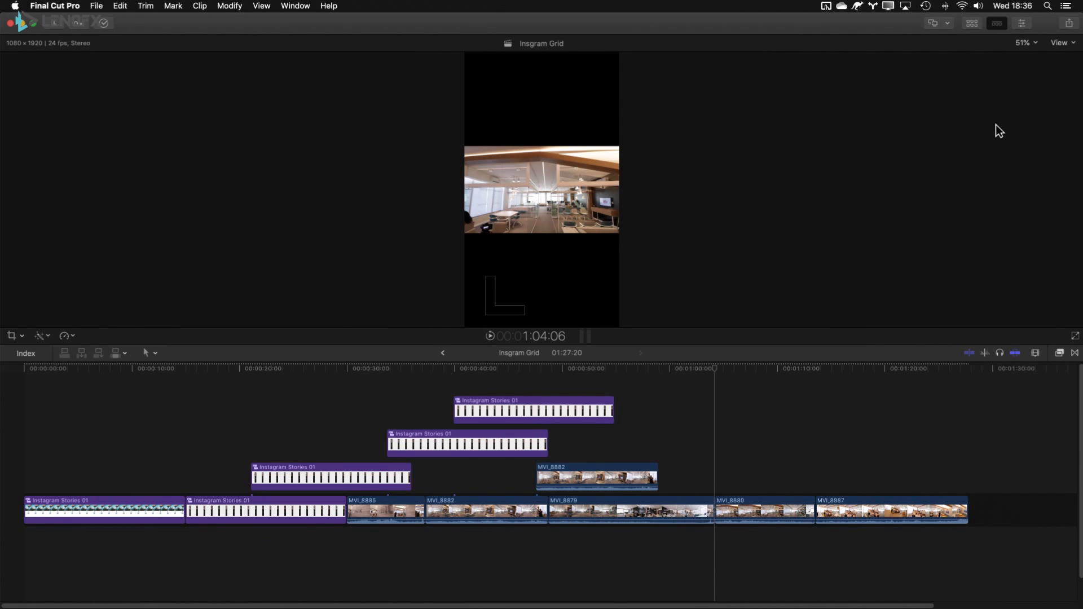
Display the video scopes beside the viewer, check them at 59:00 in the timeline, and hide them.
key(super+7)
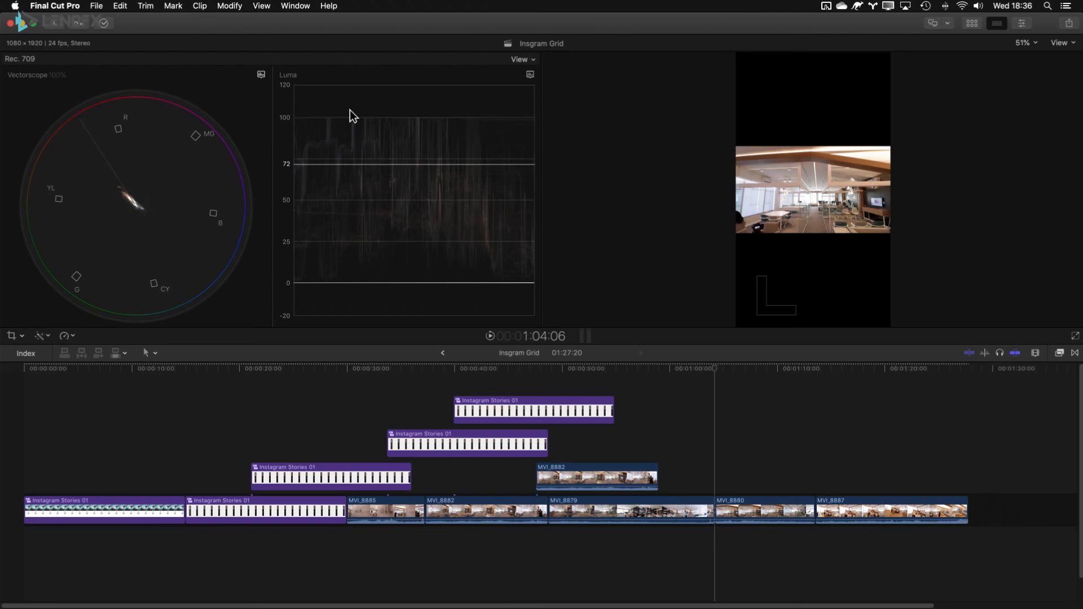
key(super+7)
key(super+7)
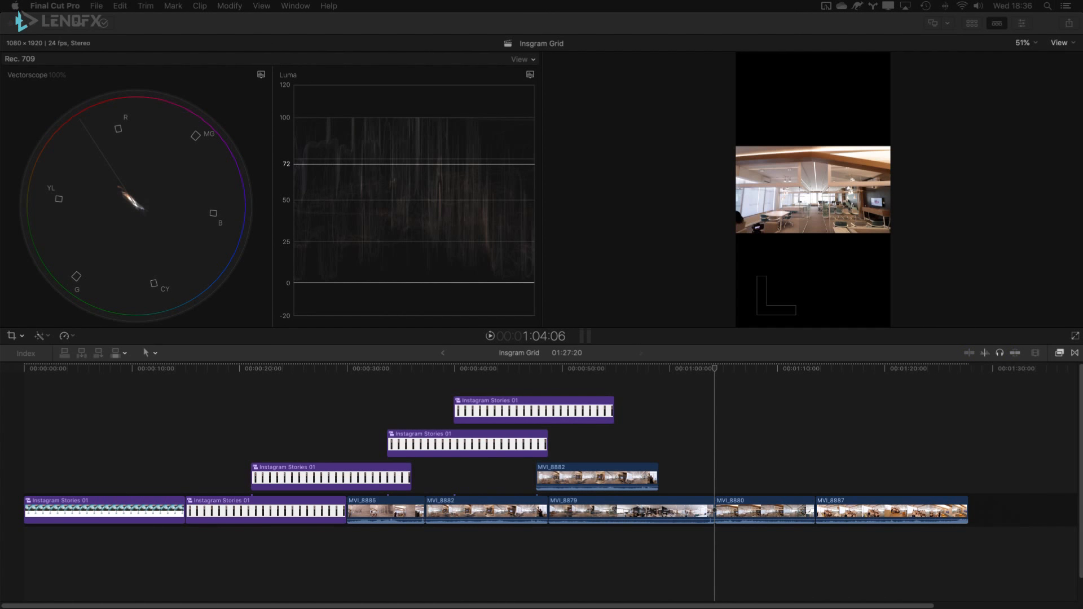
click(657, 417)
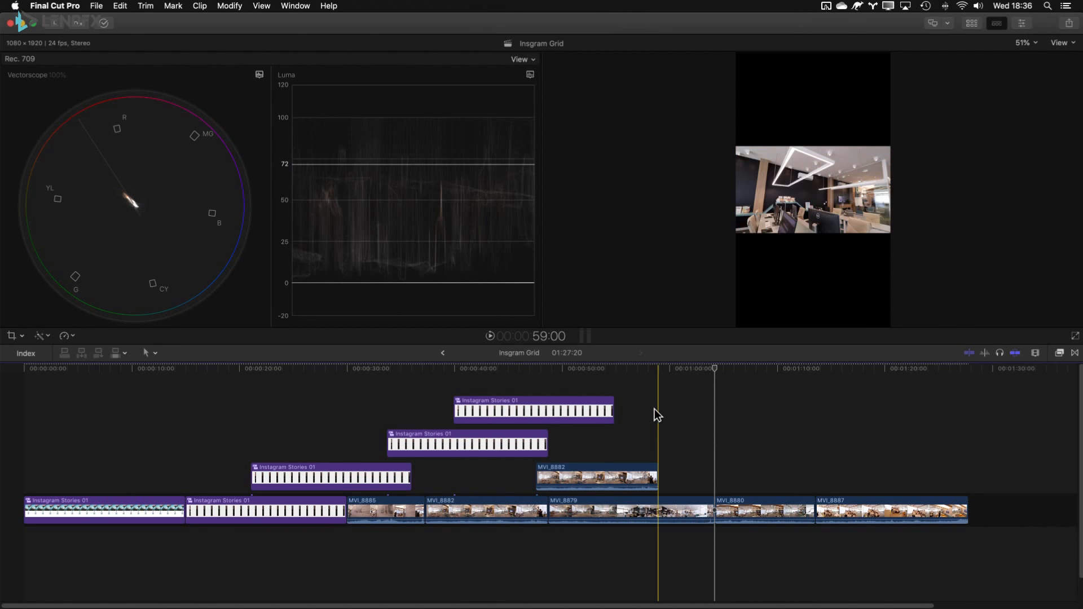
key(super+7)
Dismiss Jumpshare's Compose Note window and display the keyboard shortcuts in Jumpshare's preferences.
key(shift+super+7)
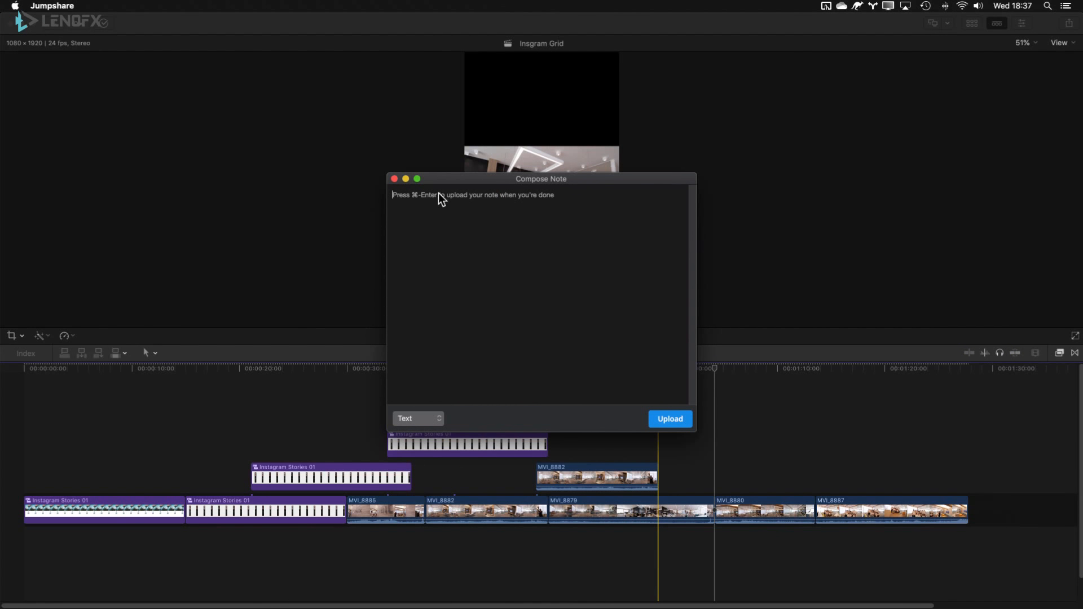
click(394, 178)
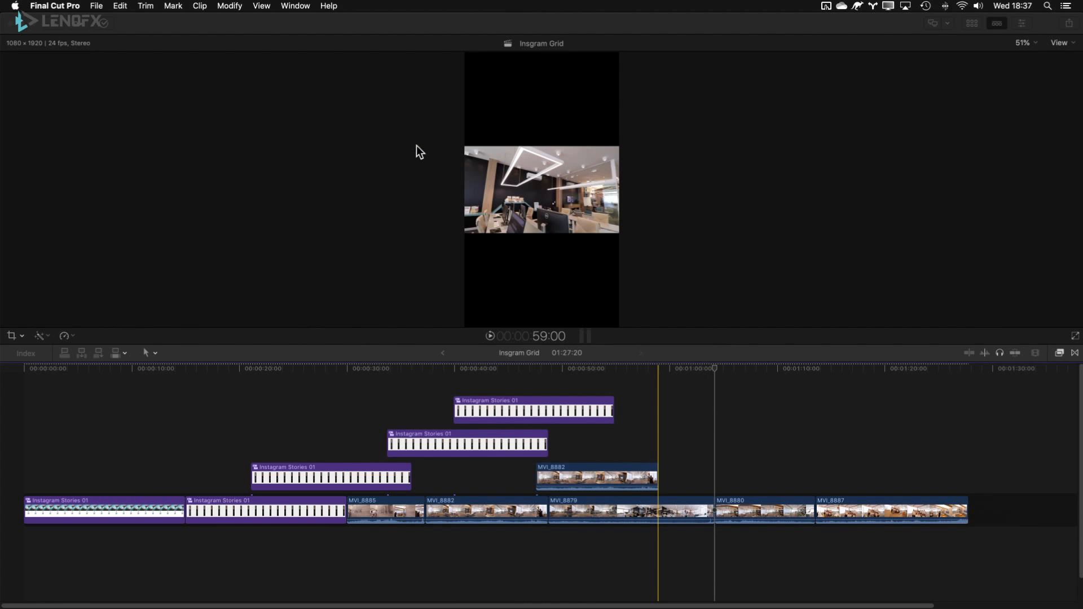
click(857, 6)
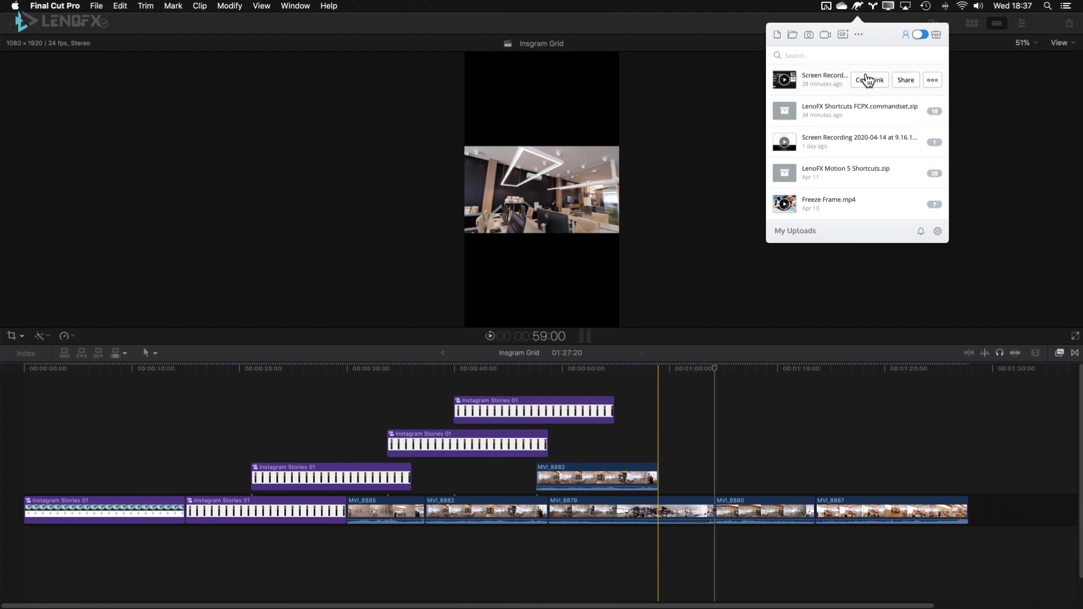
click(937, 232)
click(977, 313)
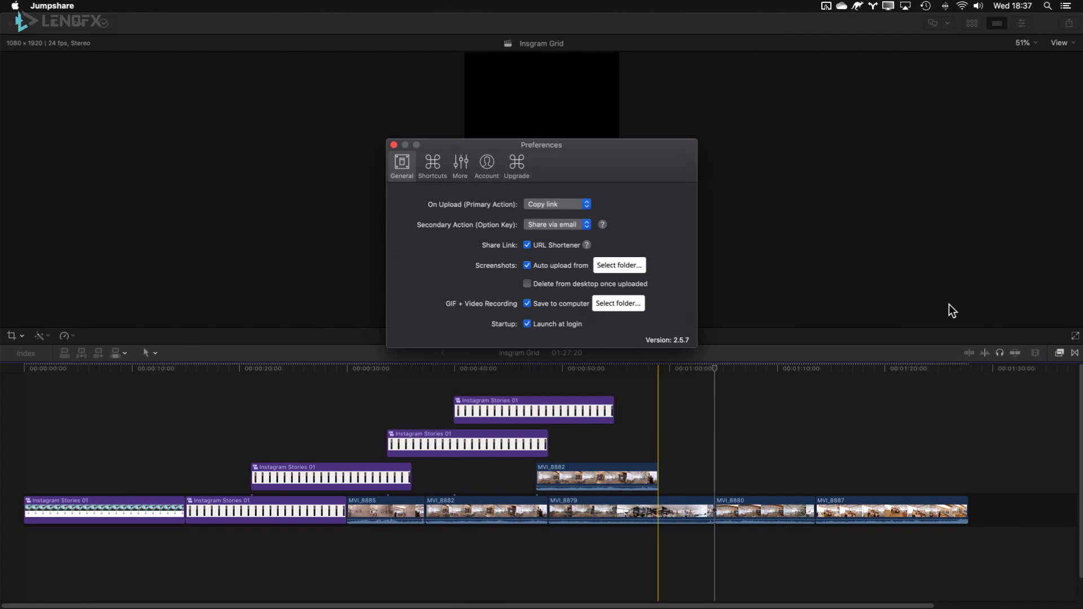
click(434, 166)
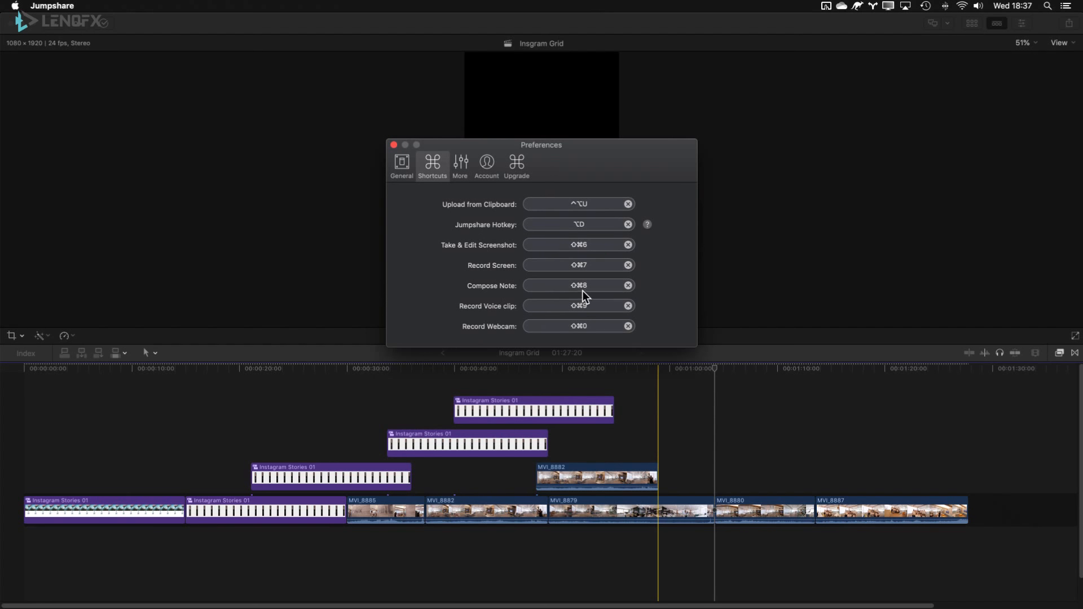
Clear Jumpshare's Compose Note keyboard shortcut and close its preferences.
click(627, 285)
click(394, 145)
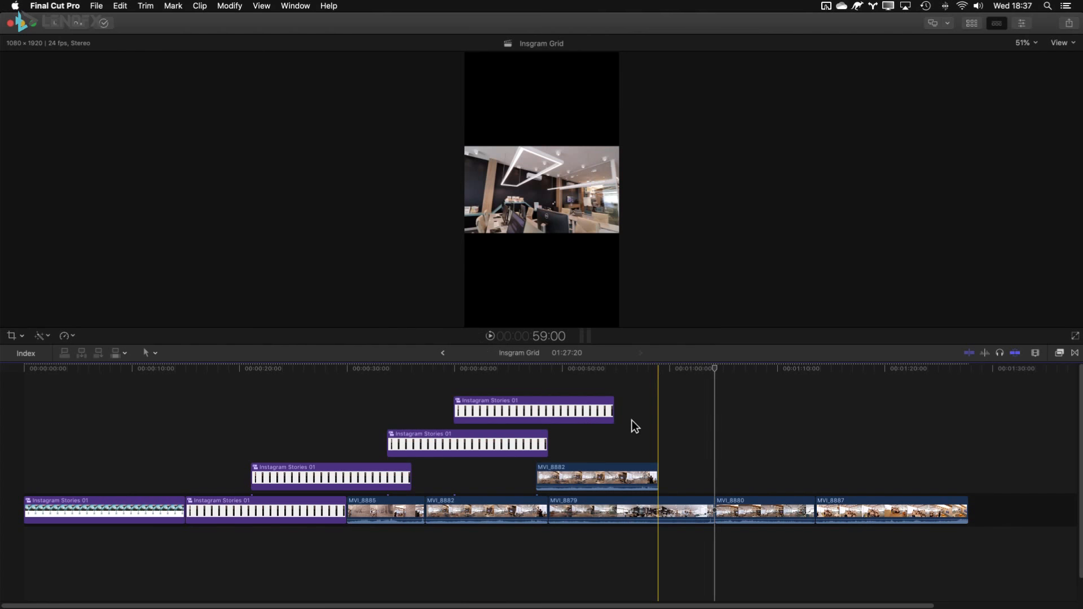
Display the audio meters beside the timeline, narrow their panel, and toggle them on and off until they are hidden.
key(shift+super+8)
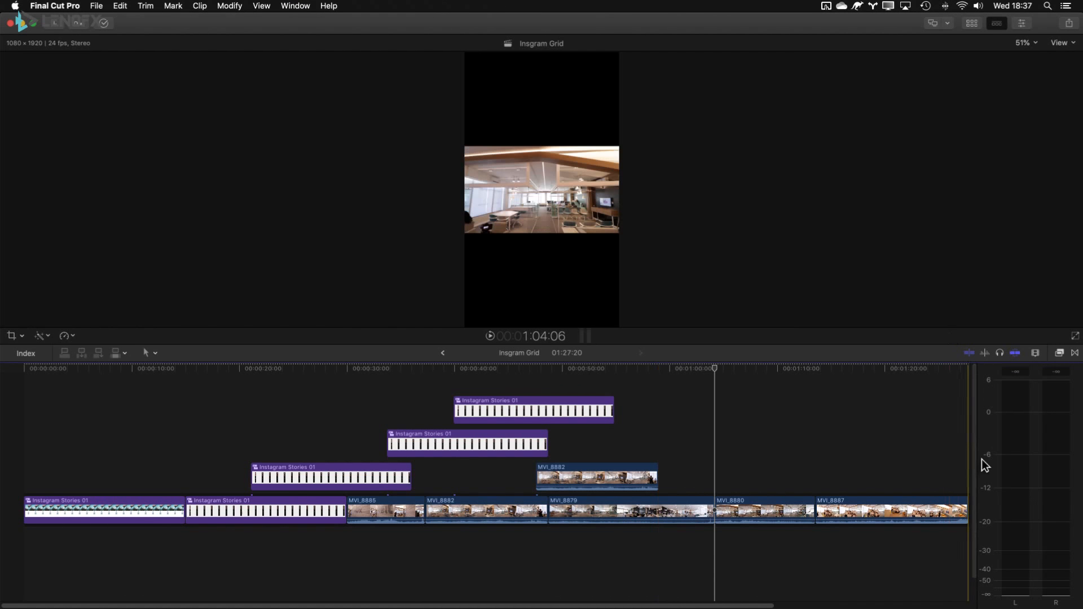
drag(998, 446, 1014, 444)
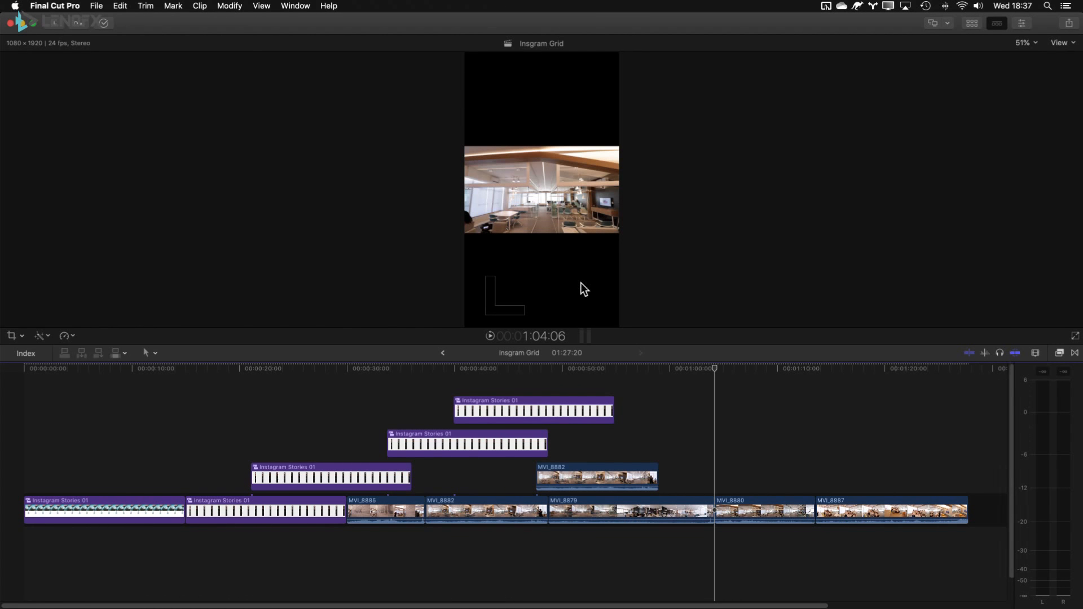
click(587, 337)
click(586, 337)
click(587, 337)
click(587, 337)
click(583, 337)
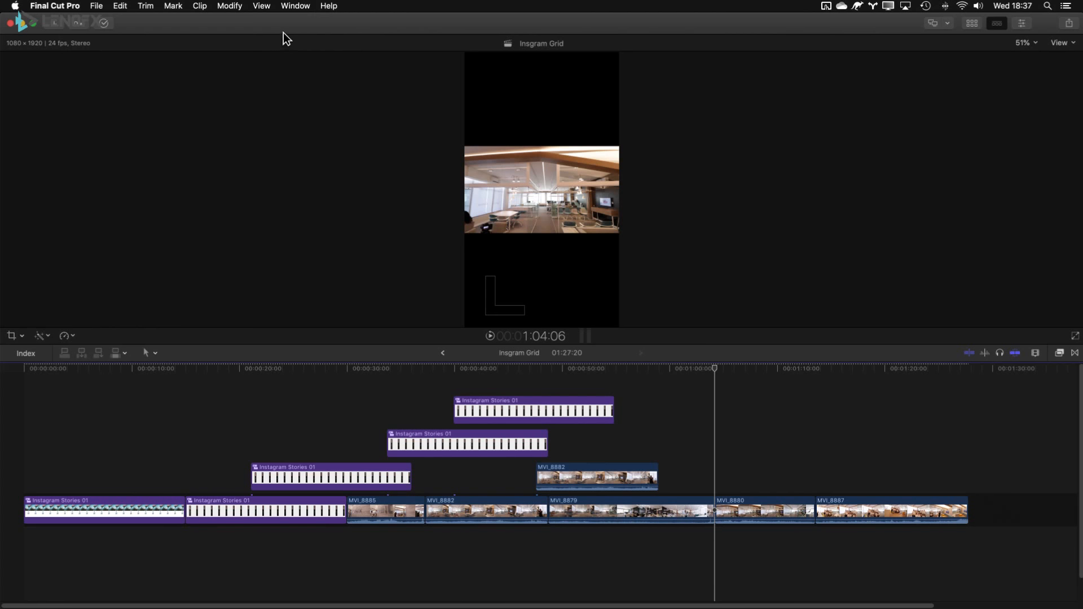
Review the commands and shortcuts for showing workspace panels and going to specific areas, without choosing any.
click(293, 7)
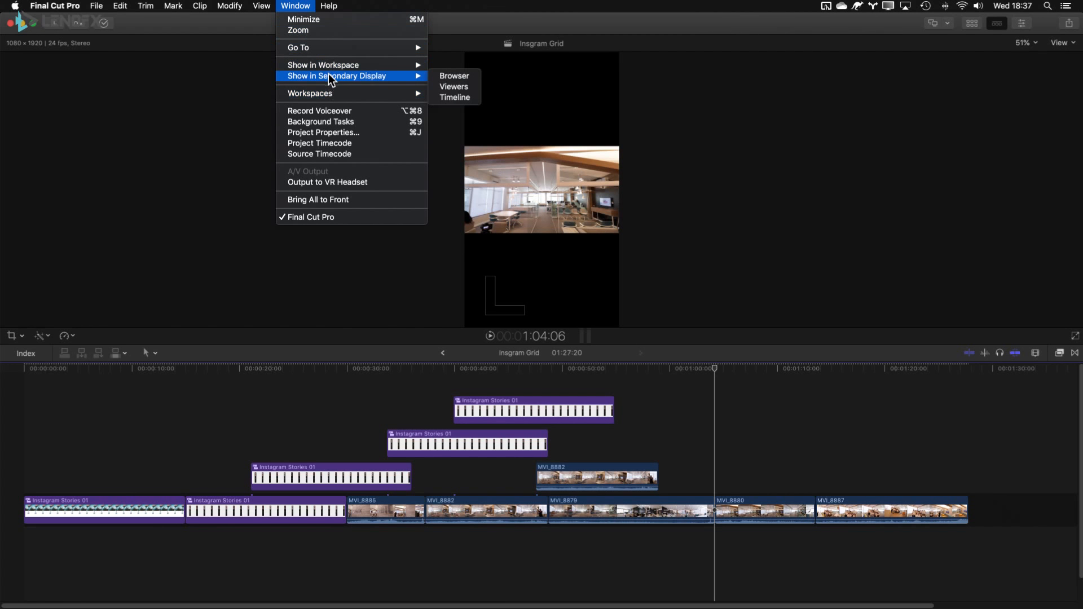
mouse_move(330, 68)
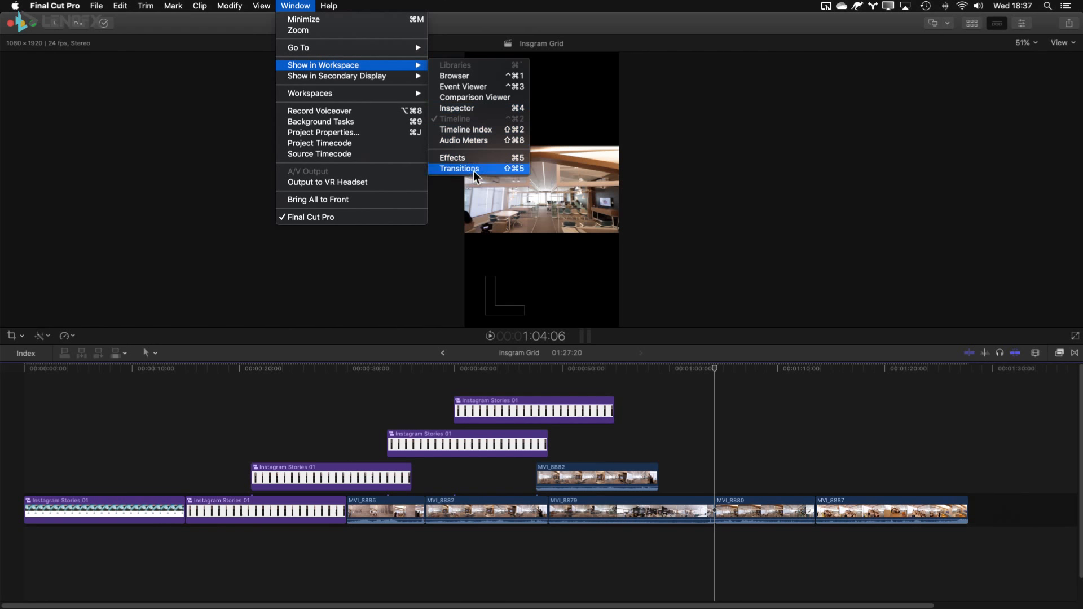
mouse_move(366, 44)
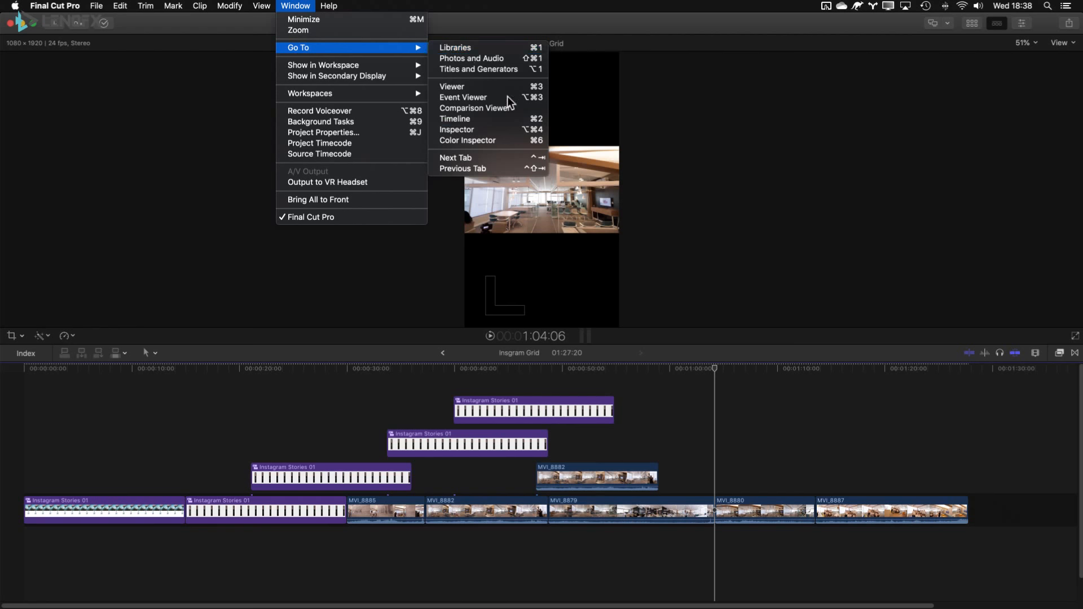
click(765, 218)
Display the browser, hide it again, and place the playhead at 35:03 in the timeline.
key(ctrl+super+1)
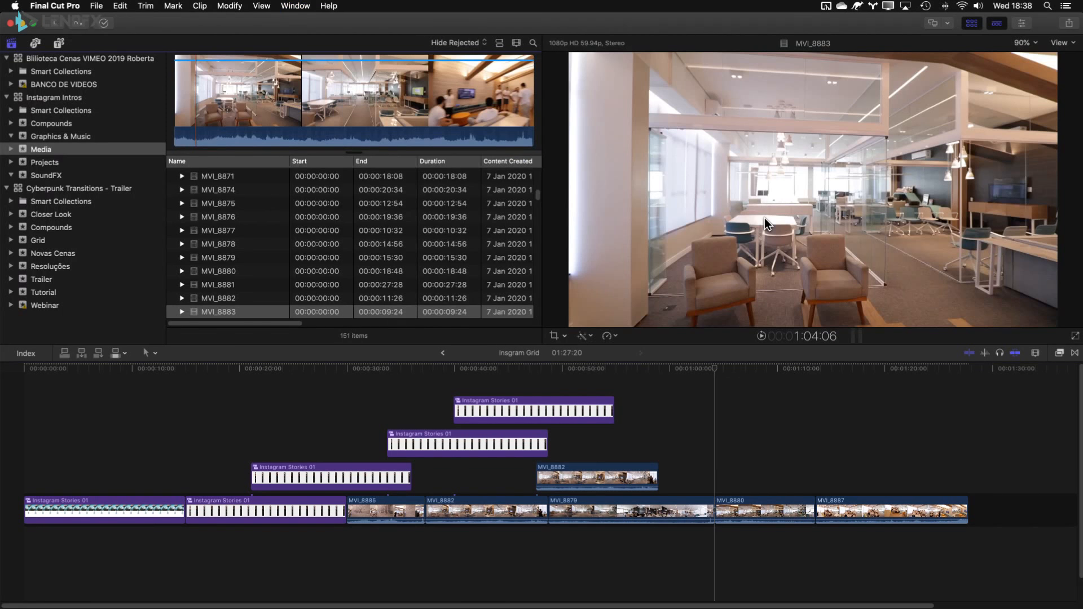
key(ctrl+super+1)
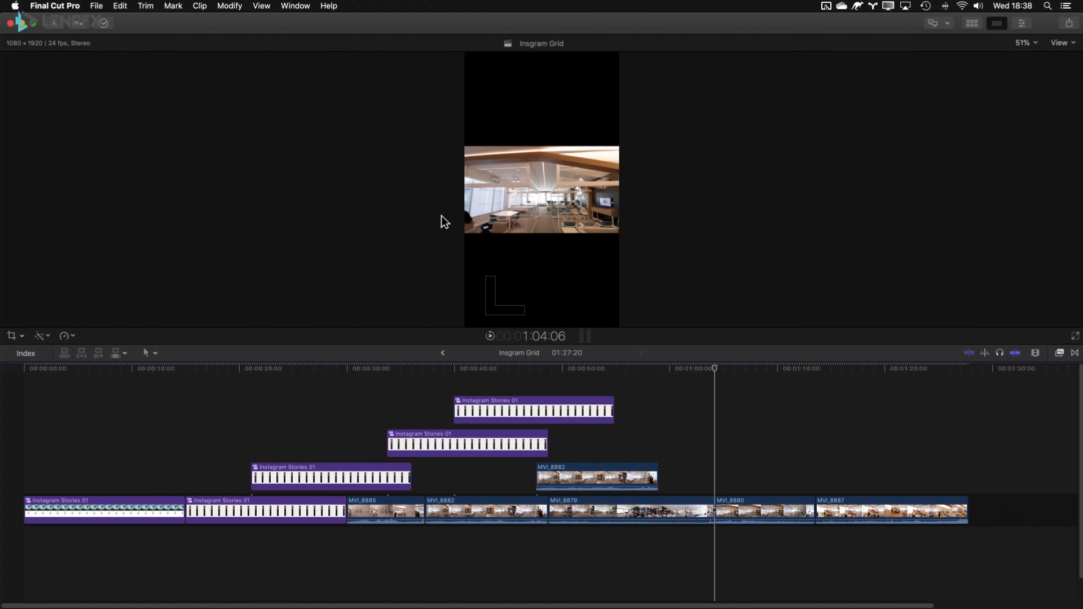
click(402, 391)
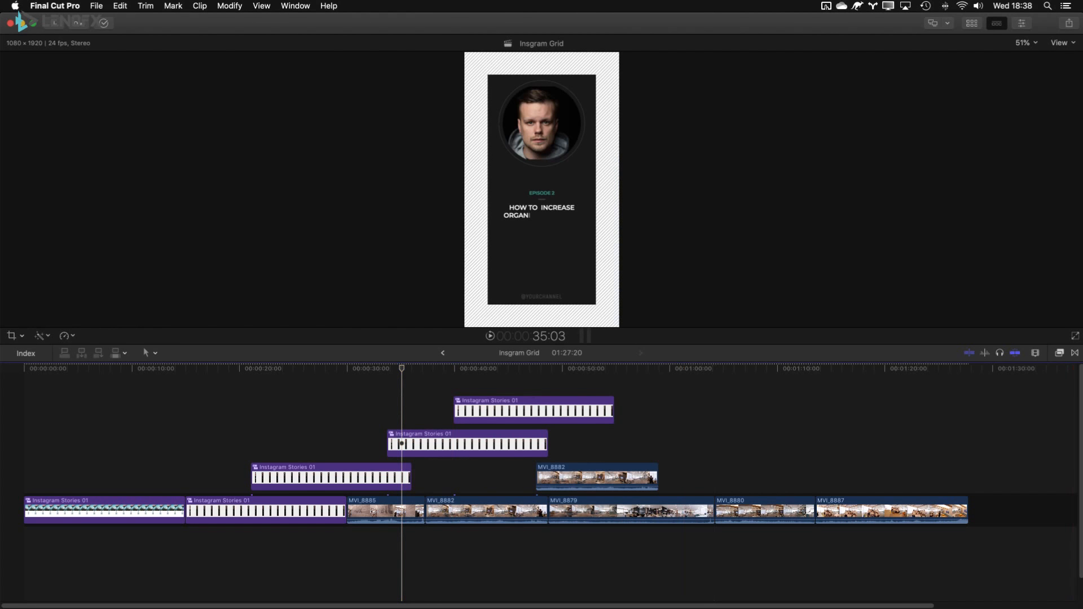
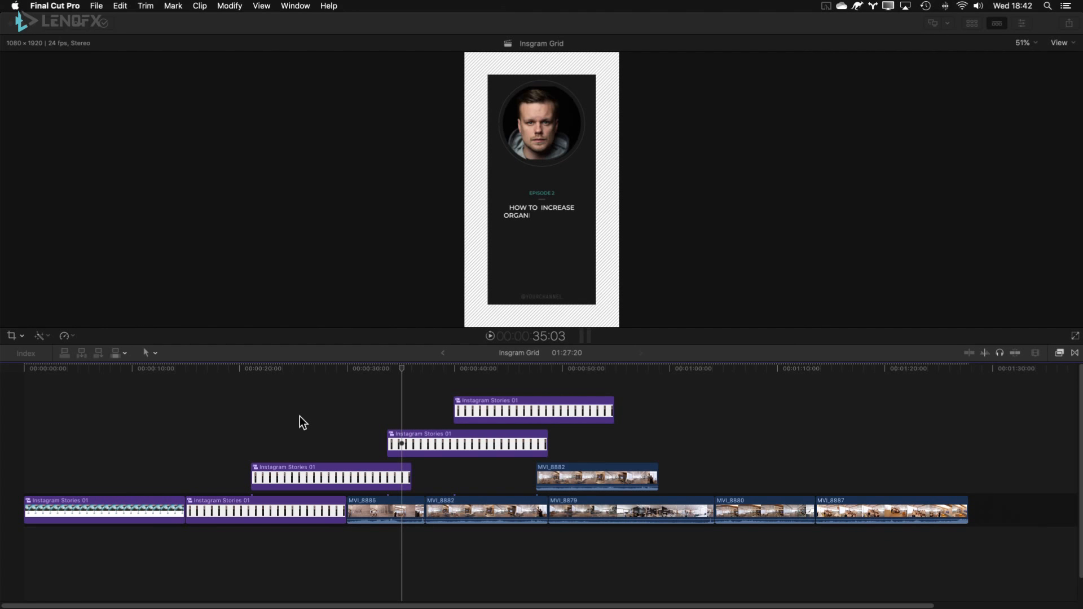
Bring the browser back, select the MVI_8883 clip in it, and place the playhead at the start of the timeline's MVI_8885 clip.
click(282, 409)
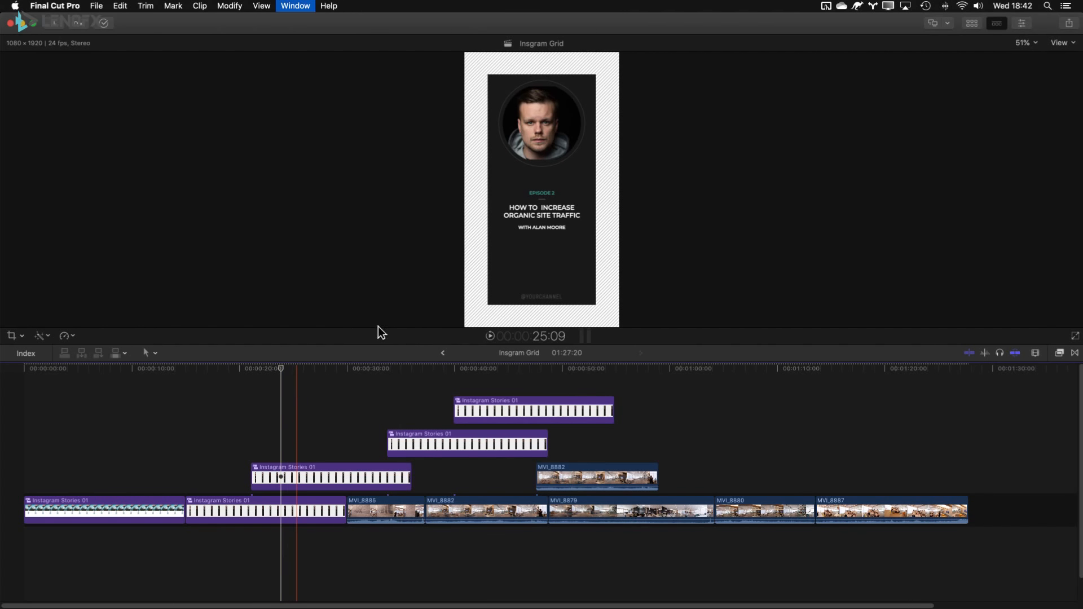
key(ctrl+super+1)
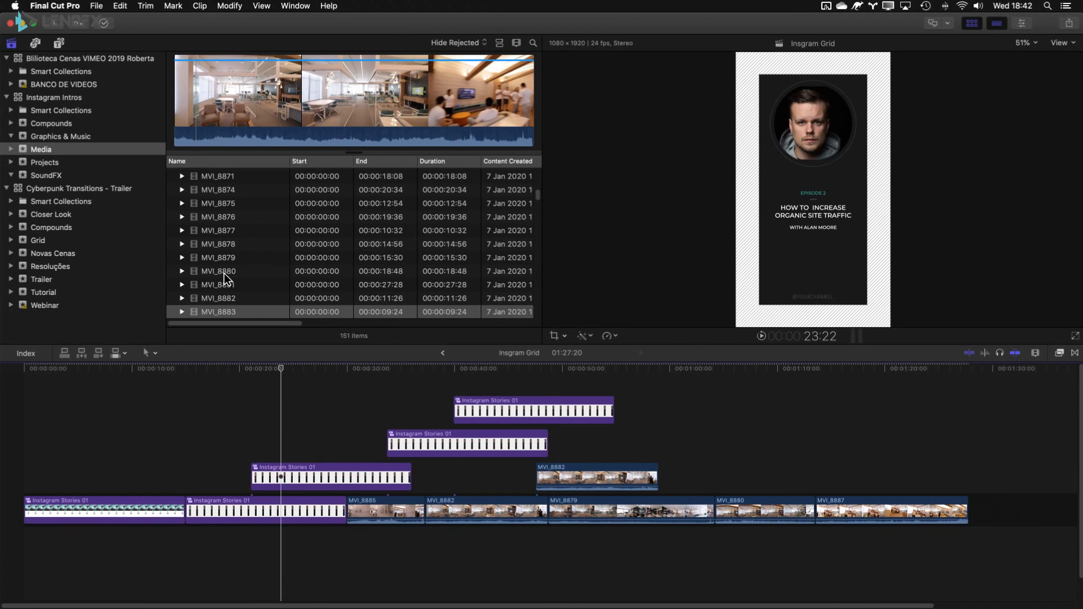
click(271, 313)
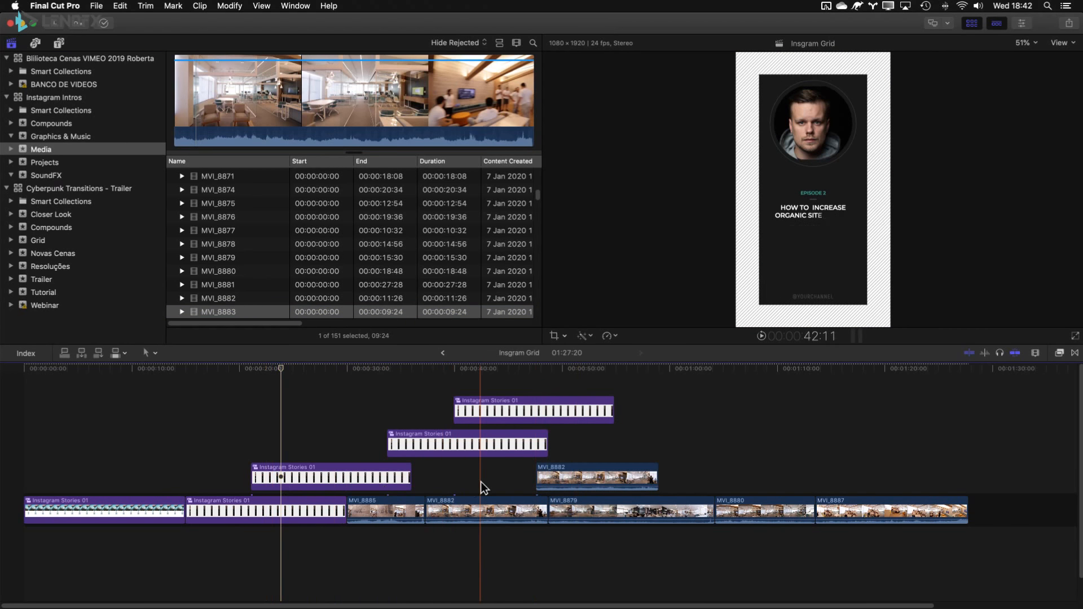
click(346, 433)
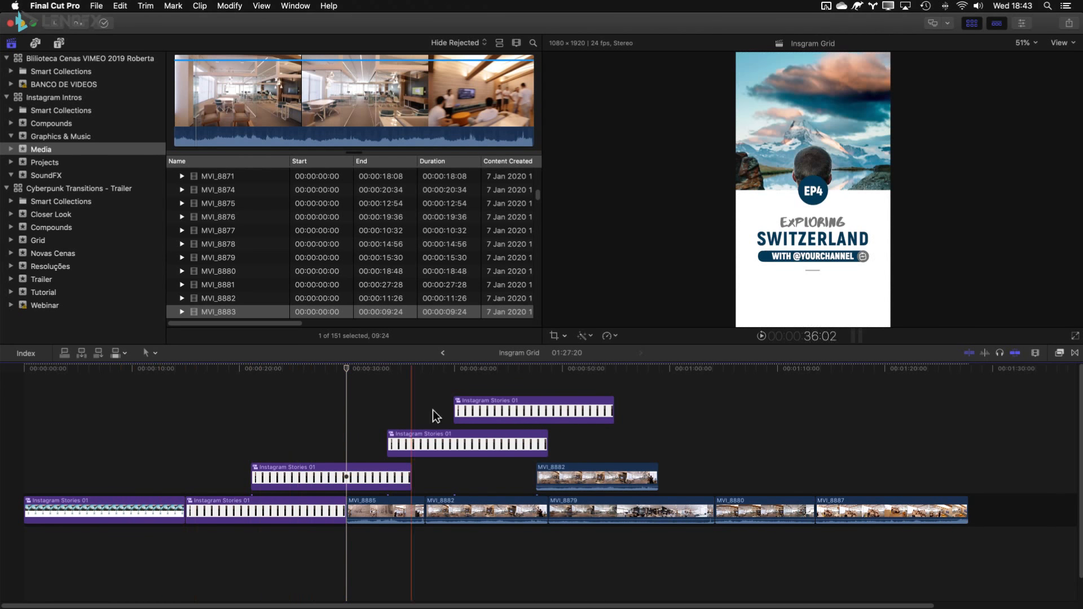
Use the Trim tool at the start of the first timeline clip, restore the Select tool, and place the playhead at 1:07:03.
key(t)
click(24, 513)
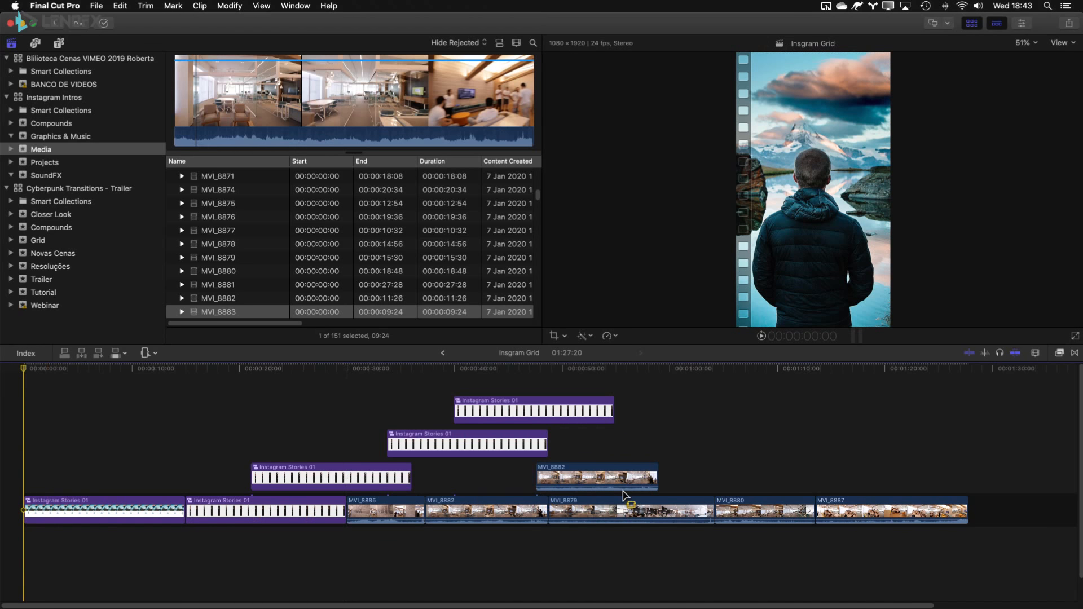
key(a)
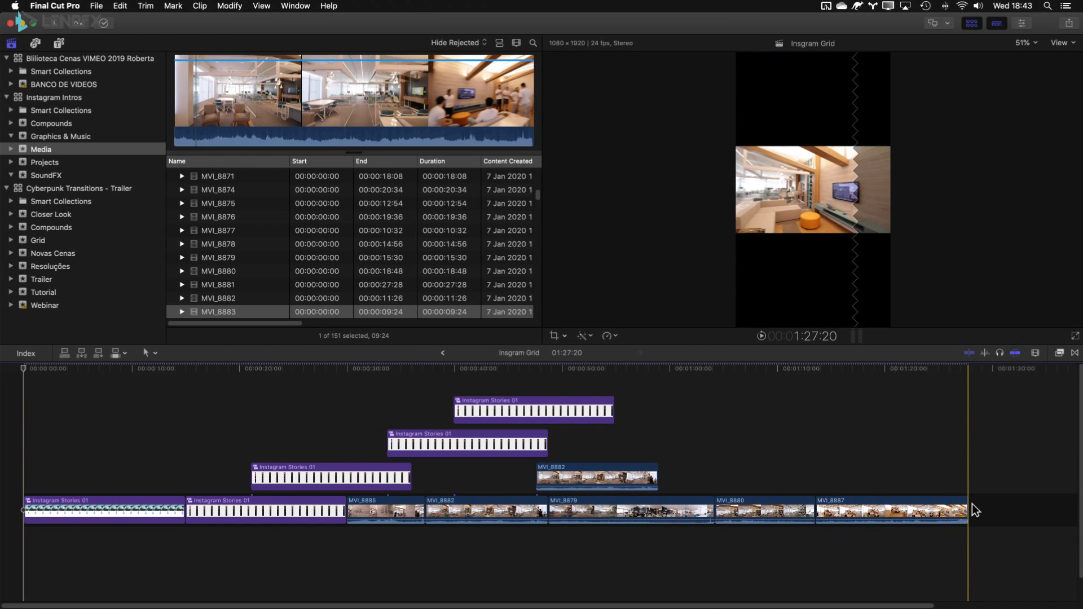
click(973, 481)
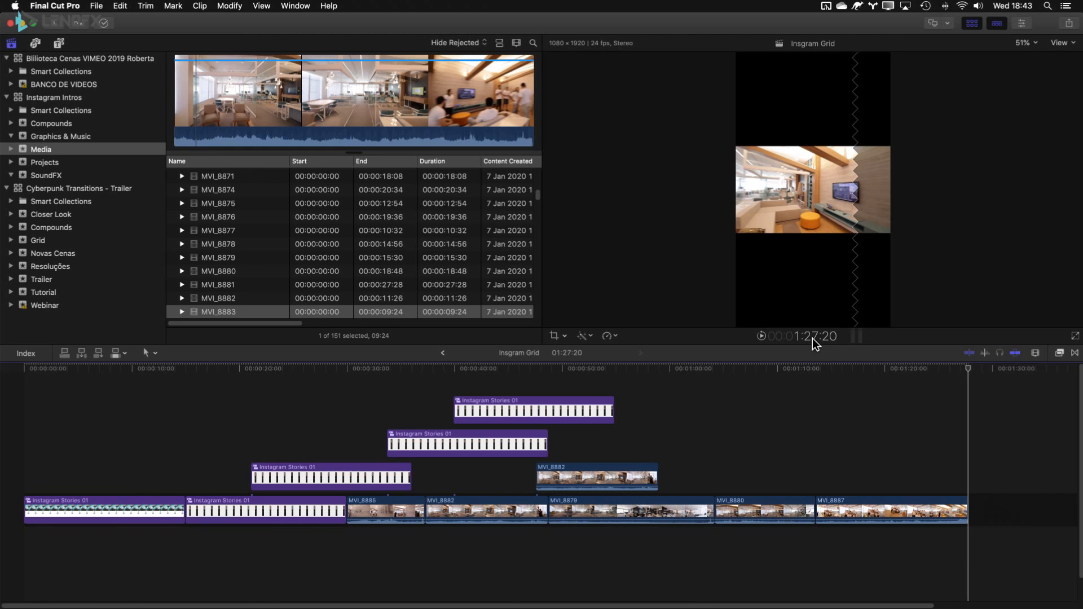
click(745, 431)
Turn off background rendering in the playback preferences and close them.
click(59, 6)
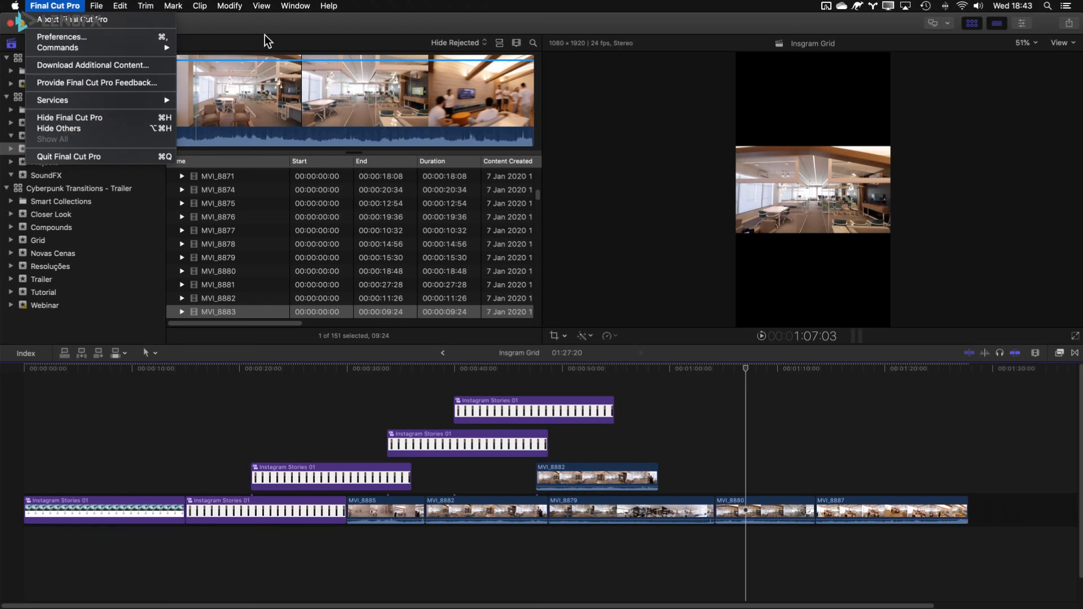
click(303, 23)
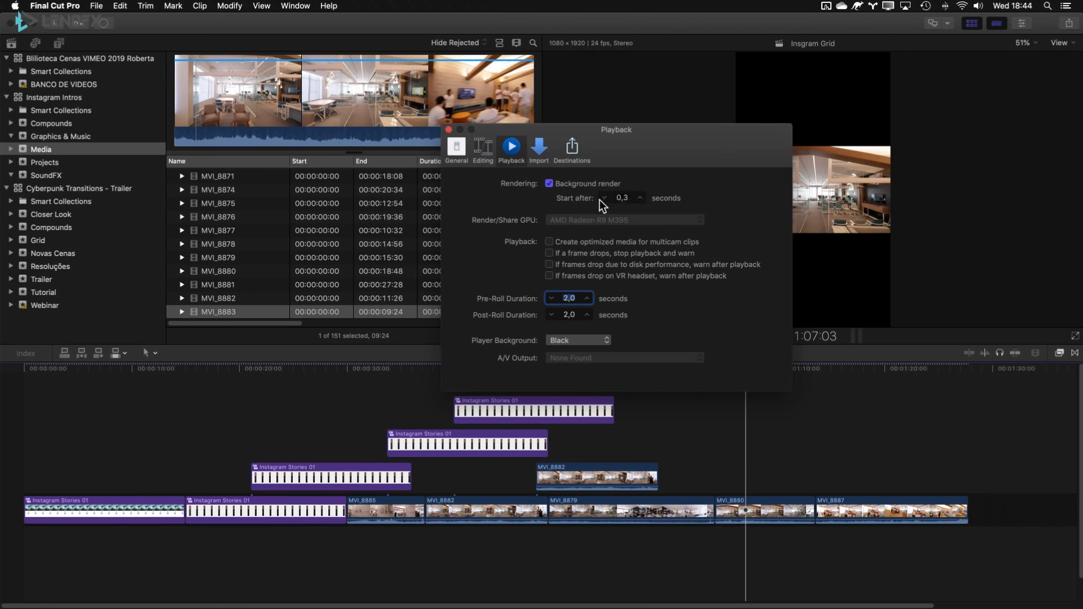
click(625, 198)
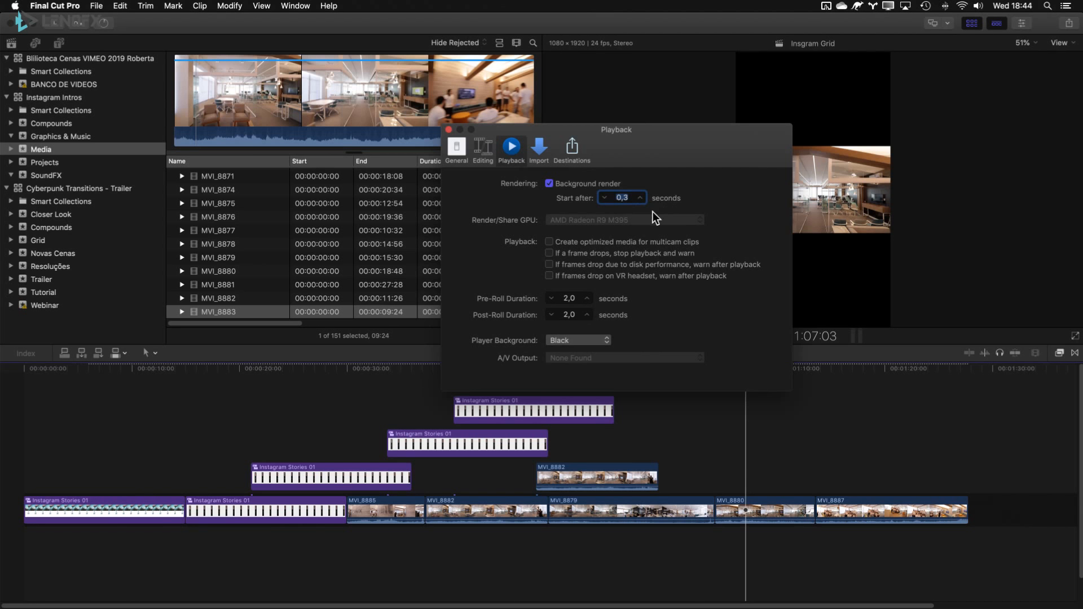
click(549, 184)
click(449, 130)
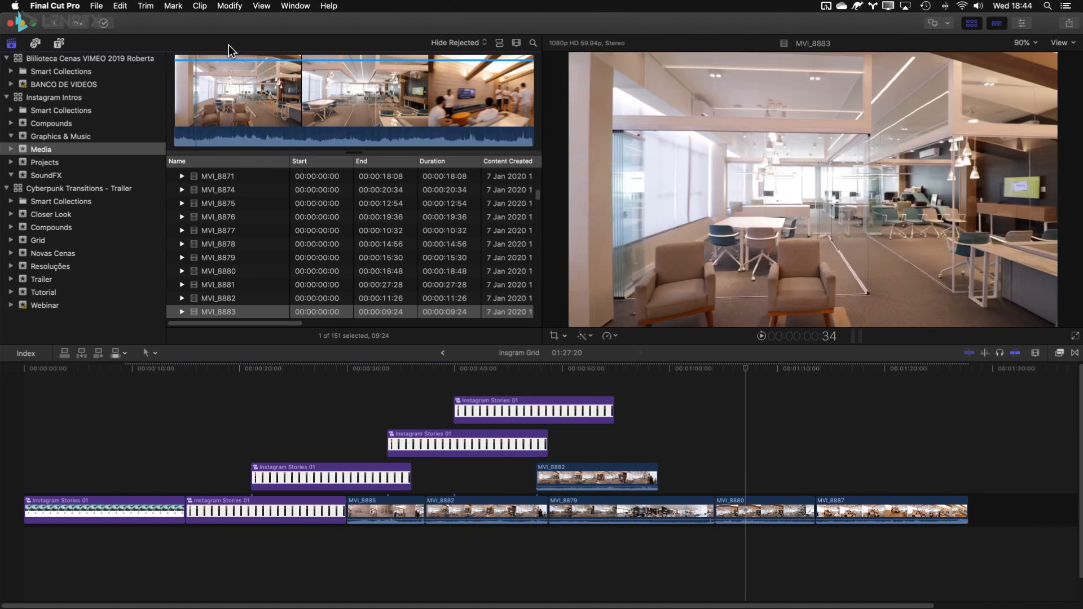
Check the Render All and Render Selection commands with their shortcuts, and select the MVI_8880 clip in the timeline.
click(228, 7)
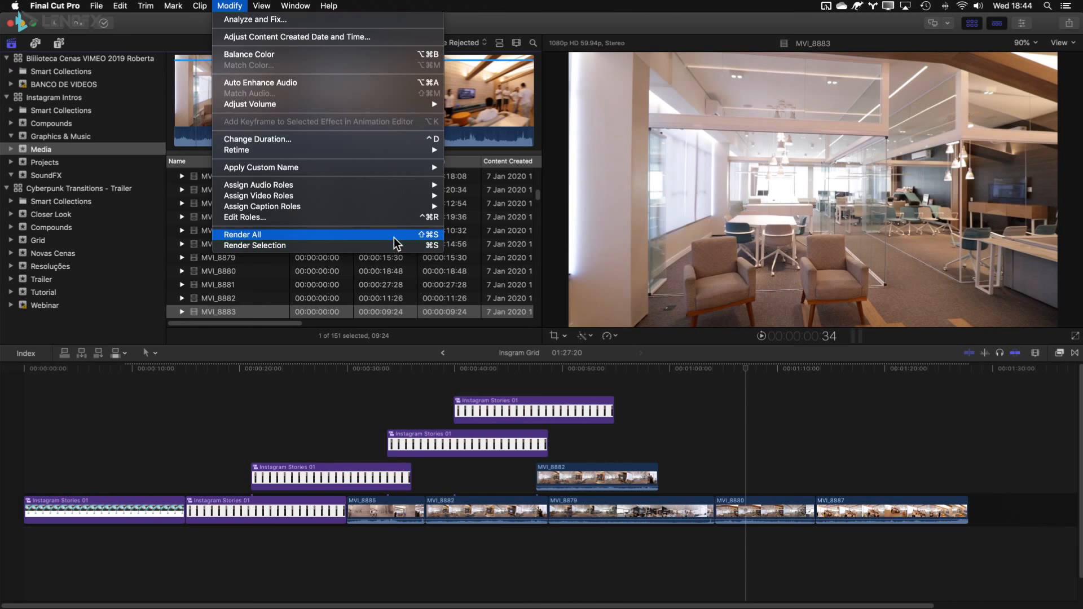
click(782, 463)
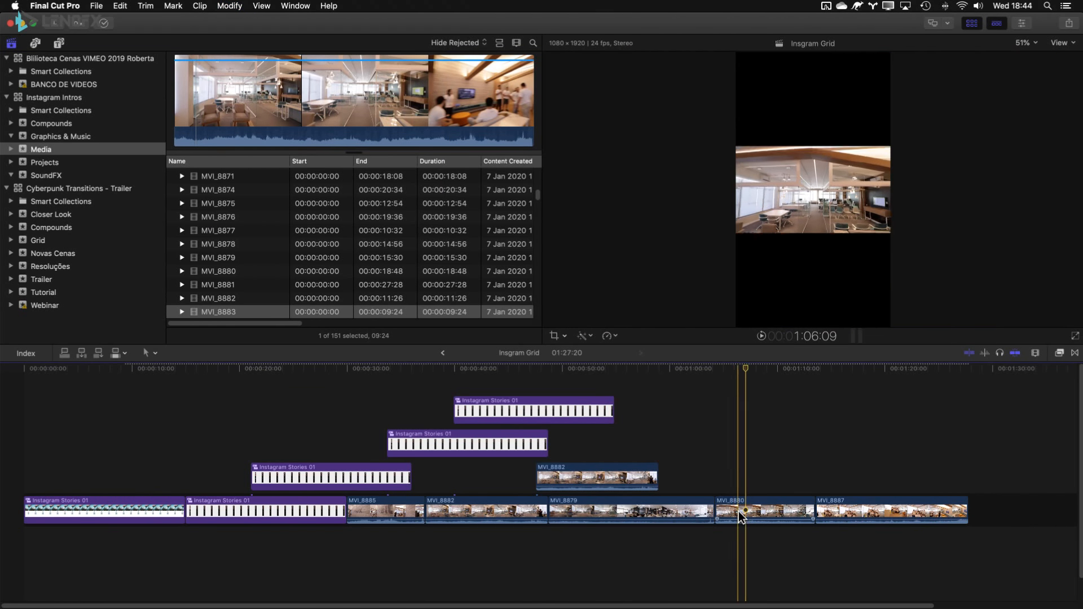
click(763, 514)
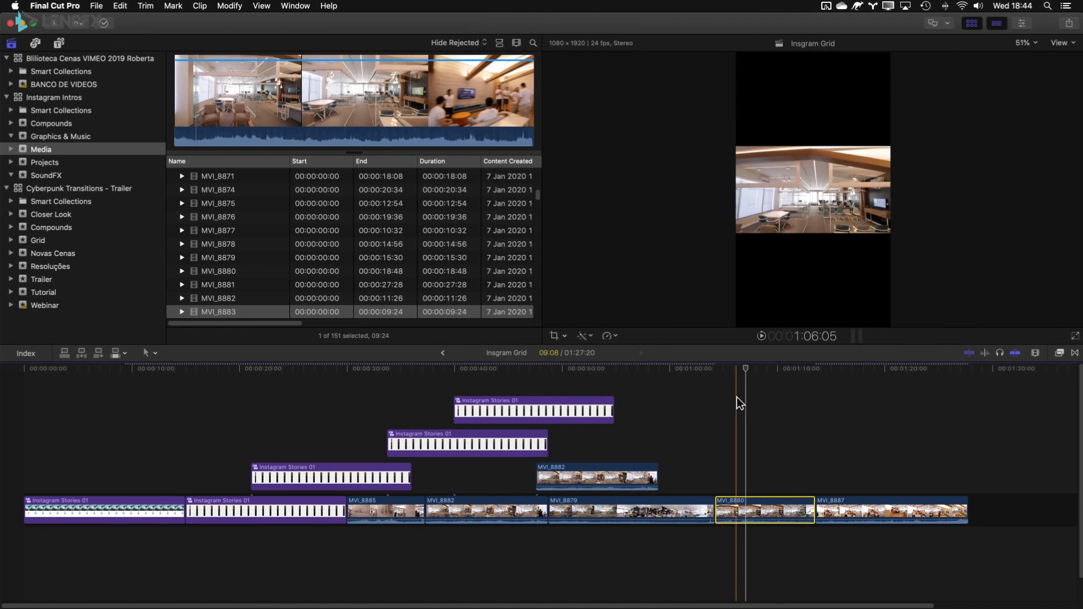
Play the MVI_8880 clip from its beginning, stop playback, and place the playhead at 1:07:04.
mouse_move(743, 371)
mouse_down()
mouse_move(683, 371)
mouse_move(764, 376)
mouse_up()
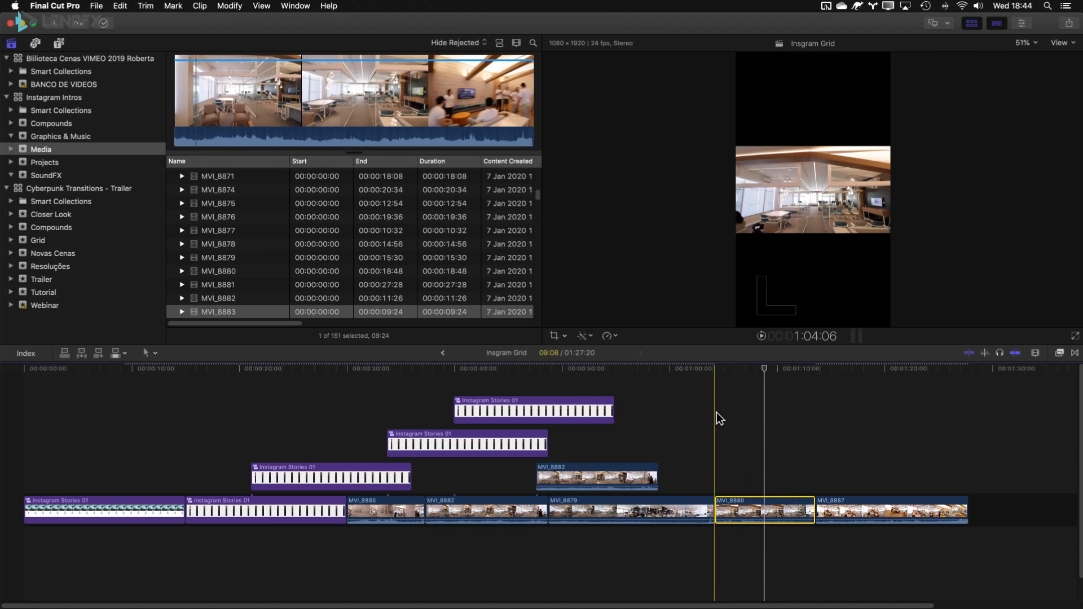
key(space)
click(714, 375)
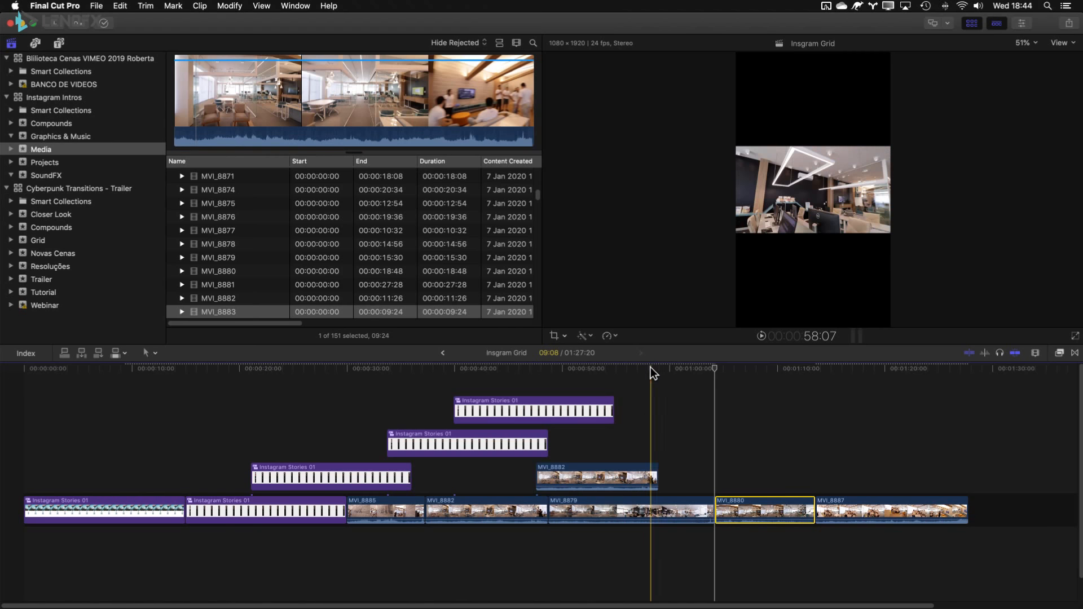
drag(770, 370, 765, 367)
key(slash)
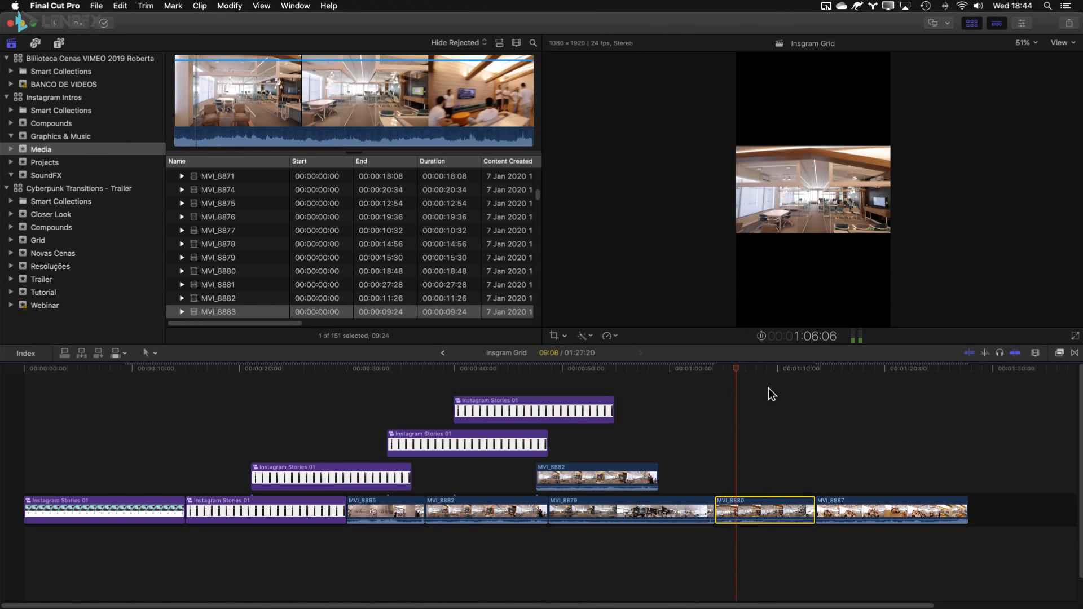
key(space)
click(766, 432)
drag(734, 370, 746, 370)
Set MVI_8880's Color Board exposure to 36% shadows and -18% midtones, keeping the clip selected in the timeline.
click(757, 505)
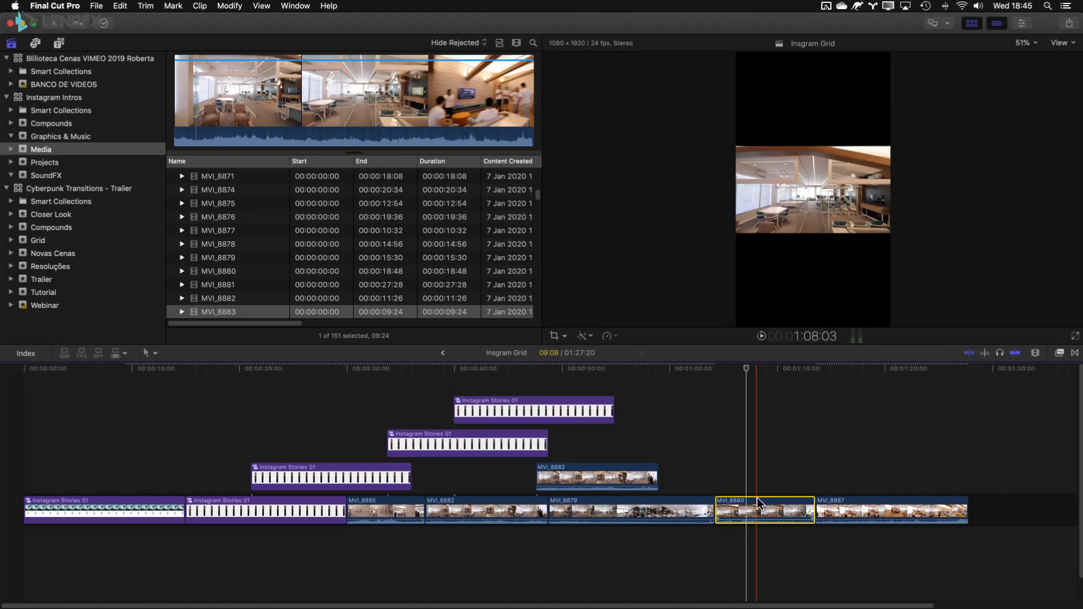
key(super+6)
drag(979, 161, 923, 137)
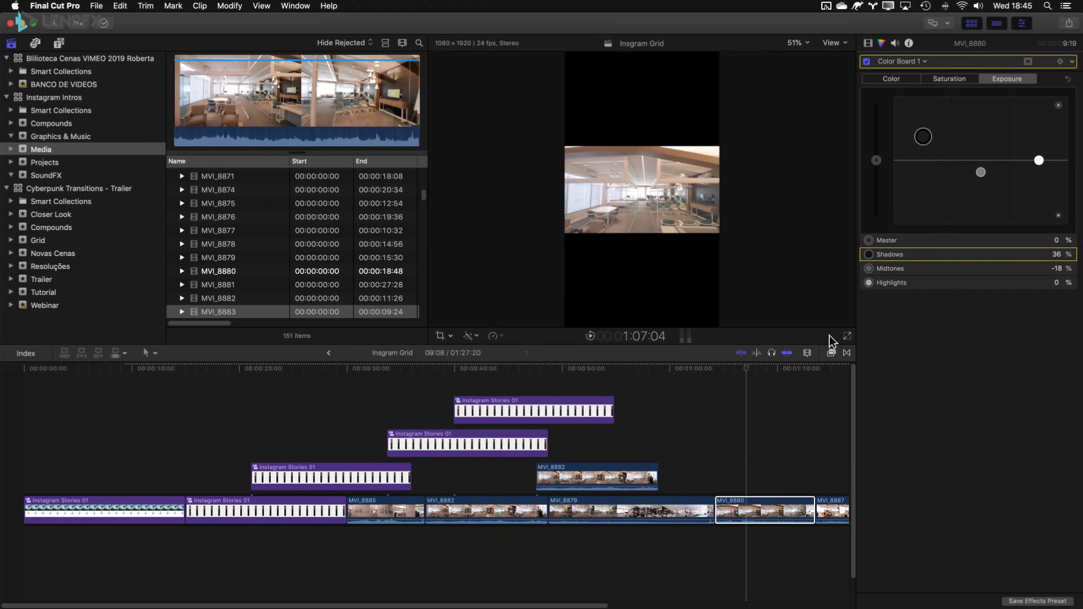
click(759, 451)
click(760, 502)
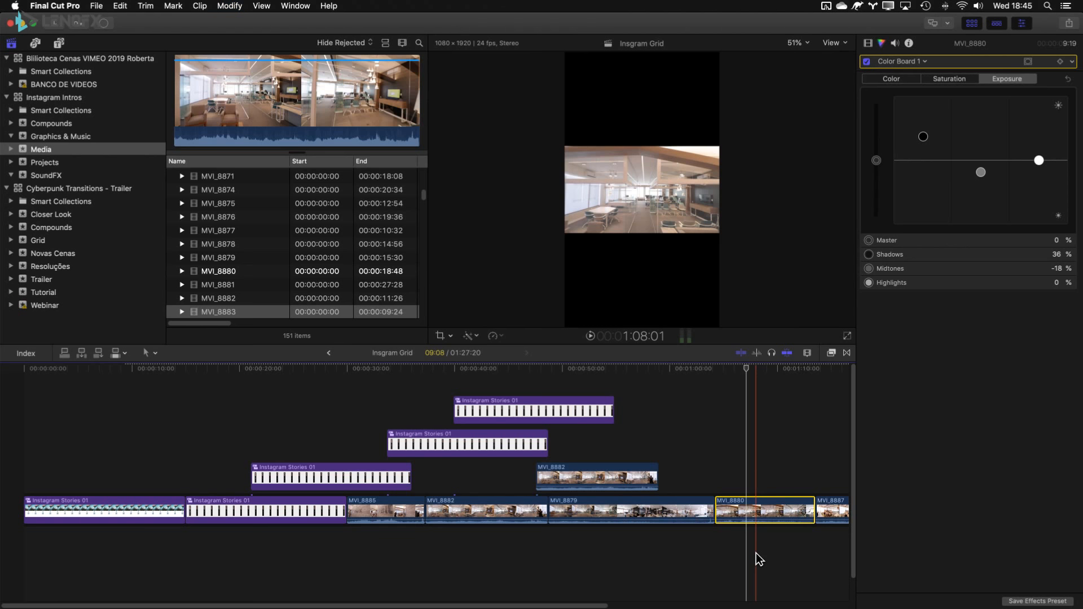
Fit the whole project in the timeline, start rendering all of it, and cancel the rendering in Background Tasks.
click(630, 440)
key(shift+z)
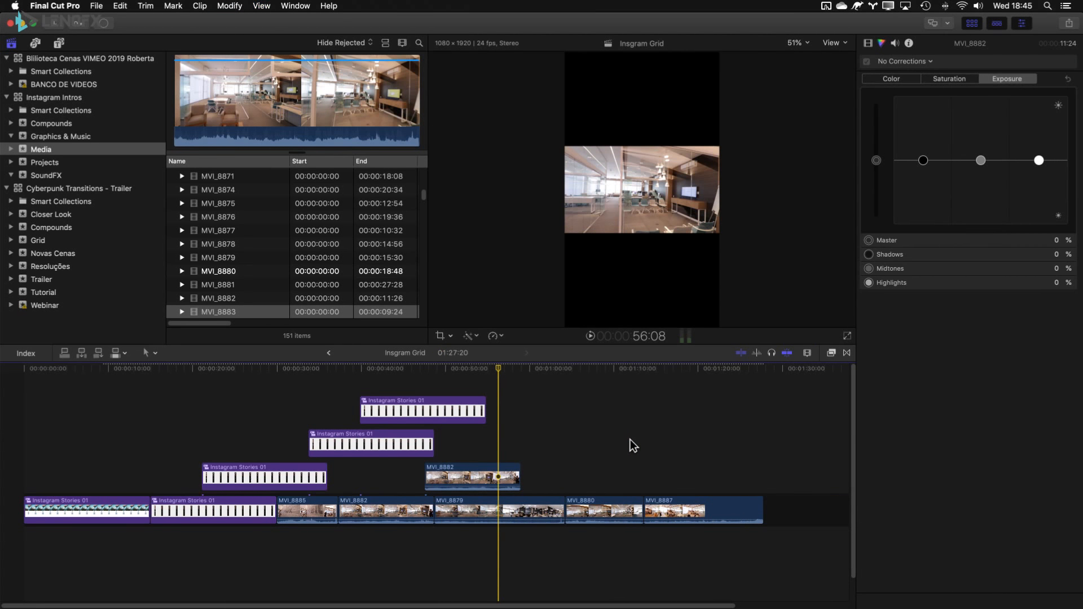
key(ctrl+shift+r)
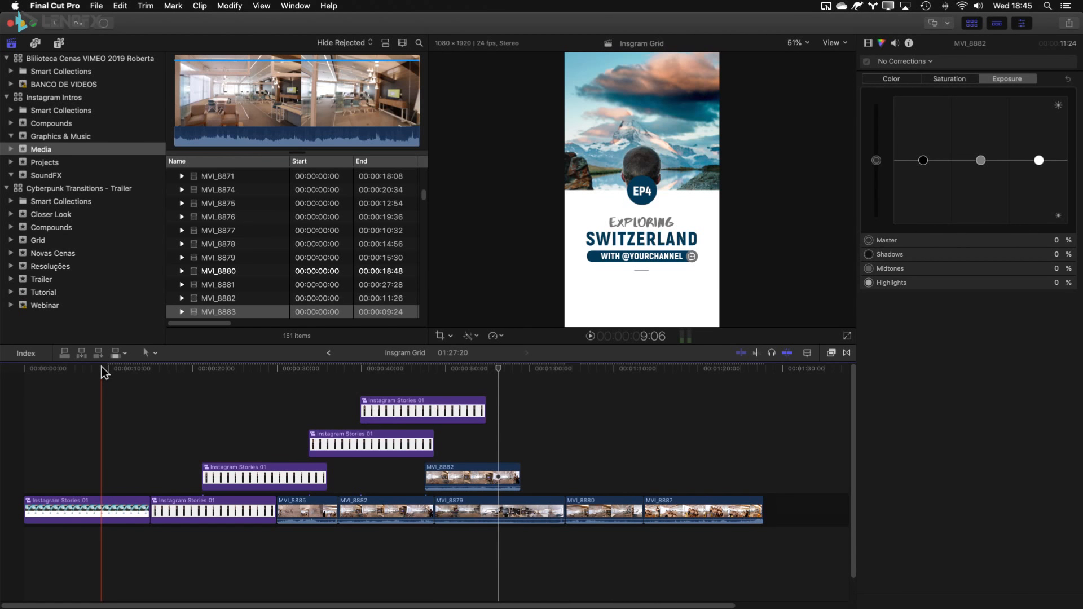
click(104, 23)
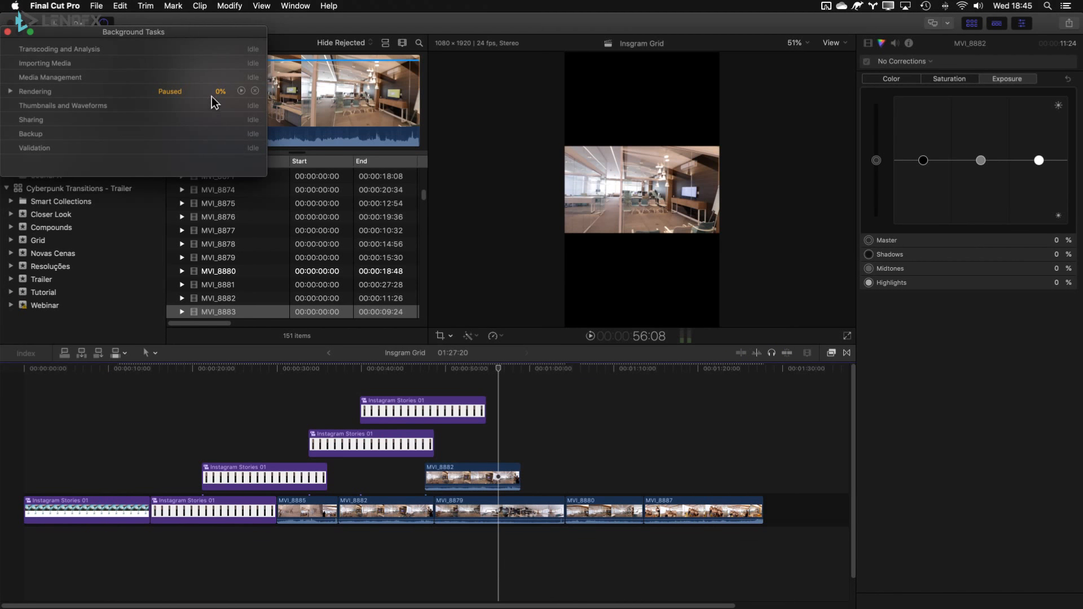
click(255, 91)
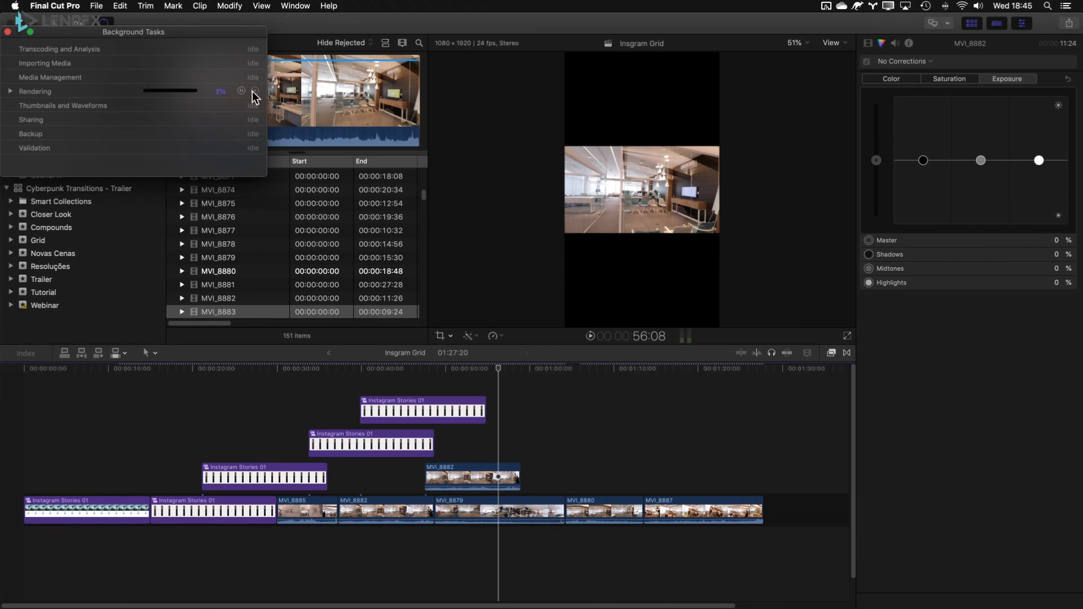
Close the Background Tasks window and select the project at the head of the Media event's list.
click(7, 32)
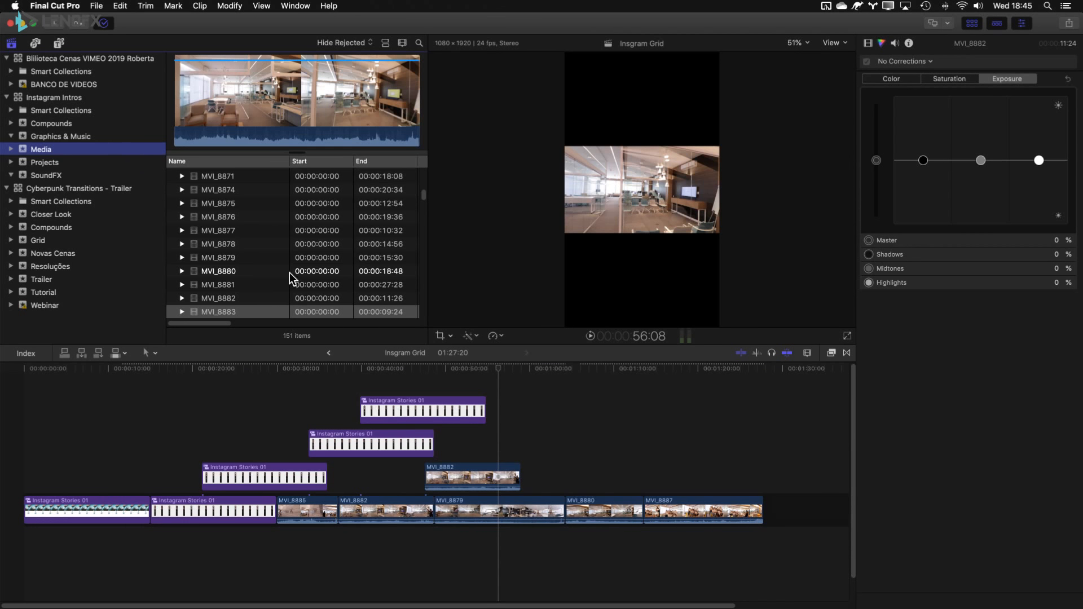
scroll(293, 270, up, 10)
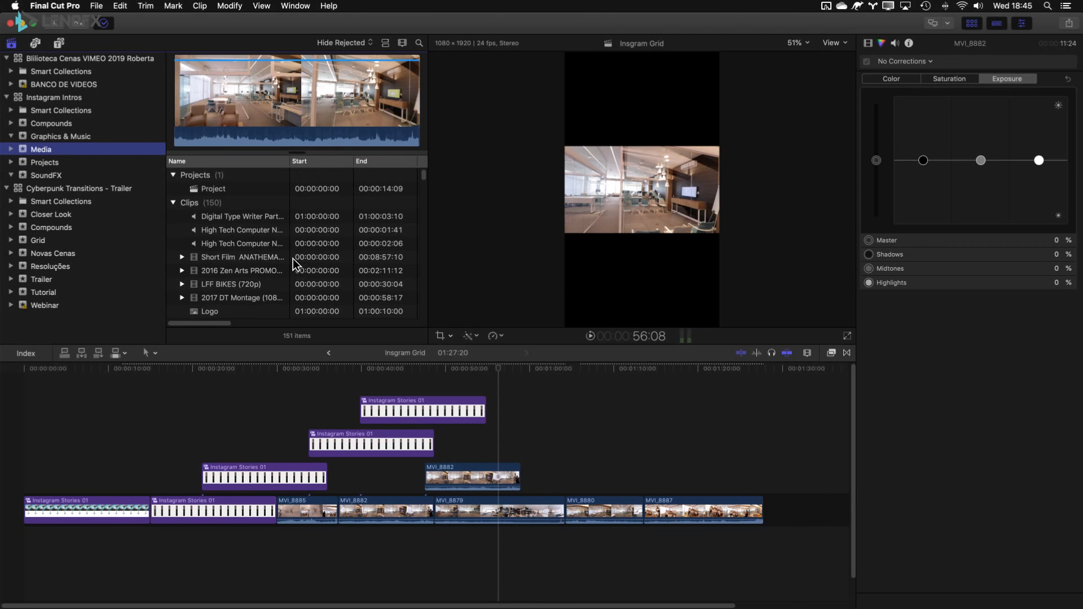
click(220, 192)
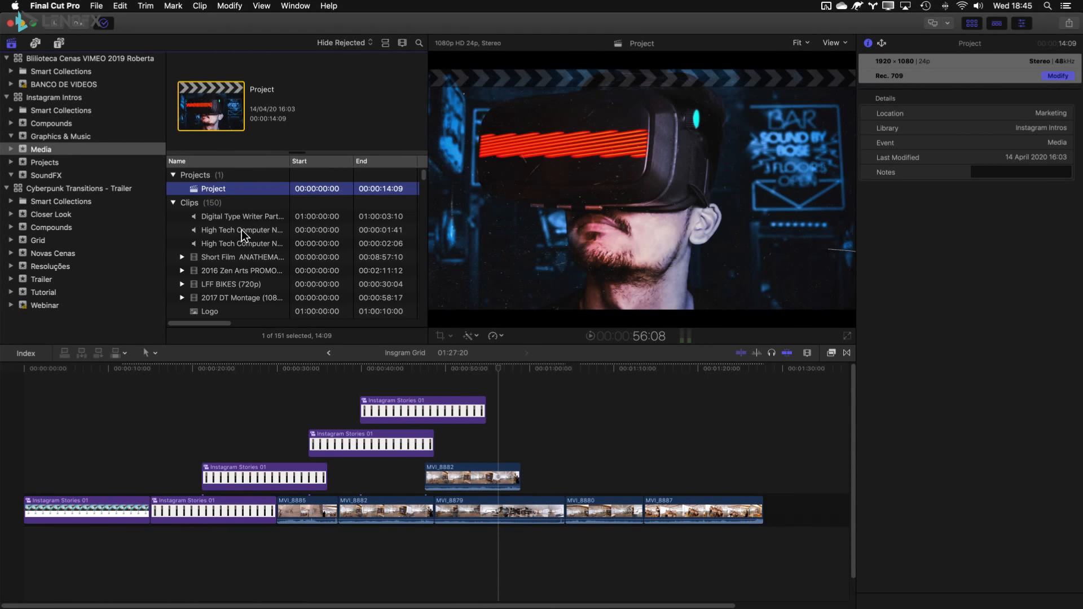
Compare the contents of the Media event, the Projects event and the whole Instagram Intros library.
click(95, 150)
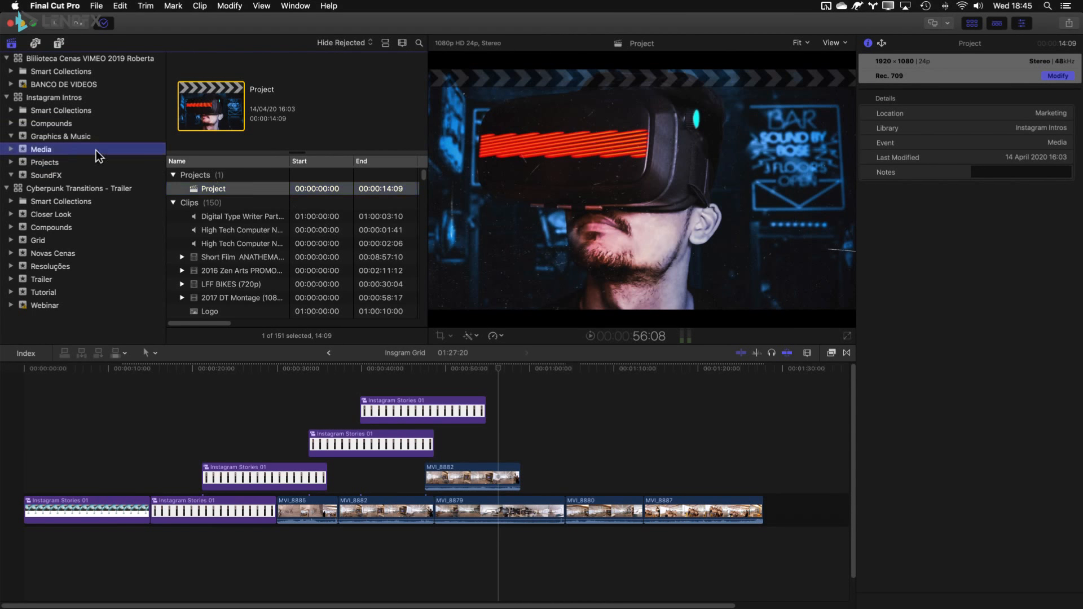
click(40, 162)
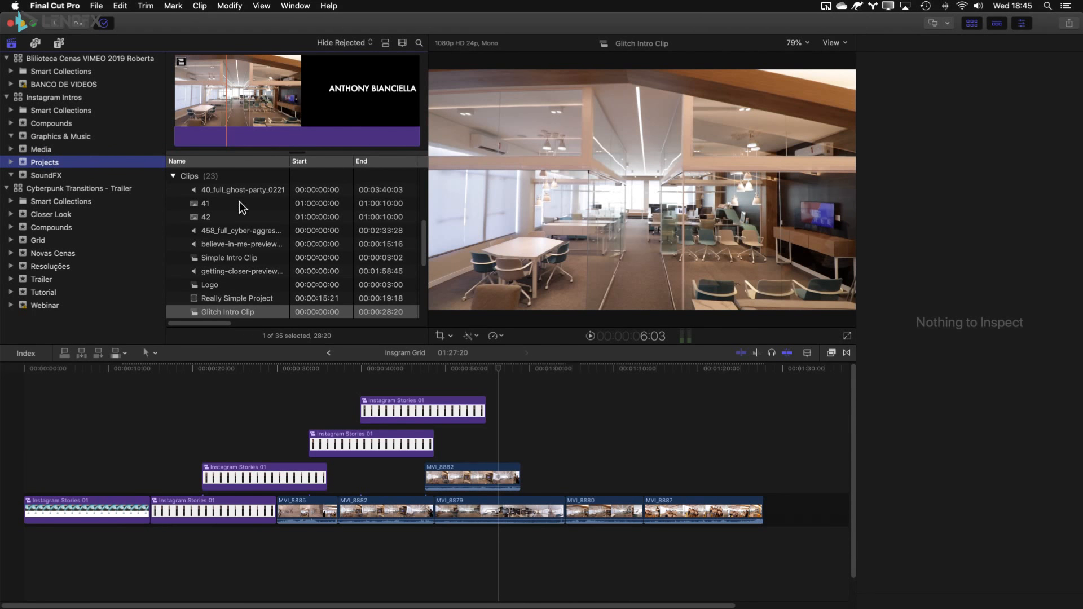
click(69, 101)
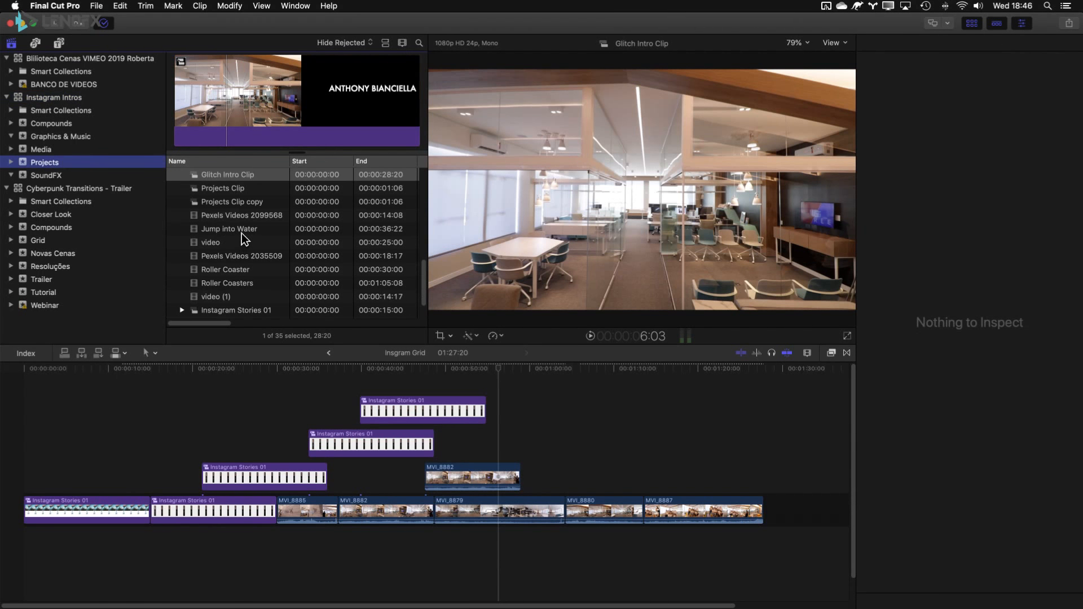
click(88, 150)
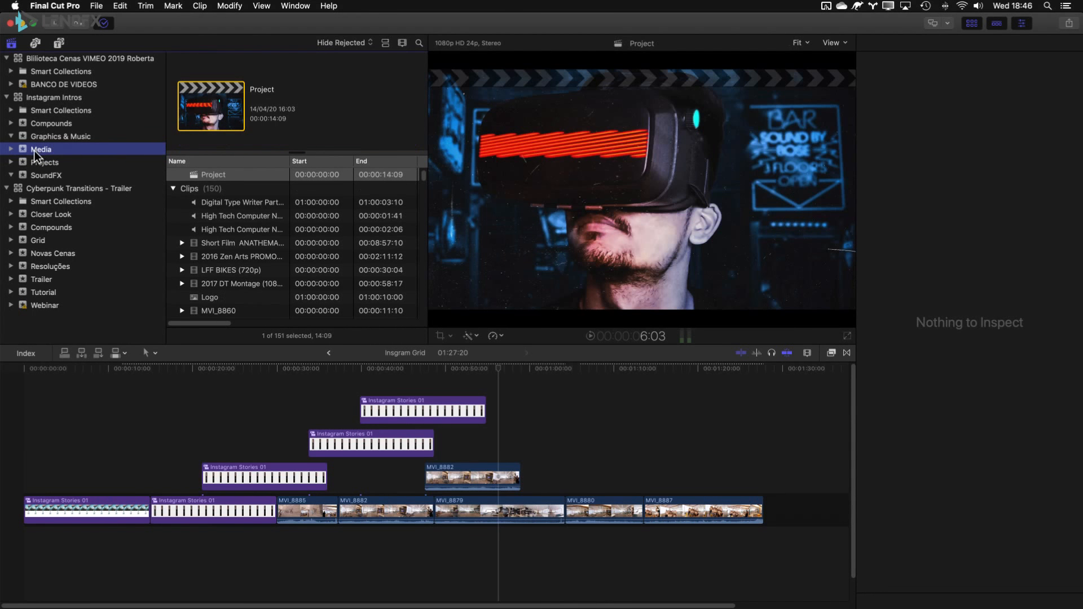
click(18, 100)
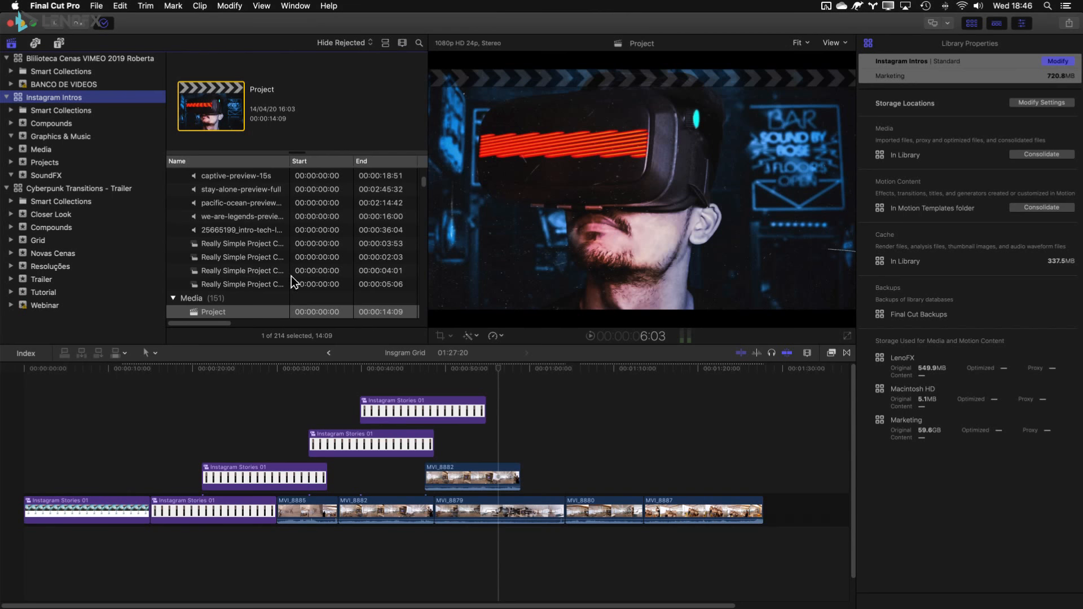
scroll(277, 262, up, 5)
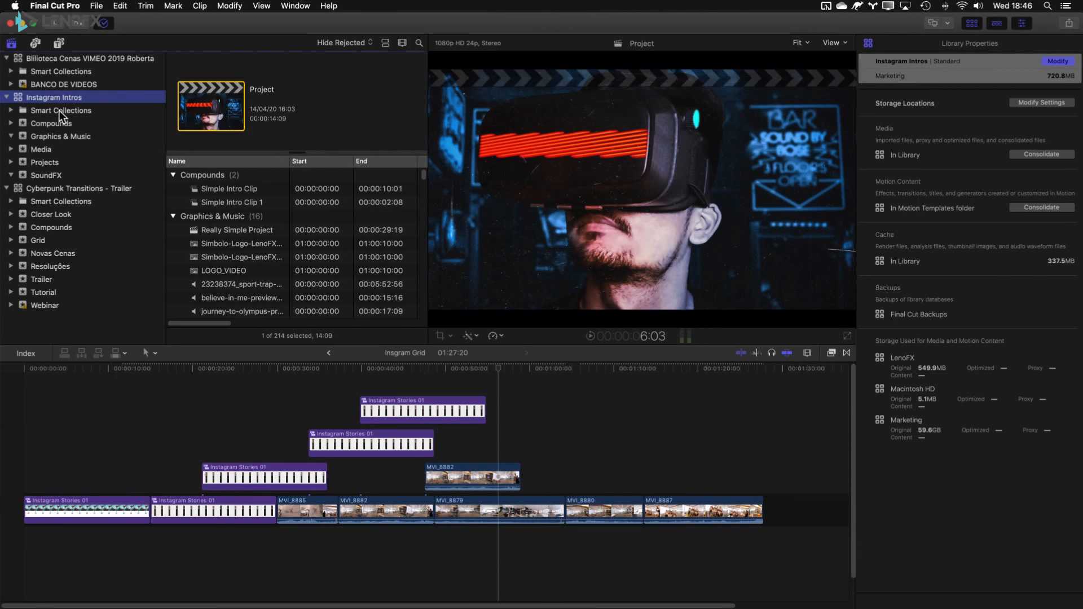
Select the LenoFX Intro project in the Projects event, view its Delete Generated Project Files options, and cancel.
click(43, 162)
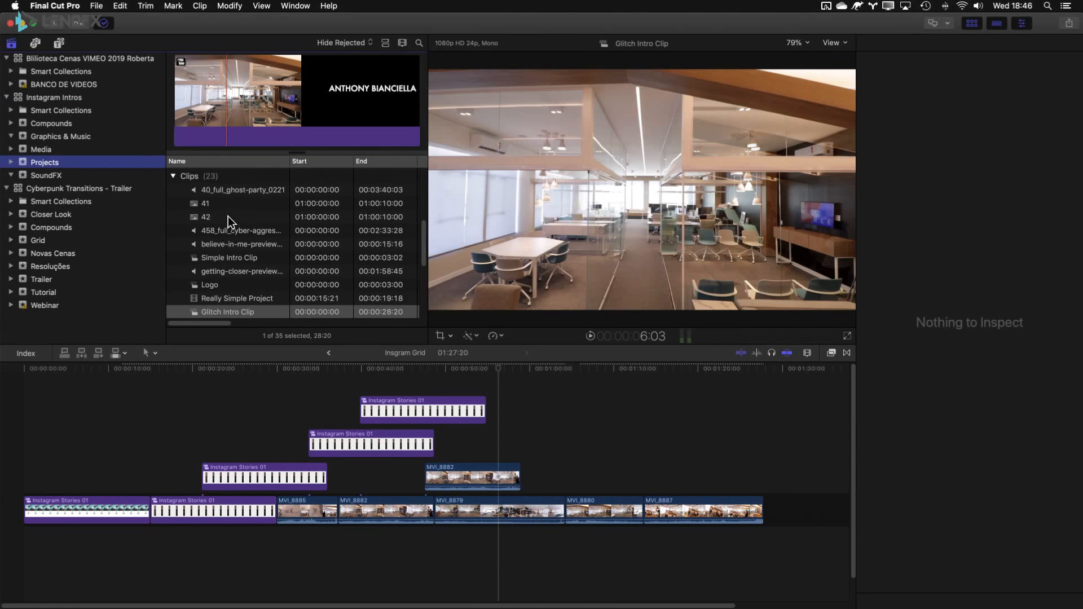
scroll(233, 233, up, 3)
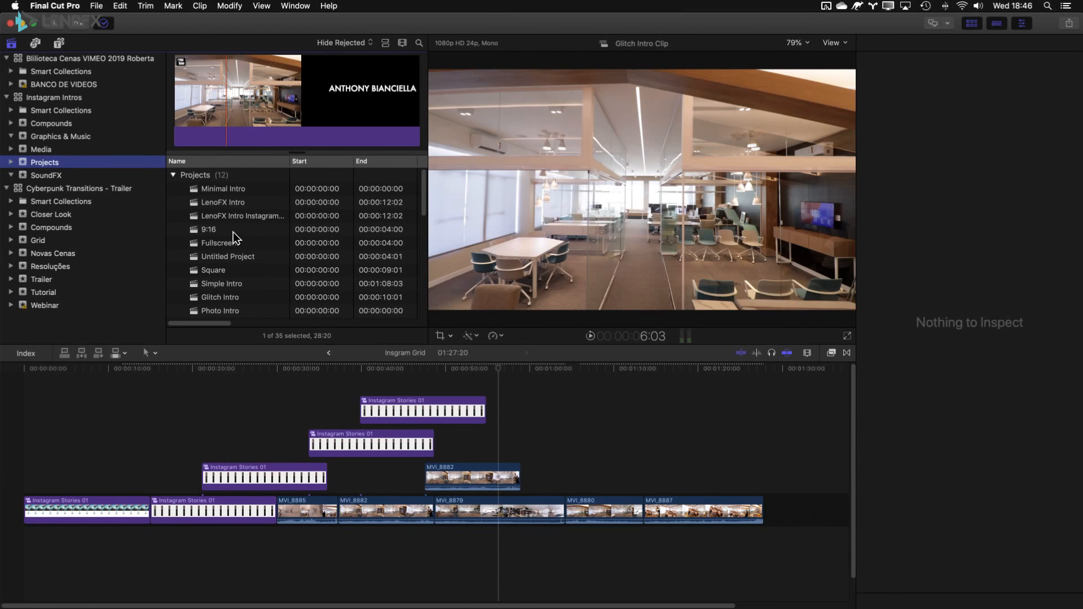
click(214, 207)
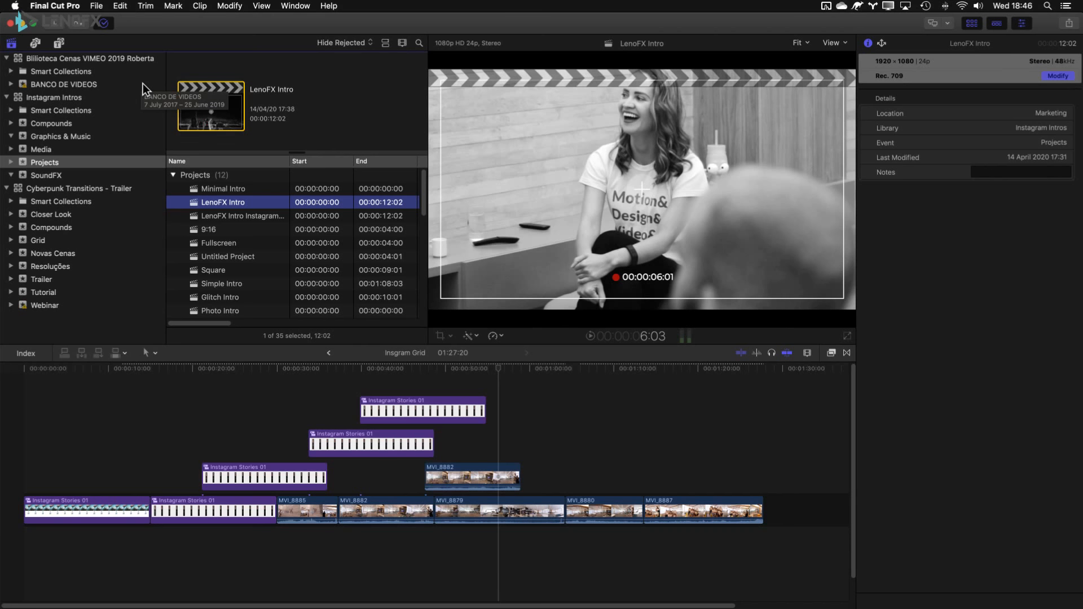
key(ctrl+BackSpace)
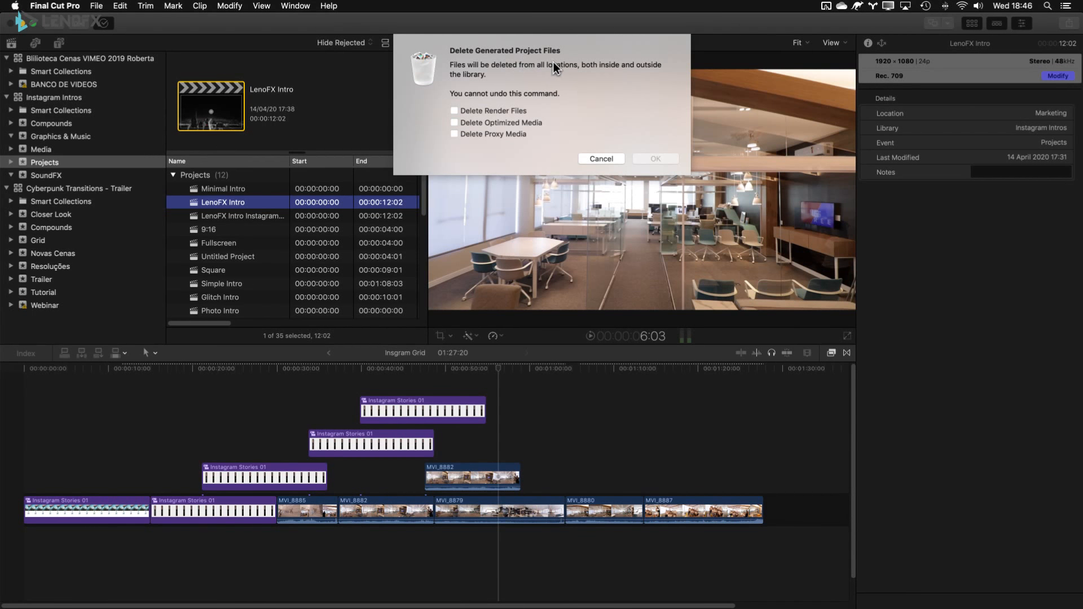
click(601, 158)
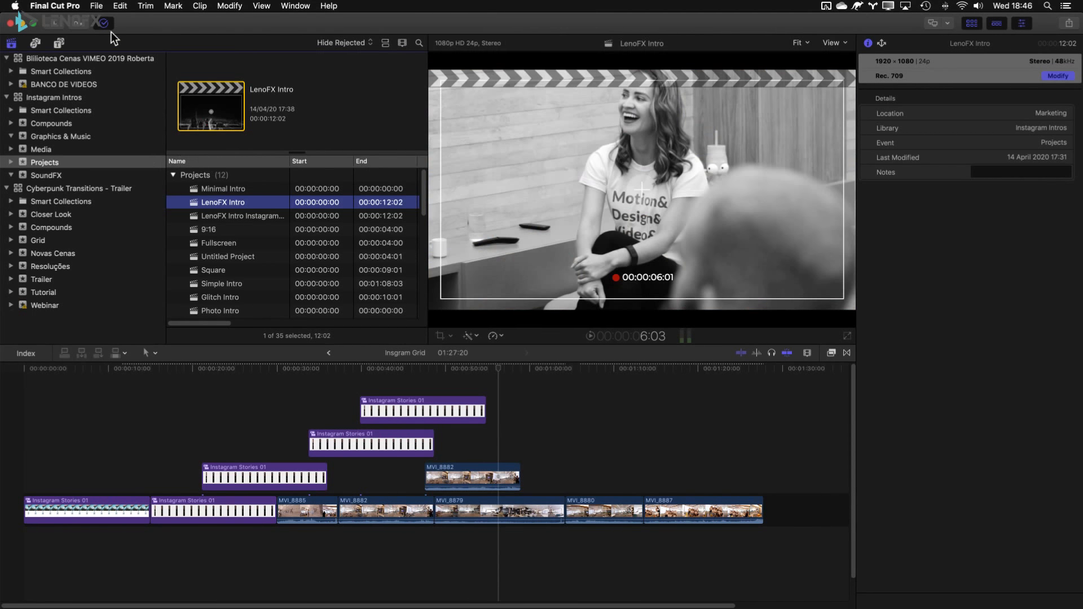
Check the Delete Generated Project Files command and its shortcut for the selected LenoFX Intro project.
click(97, 7)
mouse_move(137, 218)
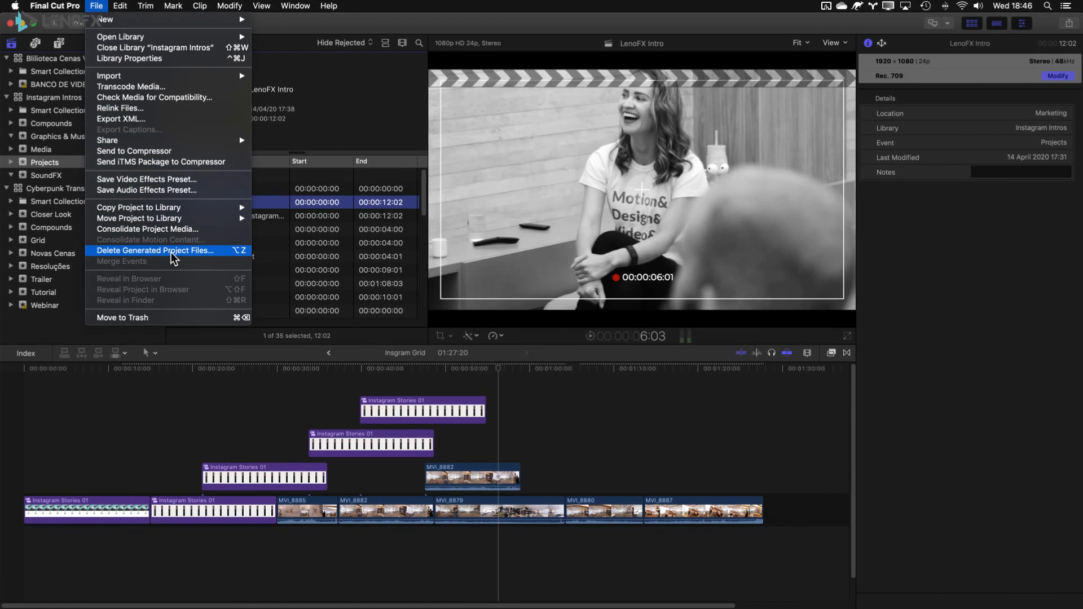
click(259, 219)
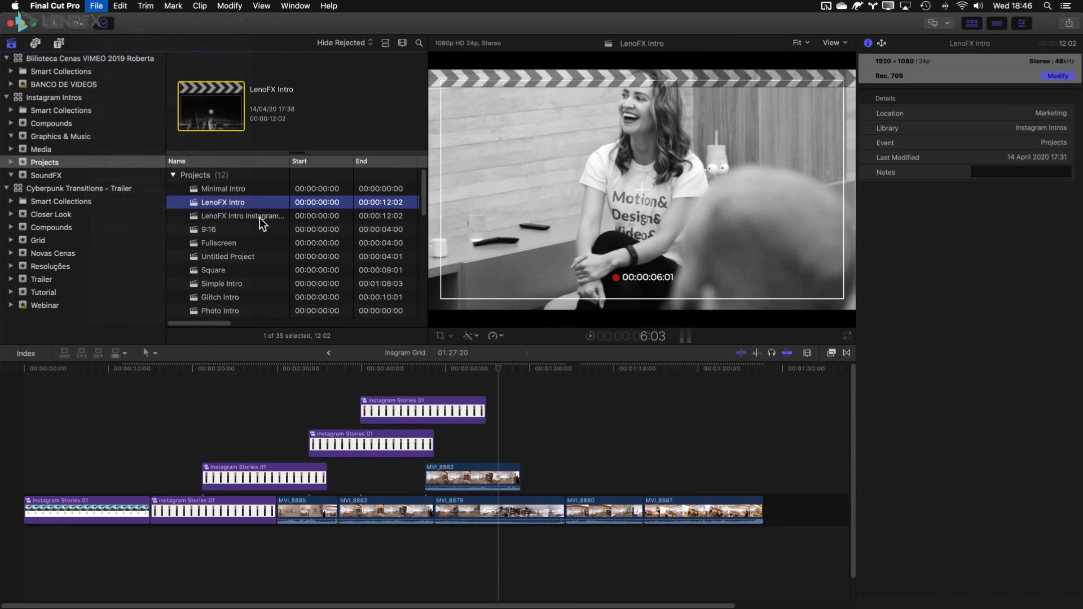
View the Delete Generated Event Files options for the Projects event and cancel.
click(137, 162)
key(shift+super+BackSpace)
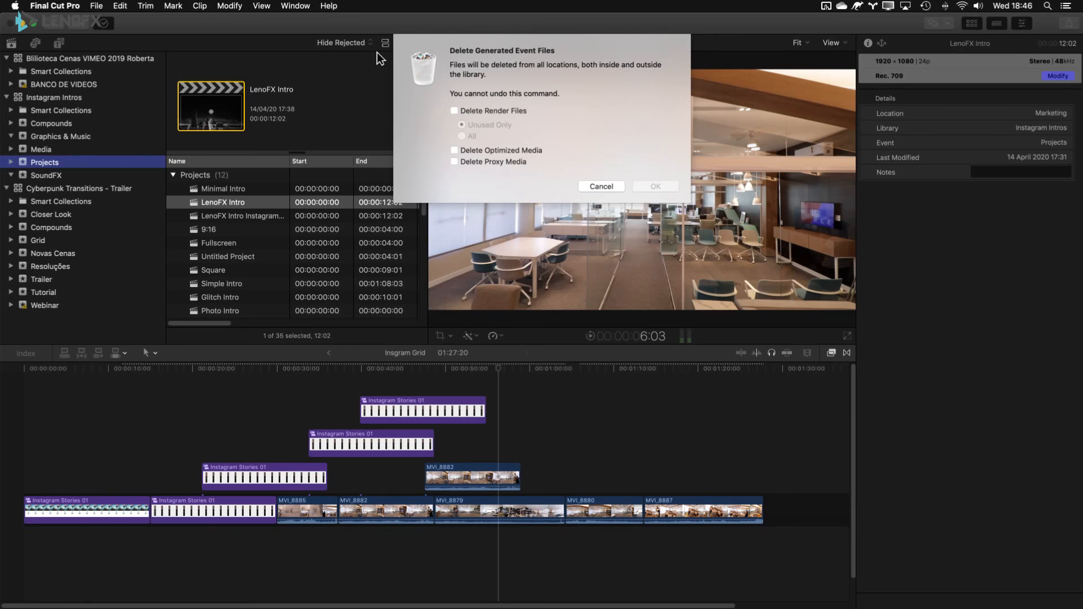
key(Escape)
Open Delete Generated Library Files for the Instagram Intros library and enable Delete Render Files with Unused Only.
click(44, 97)
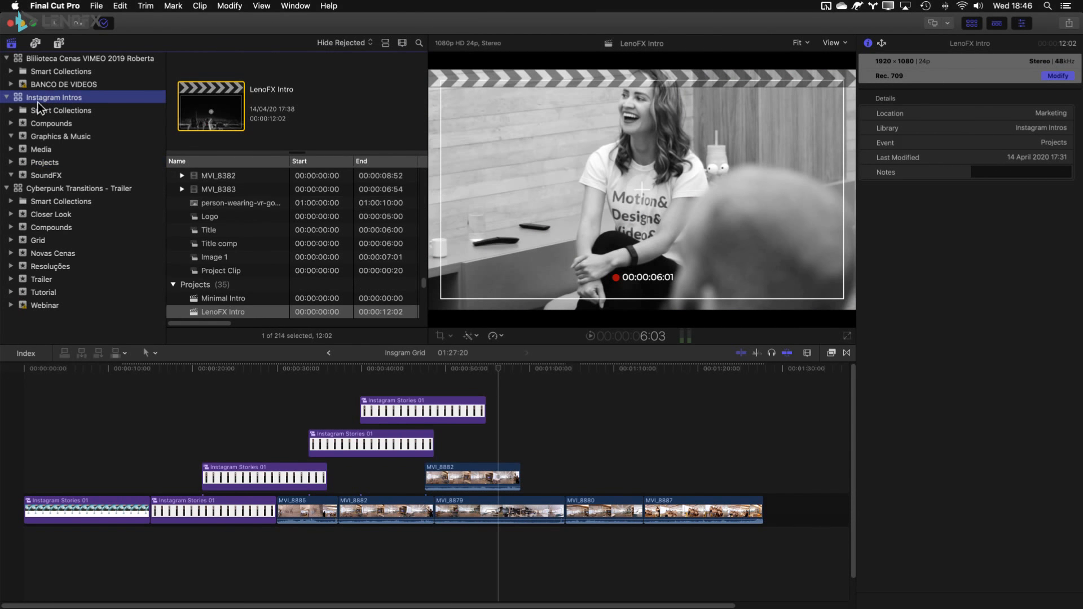
click(96, 6)
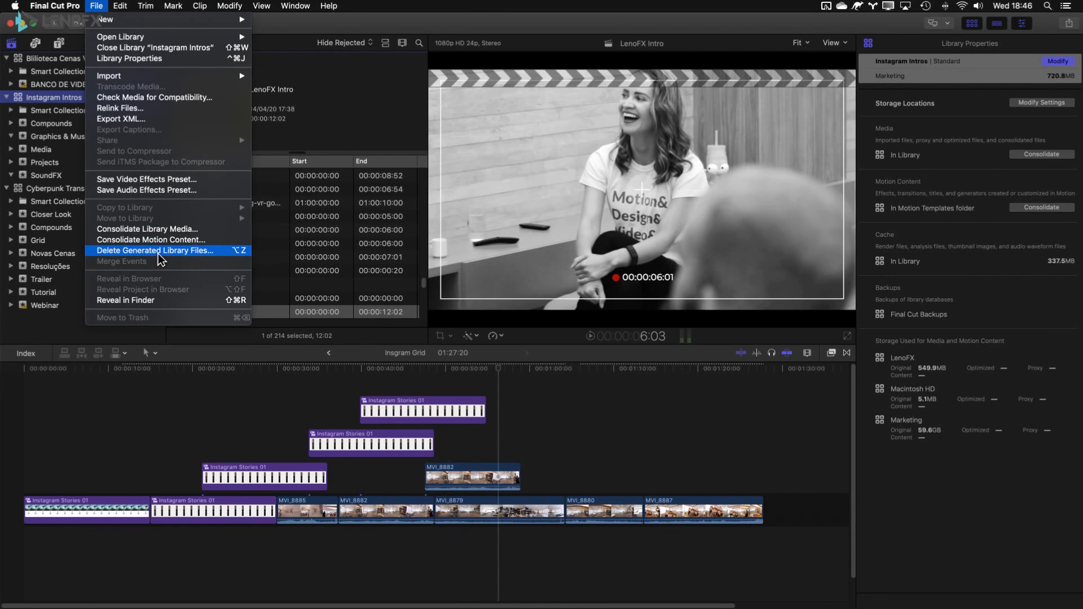
click(24, 97)
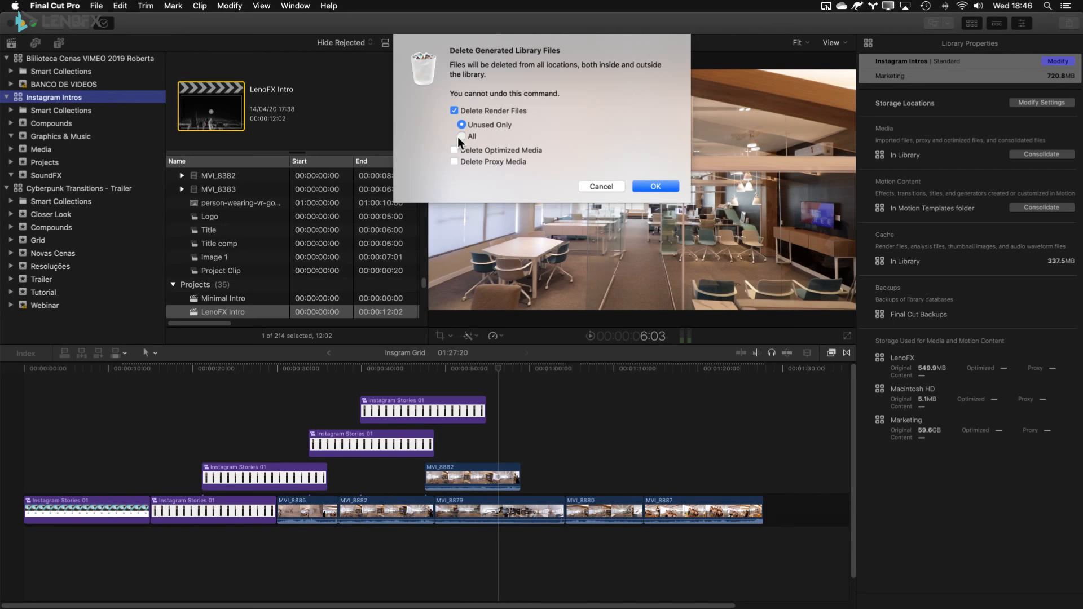
Delete only the unused render files of the Instagram Intros library and reselect the library to review its storage.
click(460, 136)
click(490, 128)
click(654, 186)
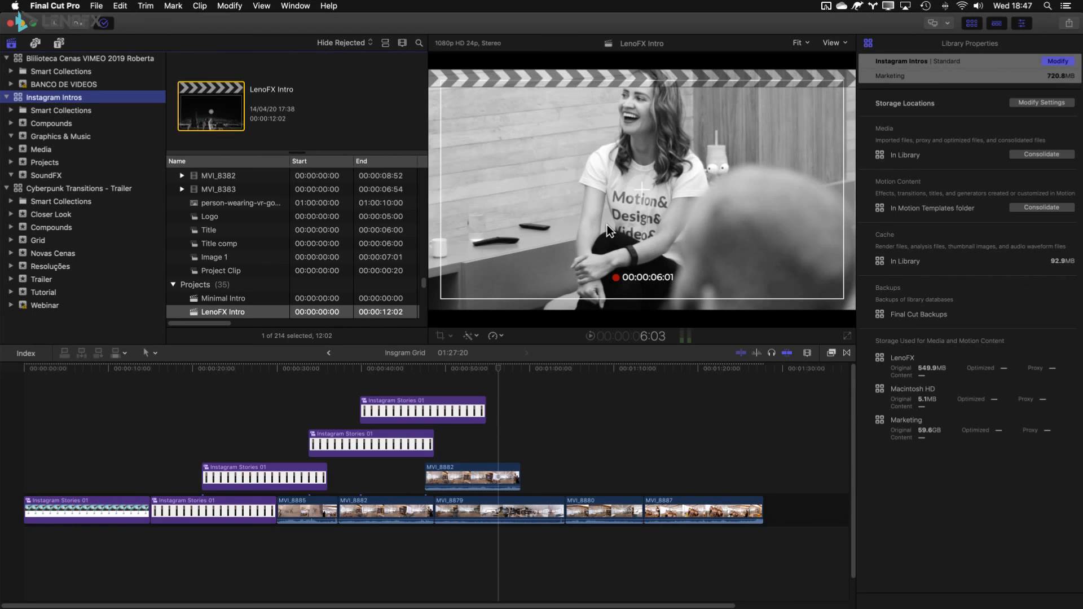
click(870, 412)
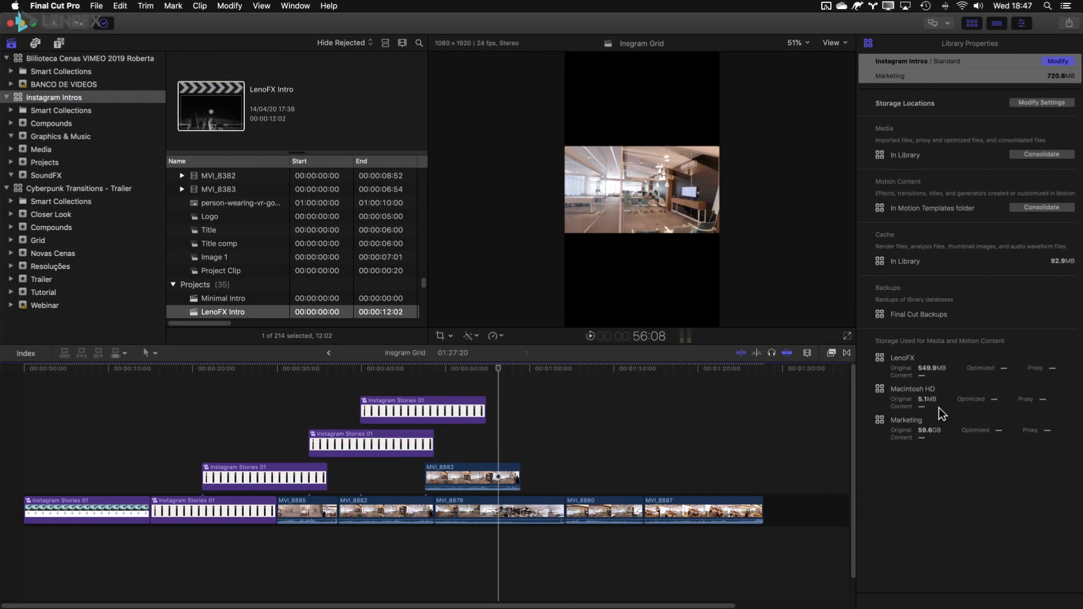
click(73, 97)
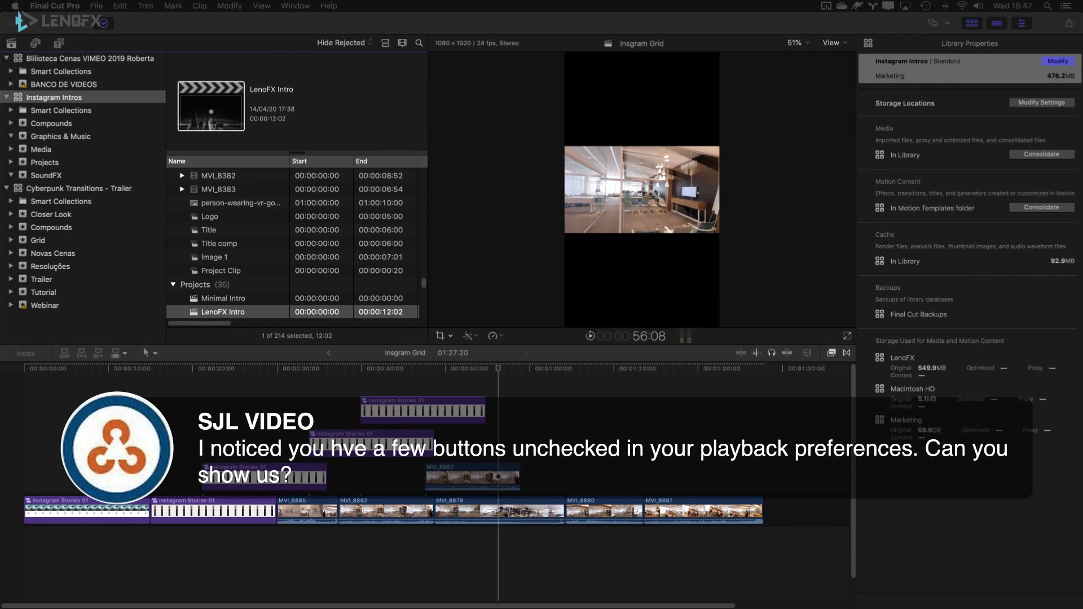
Turn off the creation of optimized media for multicam clips in the playback preferences.
click(398, 381)
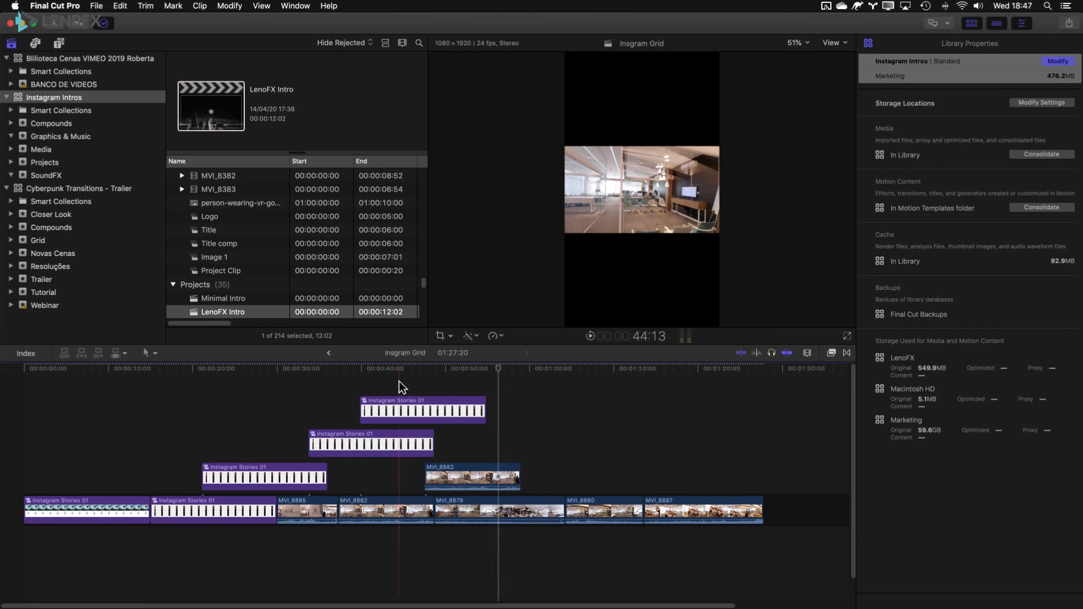
click(399, 381)
key(super+comma)
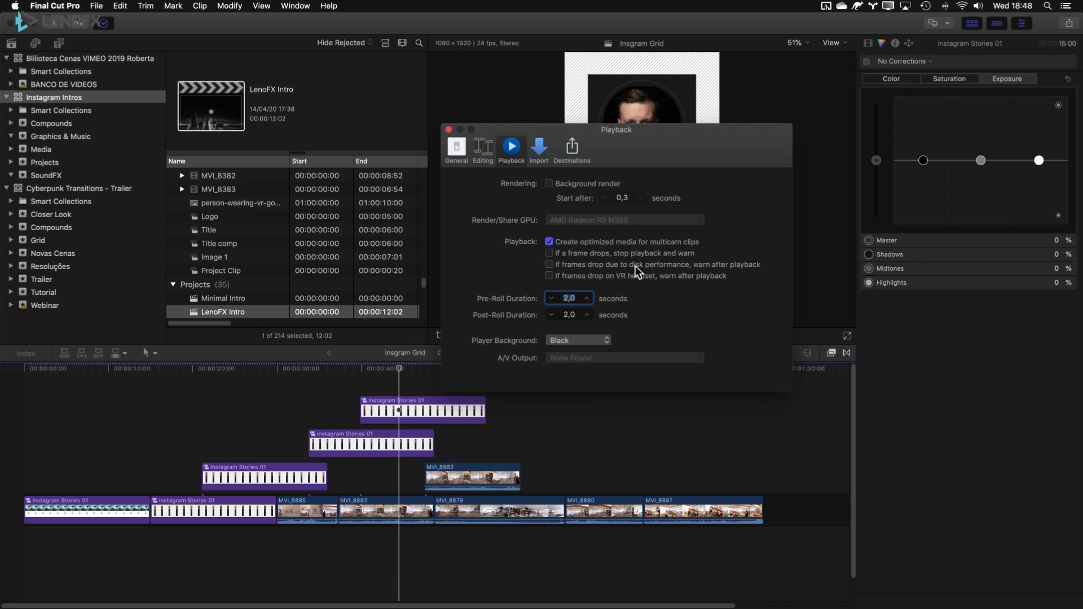
click(574, 243)
Switch the playback warnings for dropped frames, disk performance and VR headset on and back off, then close the preferences.
click(573, 257)
click(584, 254)
click(619, 265)
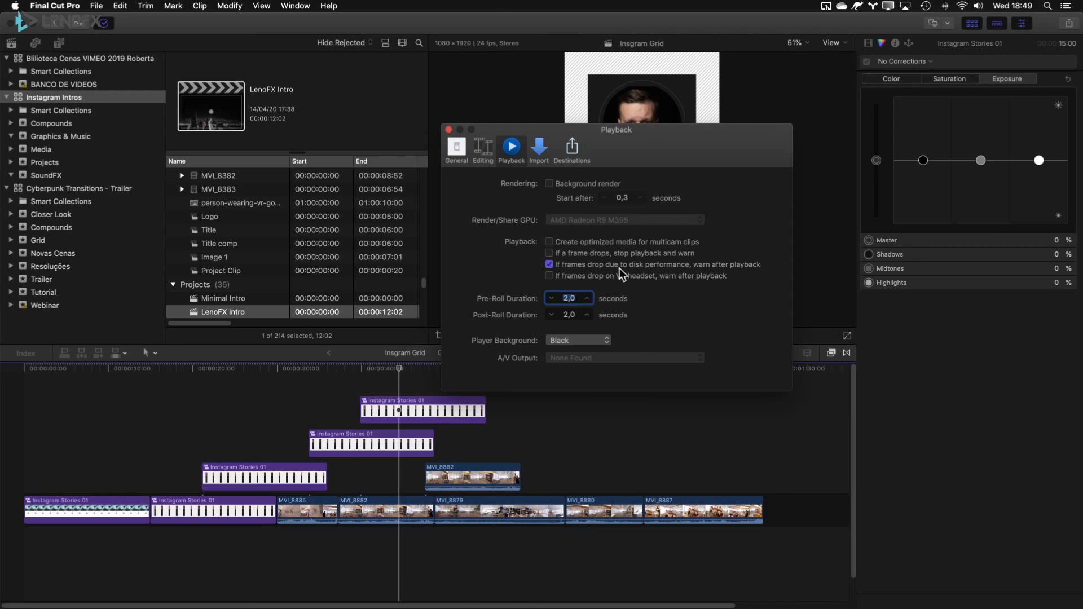
click(584, 266)
click(678, 266)
click(755, 265)
click(623, 276)
click(604, 276)
click(448, 130)
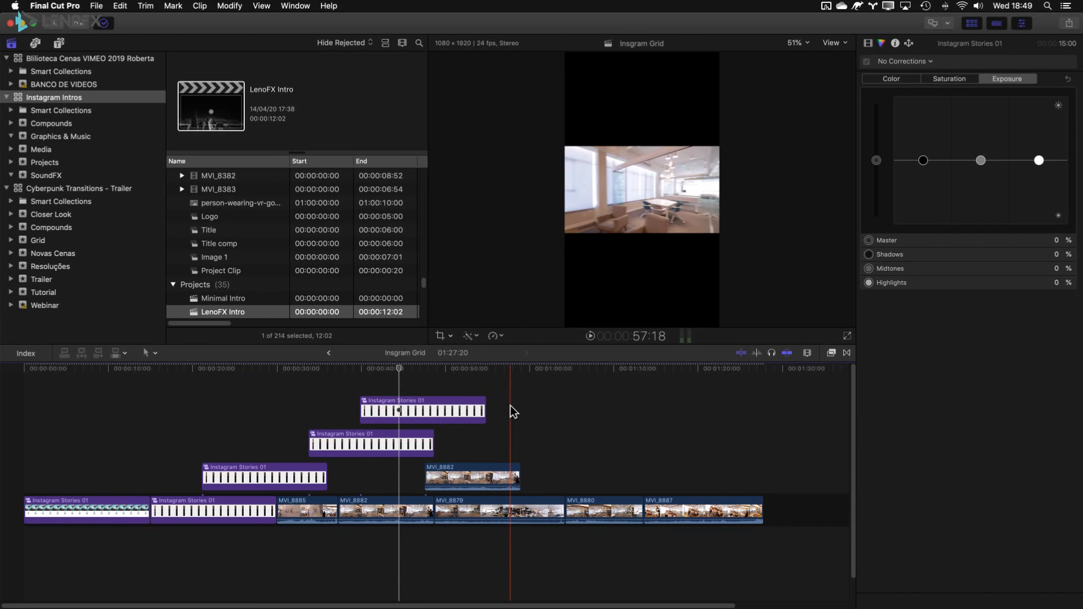
Review the playback, editing, general, import and destinations preferences without changing them.
key(super+comma)
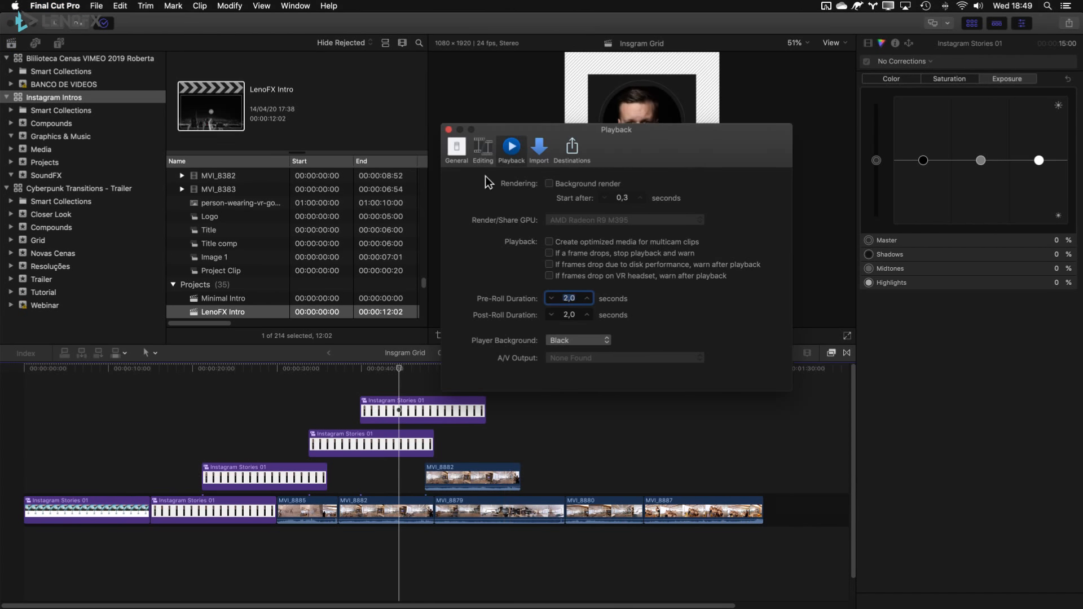
click(482, 148)
click(456, 148)
click(539, 148)
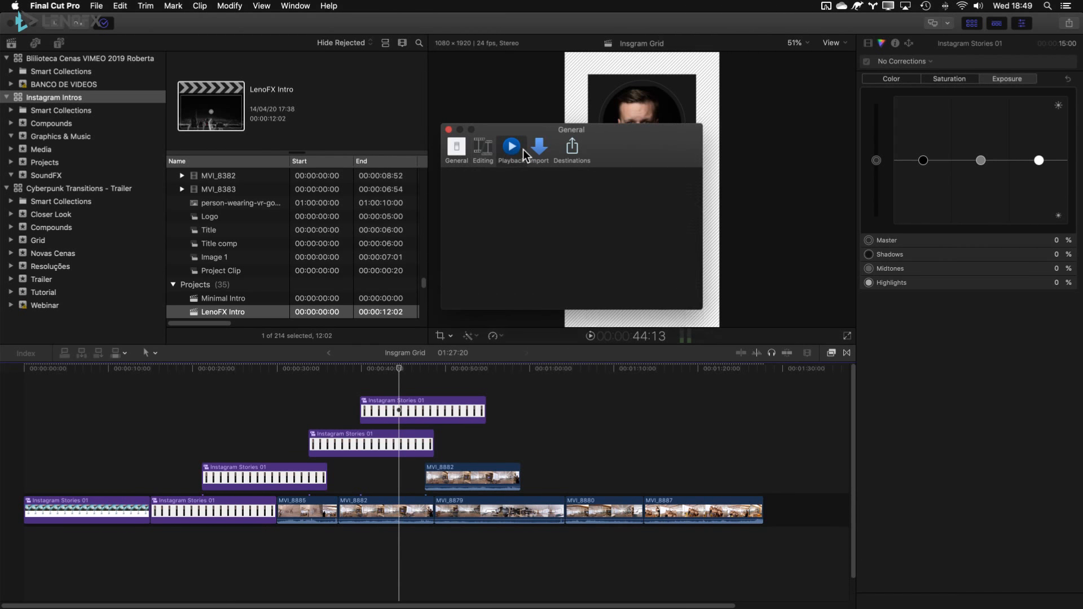
click(572, 149)
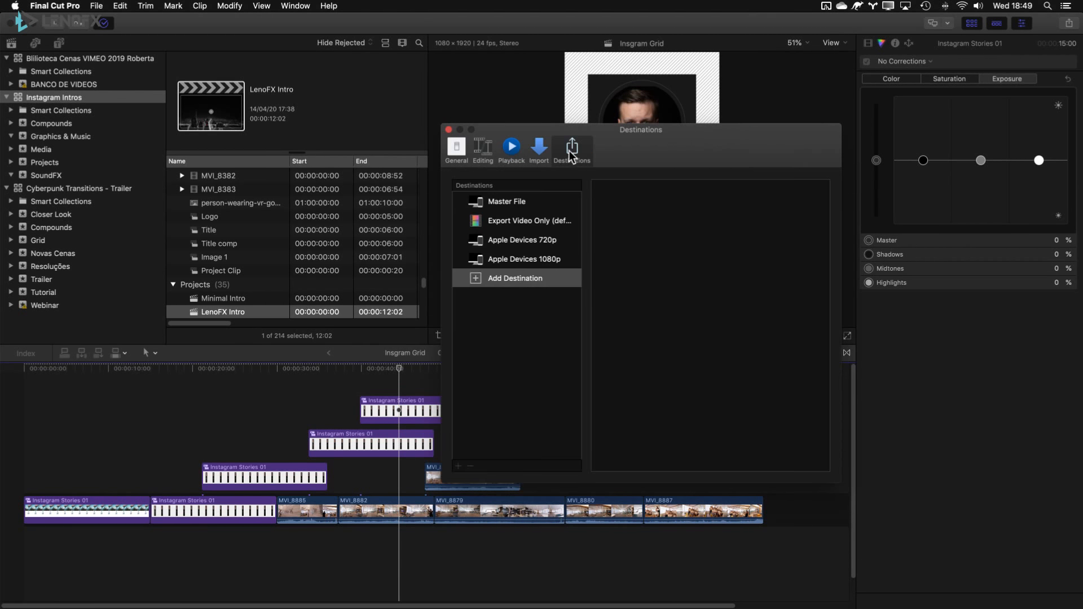
click(539, 148)
click(511, 148)
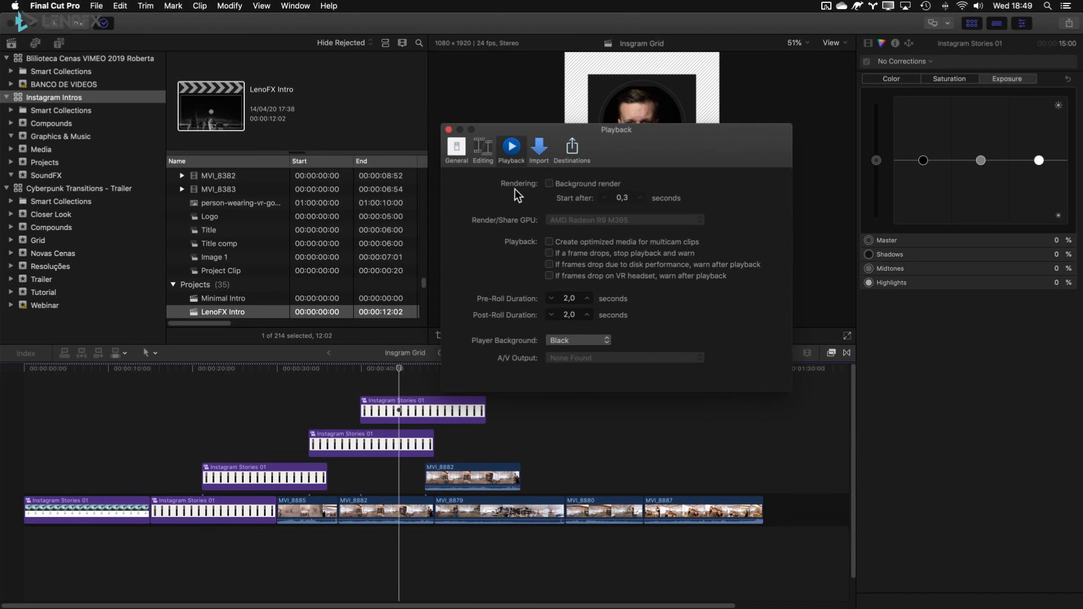
click(481, 152)
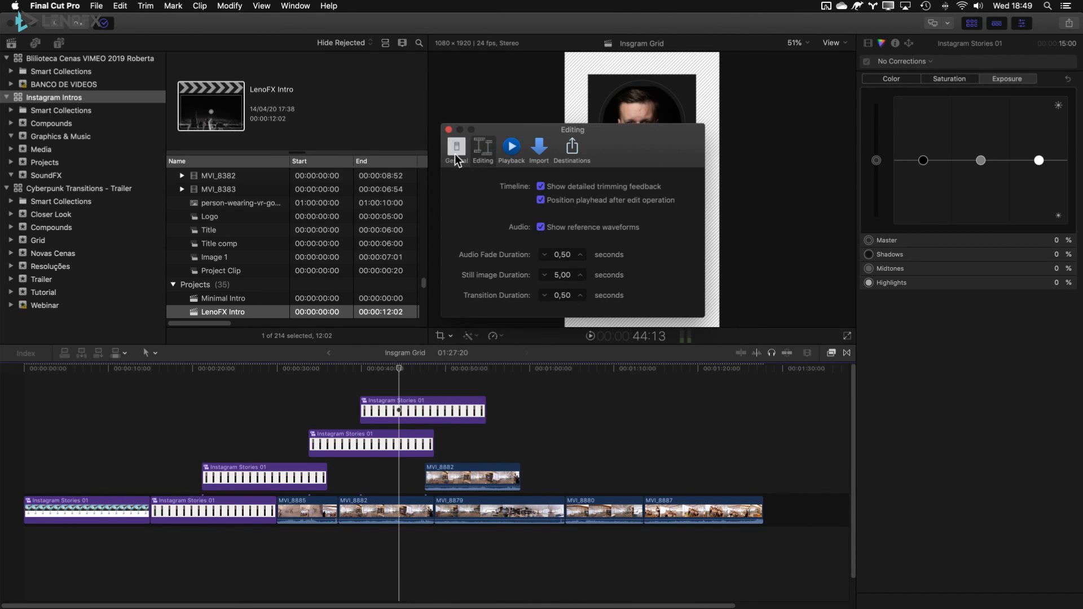
click(455, 148)
click(449, 129)
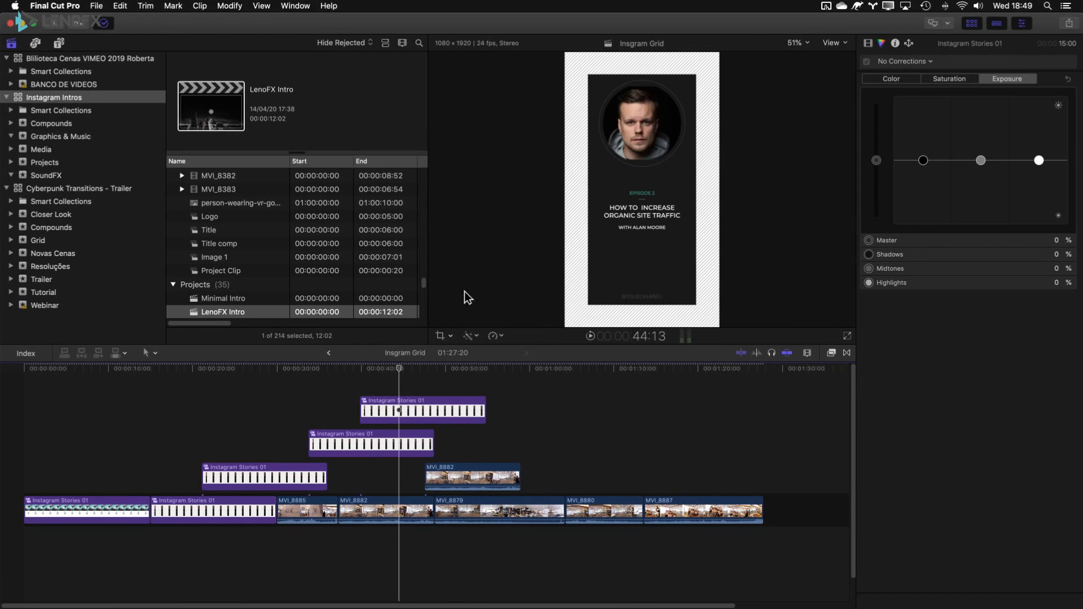
Show the video properties of the Instagram Stories 01 clip at about 47:14, and of the MVI_8887 clip.
mouse_move(409, 373)
mouse_down()
mouse_move(438, 374)
mouse_move(425, 374)
mouse_up()
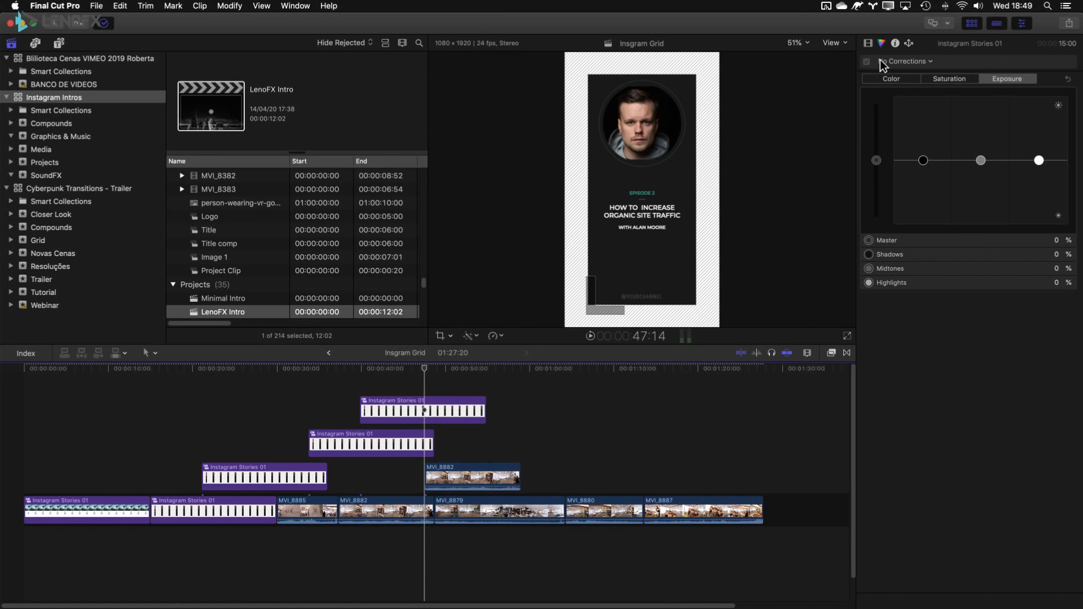
click(867, 43)
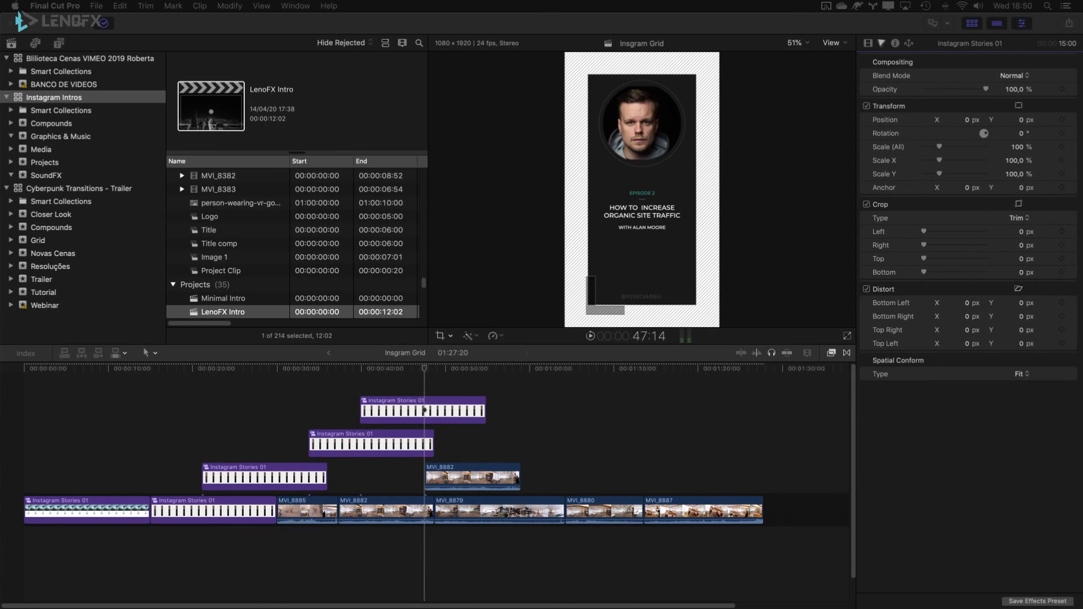
click(685, 456)
click(688, 451)
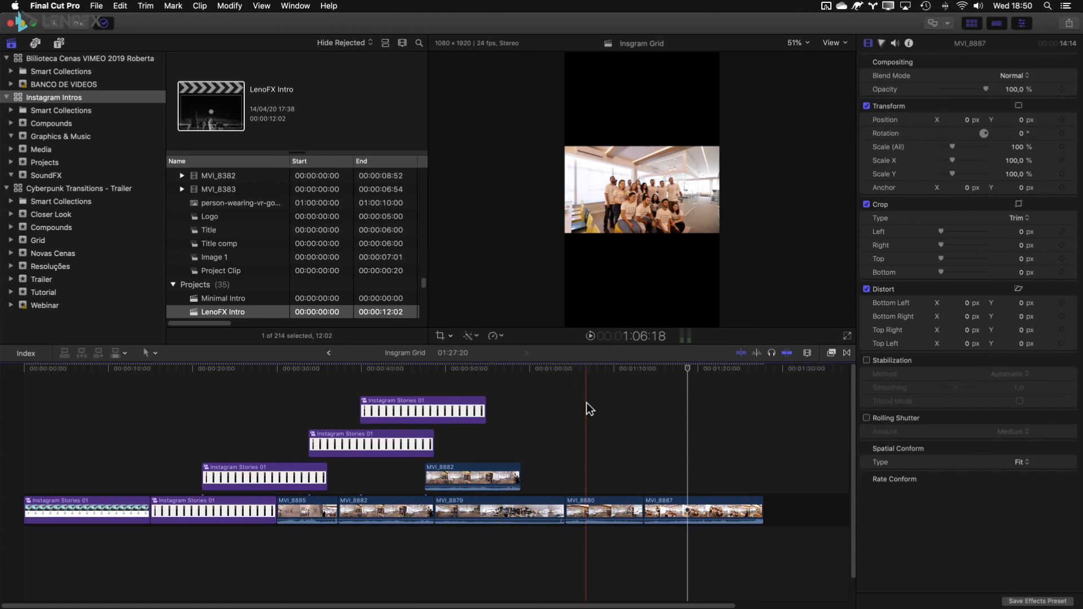
Create a project named Replacing in the Compounds event with 1080p HD, 1920x1080 and 24p settings.
key(super+n)
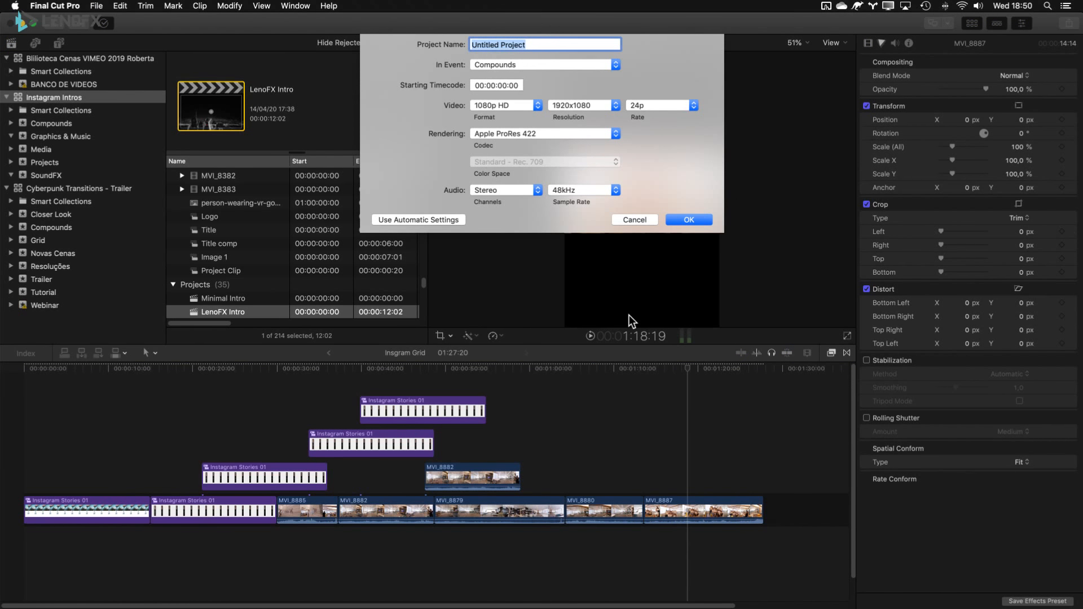
text(Replacing)
key(Return)
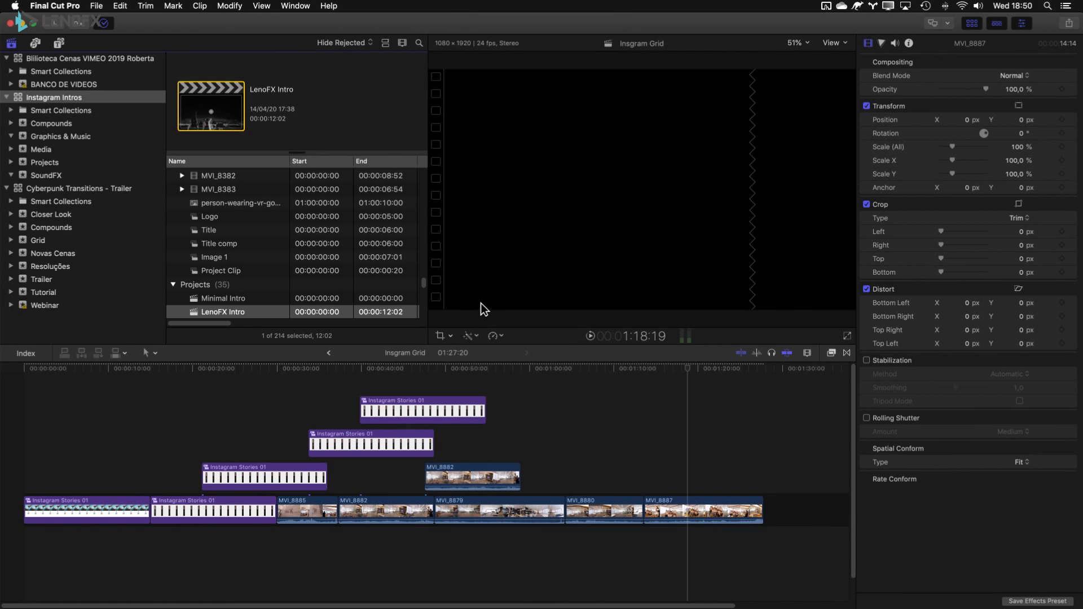
Append MVI_8888 and a 00:42 range of MVI_8891 from the Media event to the timeline.
scroll(225, 269, down, 10)
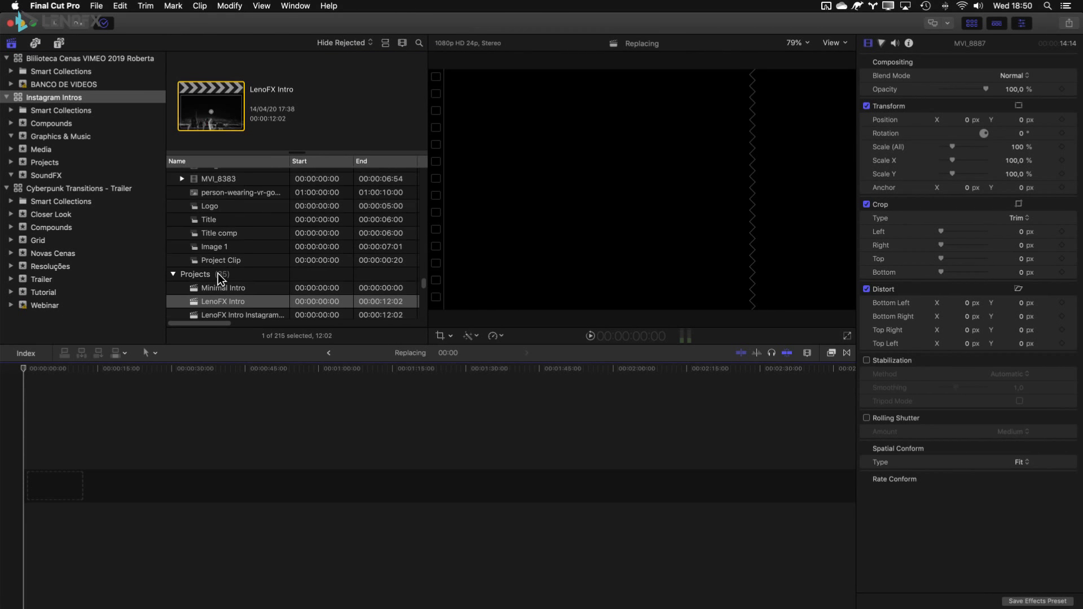
click(41, 150)
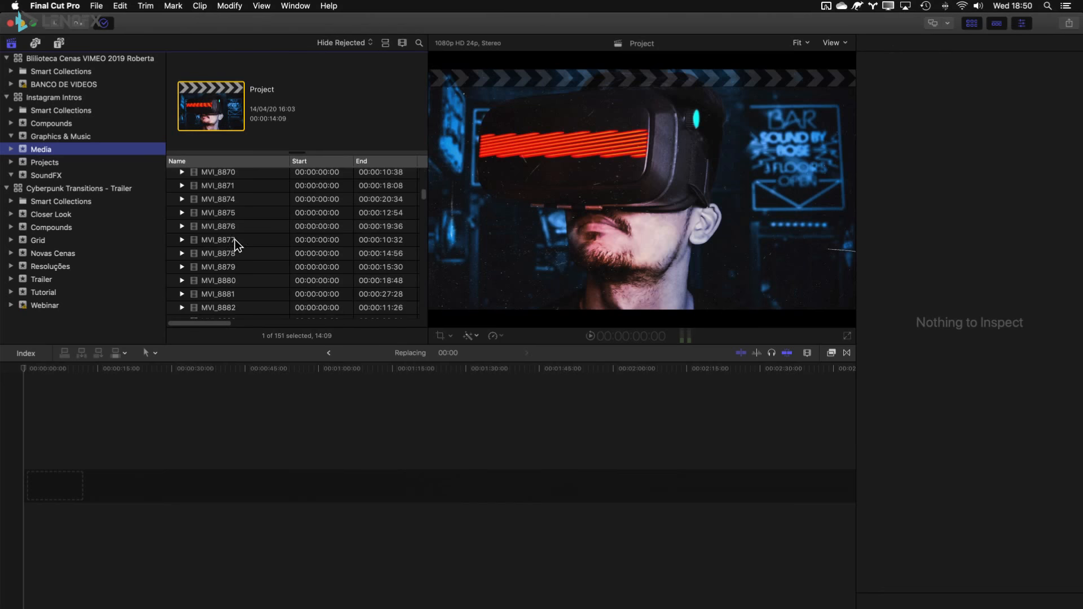
click(225, 235)
key(e)
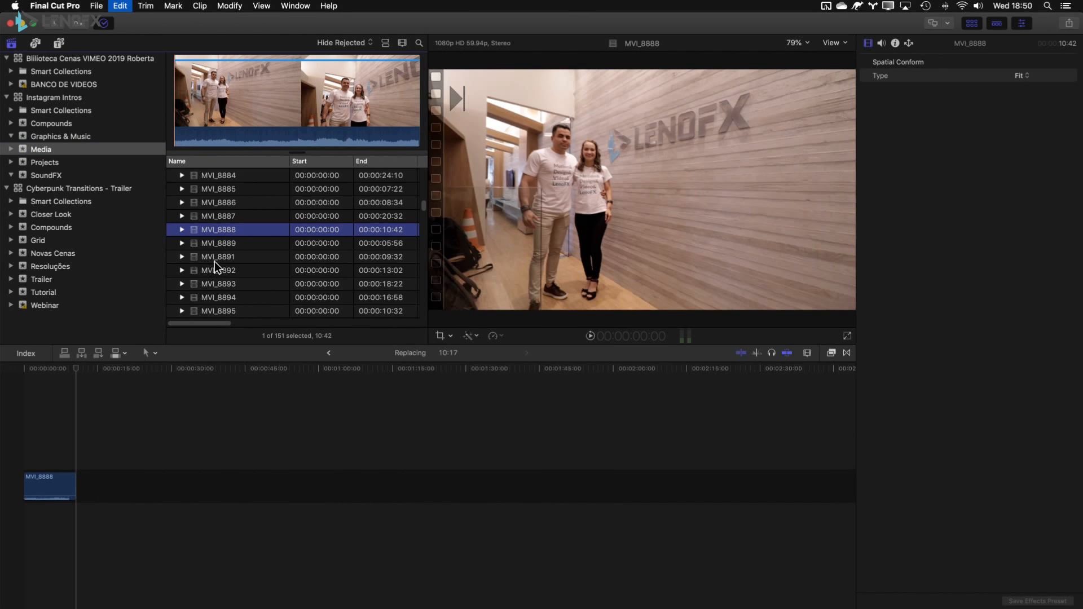
click(214, 259)
key(e)
key(shift+z)
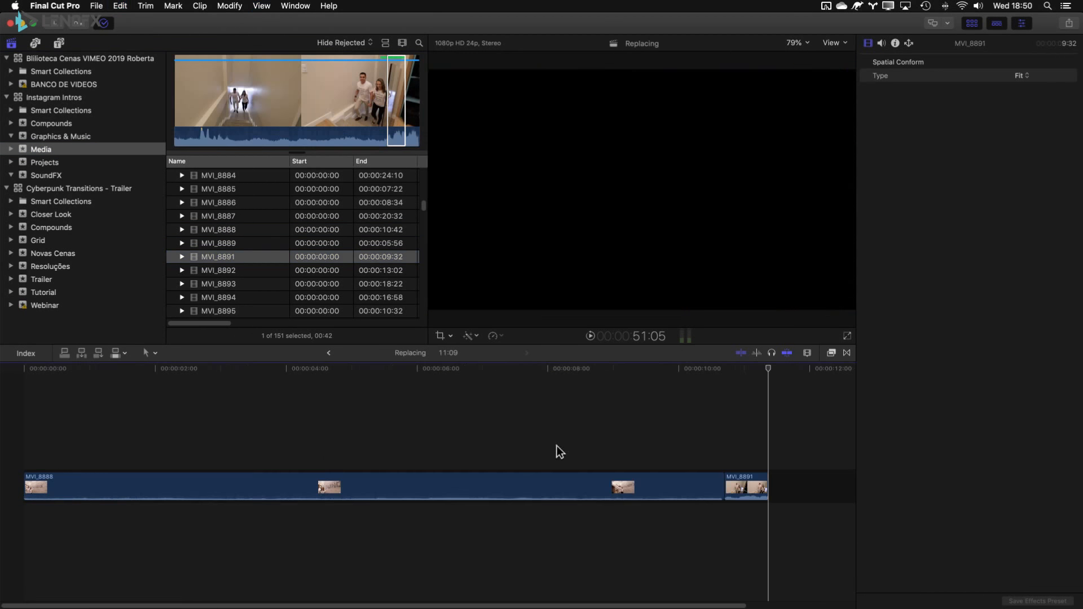
Trim the end of the MVI_8888 timeline clip to a duration of about 3:22.
click(749, 446)
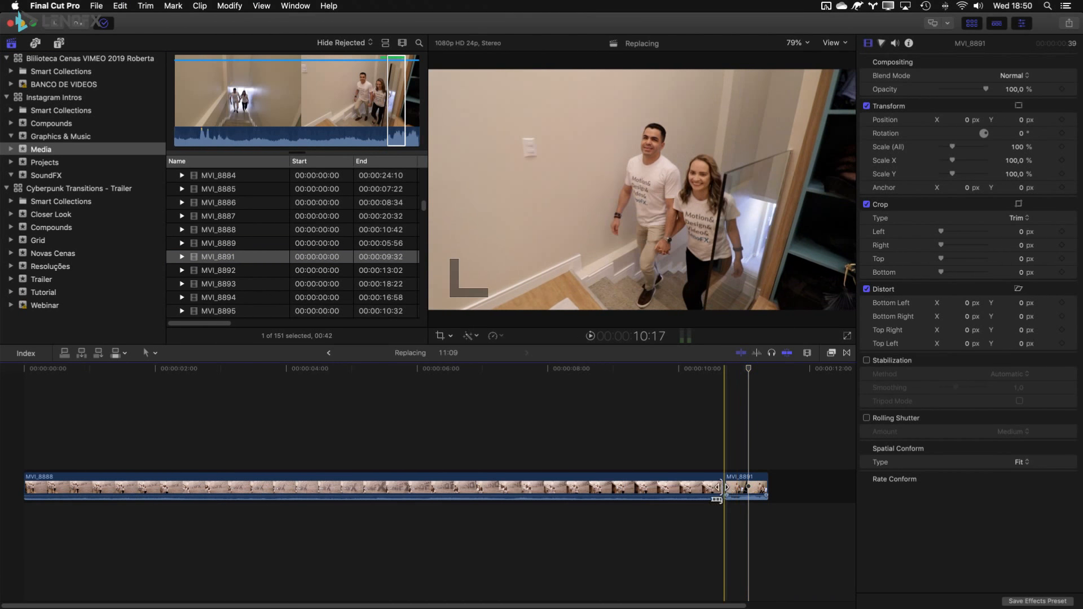
drag(725, 486, 240, 489)
key(shift+z)
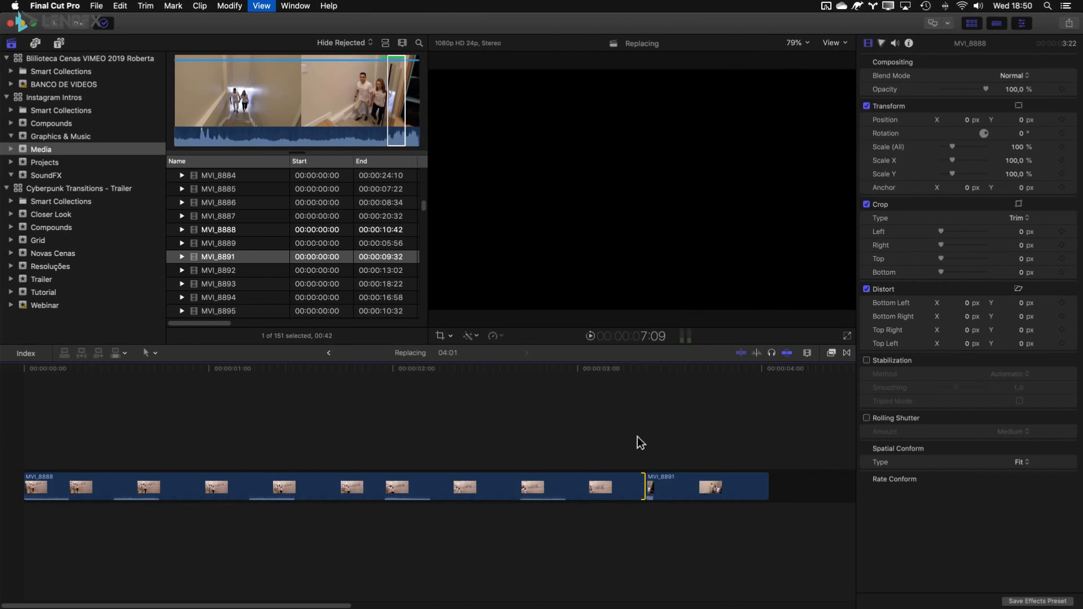
Crop the MVI_8891 timeline clip by about 517 px on its left and 420 px on its right.
click(715, 441)
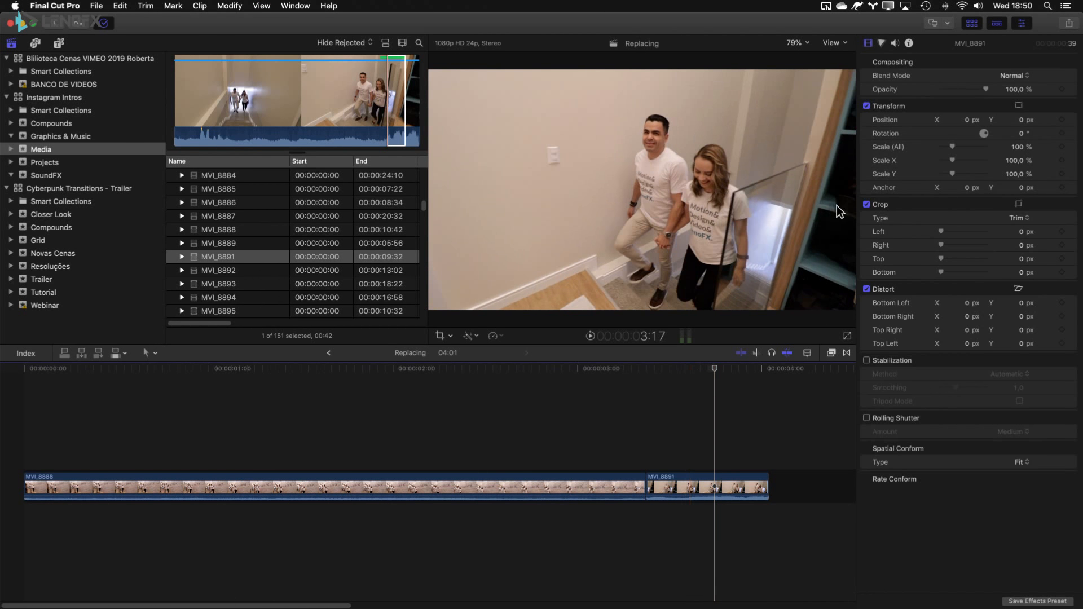
drag(939, 231, 958, 245)
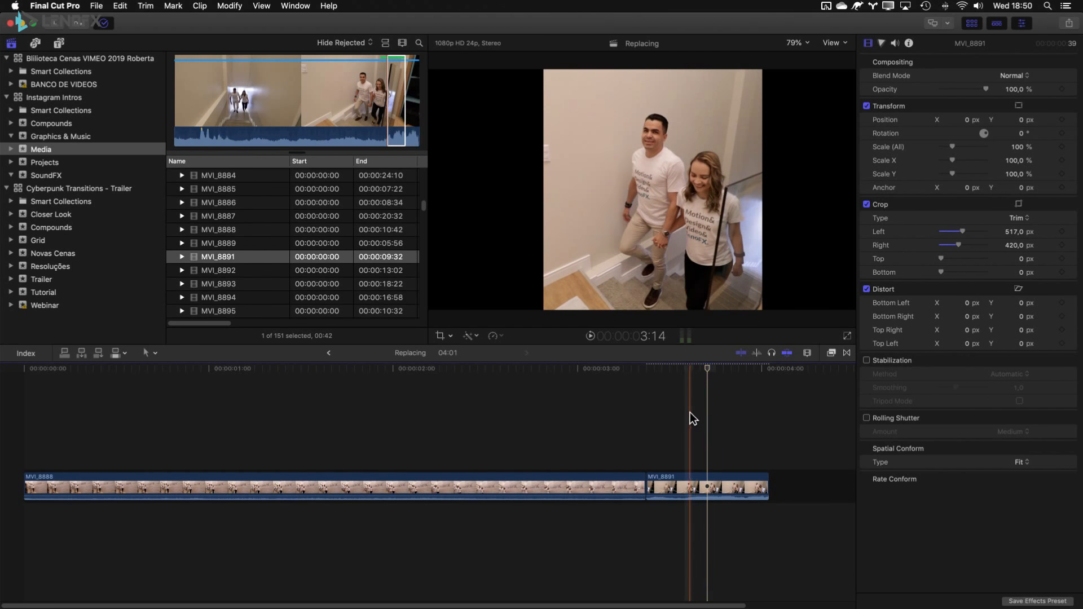
Replace the MVI_8891 clip in the timeline with a range of about 01:49 selected from MVI_8892, keeping the original clip length.
click(210, 270)
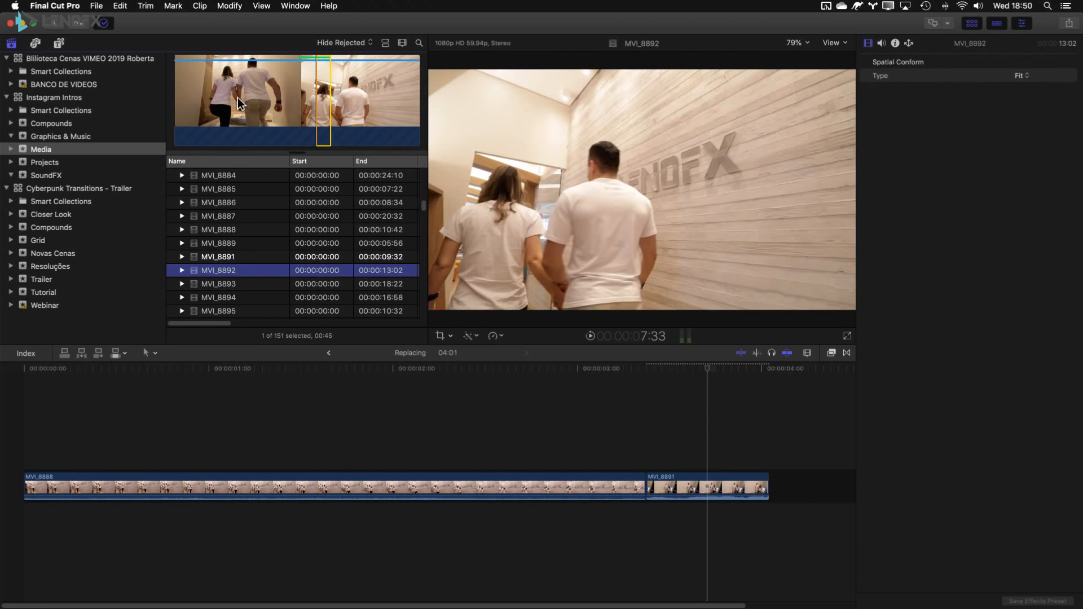
drag(256, 99, 270, 99)
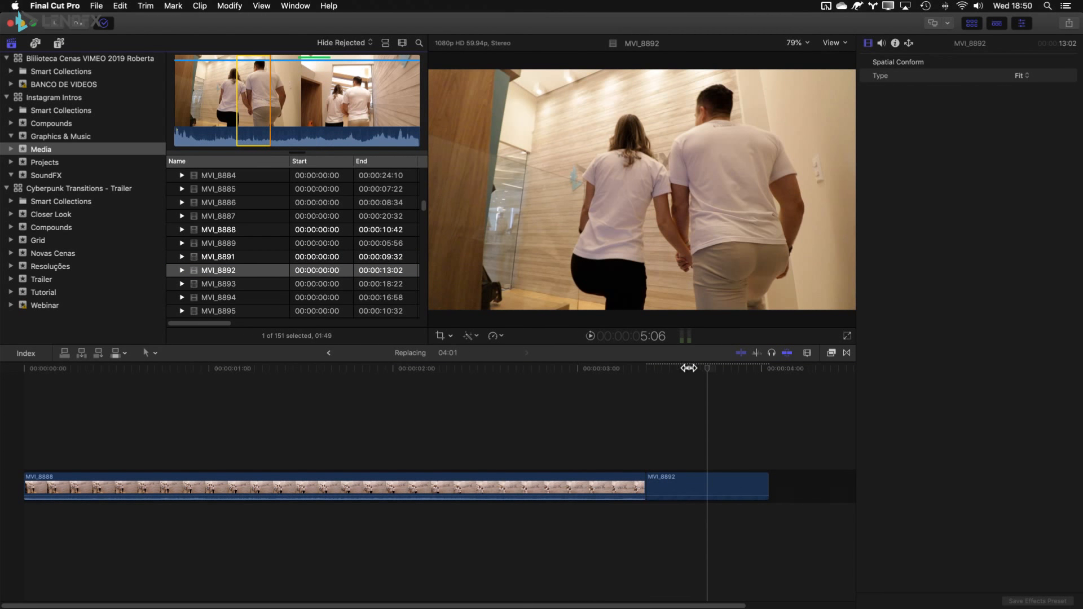
click(708, 370)
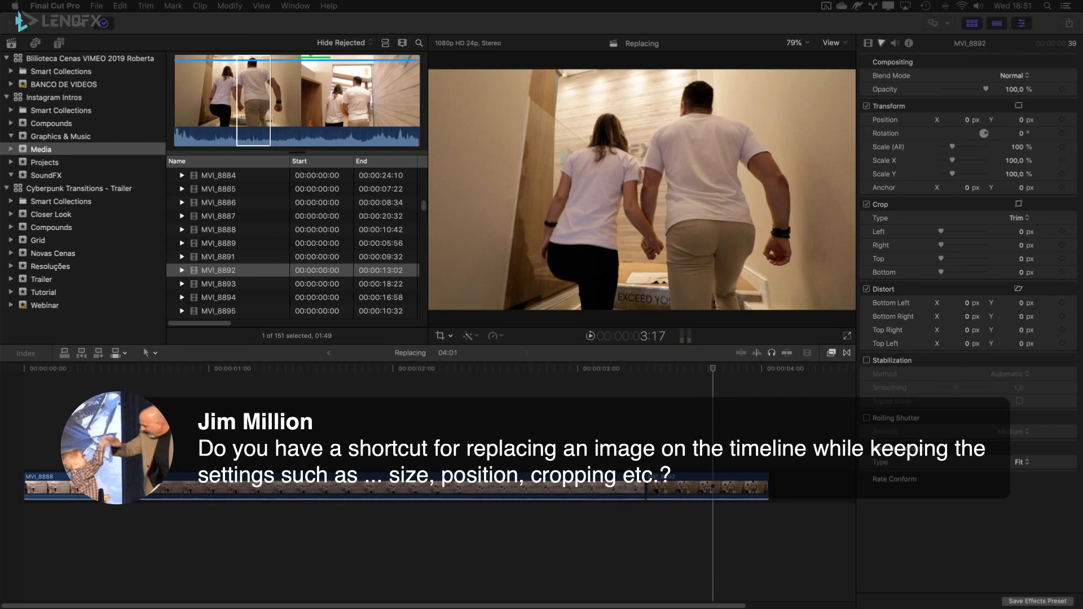
Turn the MVI_8892 timeline clip into a compound clip named Replacing Clip in the Compounds event.
click(671, 435)
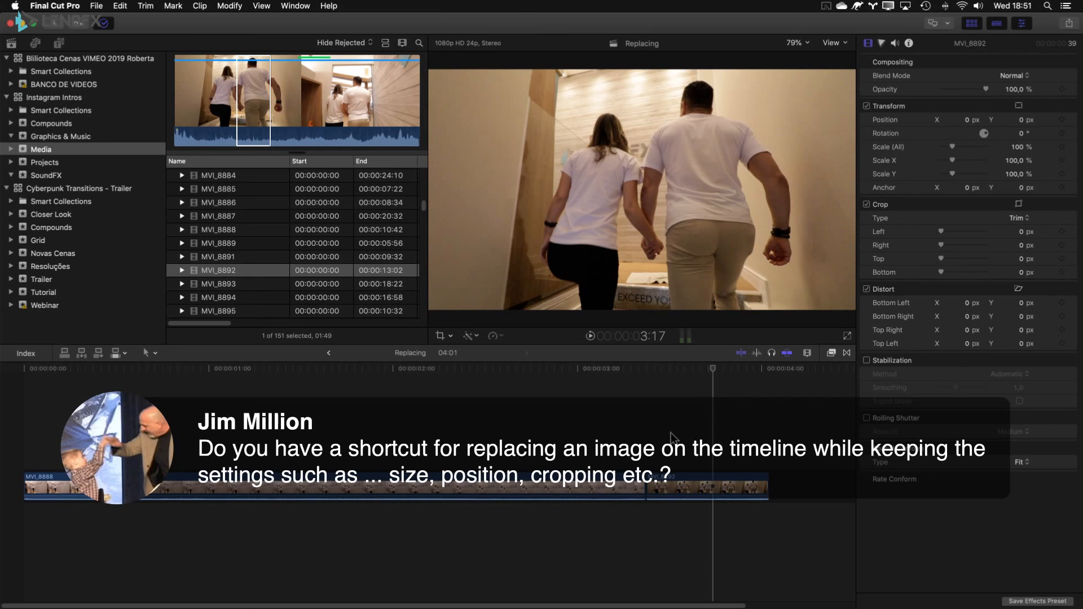
click(698, 419)
click(695, 492)
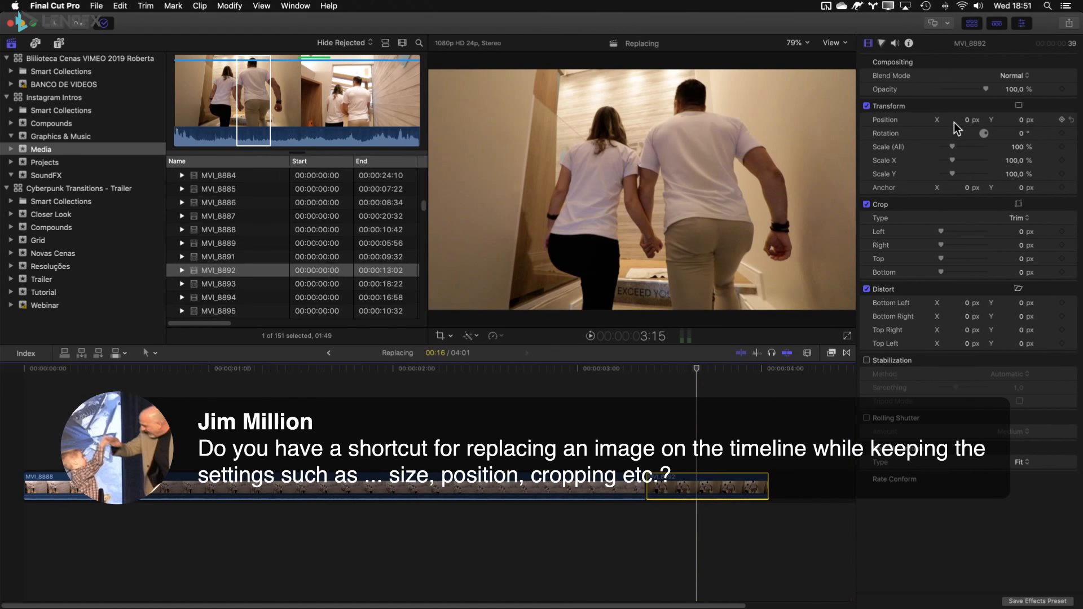
click(681, 510)
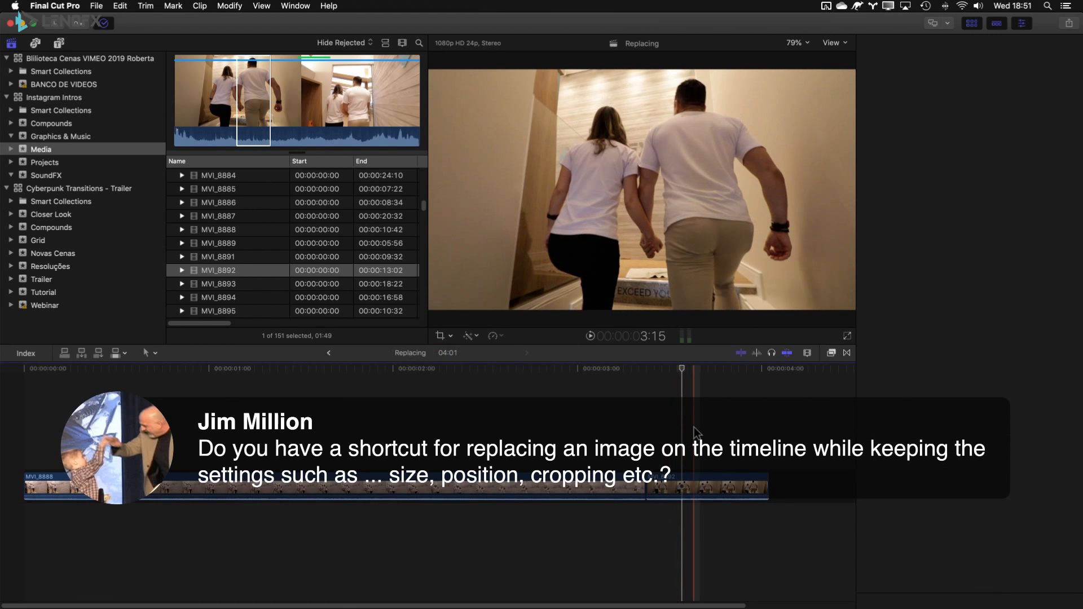
click(699, 497)
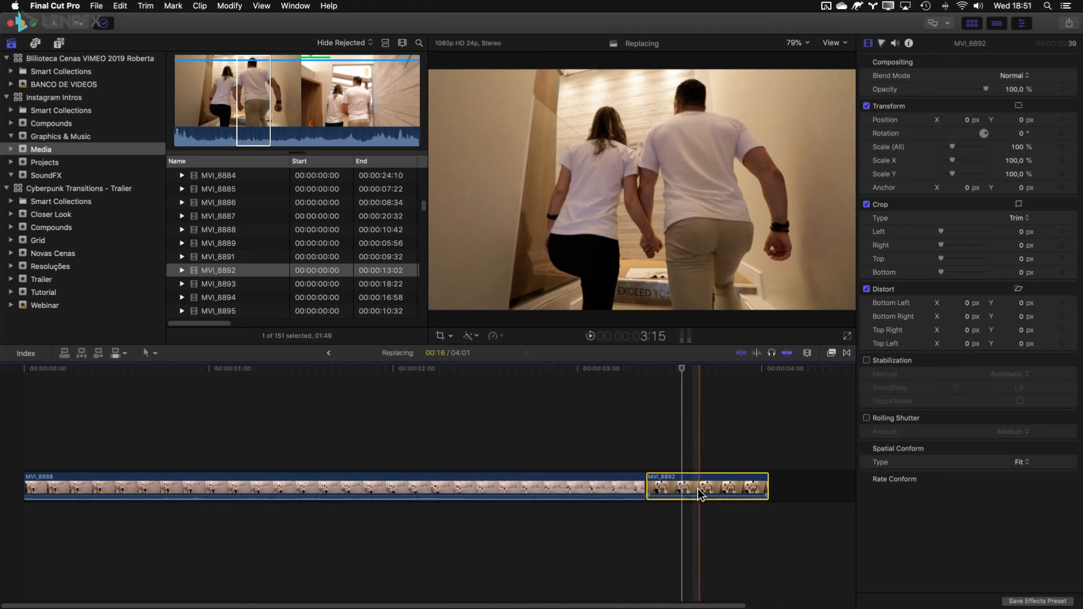
right_click(700, 492)
mouse_move(723, 482)
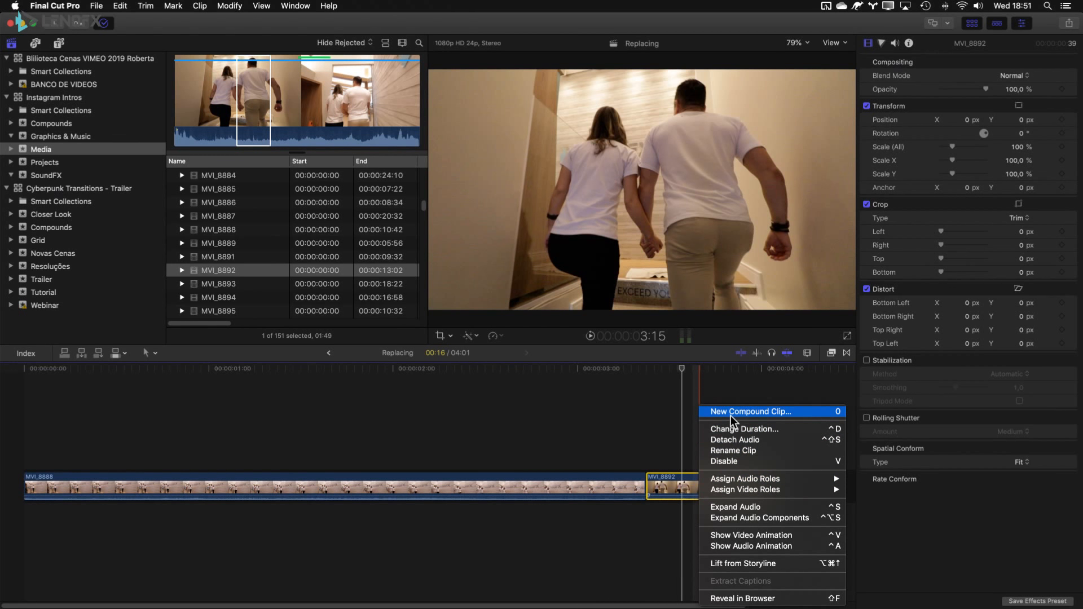
click(679, 499)
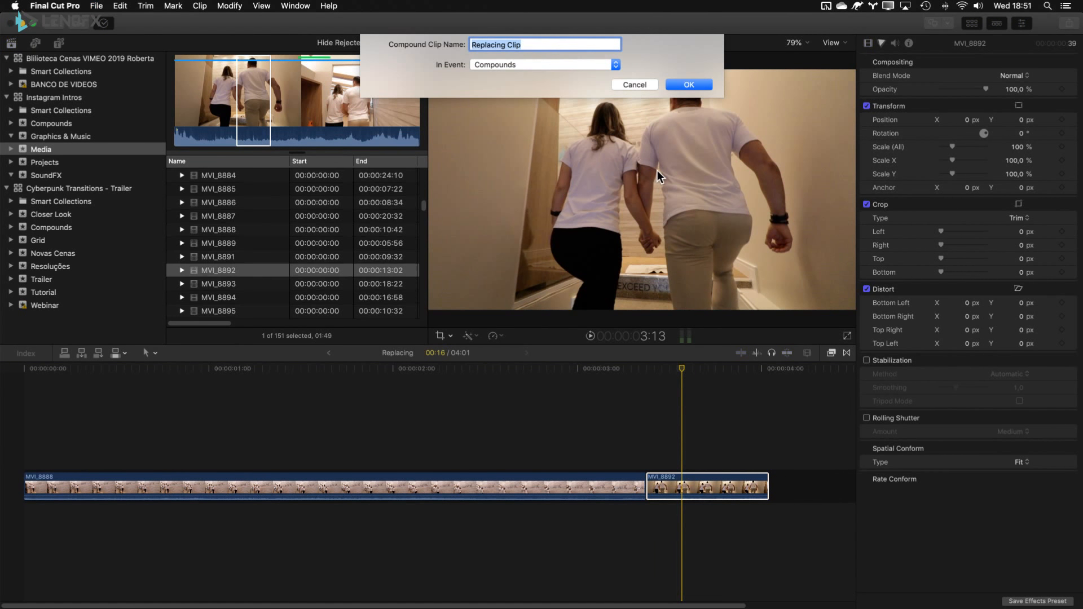
key(Return)
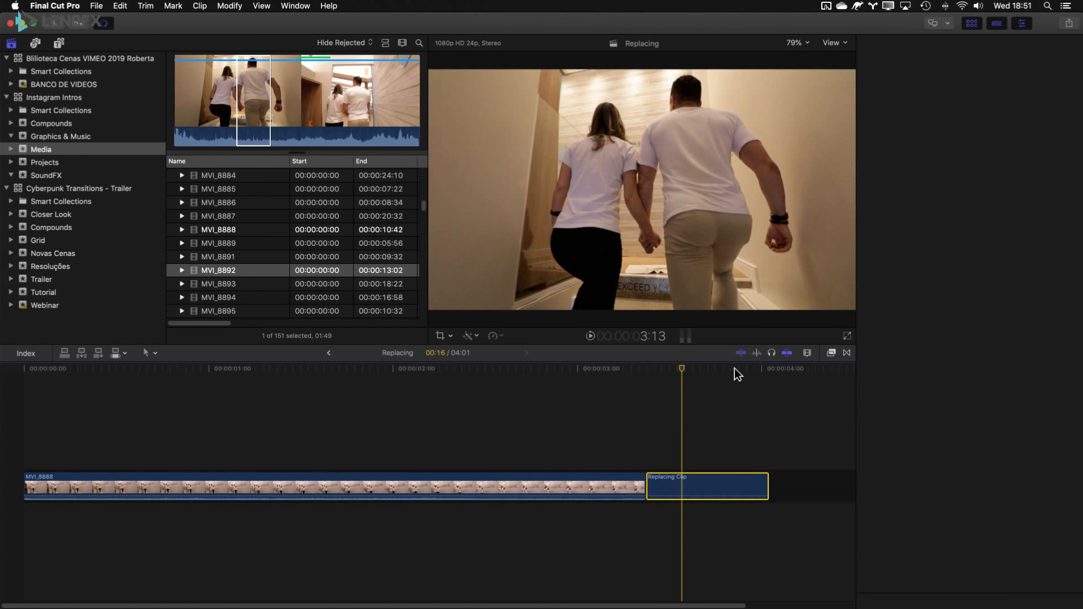
Crop the Replacing Clip compound by 193 px left and 227 px right, scale it to 79% and set its X position to -309.5 px.
drag(682, 369, 698, 369)
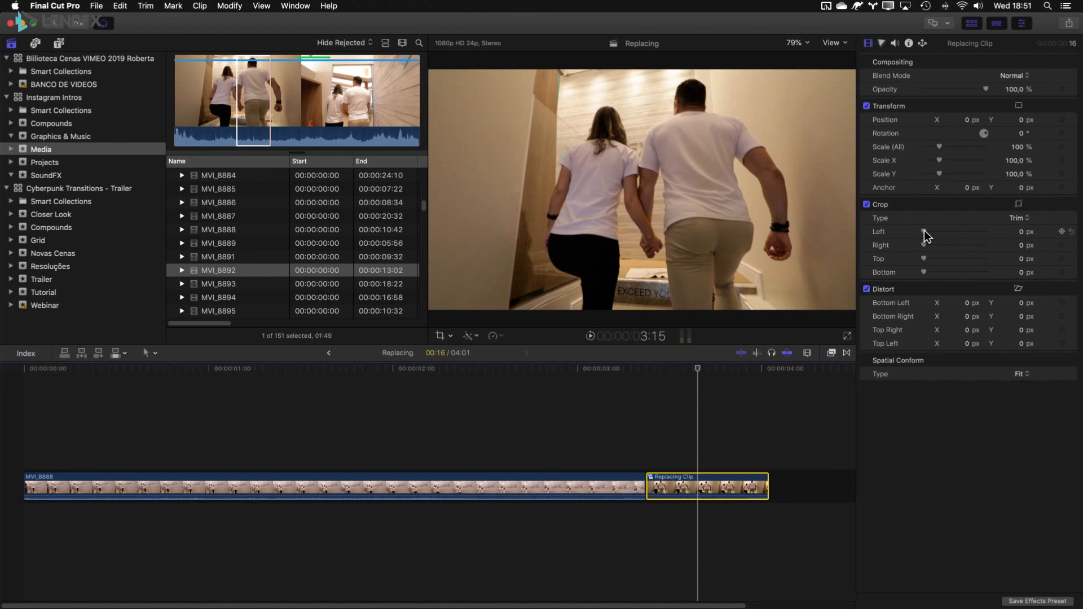
drag(924, 231, 938, 251)
drag(939, 147, 975, 124)
Inside the Replacing Clip compound, replace MVI_8892 with a range of about 03:49 from MVI_8893, and return to the Replacing project.
double_click(692, 489)
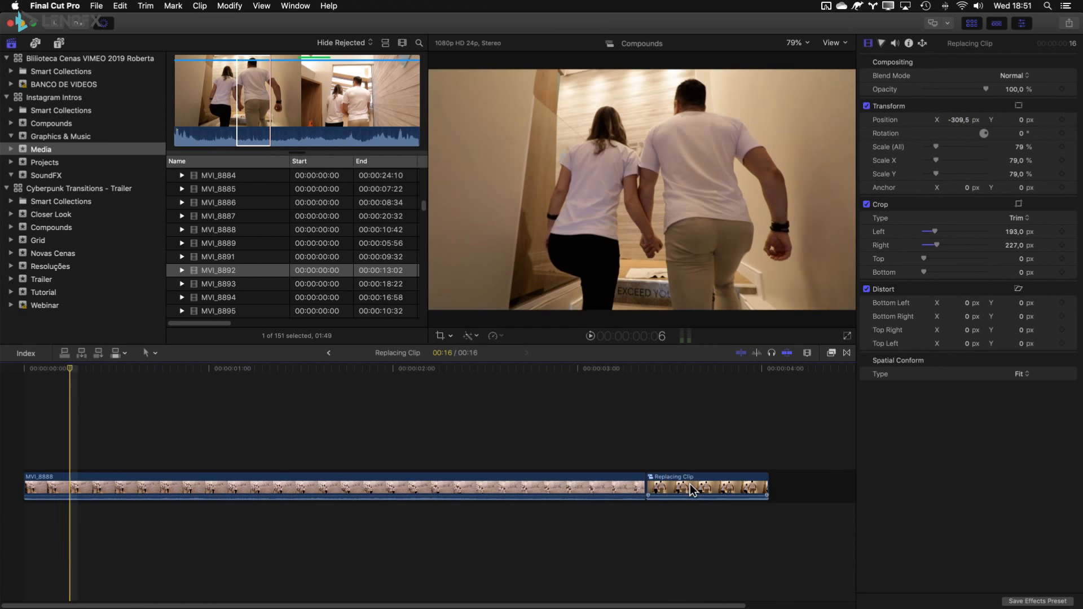
double_click(732, 489)
click(168, 433)
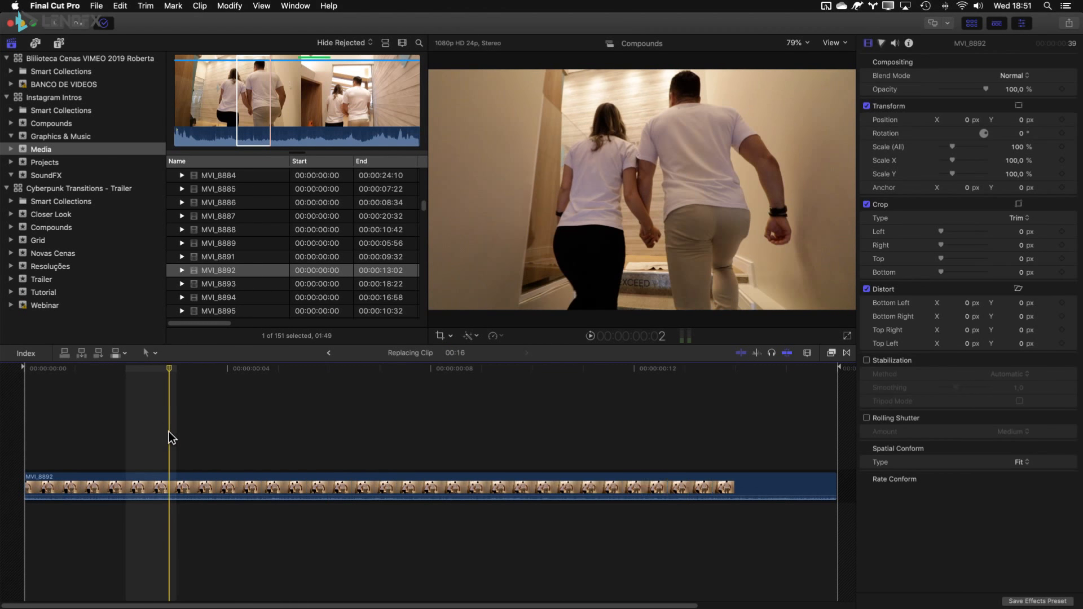
click(208, 283)
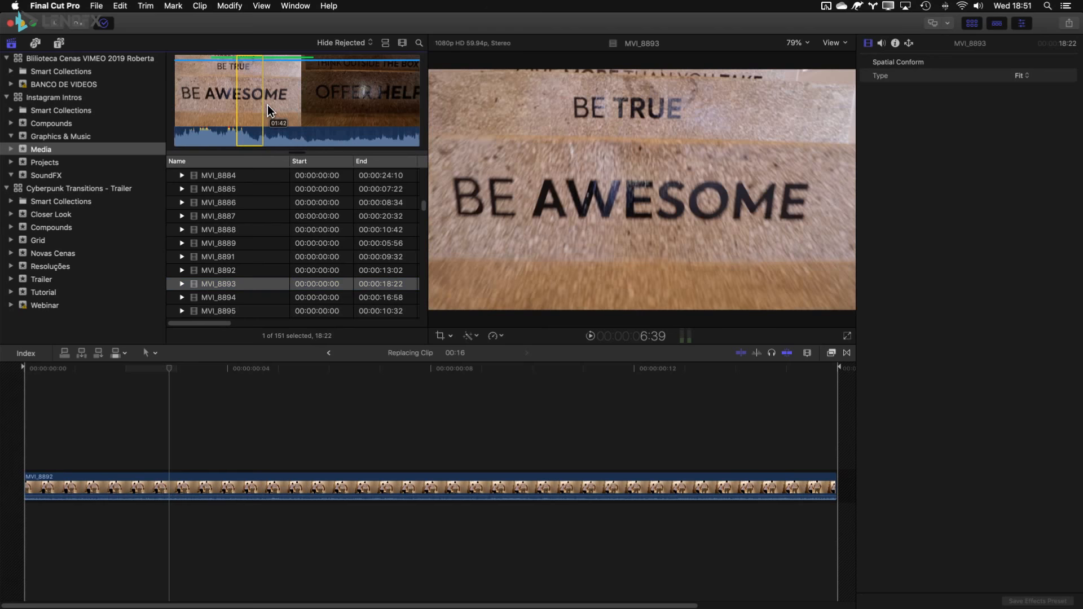
drag(264, 105, 287, 105)
key(shift+r)
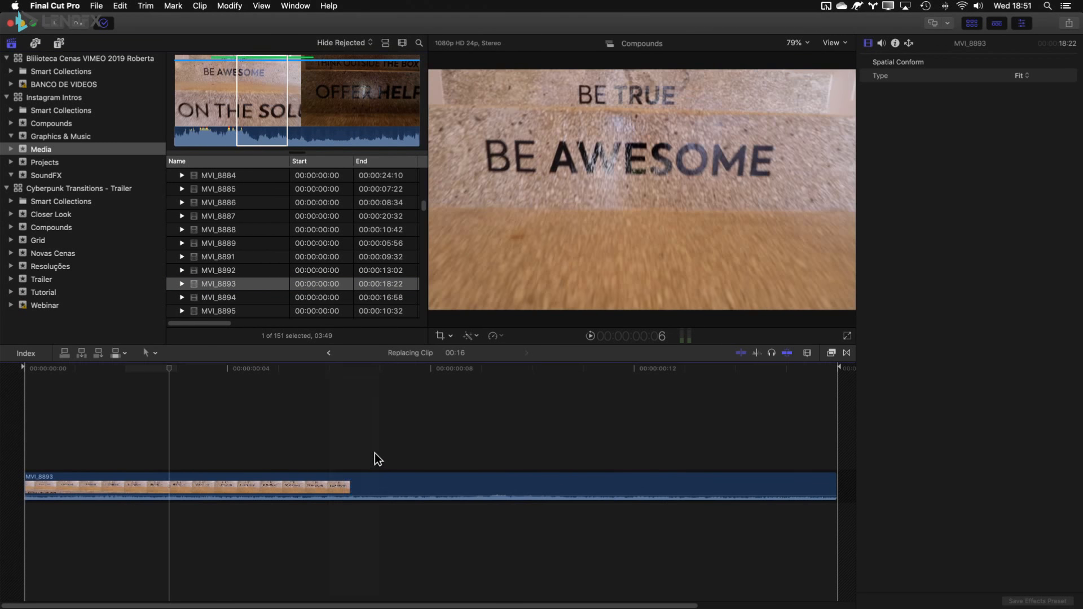
key(super+bracketleft)
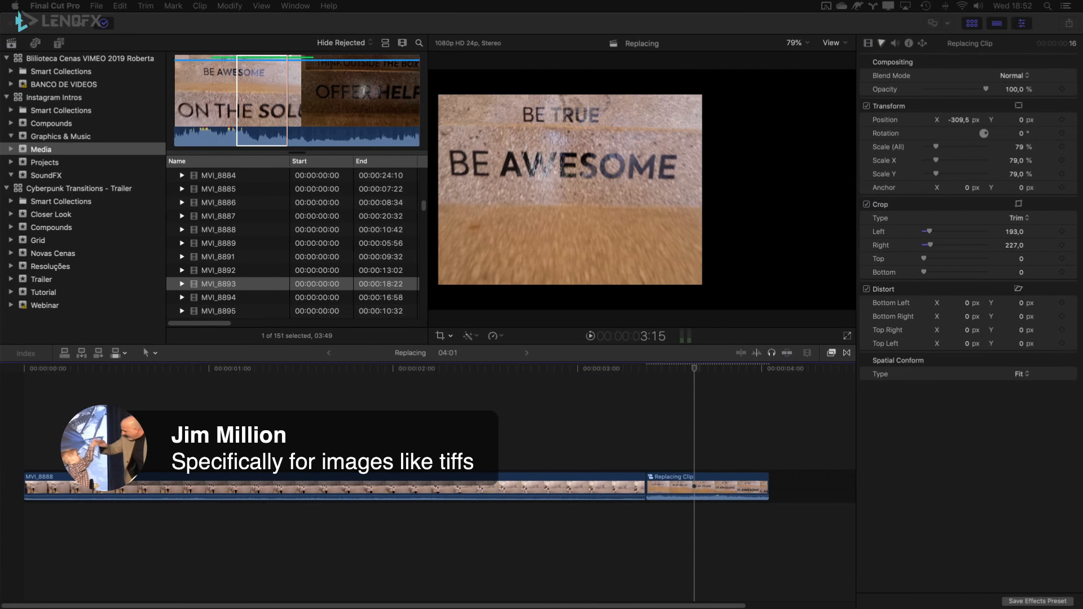
Scale the MVI_8888 timeline clip to 58%, crop its left side by 279 px and set its Y position to -183.2 px.
click(765, 425)
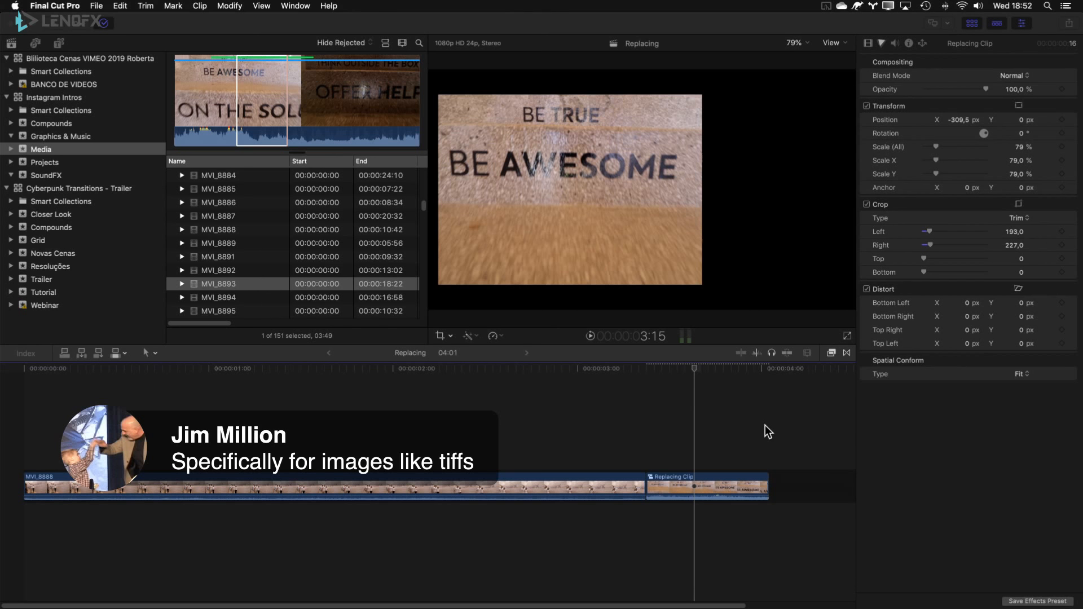
click(771, 425)
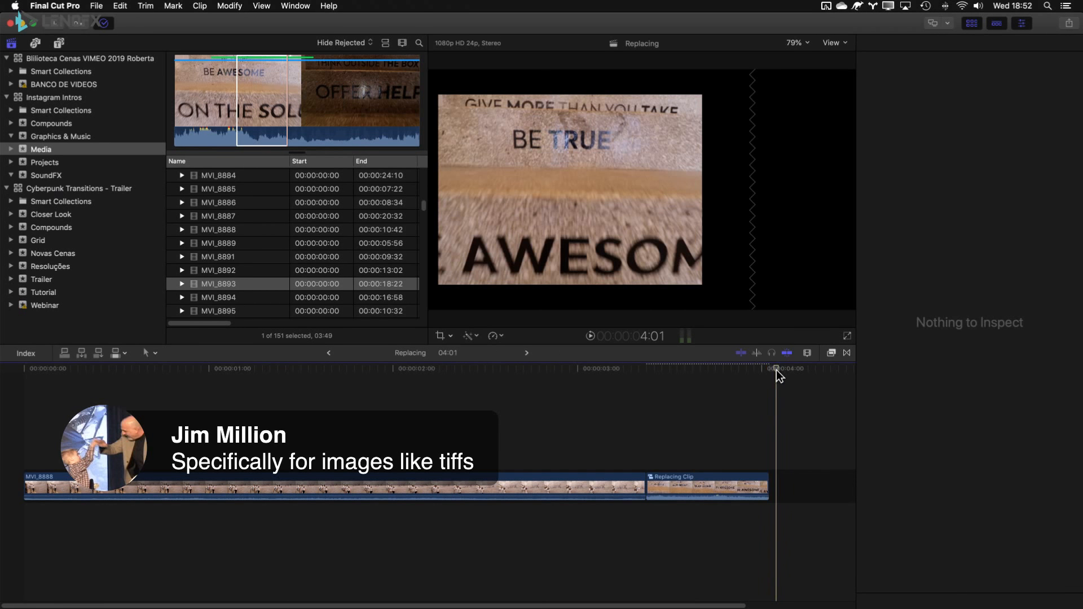
click(453, 485)
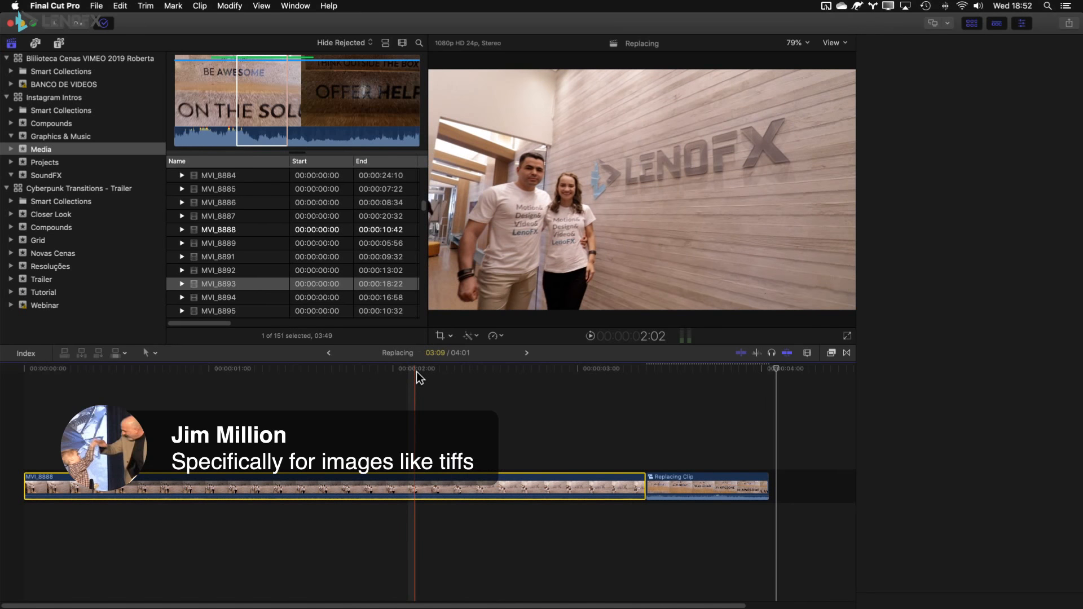
click(354, 368)
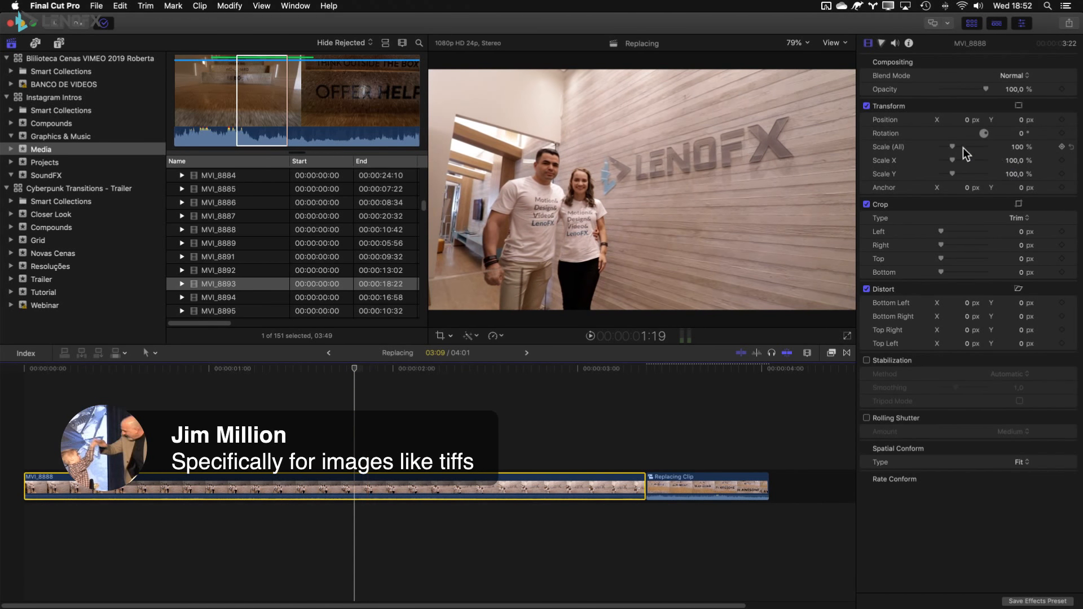
drag(952, 147, 949, 147)
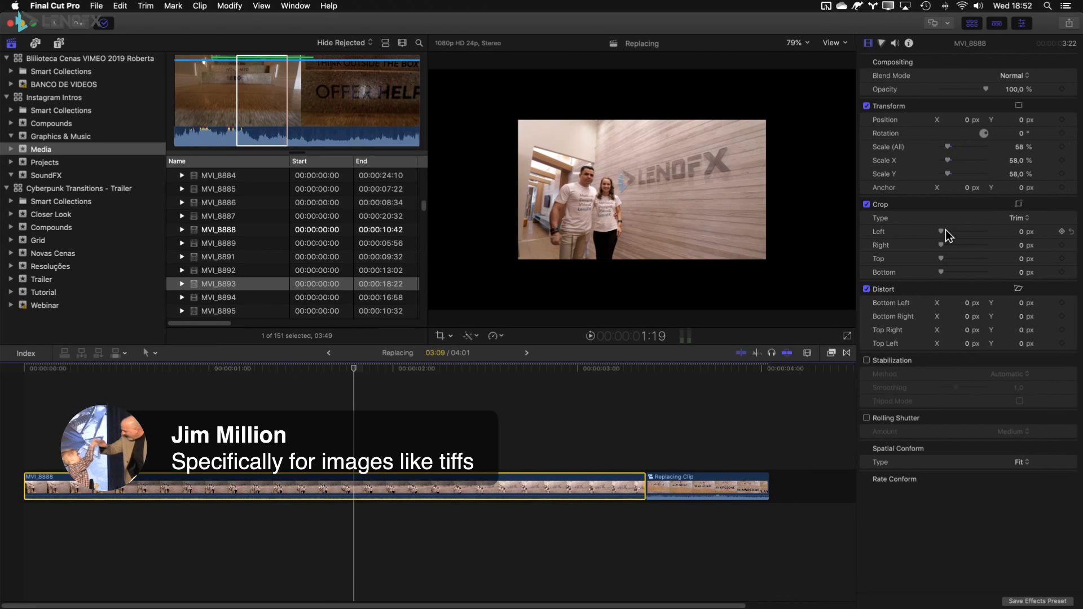
drag(945, 230, 952, 232)
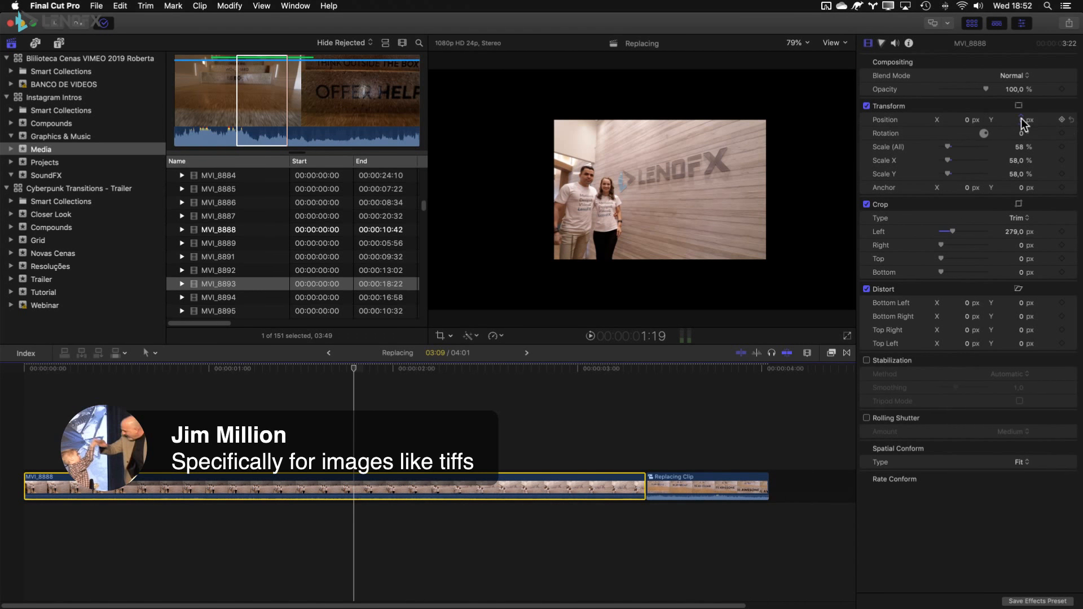
drag(1023, 121, 1020, 122)
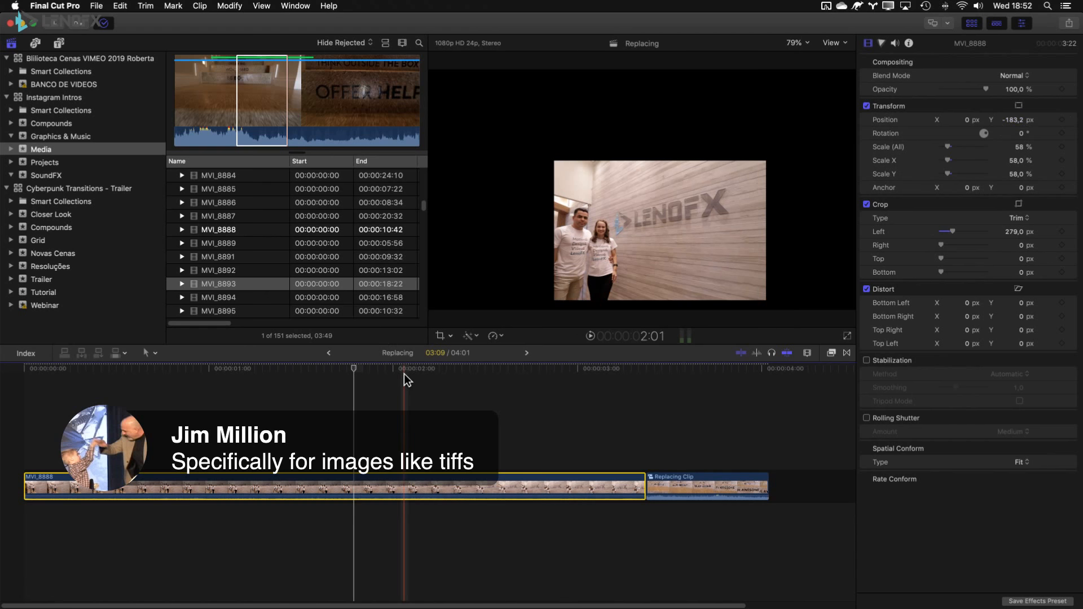
Hide the Inspector and append a range of about 06:13 from MVI_8894 to the end of the timeline.
click(226, 297)
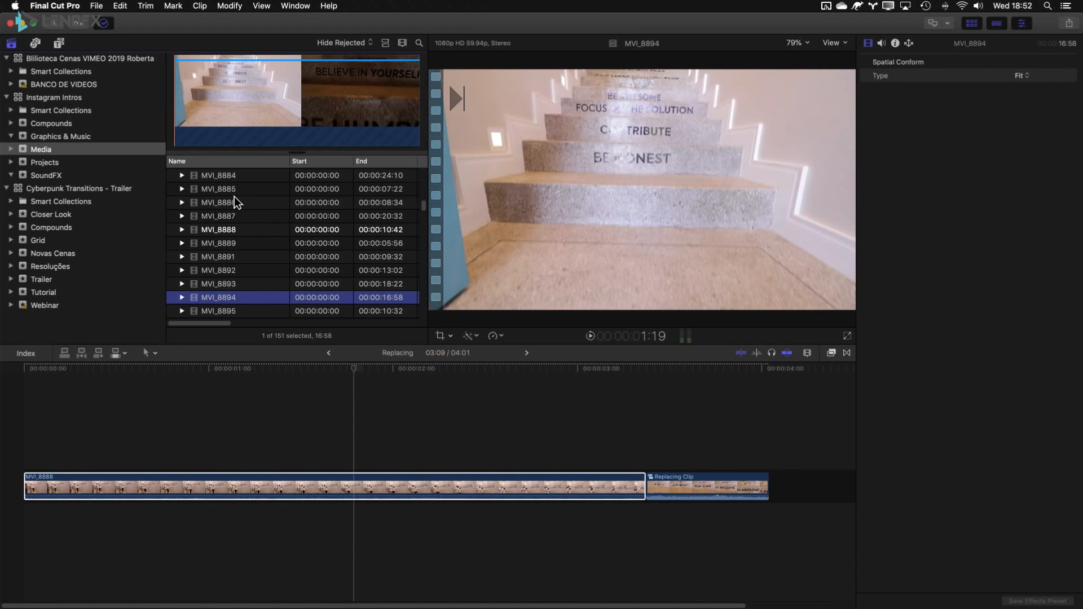
drag(233, 91, 324, 97)
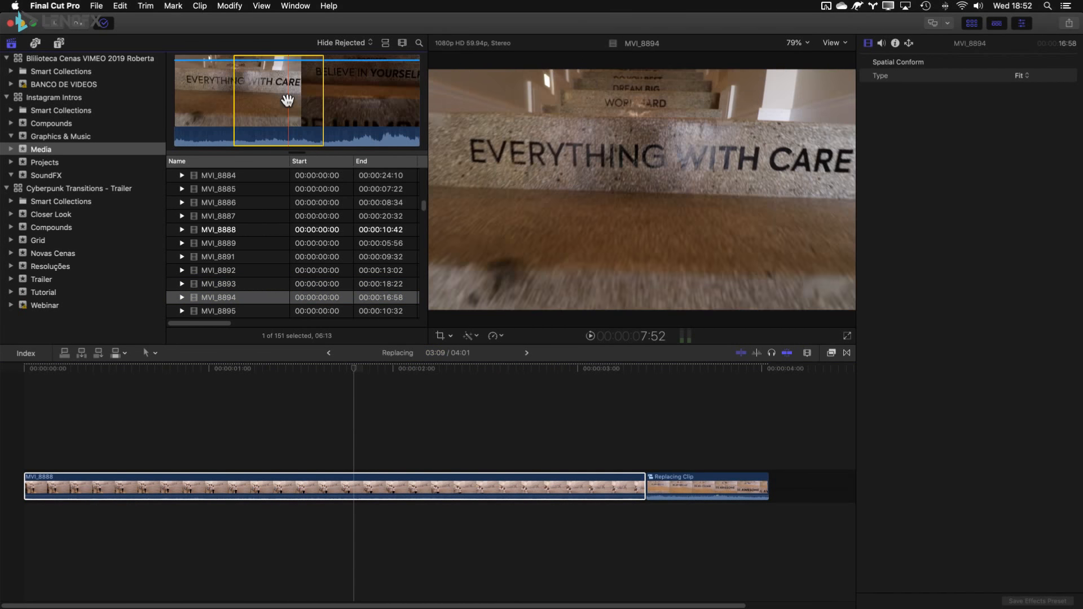
key(w)
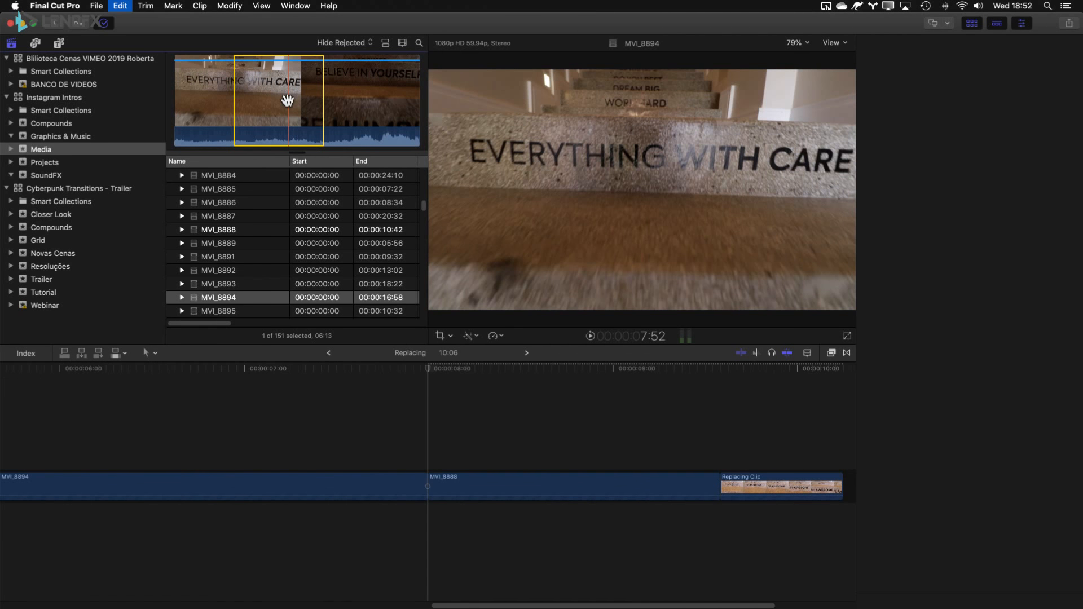
key(super+z)
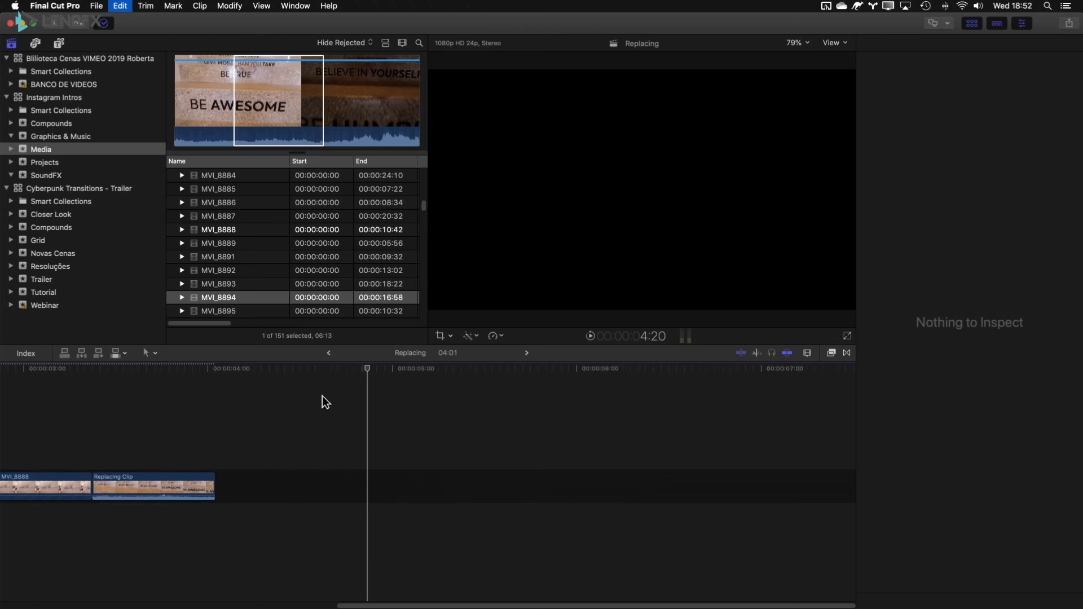
scroll(322, 396, left, 10)
key(super+4)
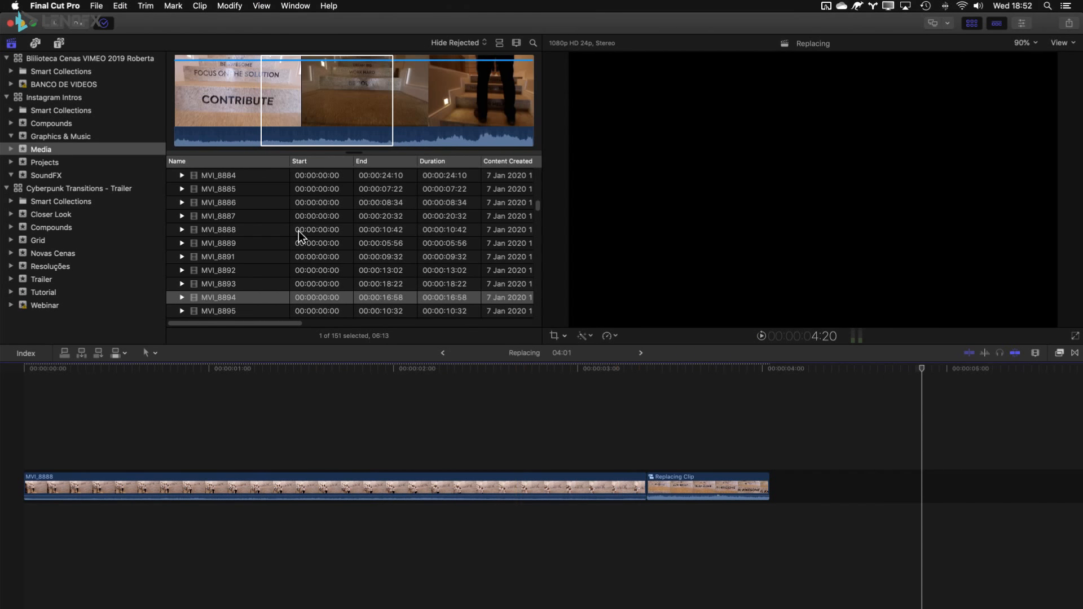
drag(327, 102, 817, 484)
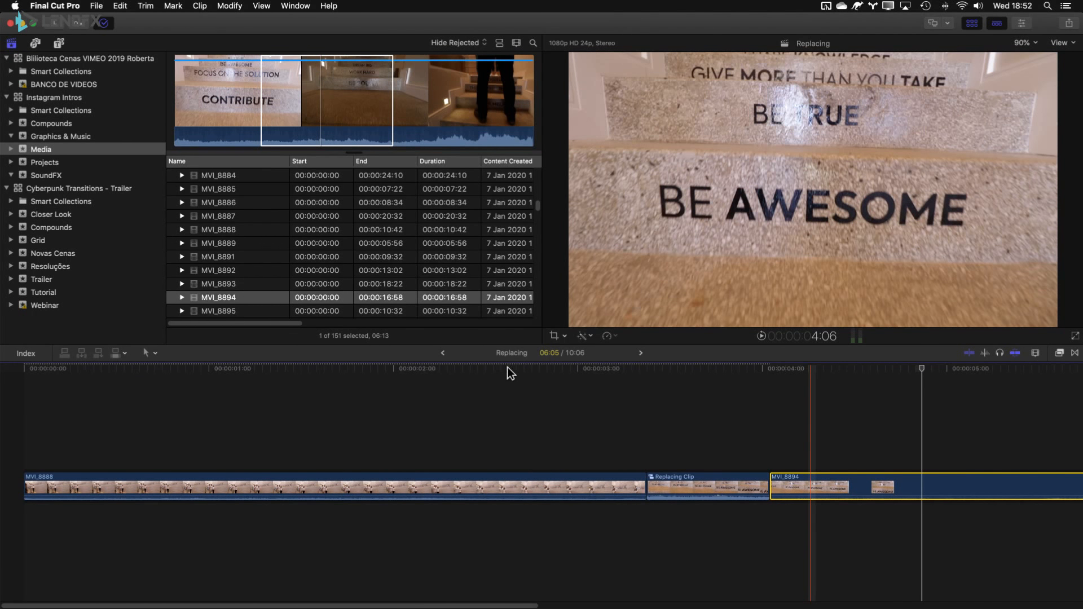
Copy the MVI_8888 timeline clip and try to paste its effects onto the MVI_8894 clip.
drag(507, 367, 472, 371)
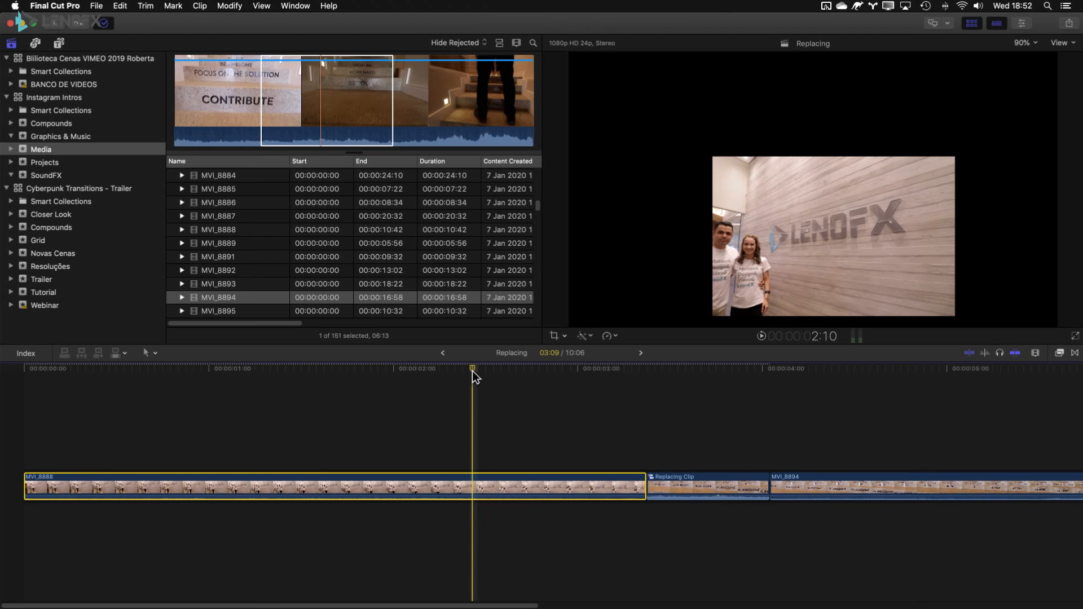
key(super+c)
drag(817, 435, 848, 489)
key(super+minus)
key(super+minus)
key(super+minus)
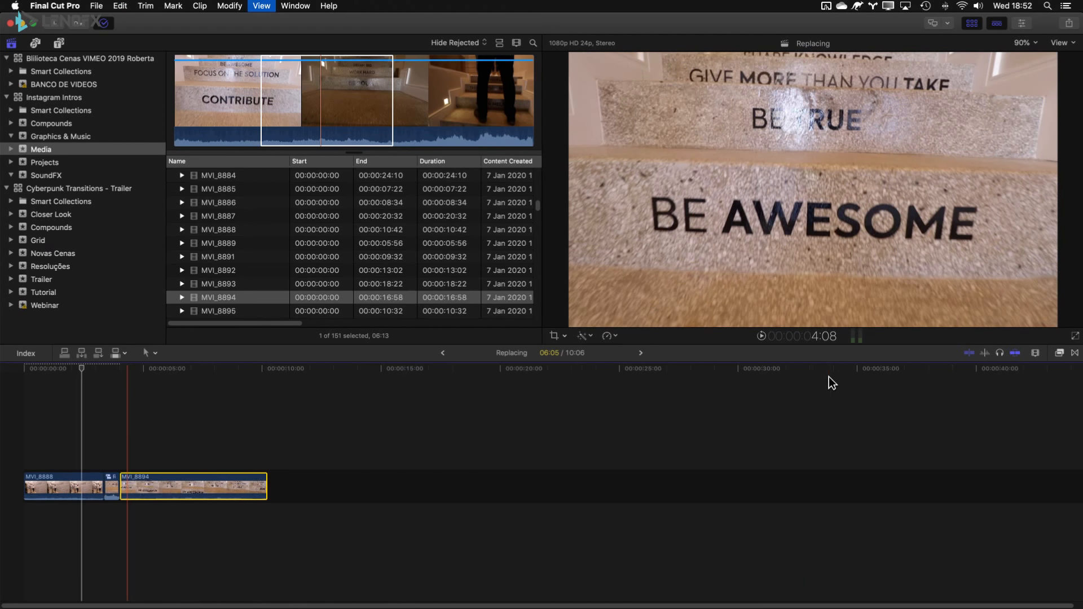
drag(200, 368, 195, 370)
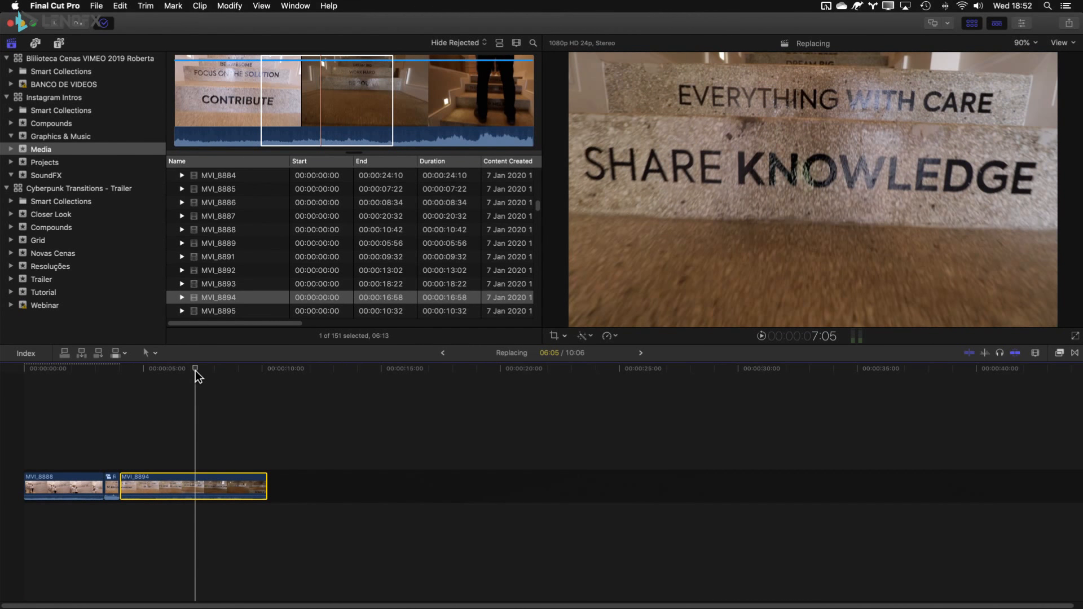
key(alt+super+v)
key(Up)
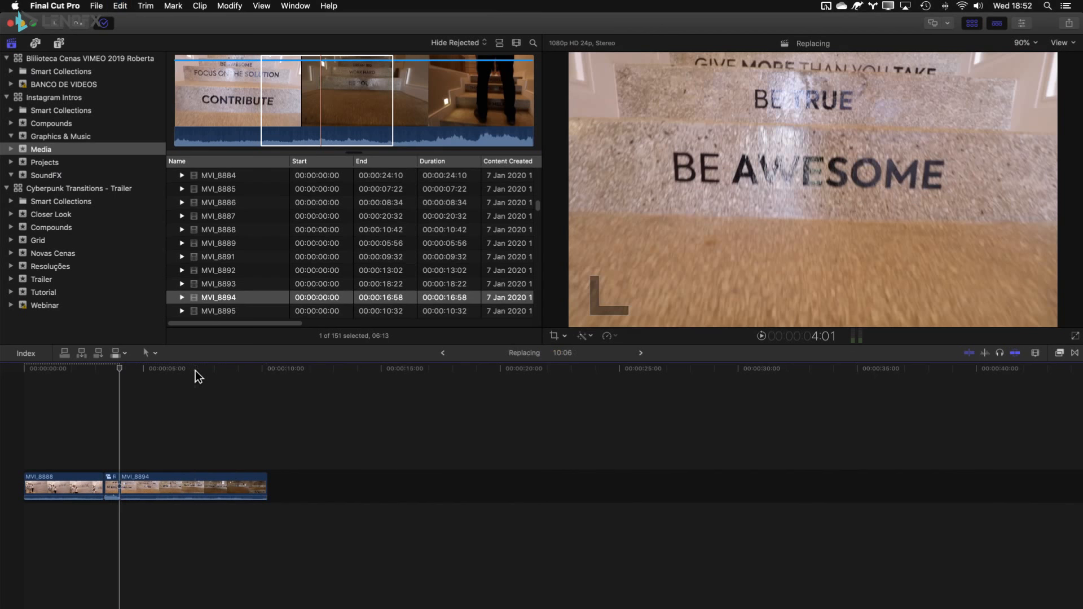
Paste the Position, Scale and Crop attributes of MVI_8888 onto the MVI_8894 clip with keyframe timing Stretch to Fit, and undo the paste.
drag(181, 388, 225, 542)
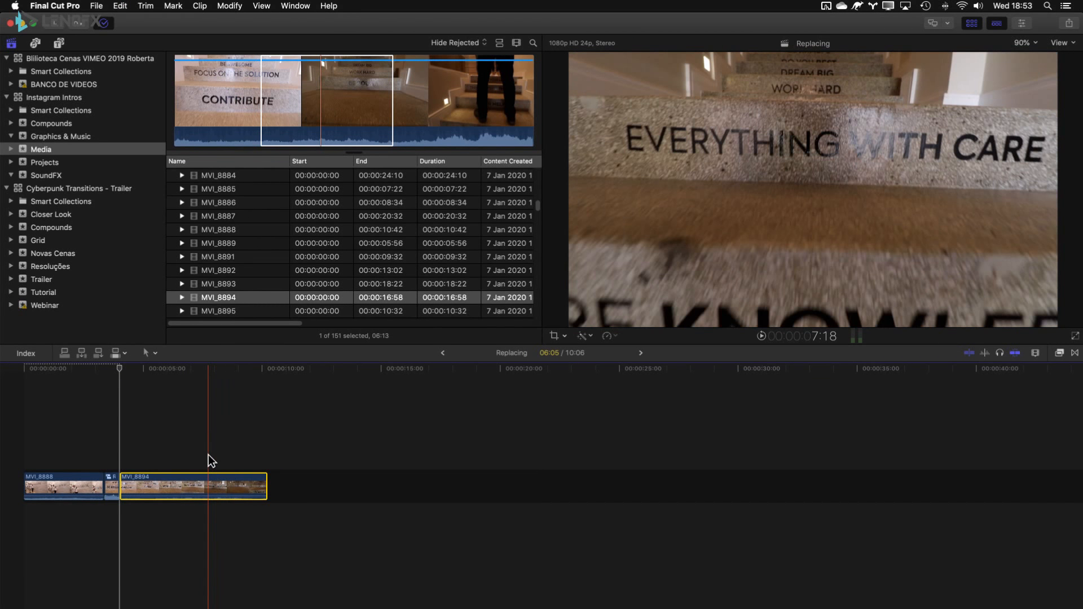
click(173, 370)
drag(172, 367, 171, 367)
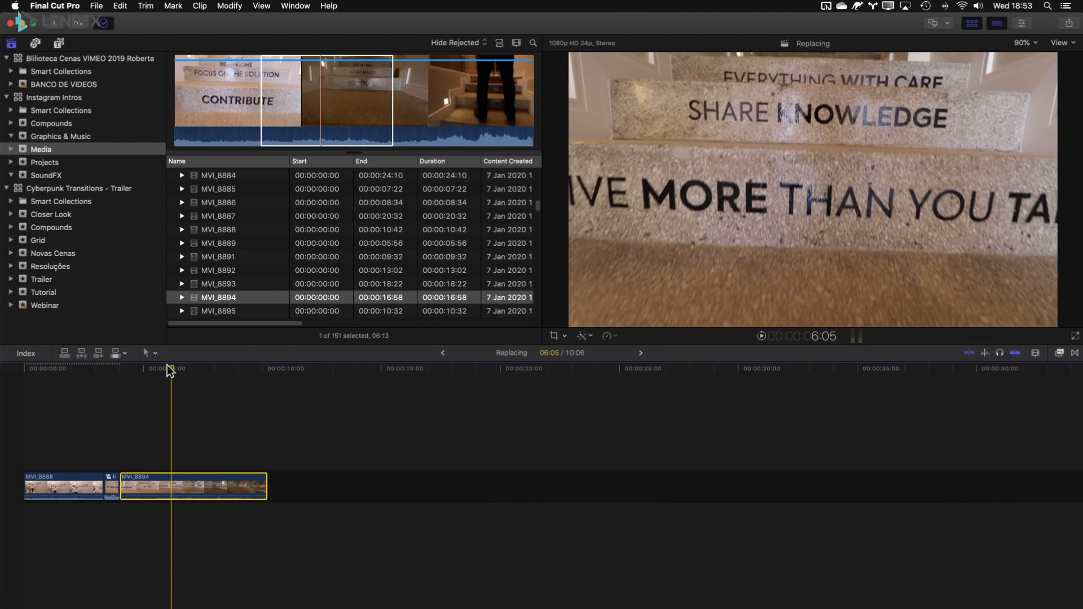
key(super+shift+v)
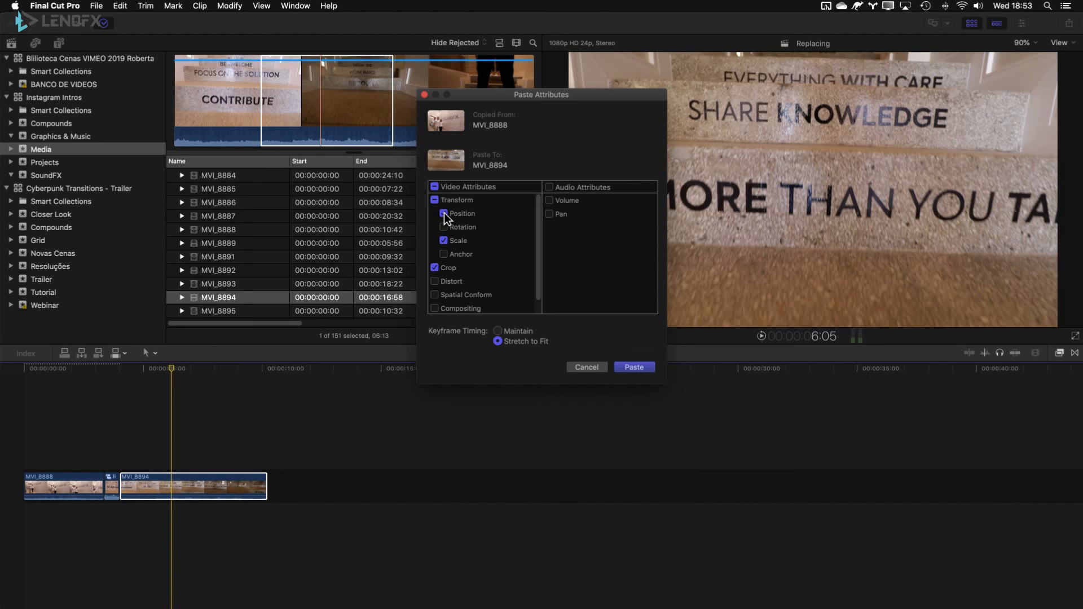
click(636, 368)
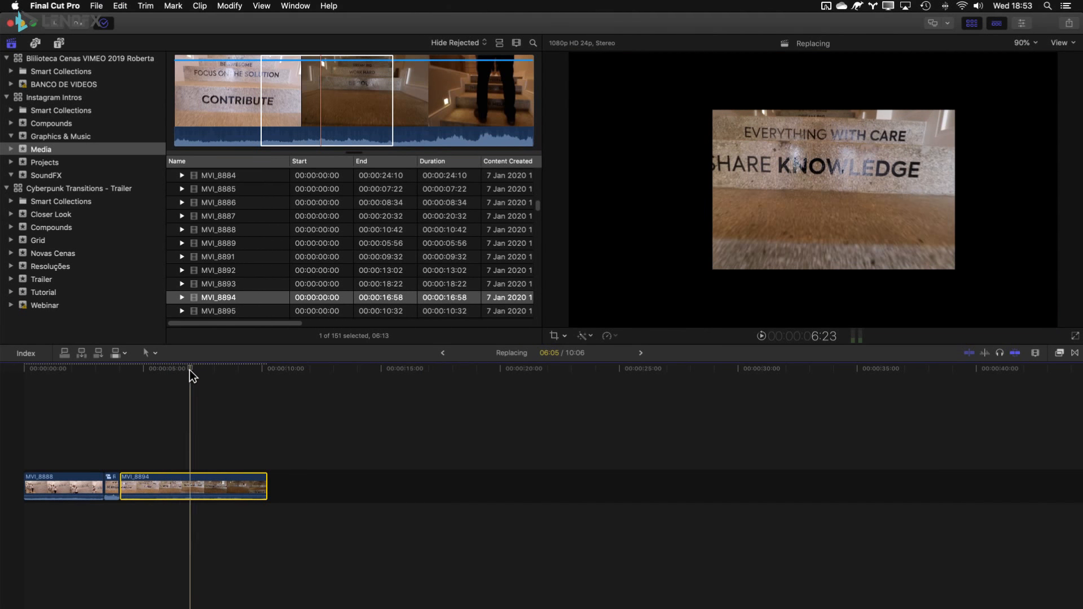
key(super+z)
click(190, 486)
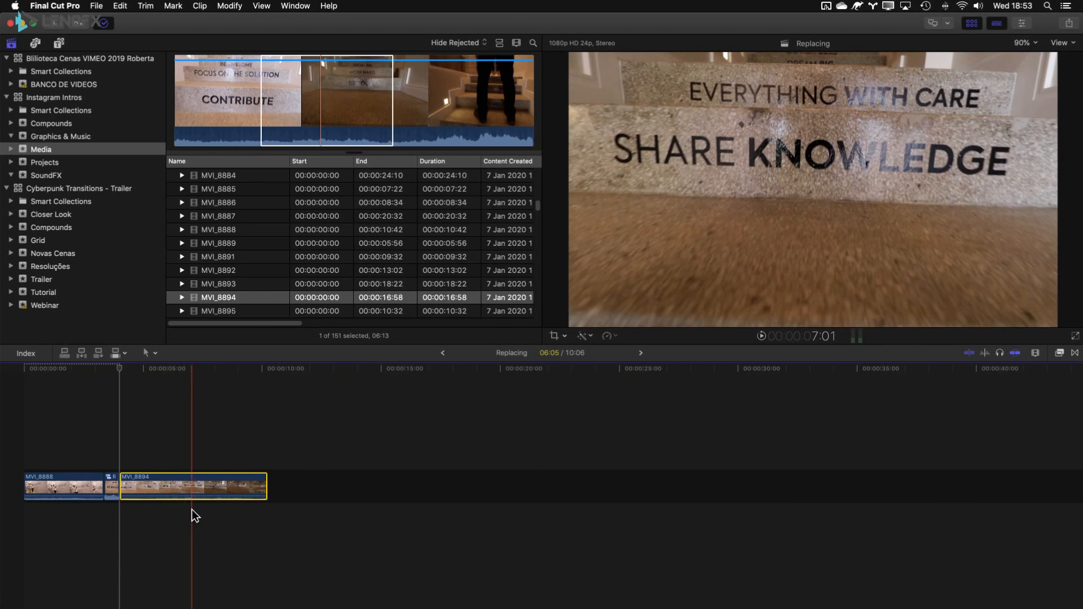
Open Paste Attributes for the MVI_8894 timeline clip, leave it unapplied and park the playhead at 07:07.
click(120, 6)
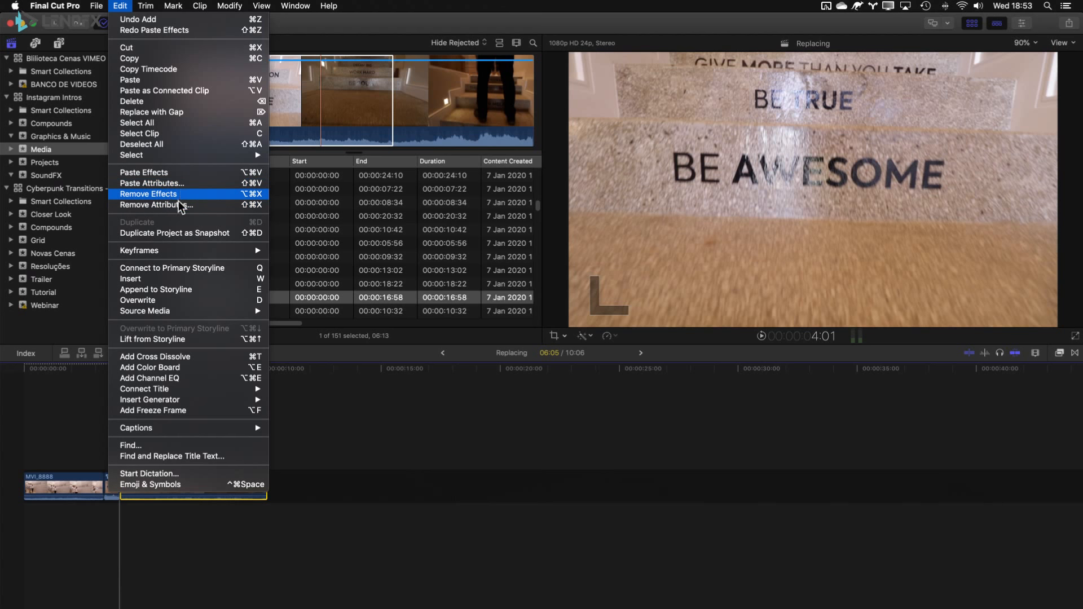
click(170, 184)
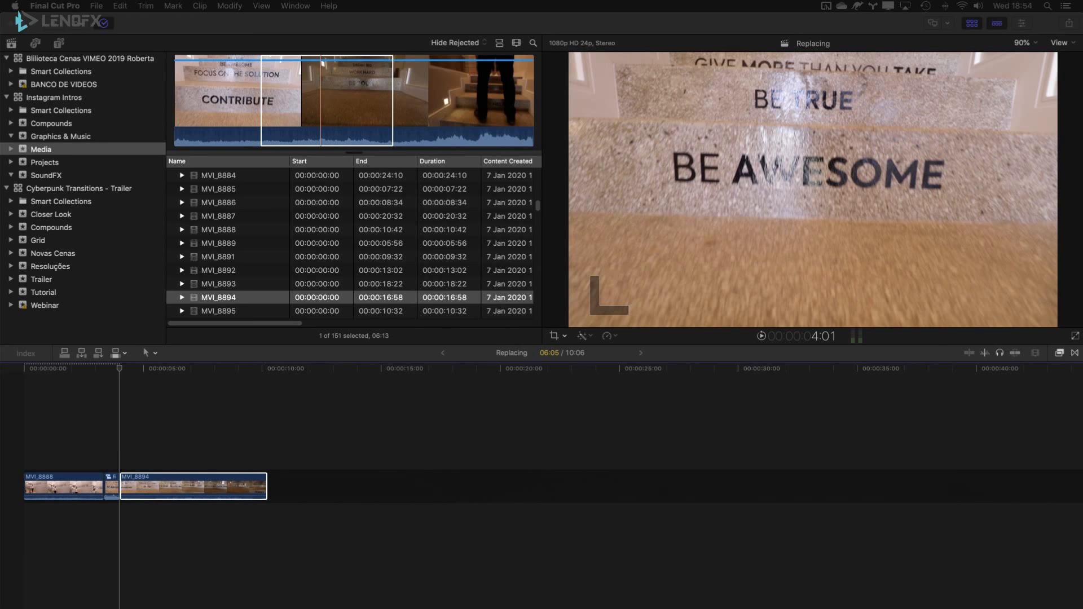
drag(201, 370, 198, 373)
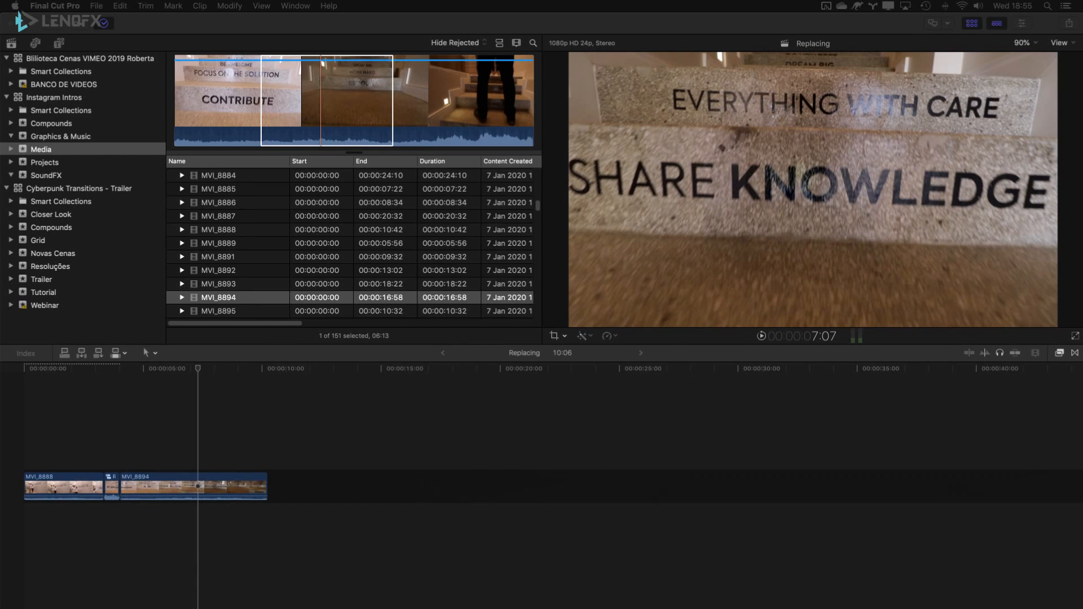
click(139, 402)
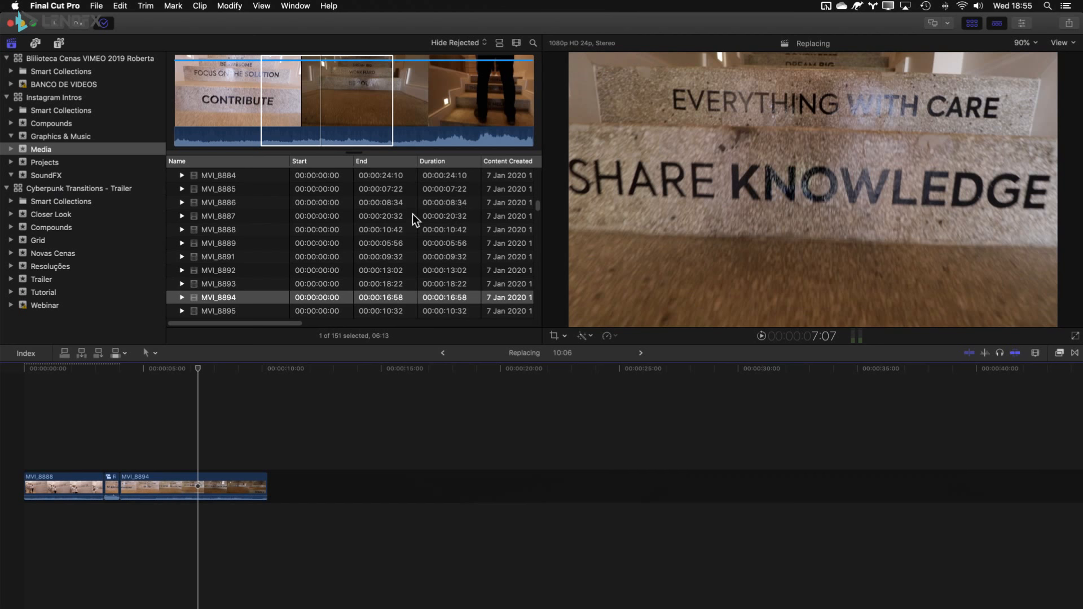
Open the media import window and preview MVI_8362.MP4 and MVI_8363.MP4 in the VIDEO 1 folder of the Marketing drive.
click(201, 256)
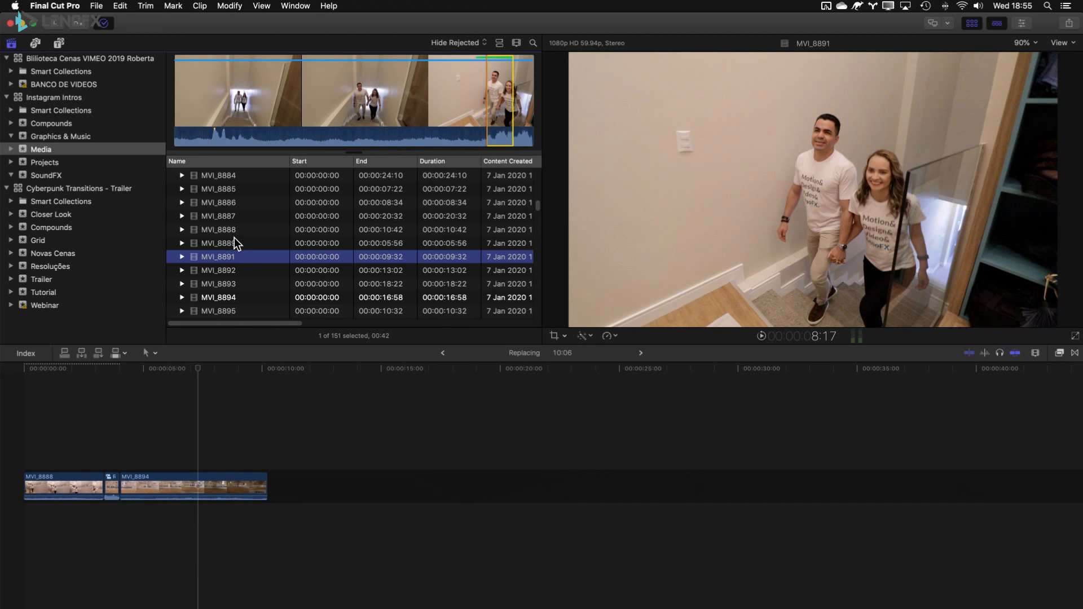
key(super+i)
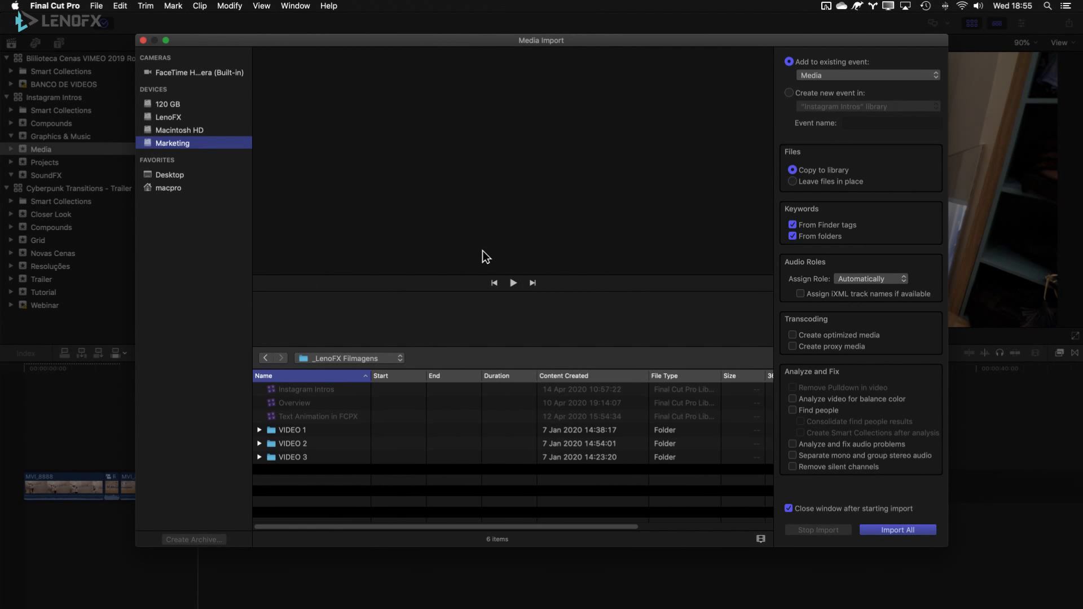
double_click(285, 432)
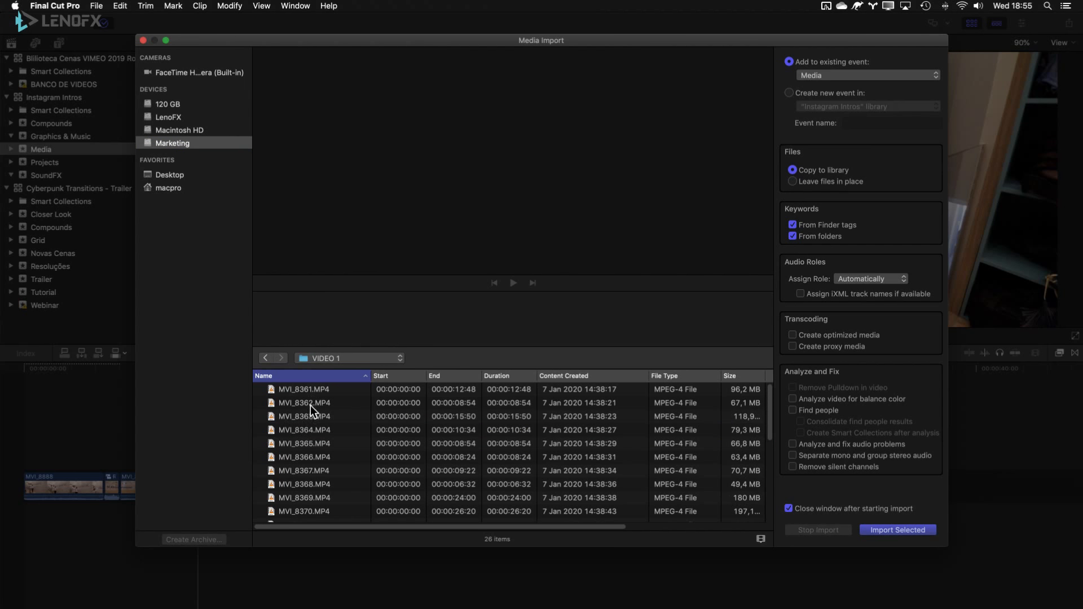
click(316, 407)
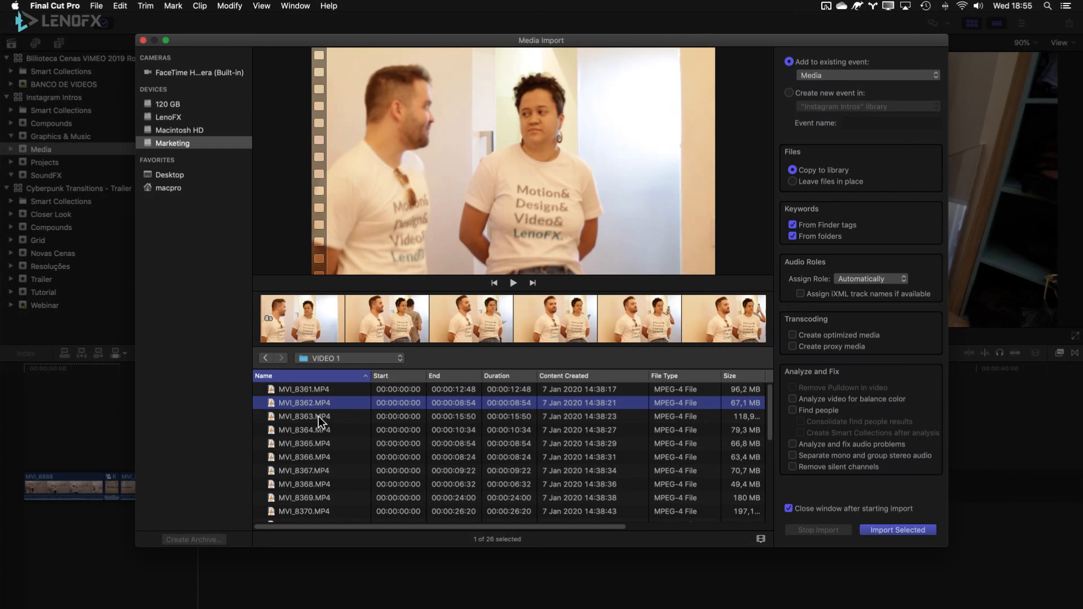
click(318, 416)
Try the Create optimized media and Create proxy media transcoding options for importing the selected file.
click(725, 404)
click(829, 336)
click(809, 347)
click(883, 530)
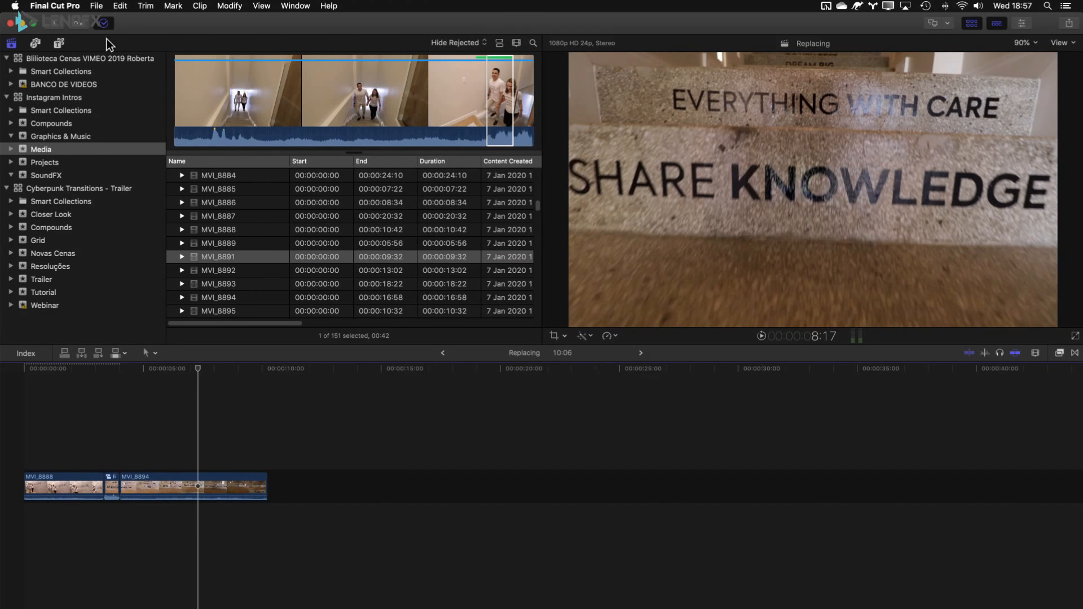
Show the Background Tasks window, move it clear of the library list to check the task statuses, and close it.
click(104, 24)
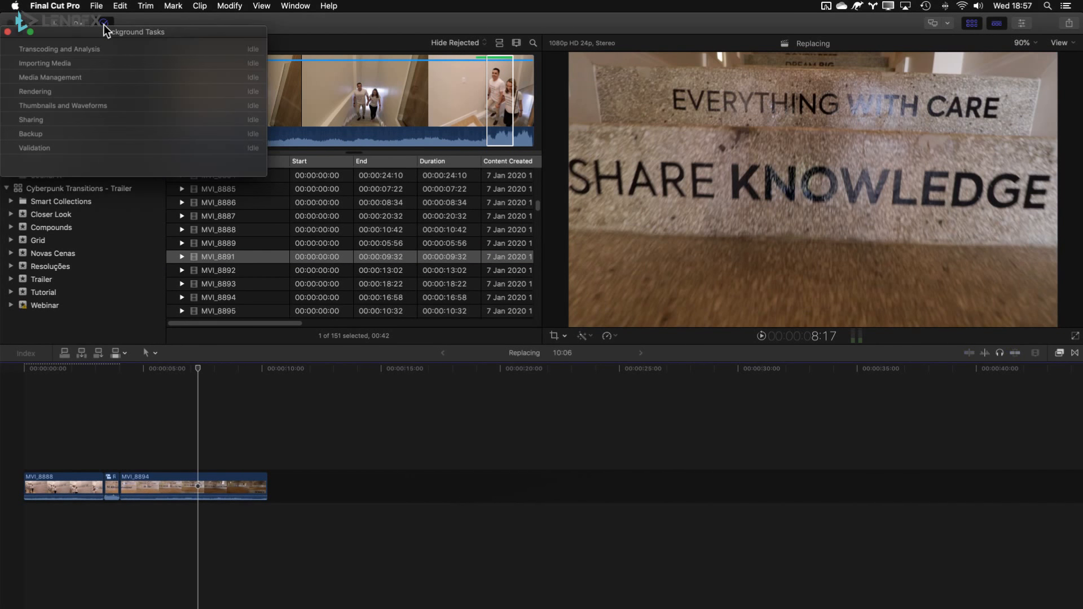
drag(99, 28, 503, 118)
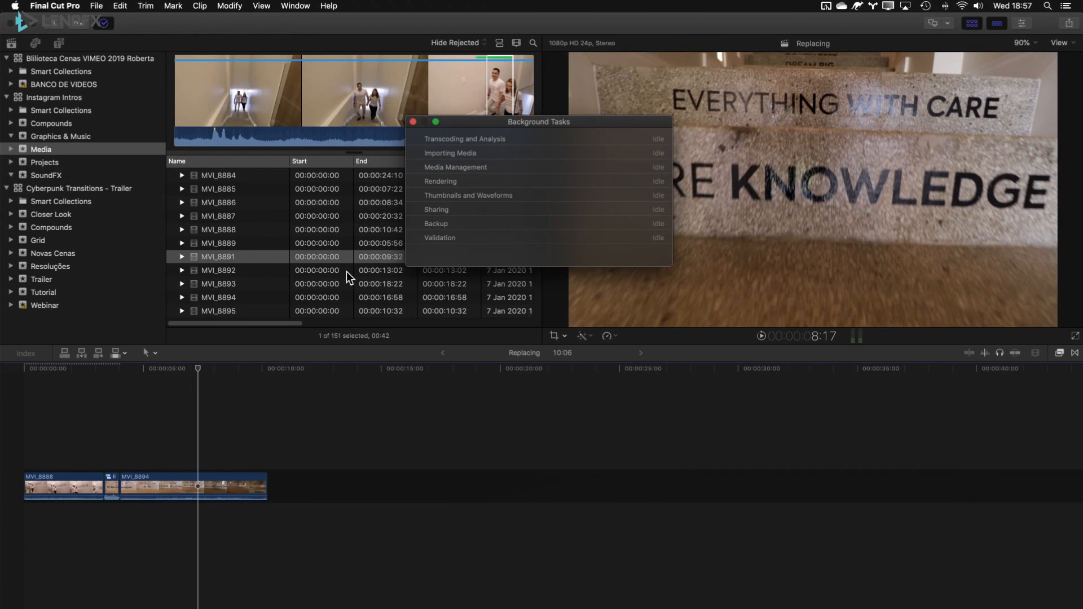
click(350, 255)
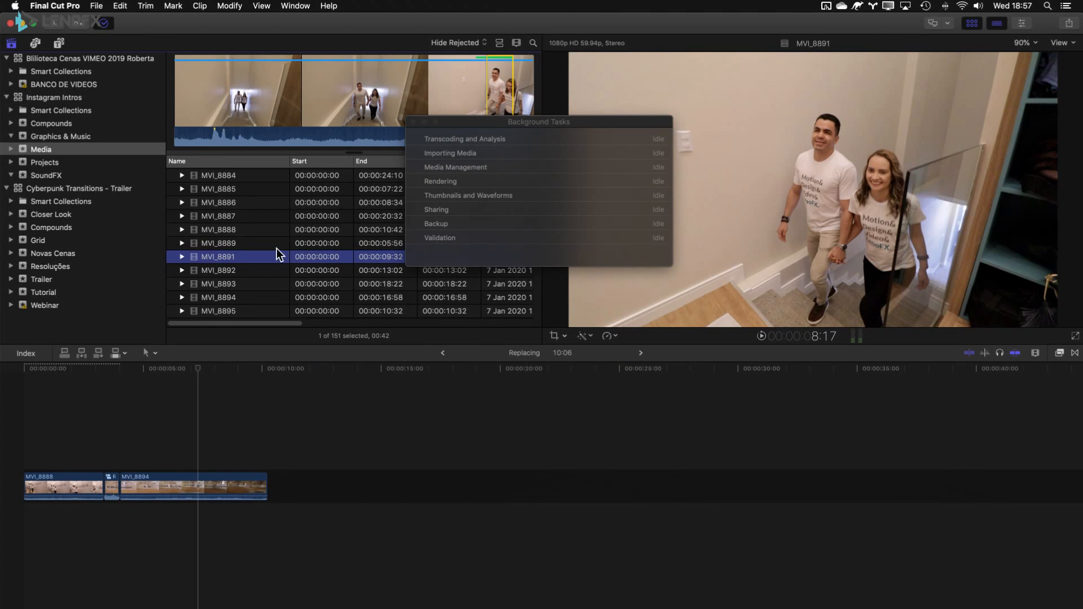
click(404, 230)
click(413, 122)
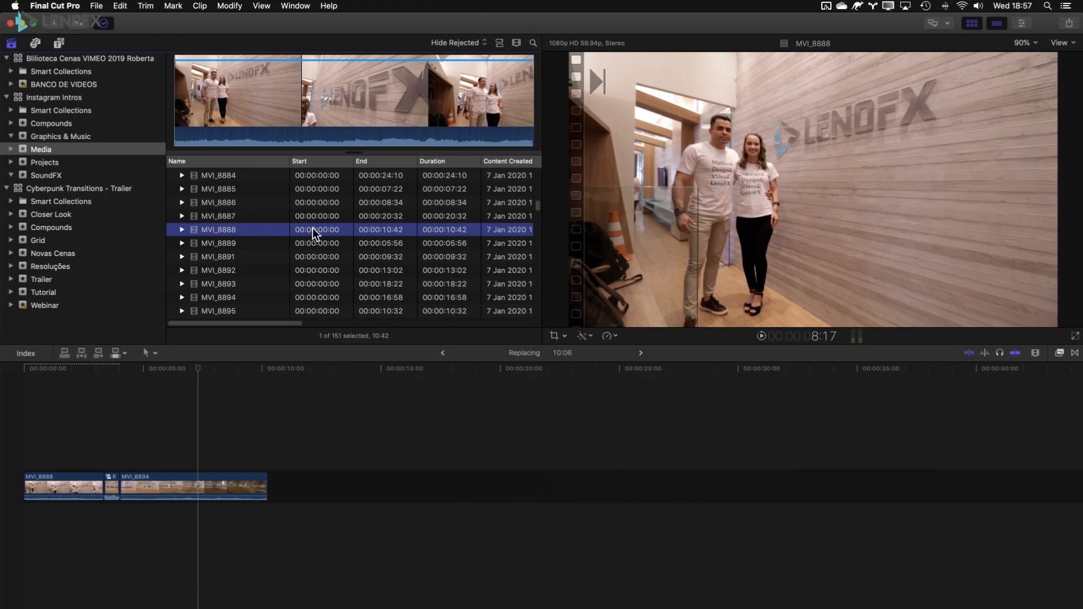
Select the clips MVI_8887, MVI_8892 and MVI_8893 together in the Media event.
click(265, 243)
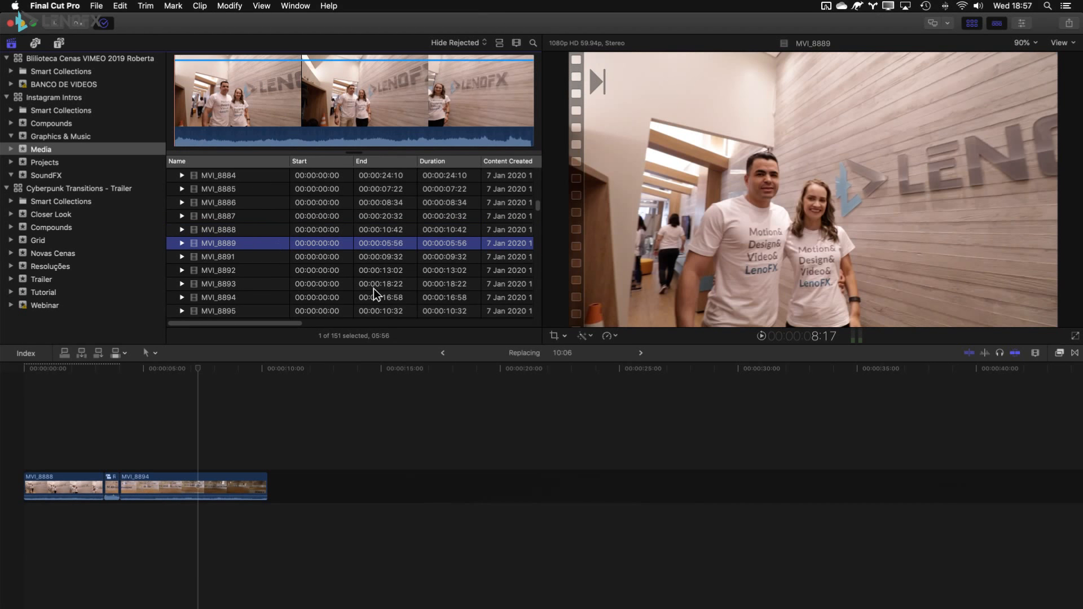
click(249, 232)
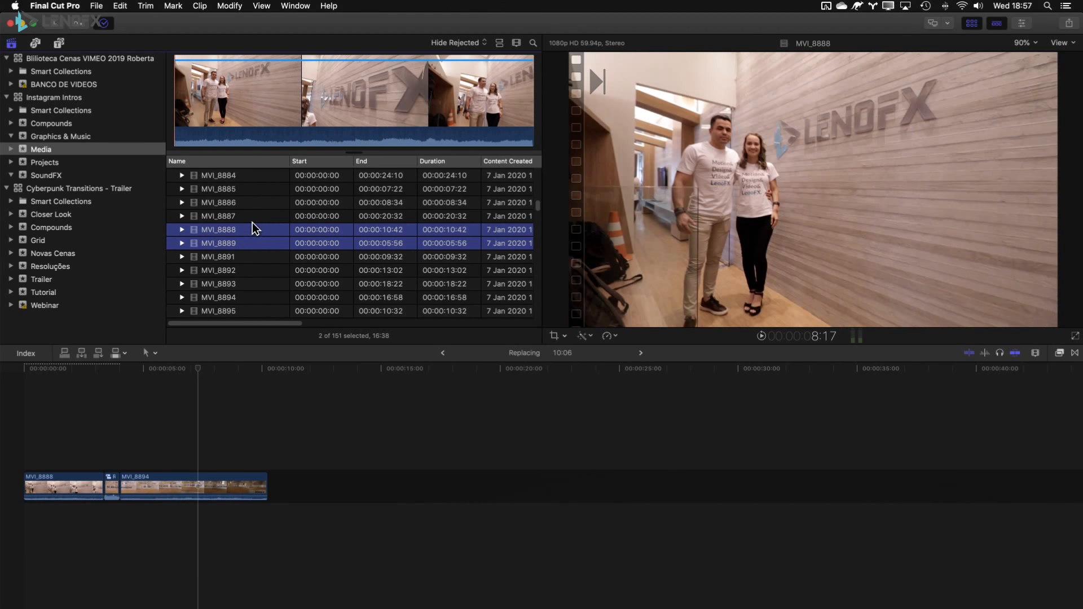
click(253, 220)
super+click(248, 284)
super+click(234, 270)
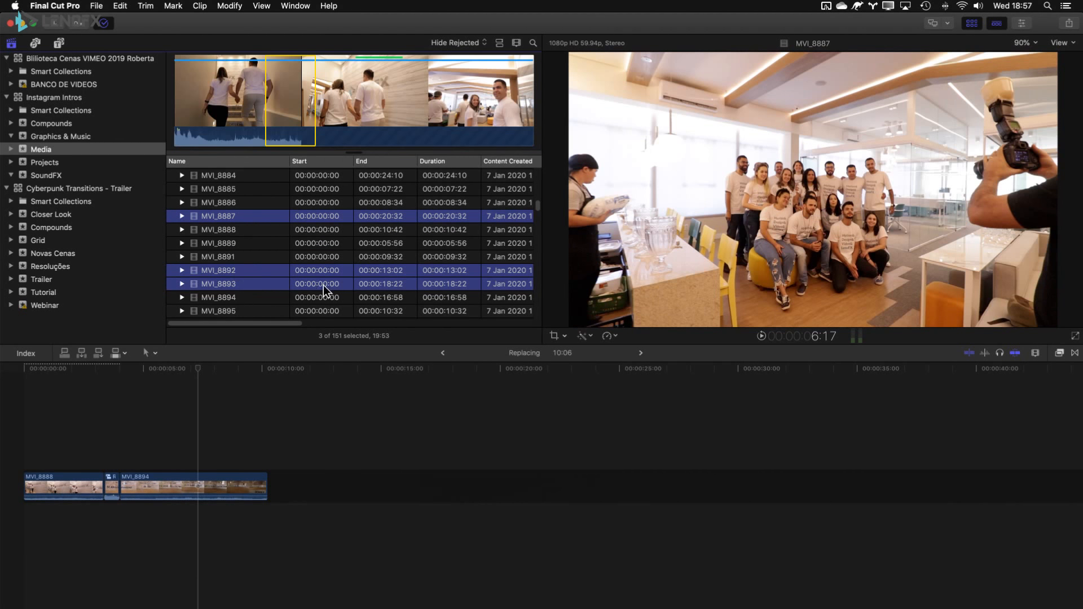
click(104, 7)
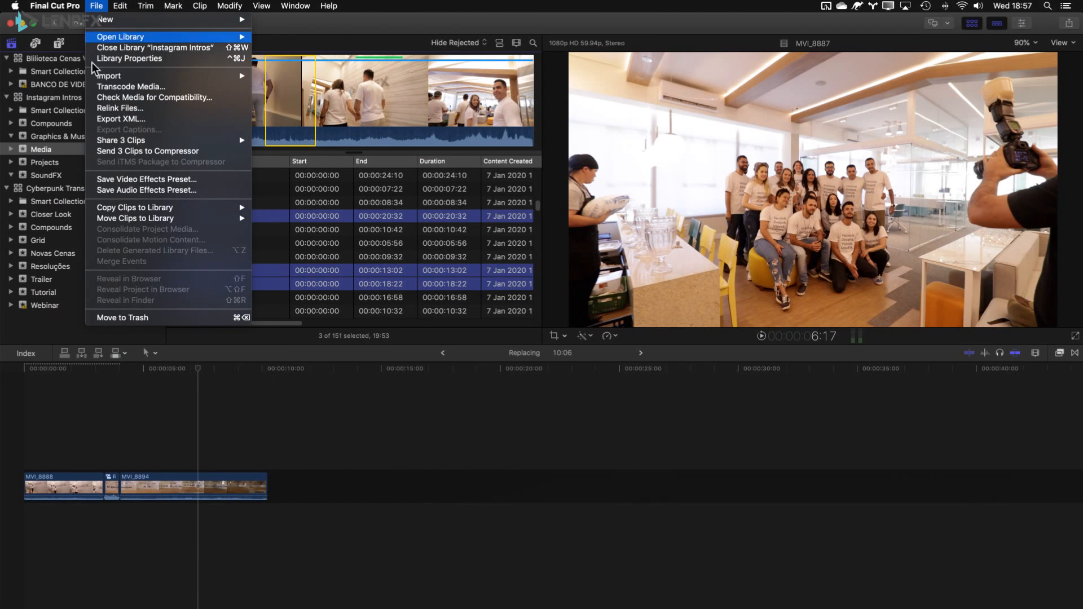
click(194, 88)
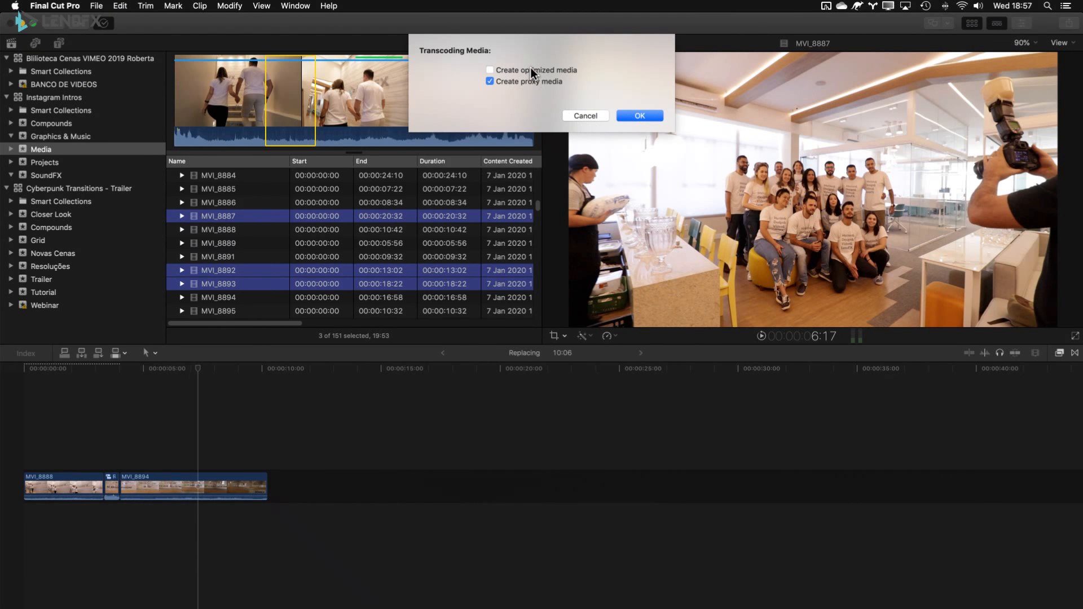
click(585, 116)
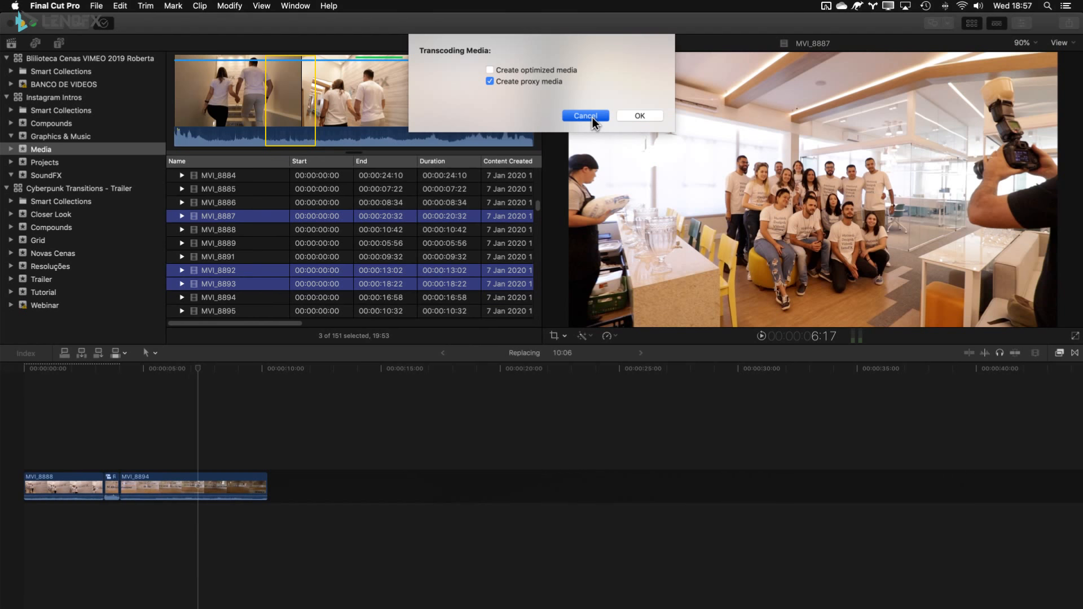
Transcode the three selected browser clips with only Create proxy media enabled.
right_click(334, 220)
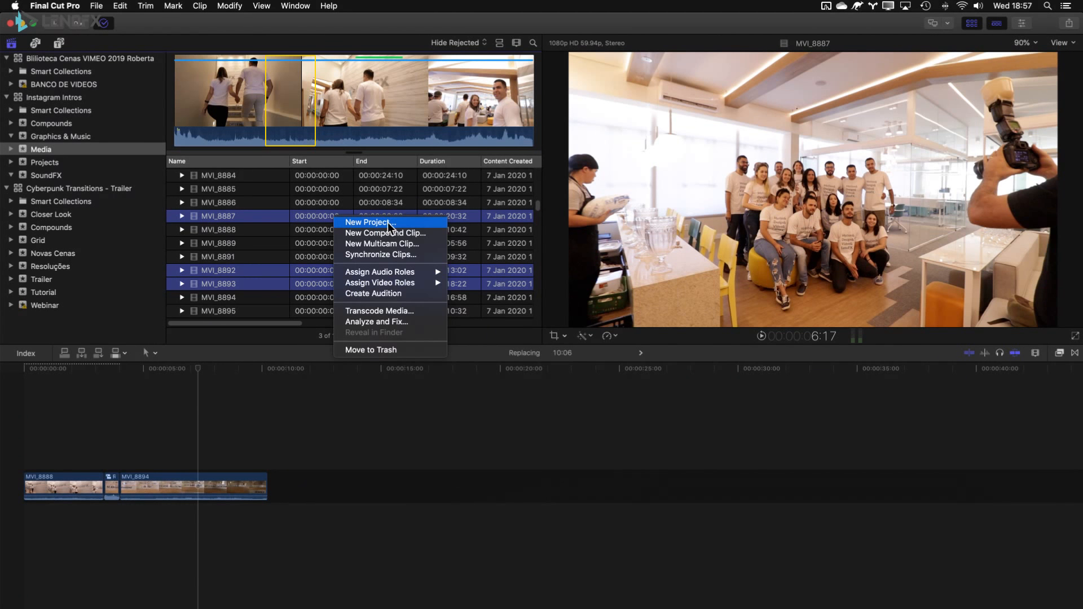
click(387, 310)
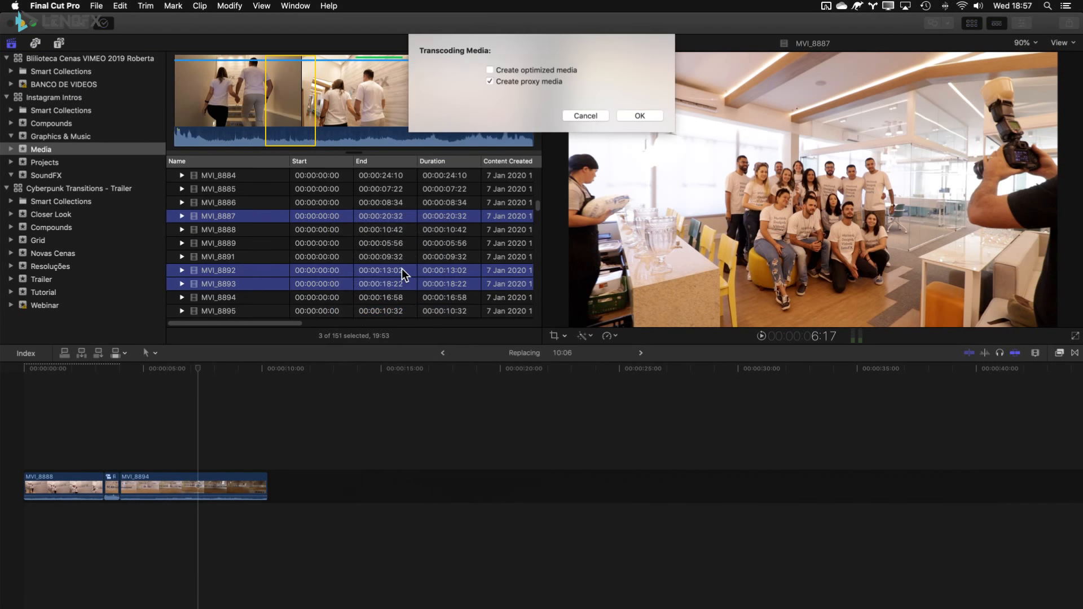
click(657, 118)
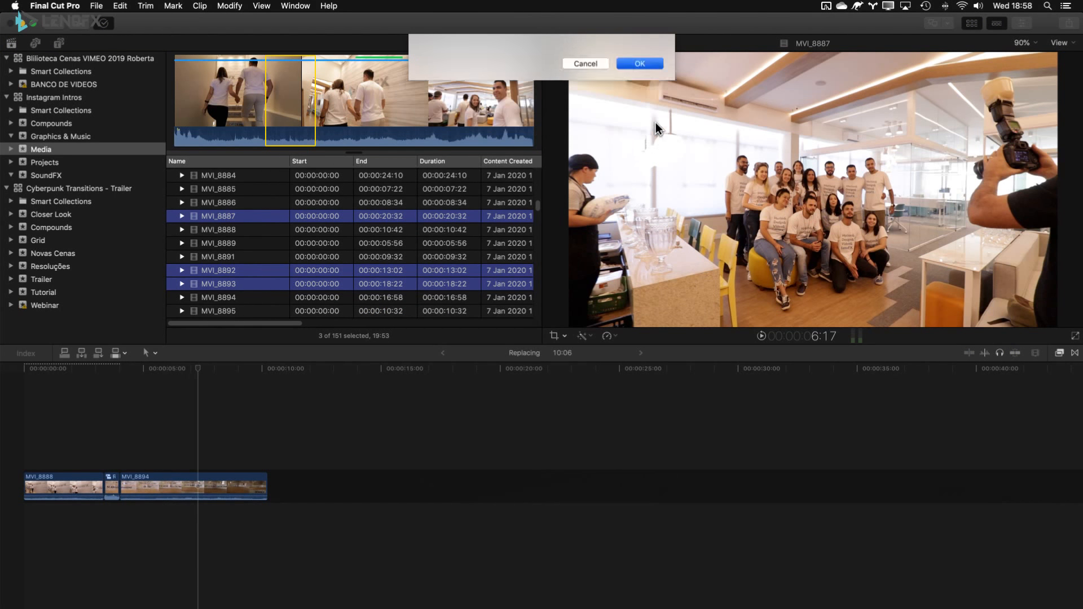
Check the transcoding progress of each clip under Transcoding and Analysis in Background Tasks, and close the window.
click(103, 23)
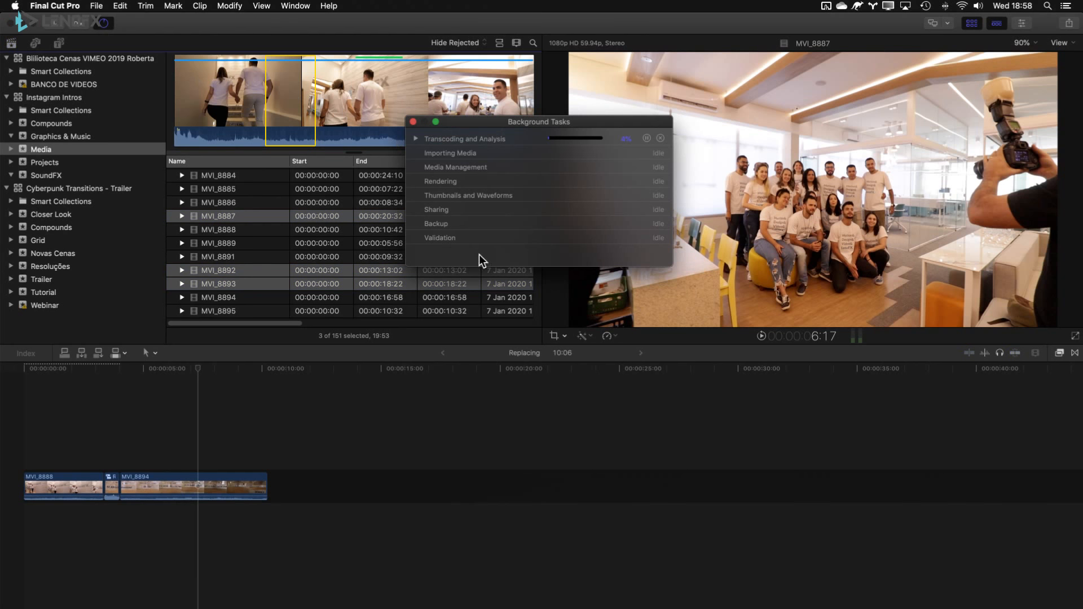
click(415, 139)
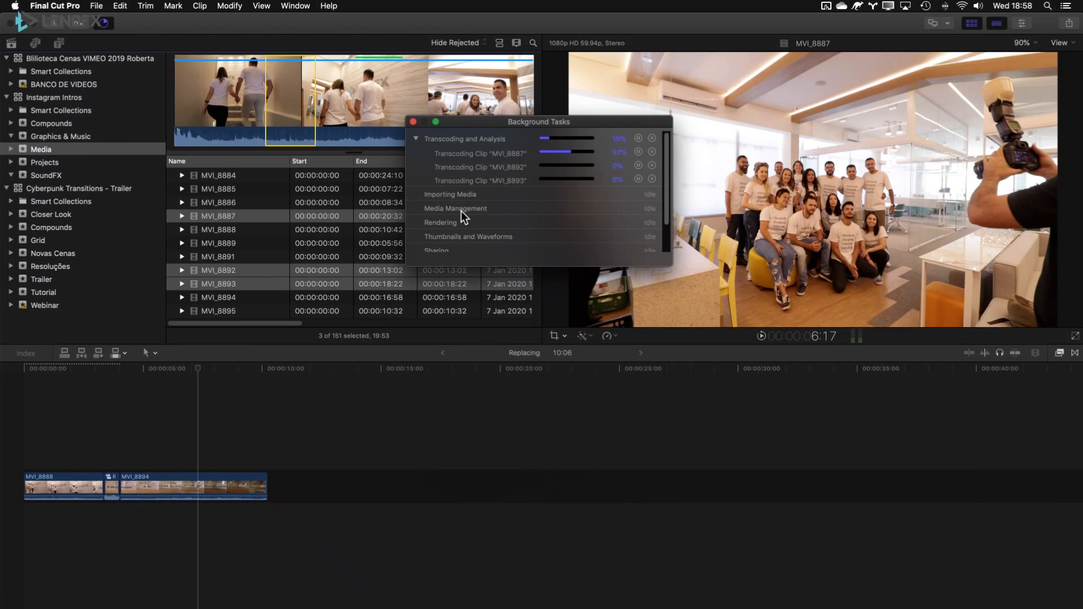
click(1020, 484)
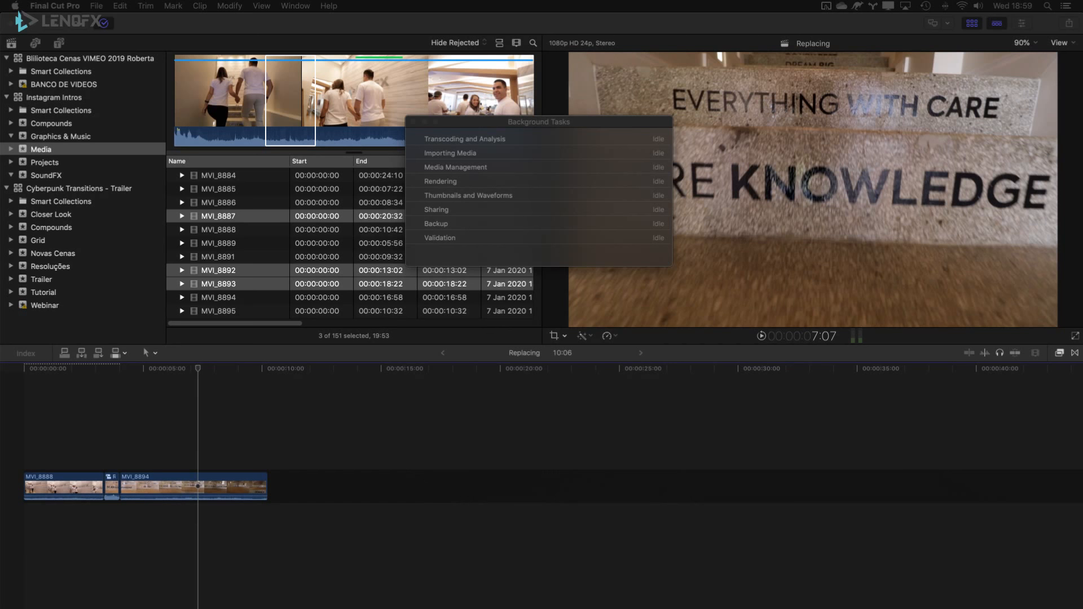
click(413, 121)
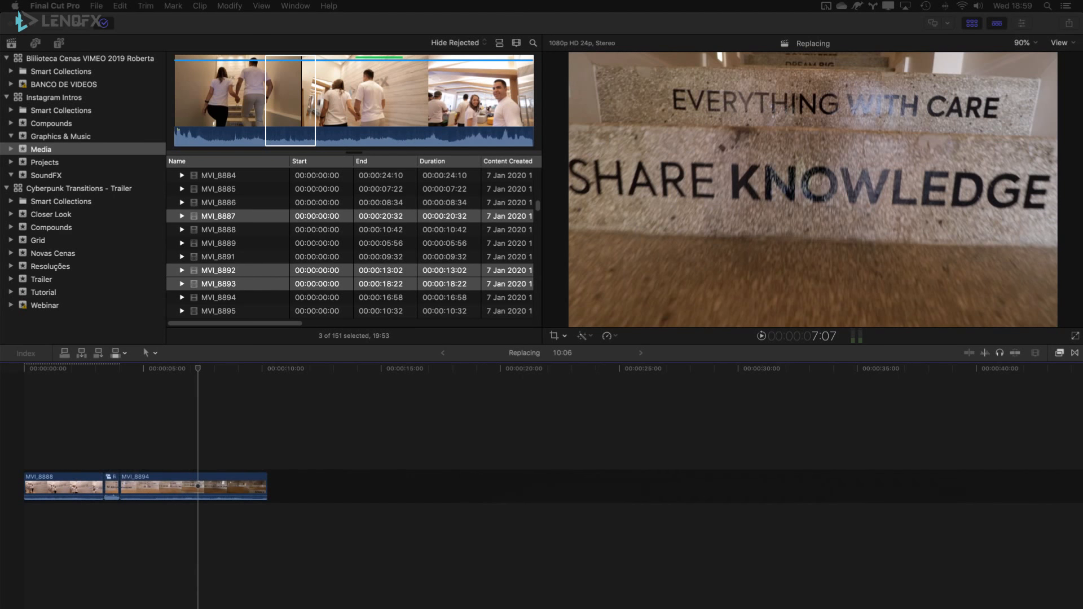
Switch to Finder and show the contents of the 120 GB drive.
key(super+Tab)
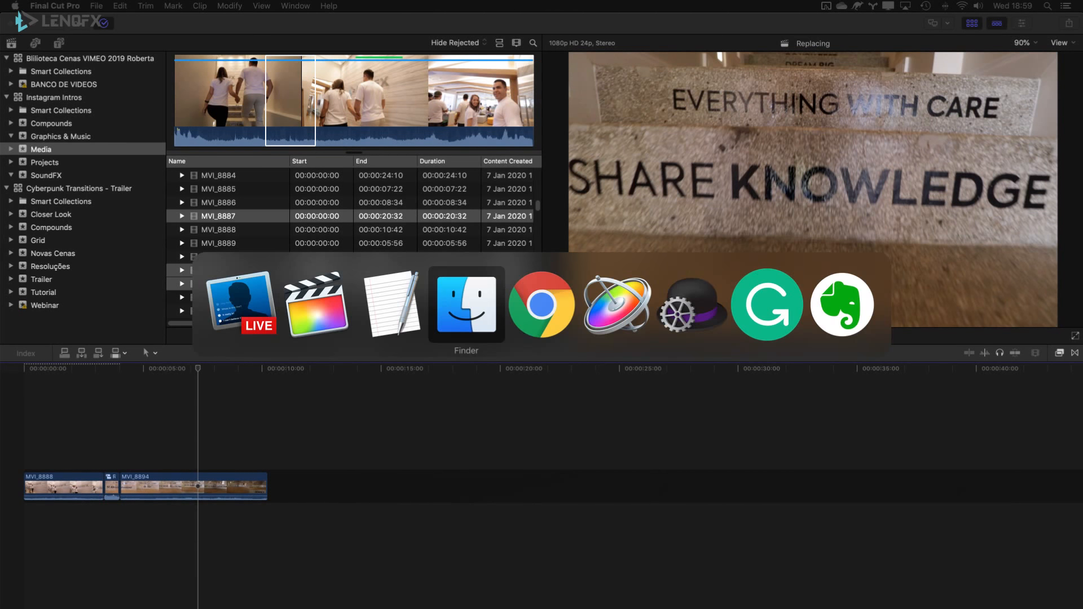
drag(1081, 219, 351, 174)
scroll(378, 453, down, 3)
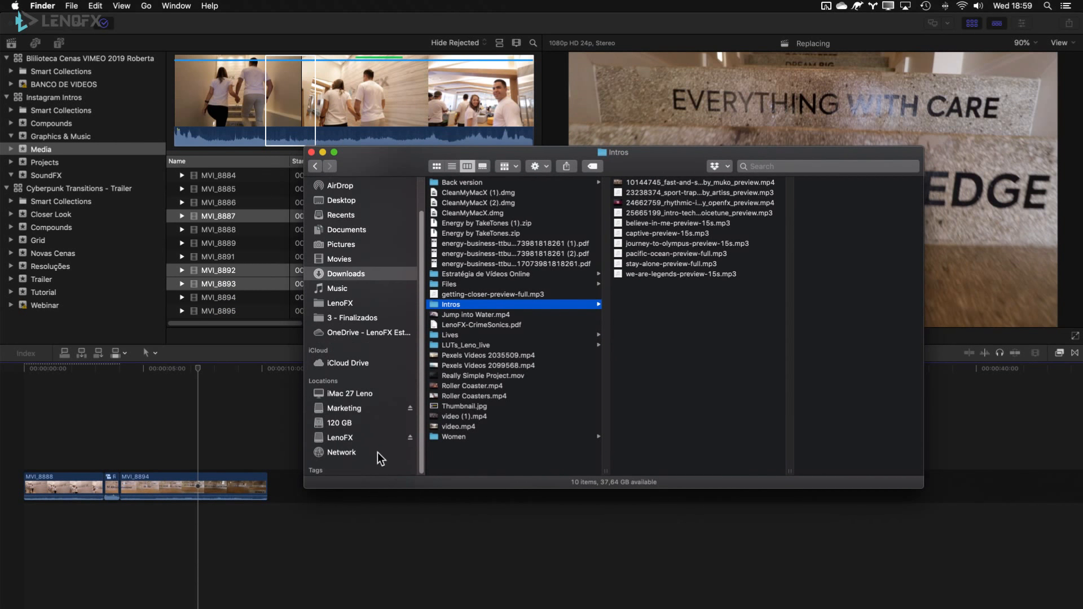
click(355, 425)
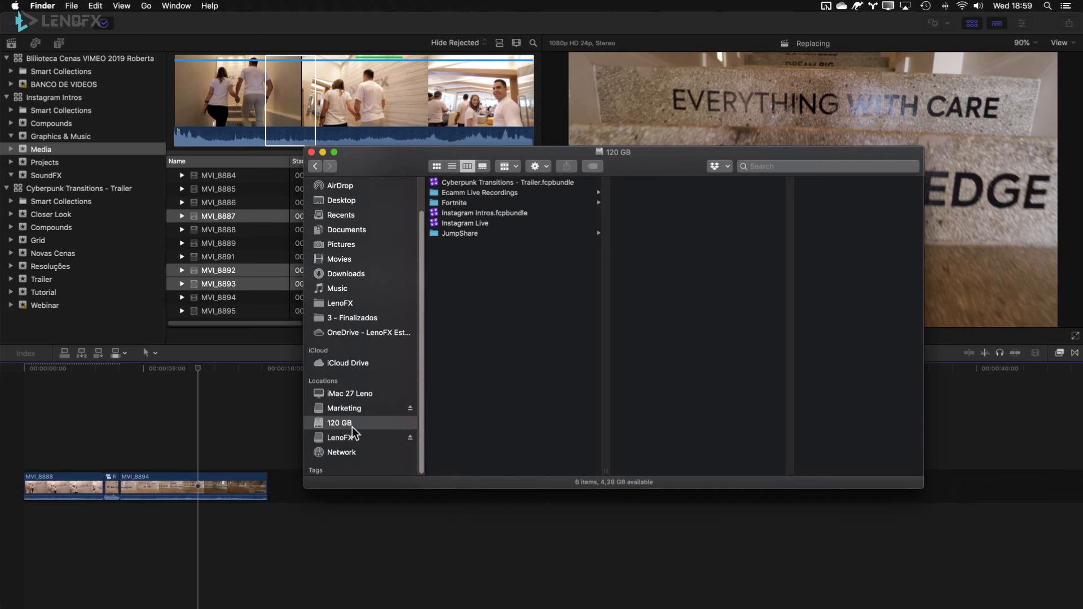
Go up to the computer's list of drives and compare the contents of the Macintosh HD, 120 GB and Marketing drives.
super+click(607, 153)
click(605, 165)
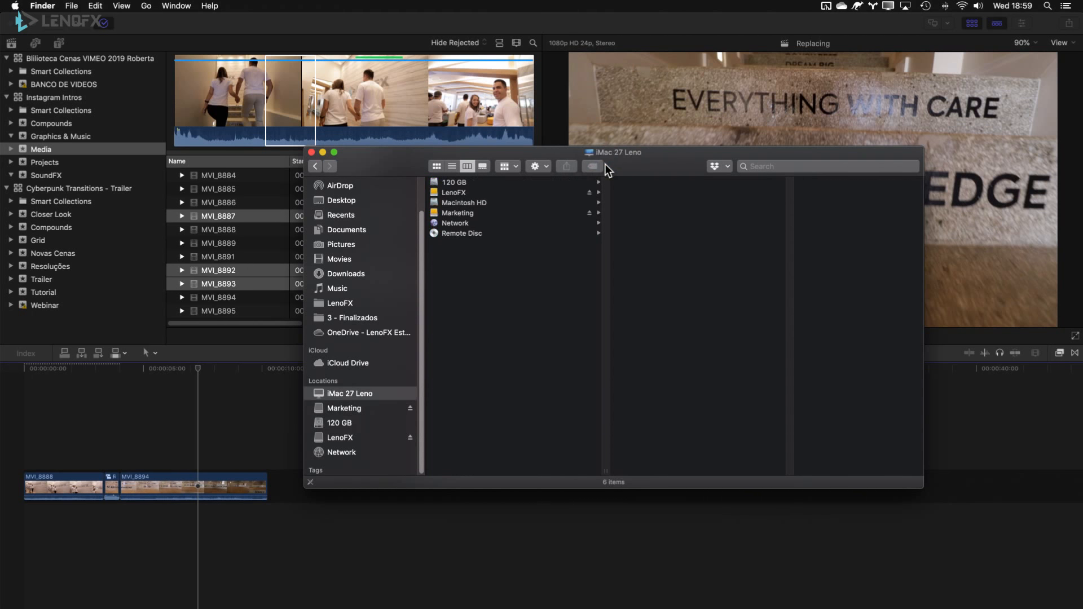
click(462, 204)
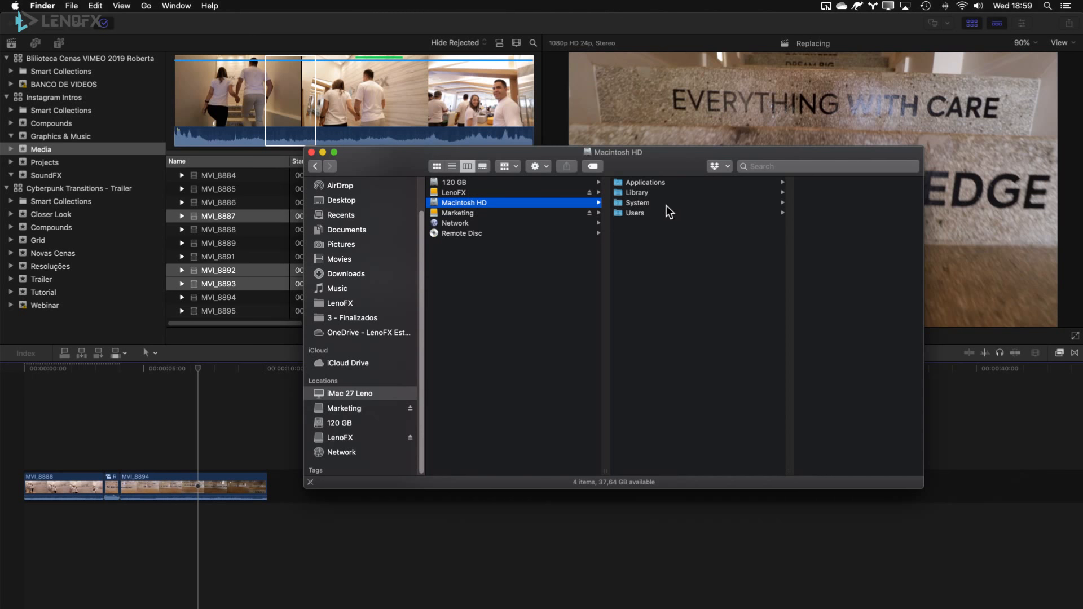
click(469, 184)
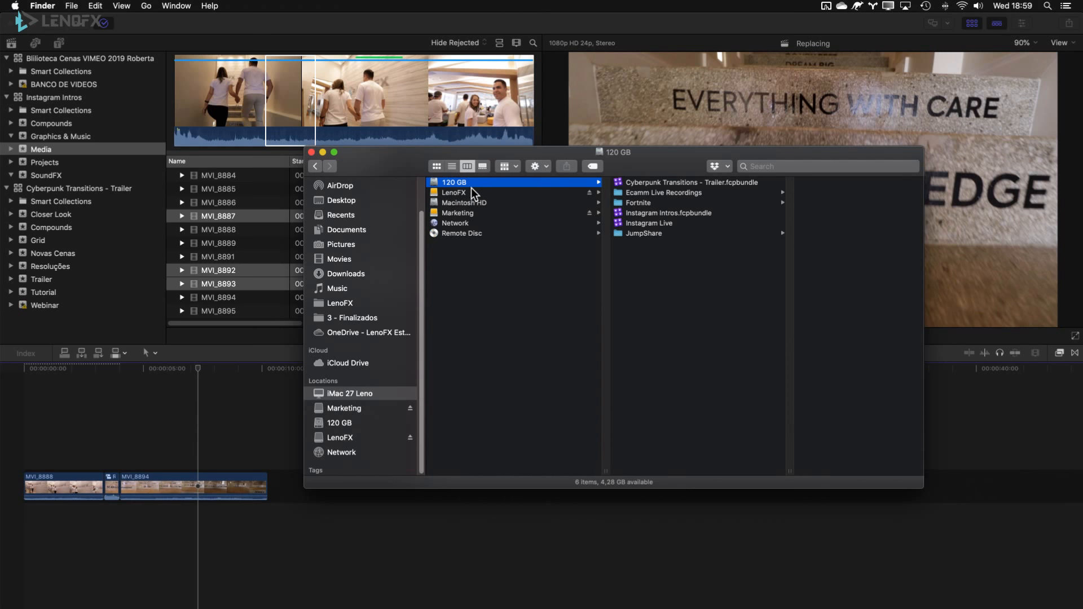
click(453, 215)
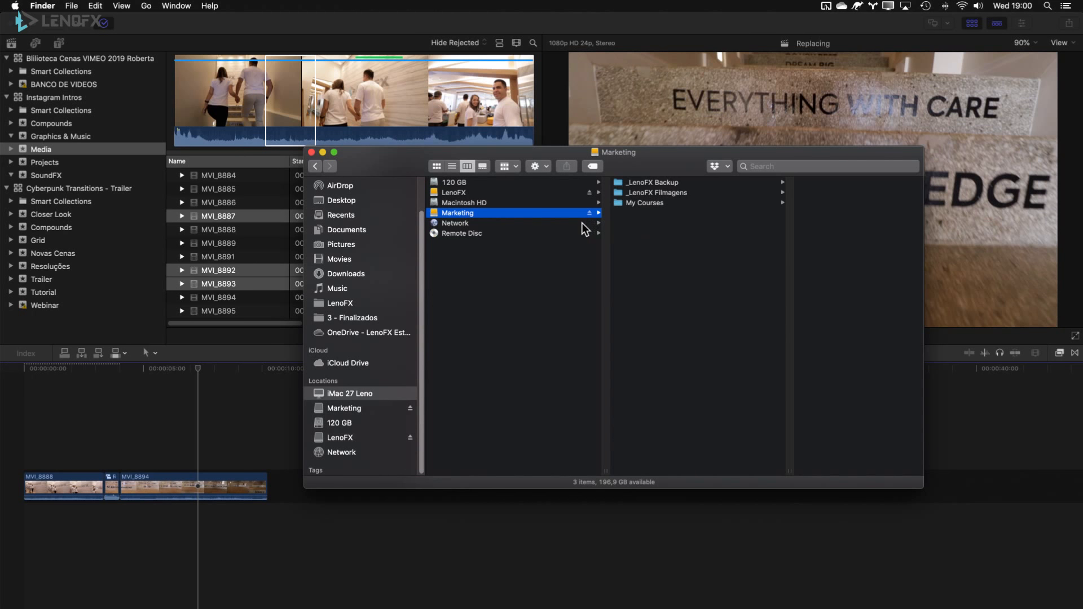
click(459, 183)
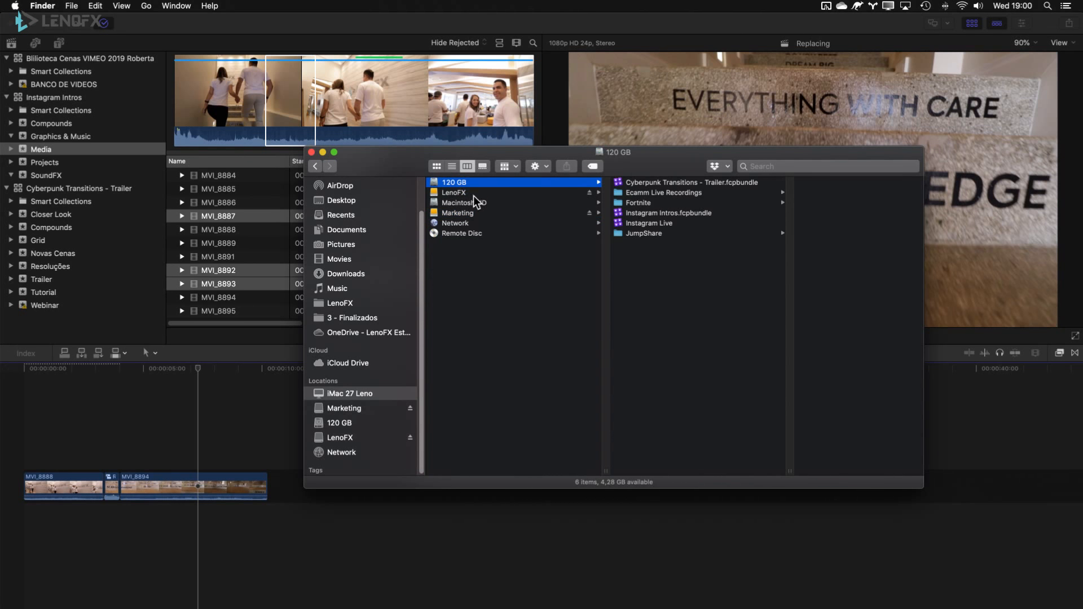
click(458, 211)
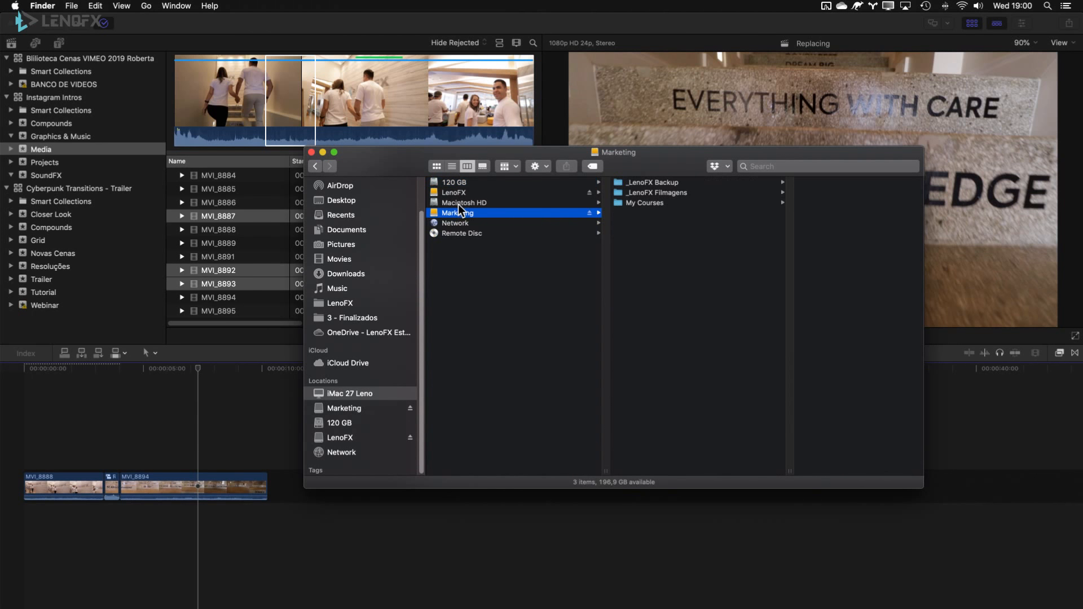
Review the contents and available space of the Macintosh HD, 120 GB and Marketing drives again.
click(460, 203)
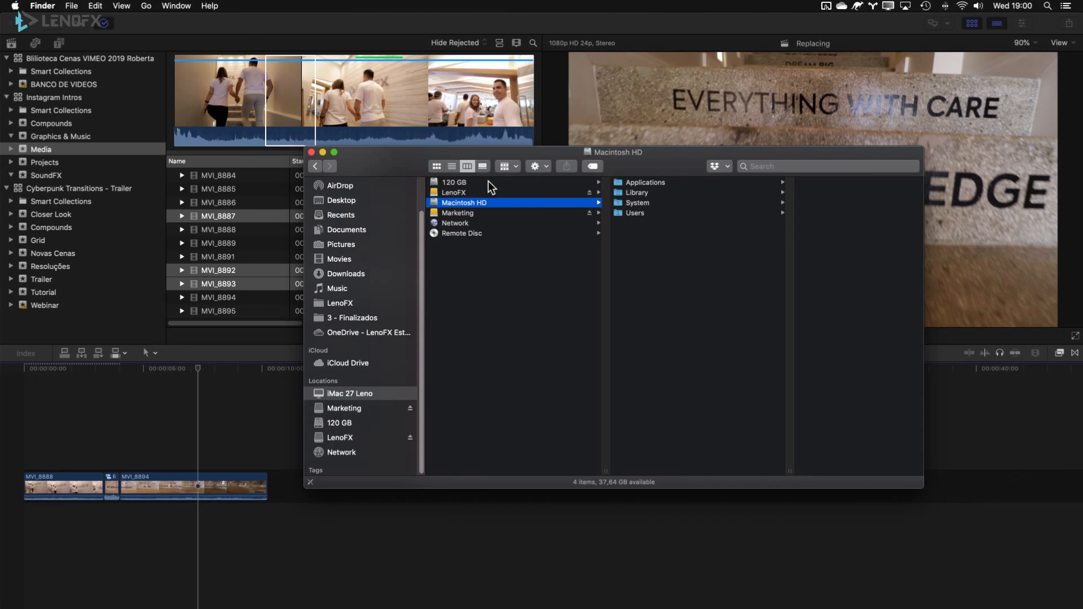
click(488, 181)
click(476, 205)
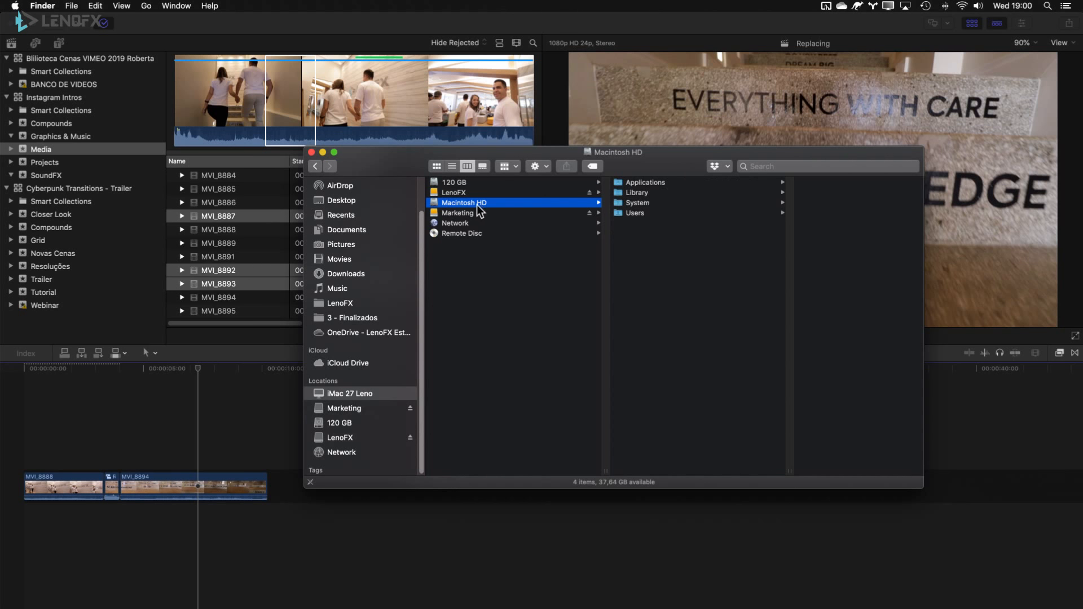
click(456, 182)
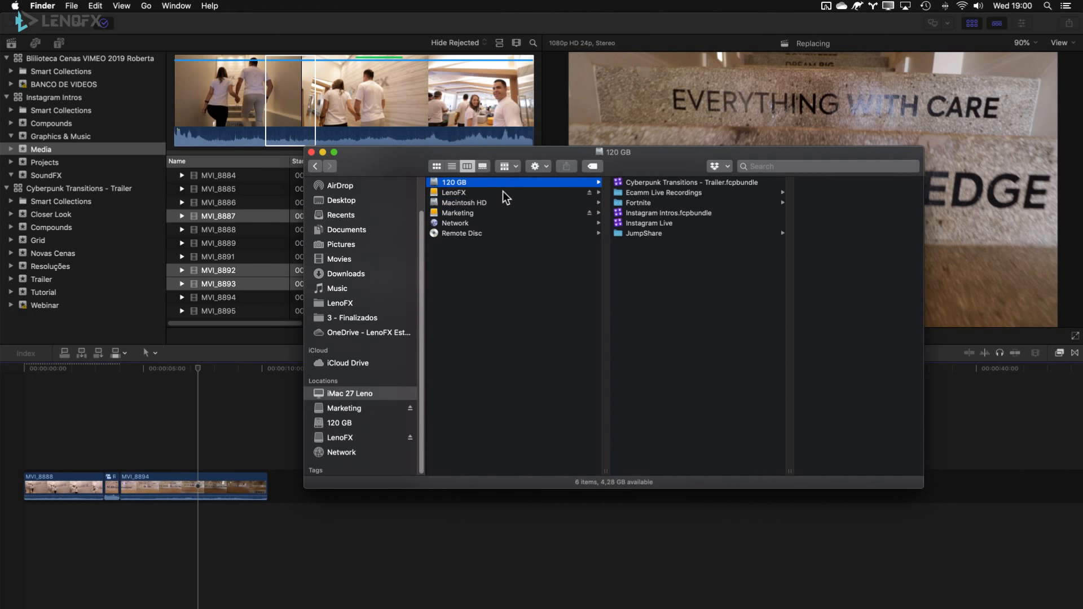
click(478, 213)
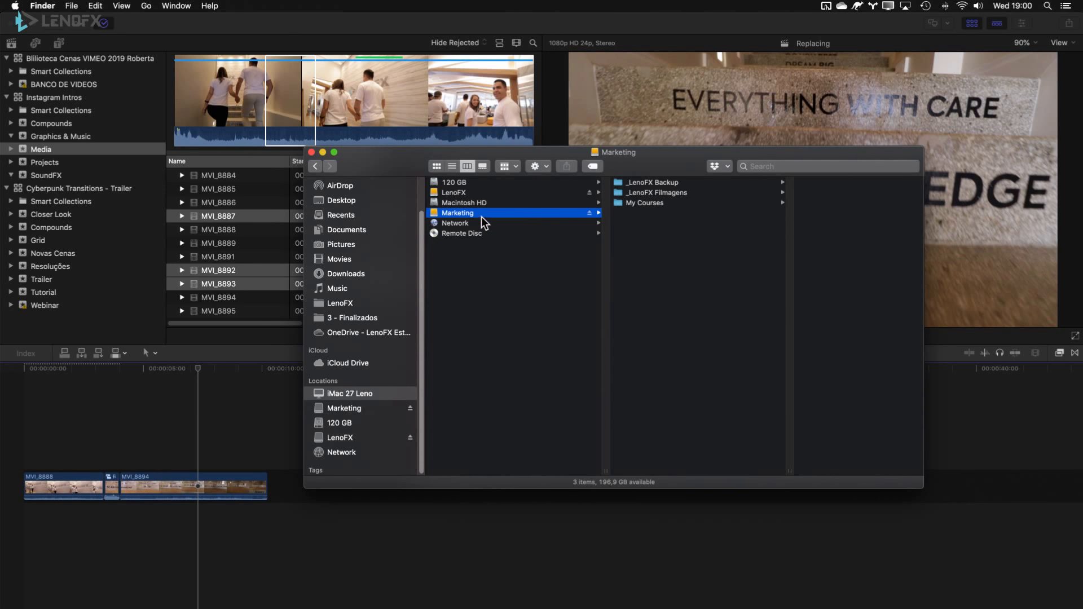
click(456, 202)
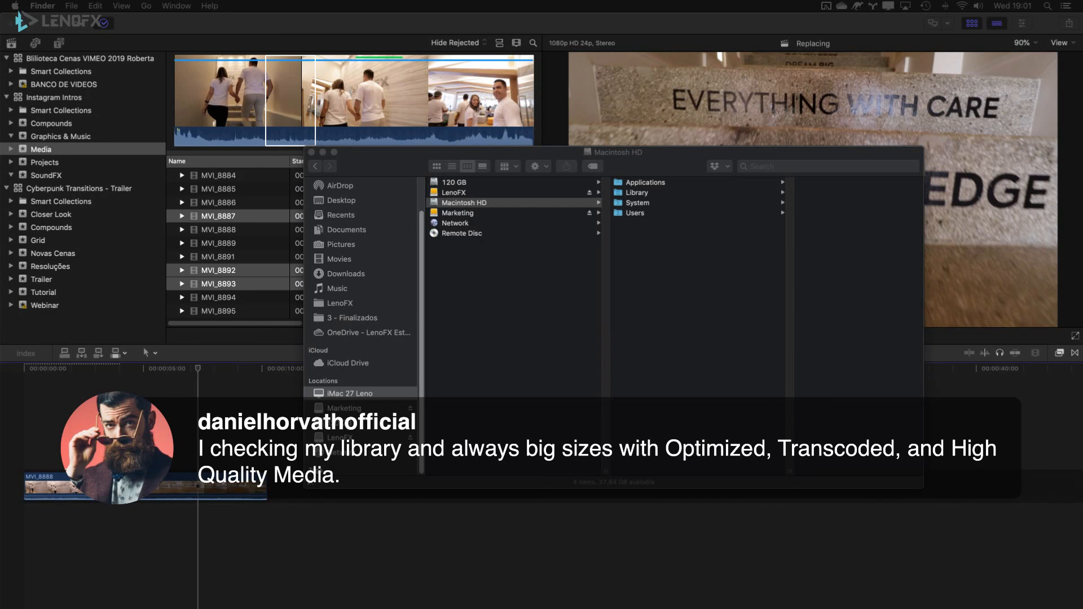
Switch back to Final Cut Pro, view the Transcode Media options for clip MVI_8891 in the browser, and cancel without transcoding.
click(638, 83)
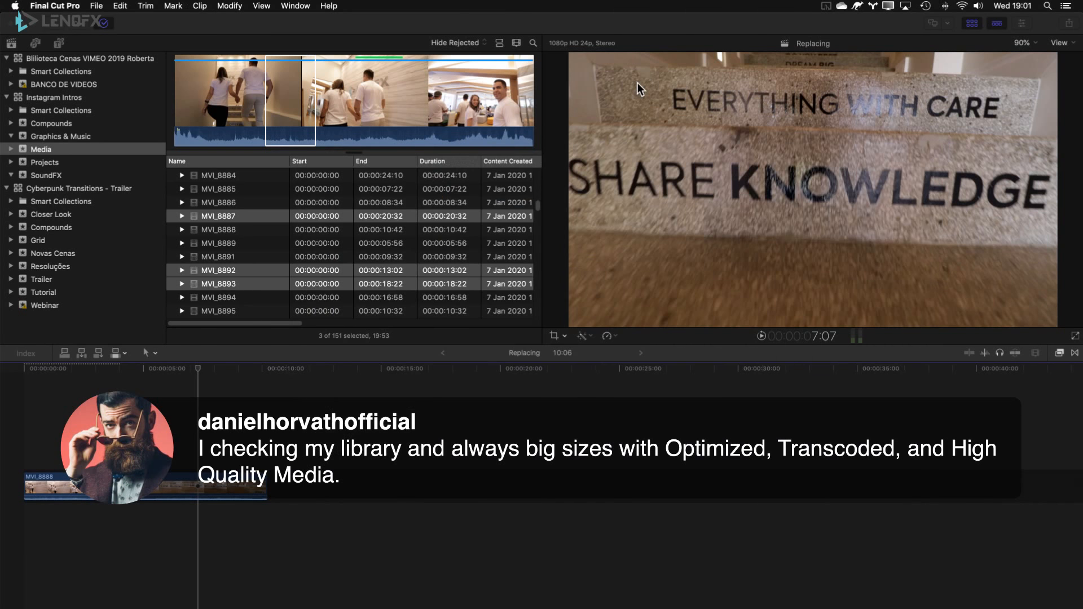
right_click(222, 273)
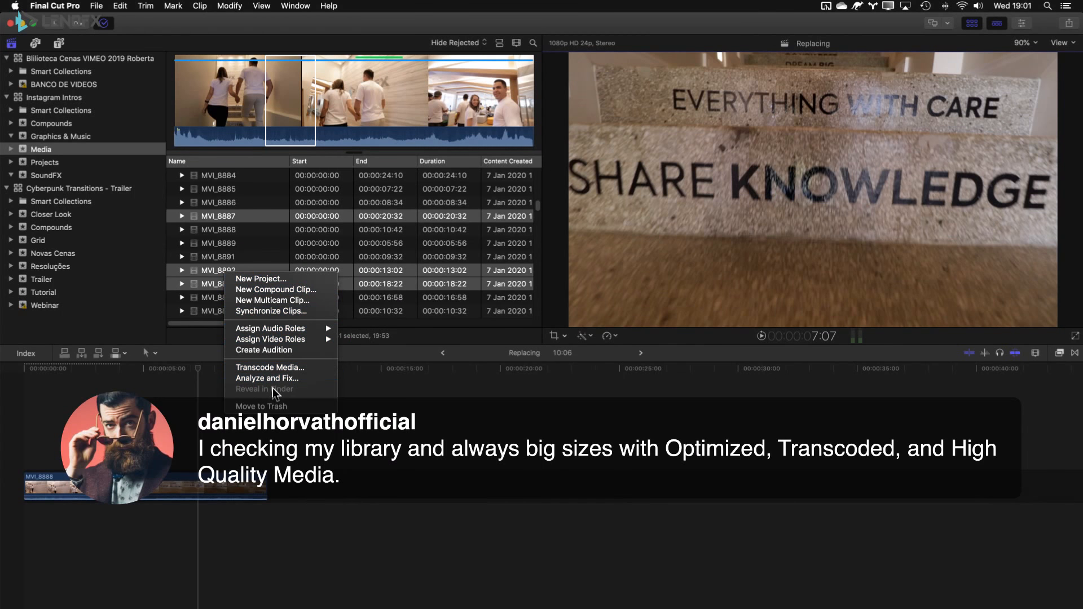
click(506, 254)
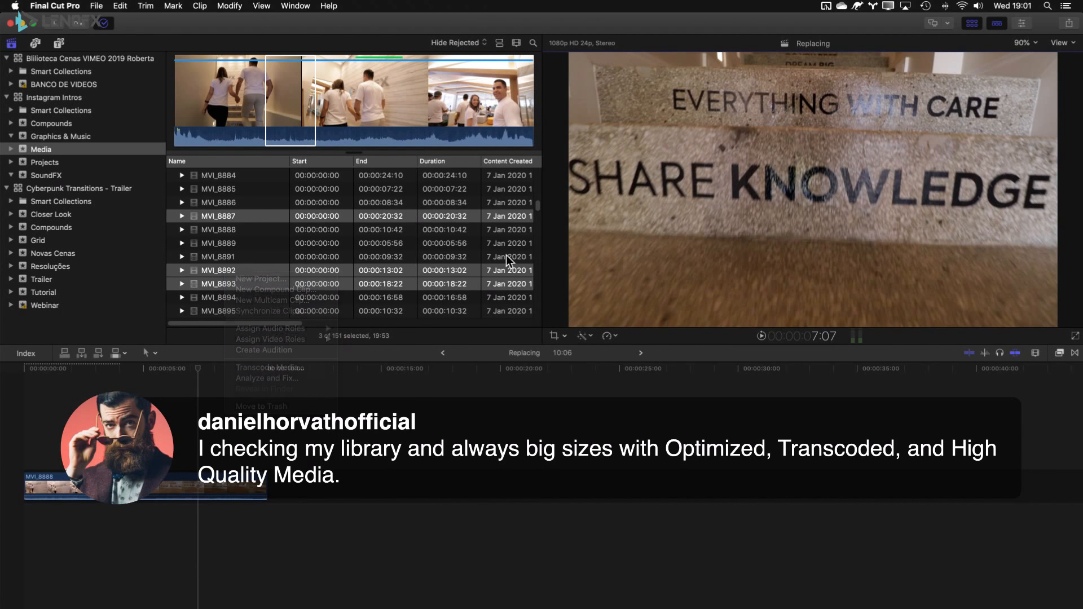
click(321, 249)
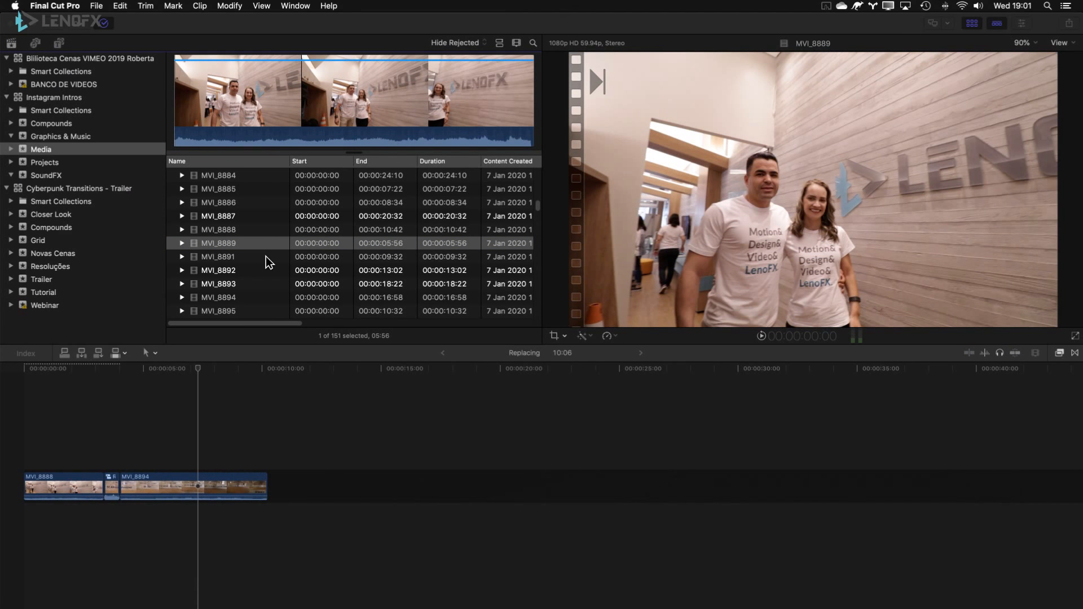
click(265, 257)
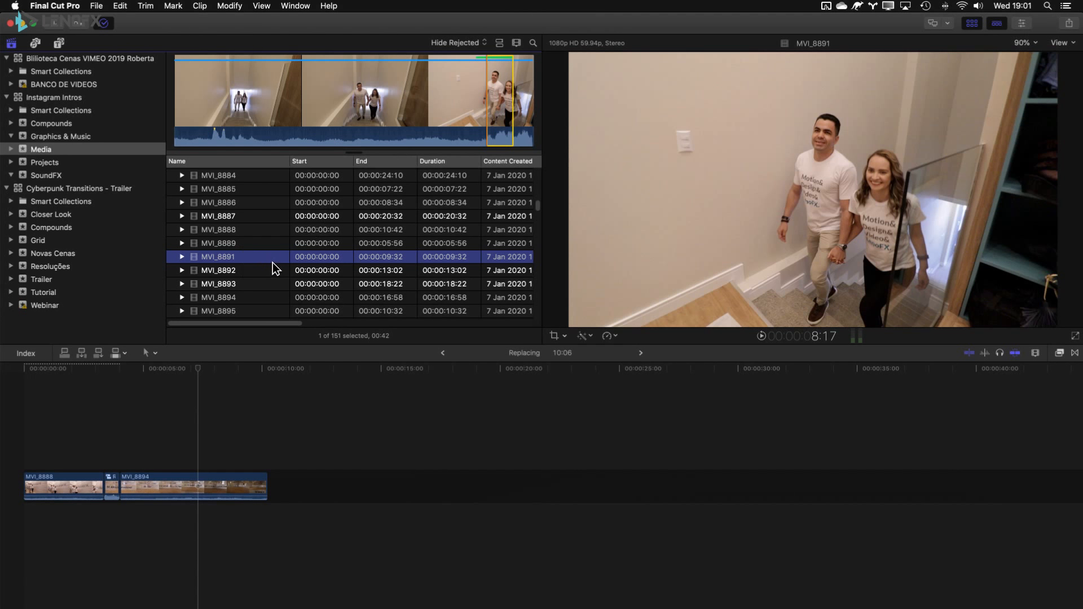
right_click(266, 257)
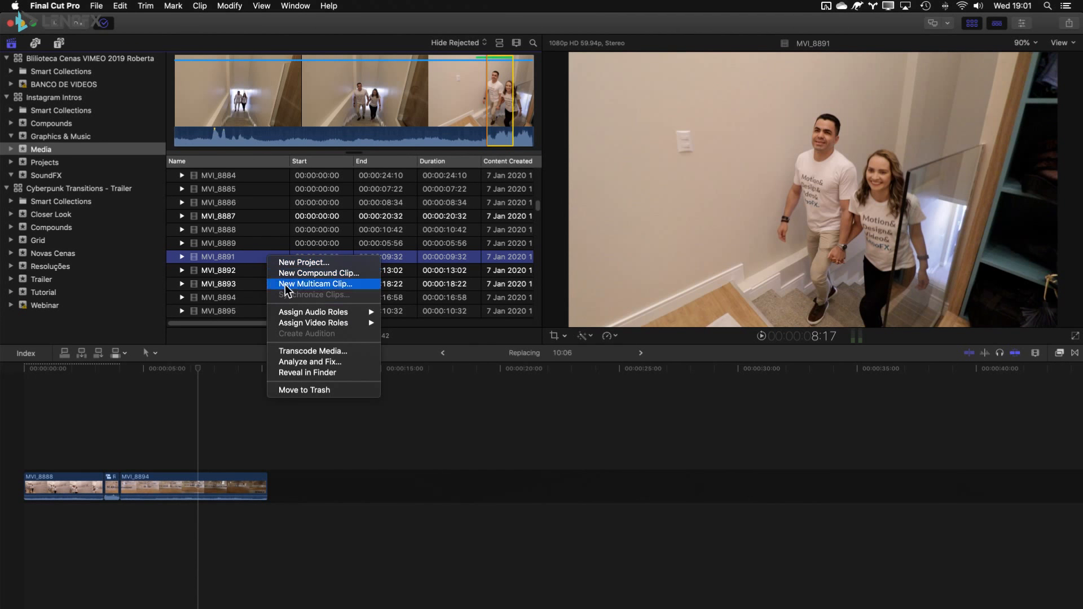
click(321, 352)
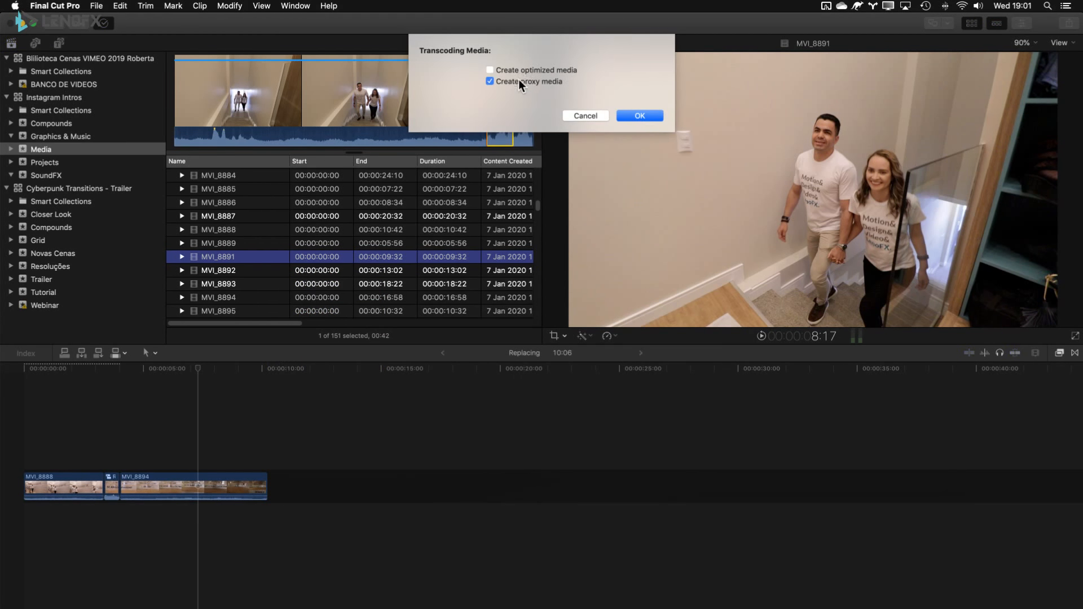
click(585, 116)
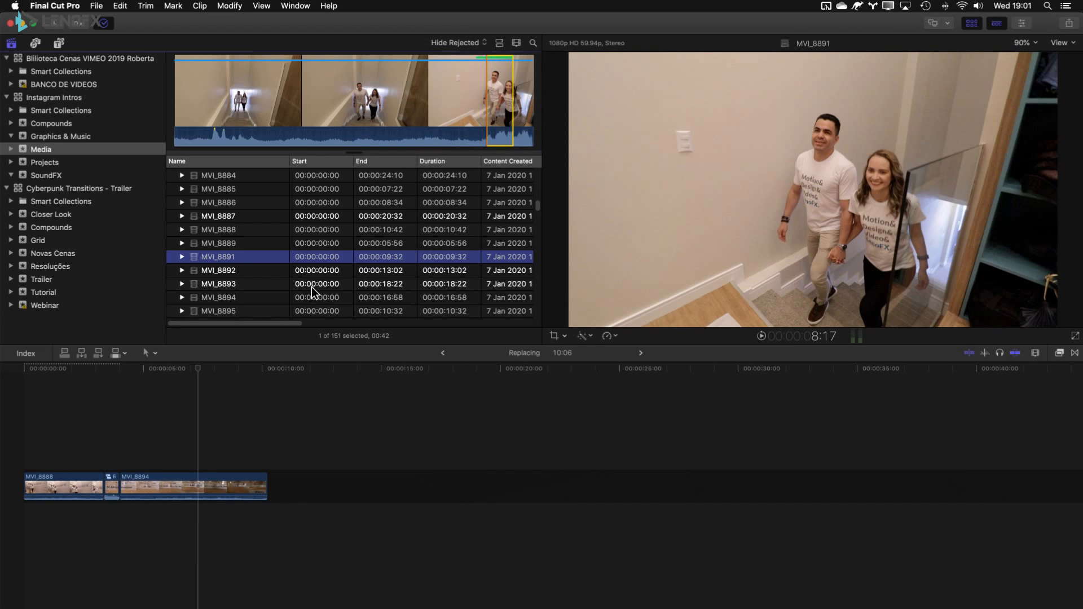
click(282, 282)
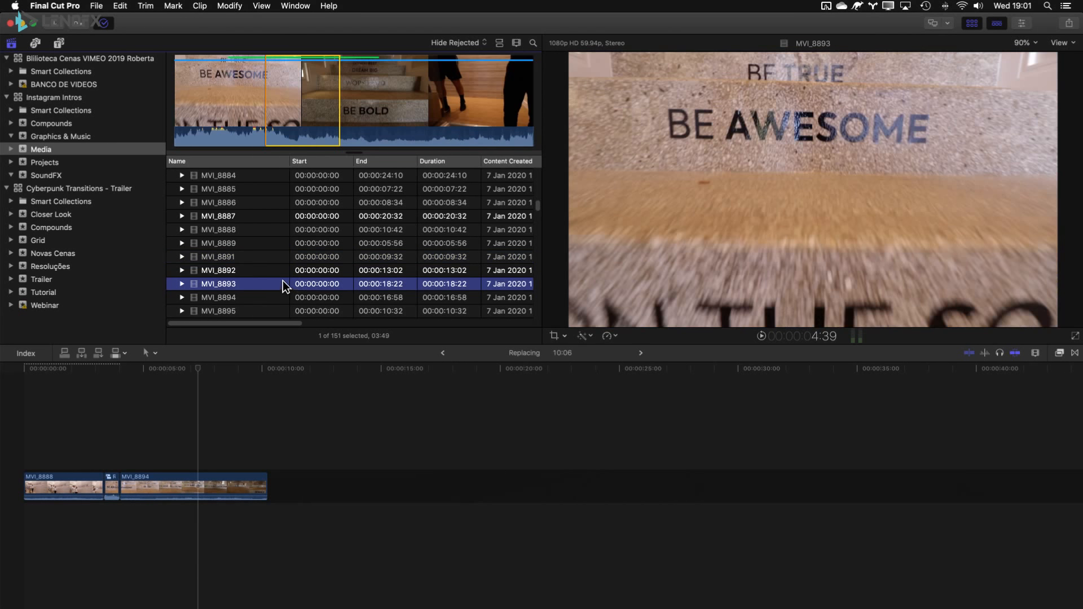
click(268, 255)
shift+click(252, 231)
right_click(225, 243)
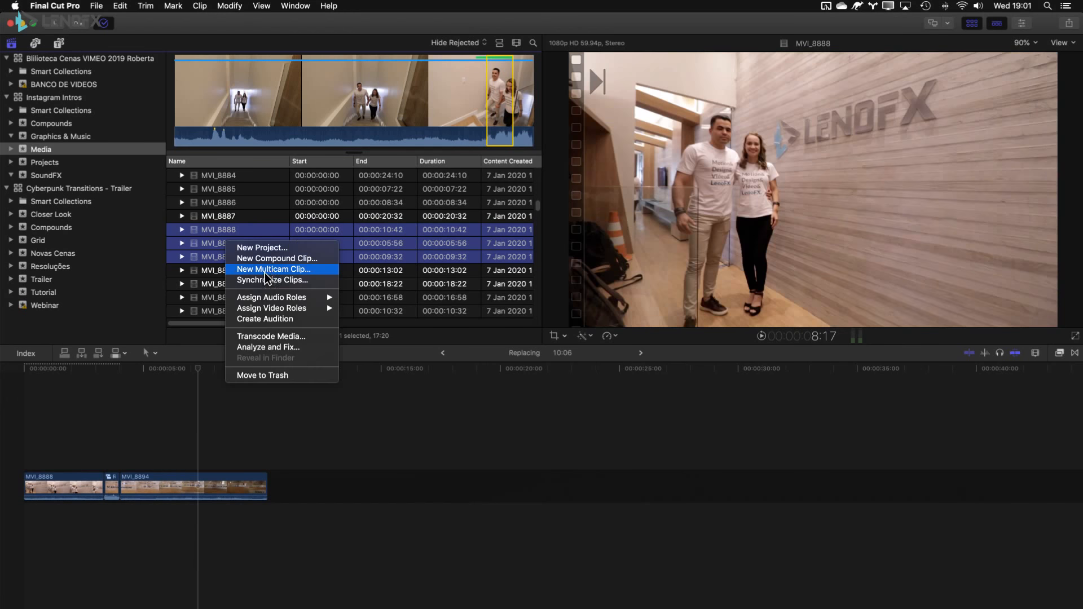
click(282, 215)
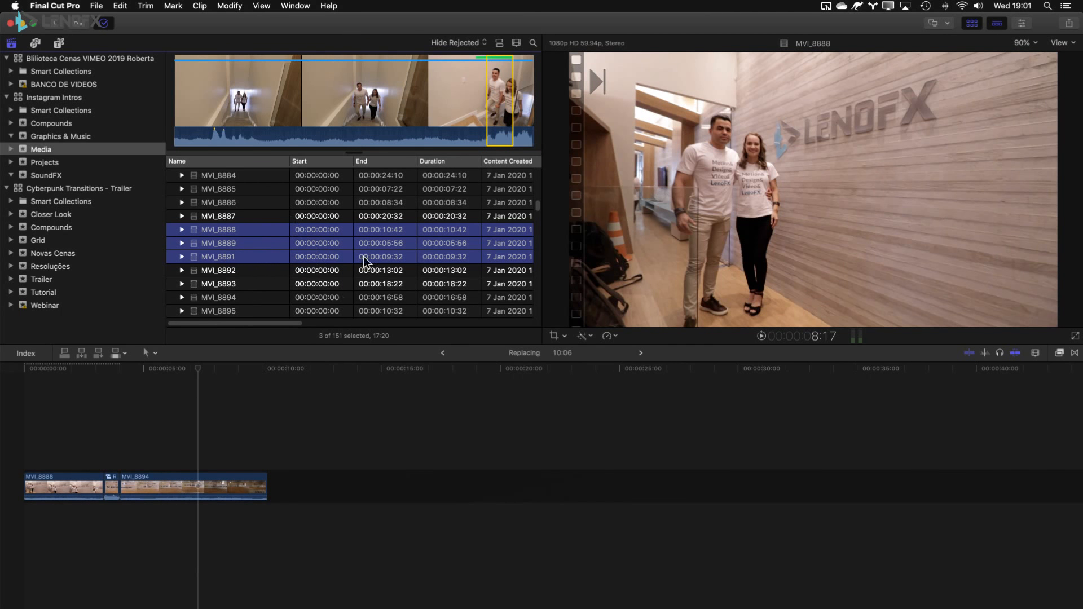
Select clip MVI_8887, set the viewer's media playback to Proxy, and move the timeline playhead back within MVI_8894.
click(350, 214)
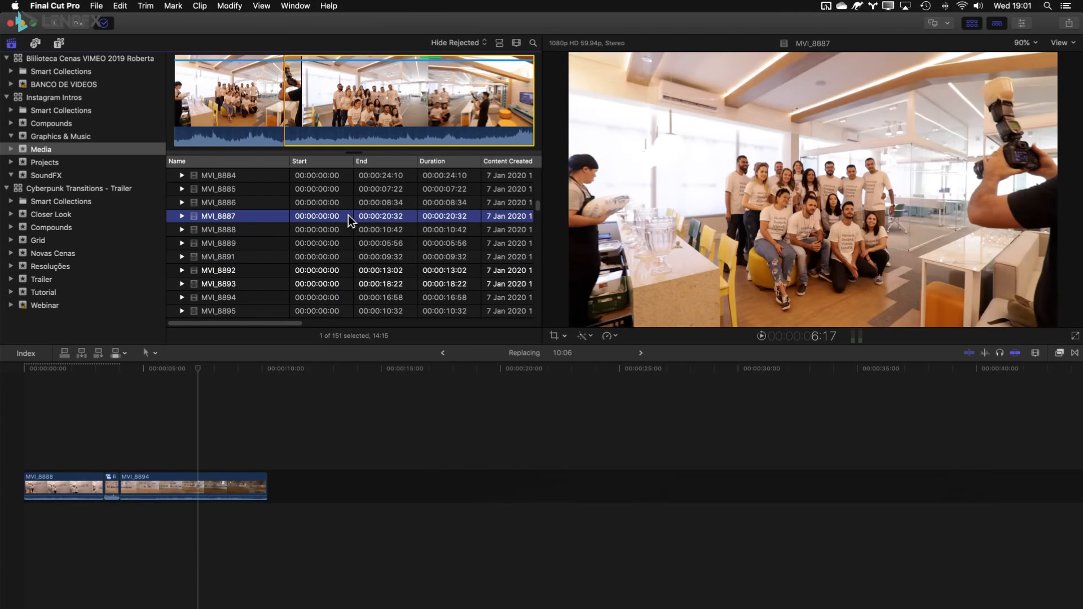
click(1061, 44)
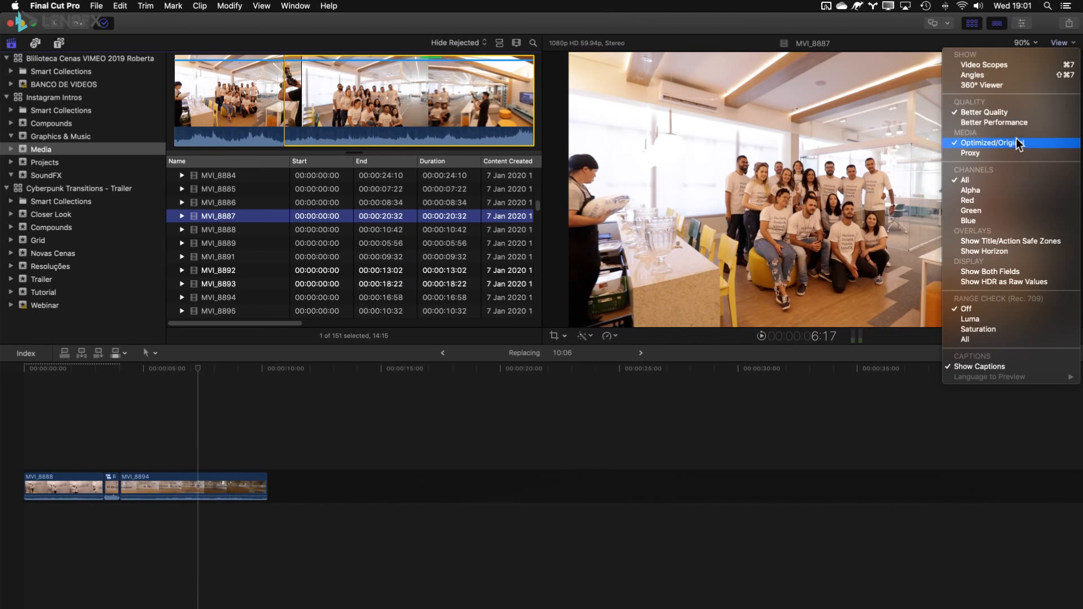
click(980, 153)
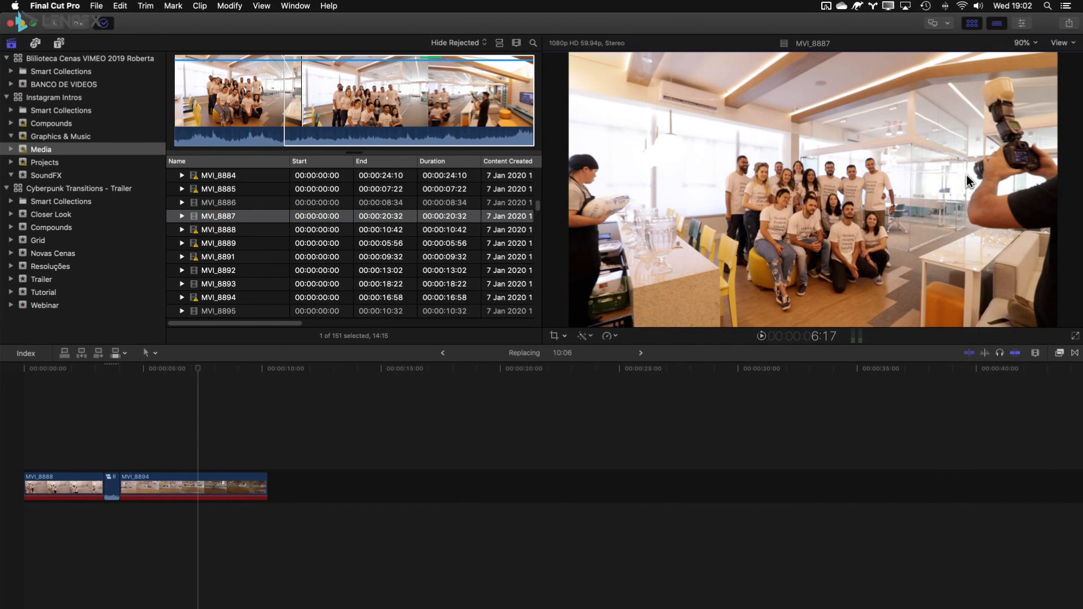
drag(207, 372, 180, 367)
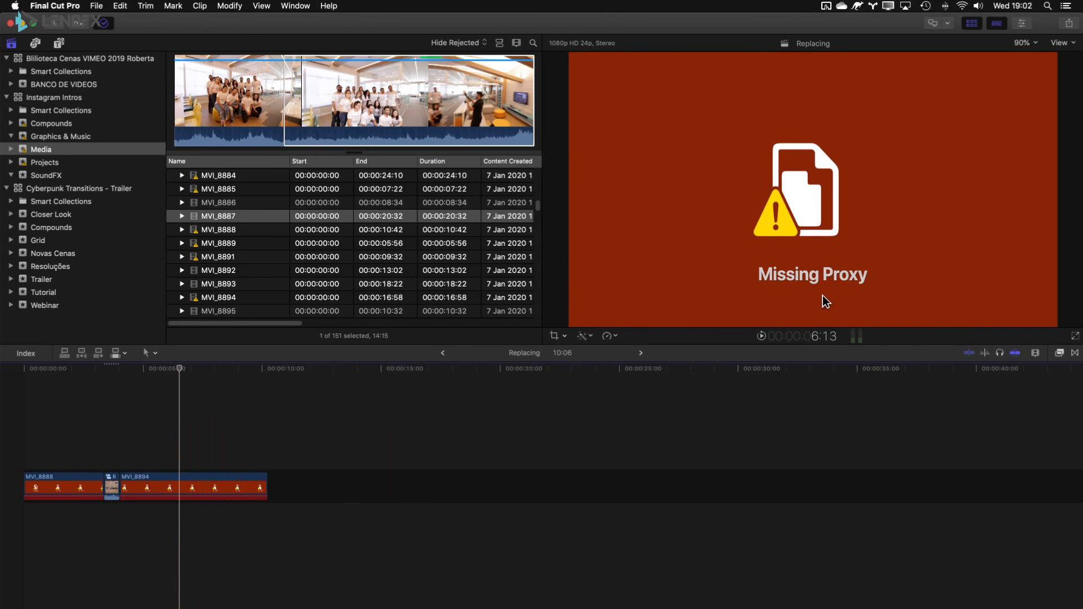
Transcode browser clips MVI_8888, MVI_8889 and MVI_8891 with only Create proxy media enabled.
click(203, 485)
click(210, 256)
shift+click(212, 231)
right_click(212, 232)
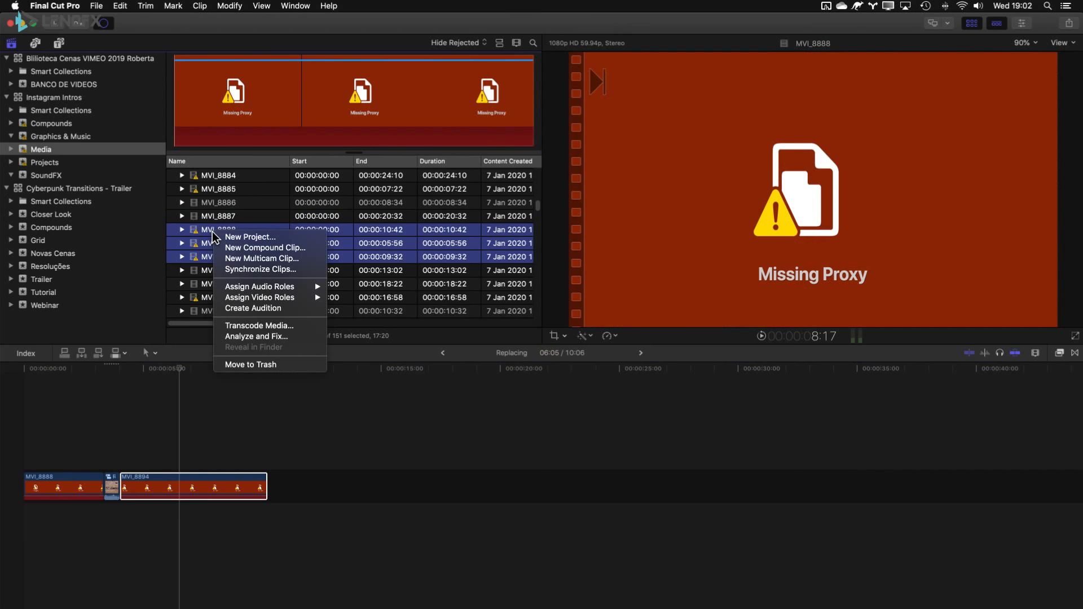
click(265, 326)
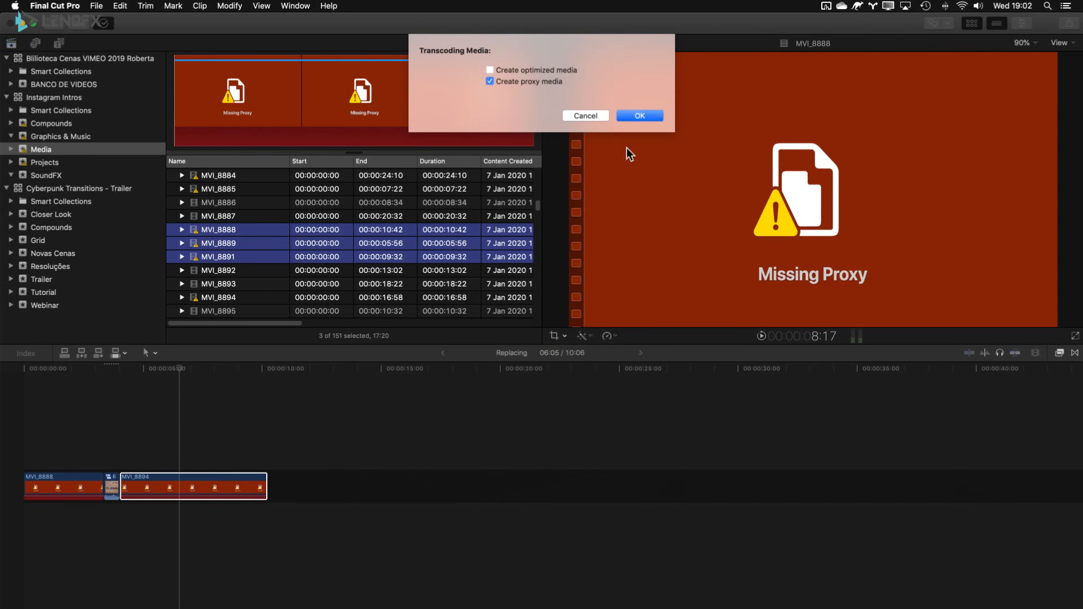
click(641, 115)
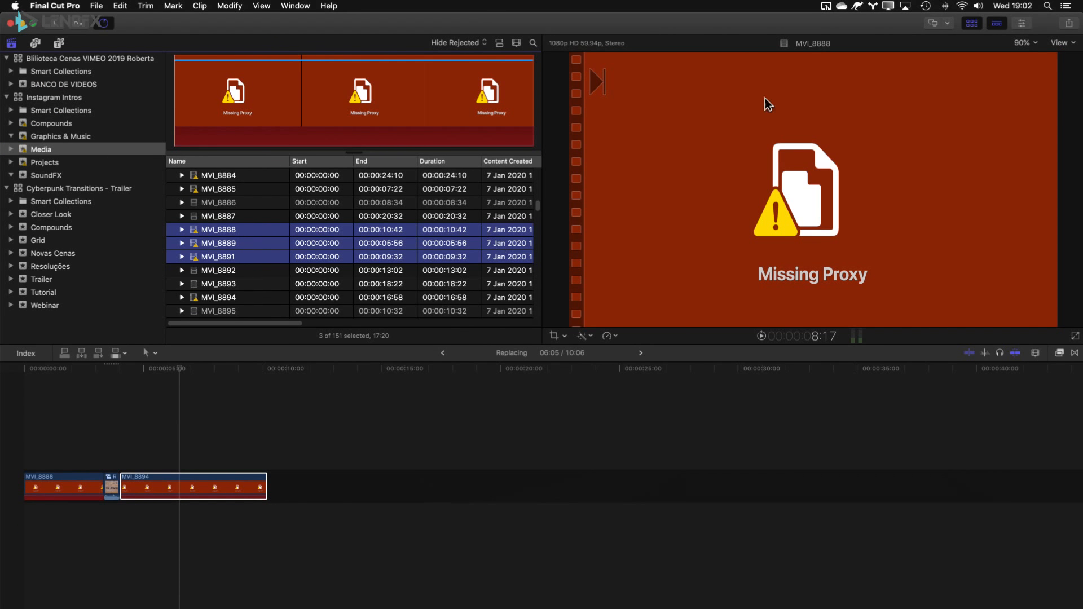
Enlarge the viewer by shrinking the timeline area, and place the playhead at 2:00 on MVI_8888 to view its proxy.
click(557, 407)
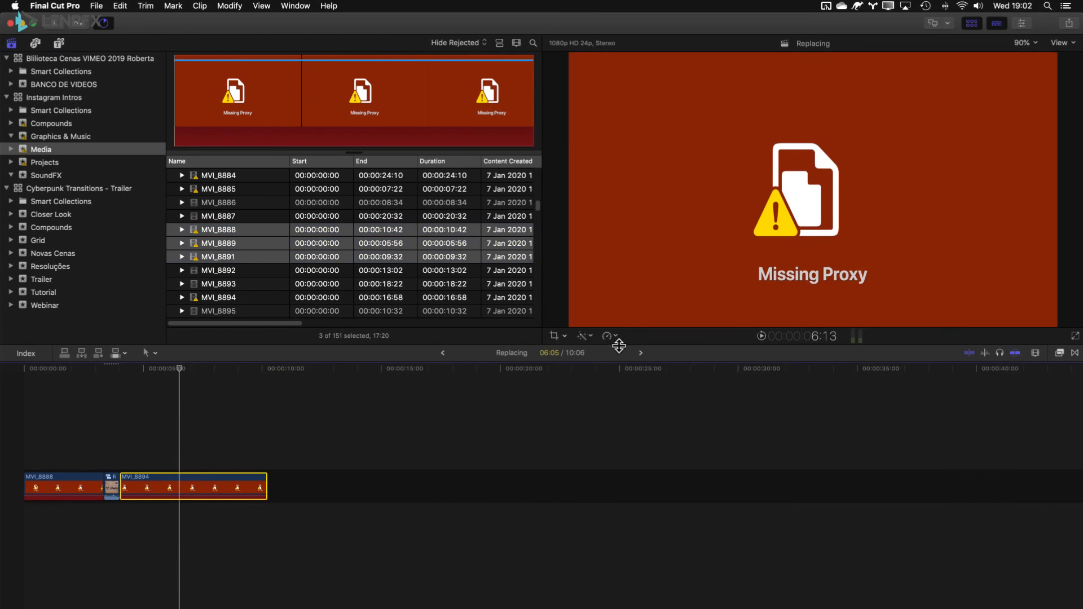
drag(618, 346, 622, 408)
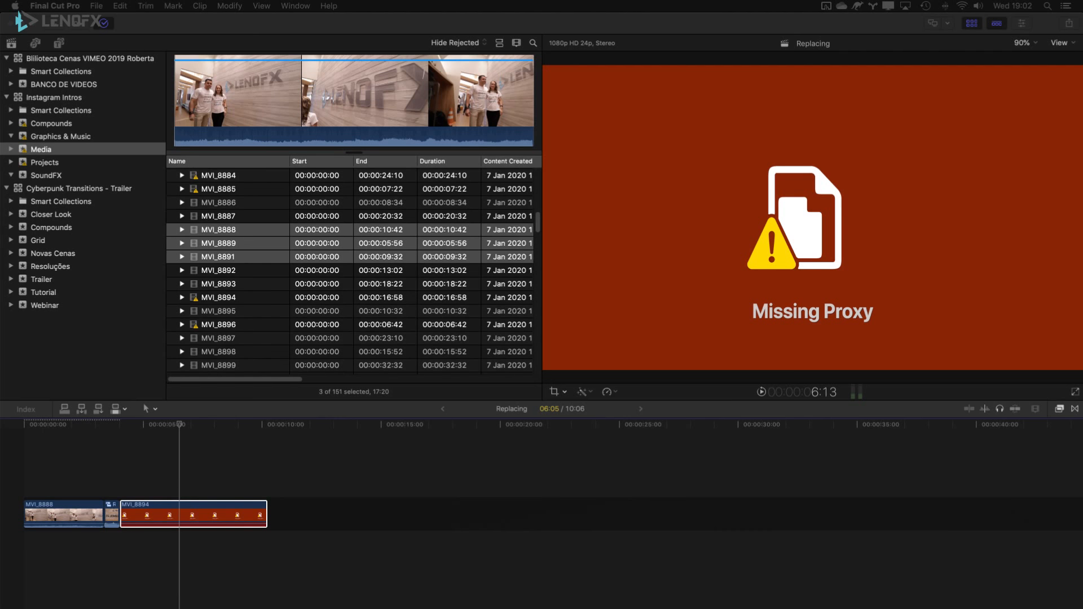
click(73, 463)
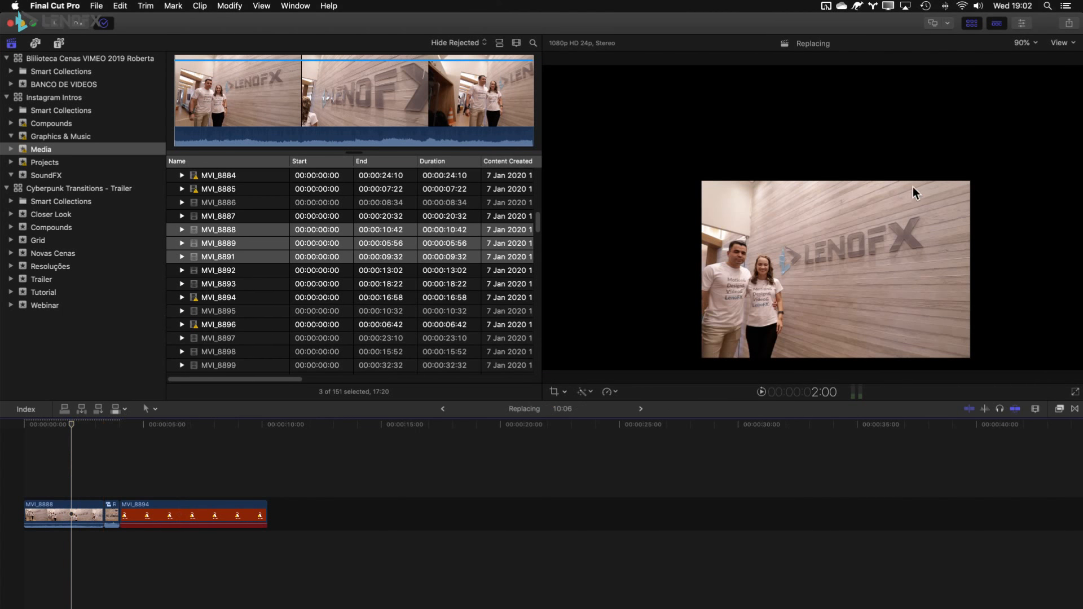
Set the viewer's media playback back to Optimized/Original and place the playhead at about 7:05 on MVI_8894.
click(1071, 44)
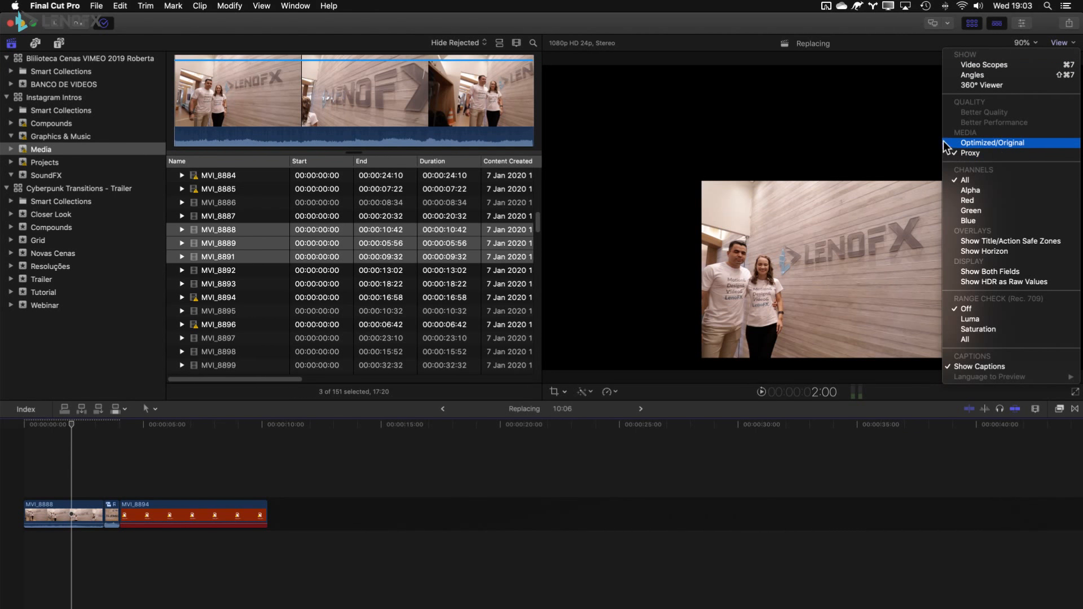
click(980, 142)
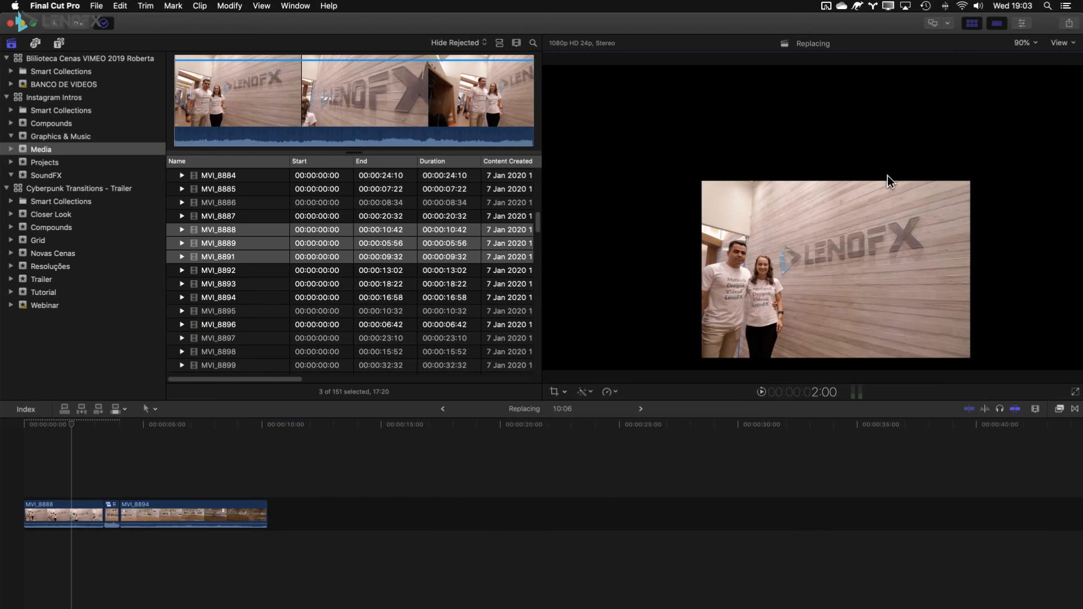
click(216, 424)
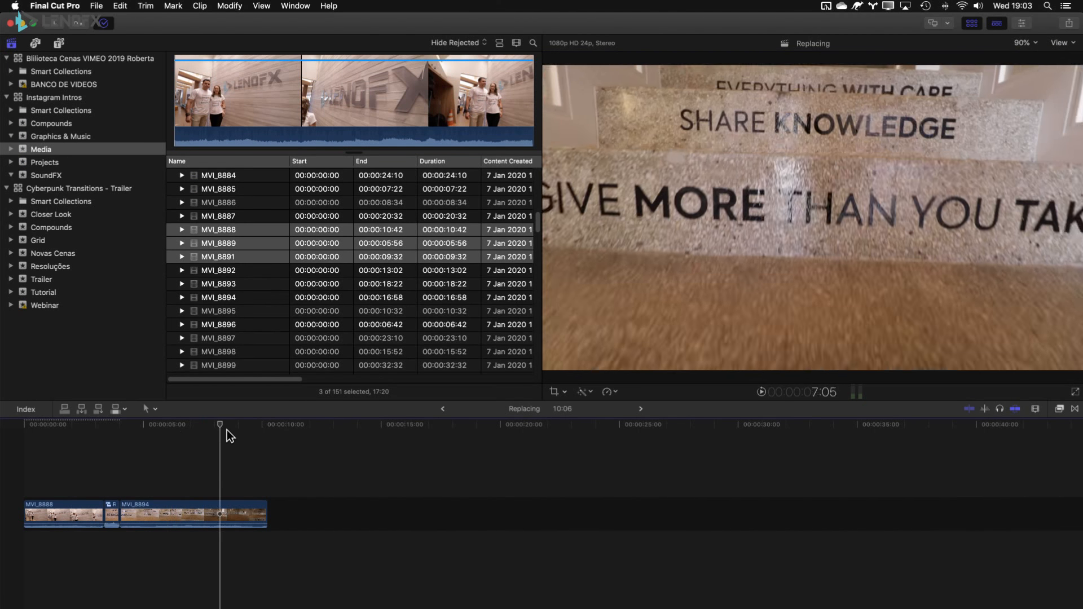
Review the viewer's media playback options with the playhead moved to 7:10, keeping Optimized/Original selected.
click(1052, 44)
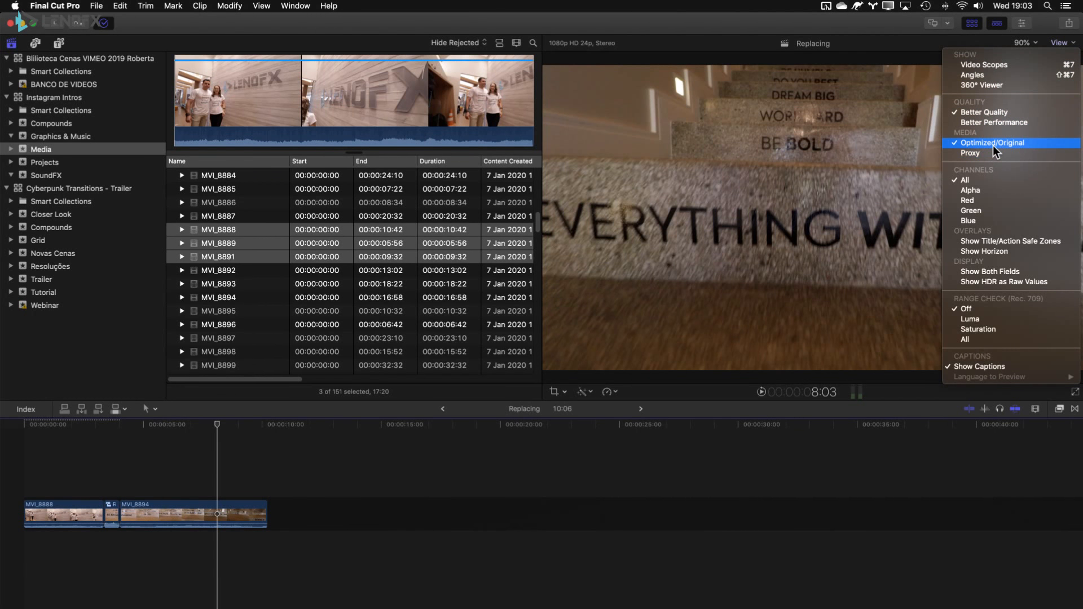
click(259, 455)
click(201, 424)
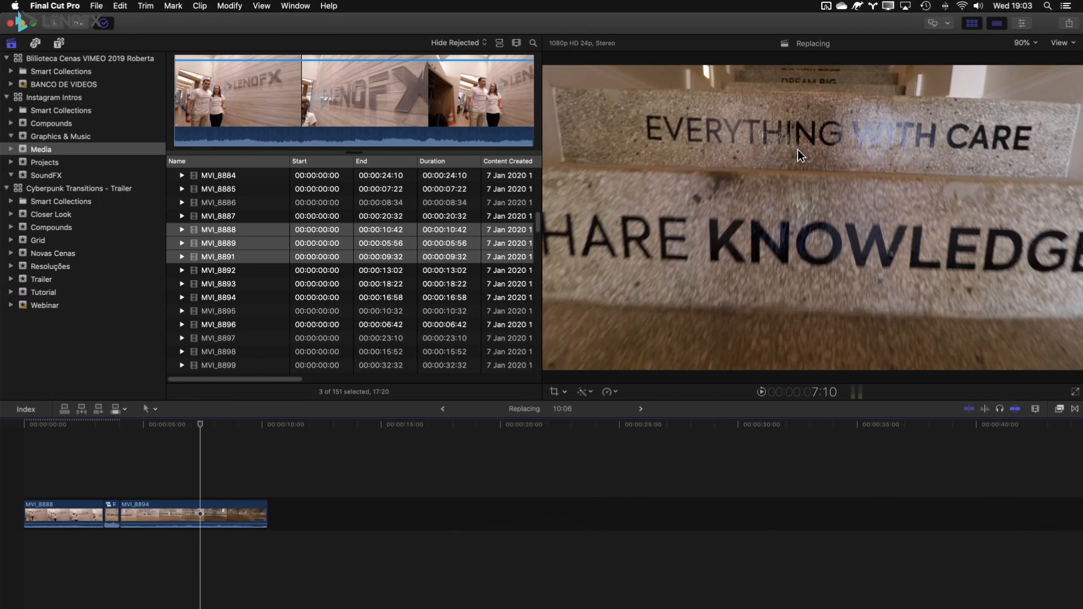
click(1061, 42)
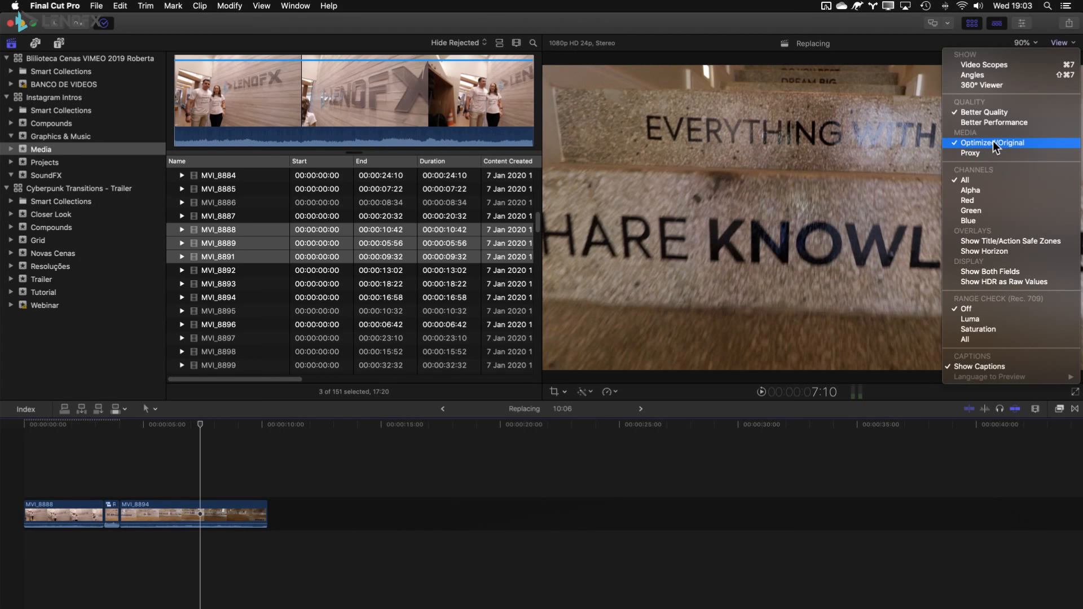
click(993, 141)
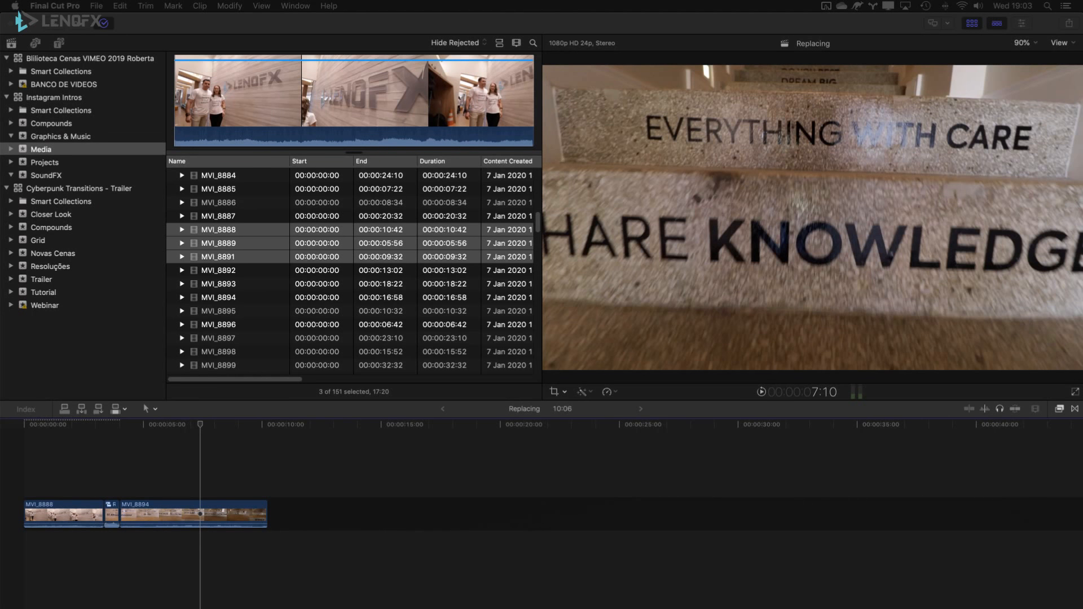
Delete all generated render files of the Instagram Intros library, keeping its optimized and proxy media.
click(39, 99)
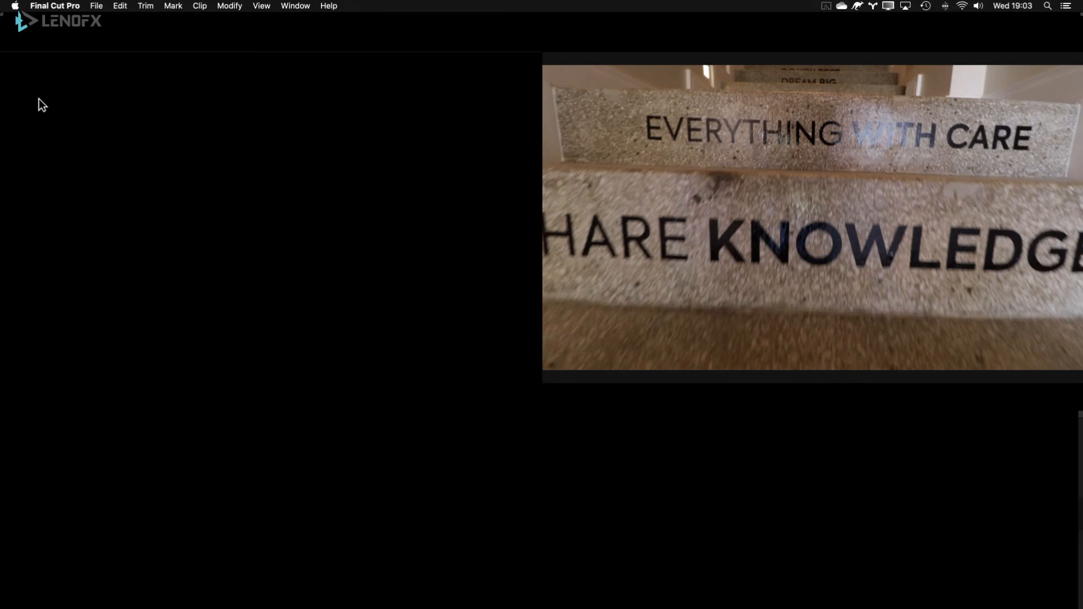
click(18, 97)
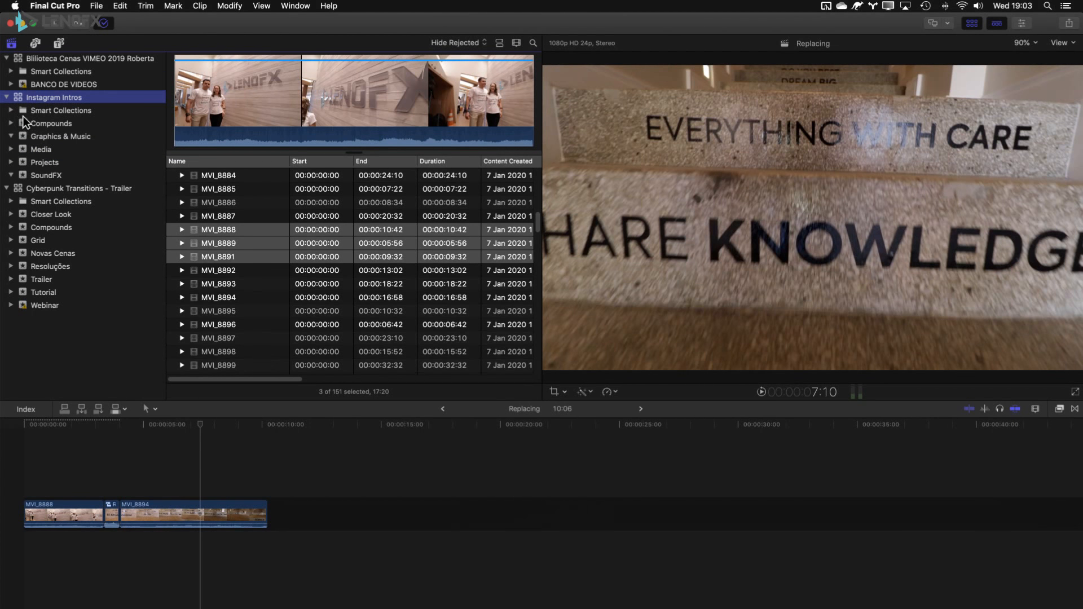
click(25, 100)
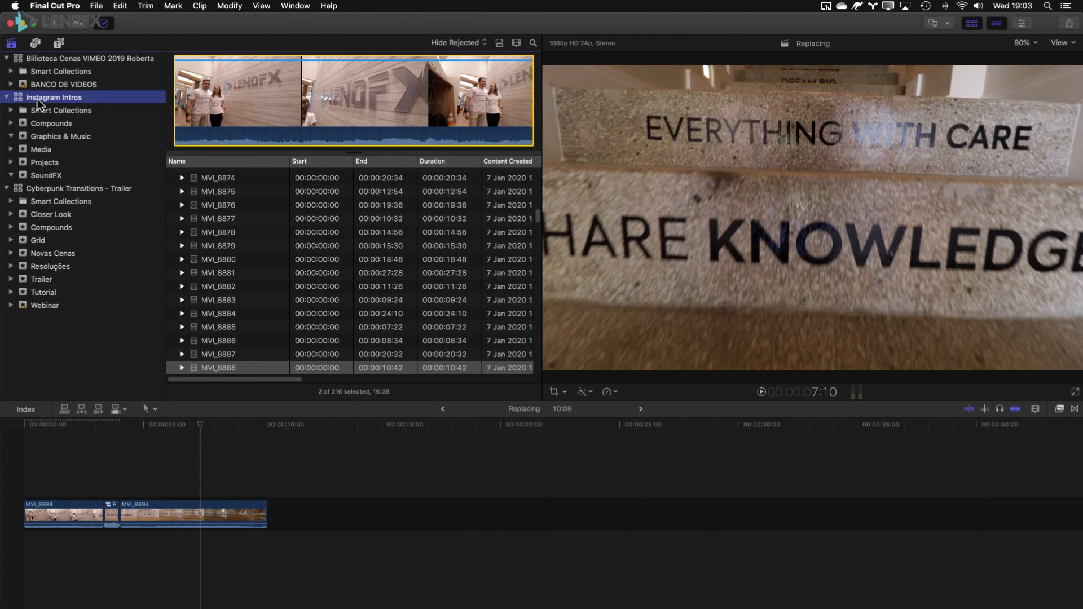
key(shift+super+BackSpace)
click(454, 110)
click(461, 135)
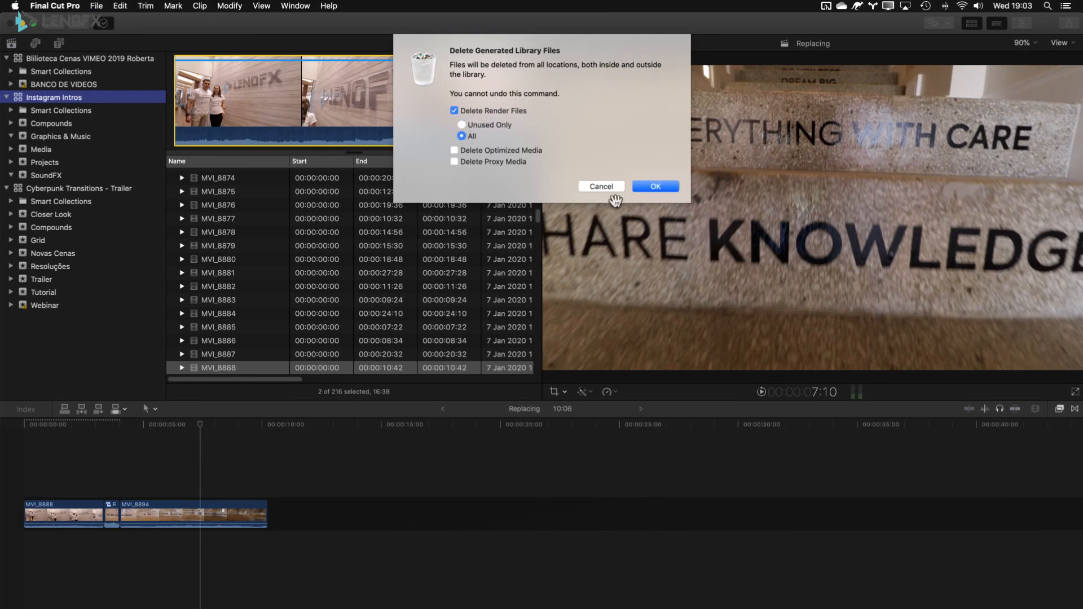
click(657, 188)
Skim the Castlemont 2014-2015 clip in the VIMEO 2019 library, and launch Final Cut Library Manager.
click(15, 59)
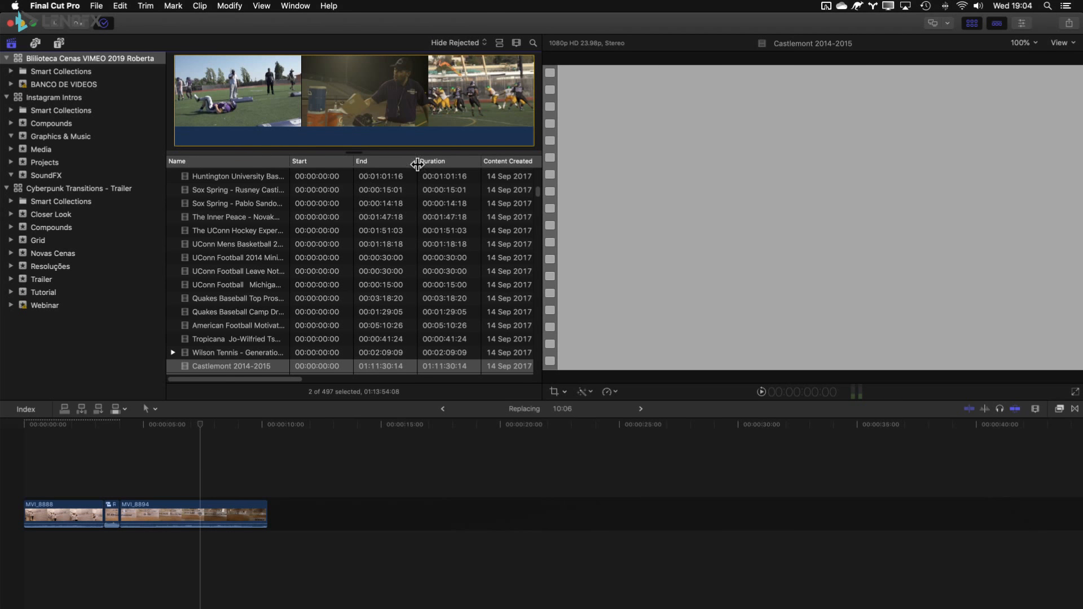
click(327, 108)
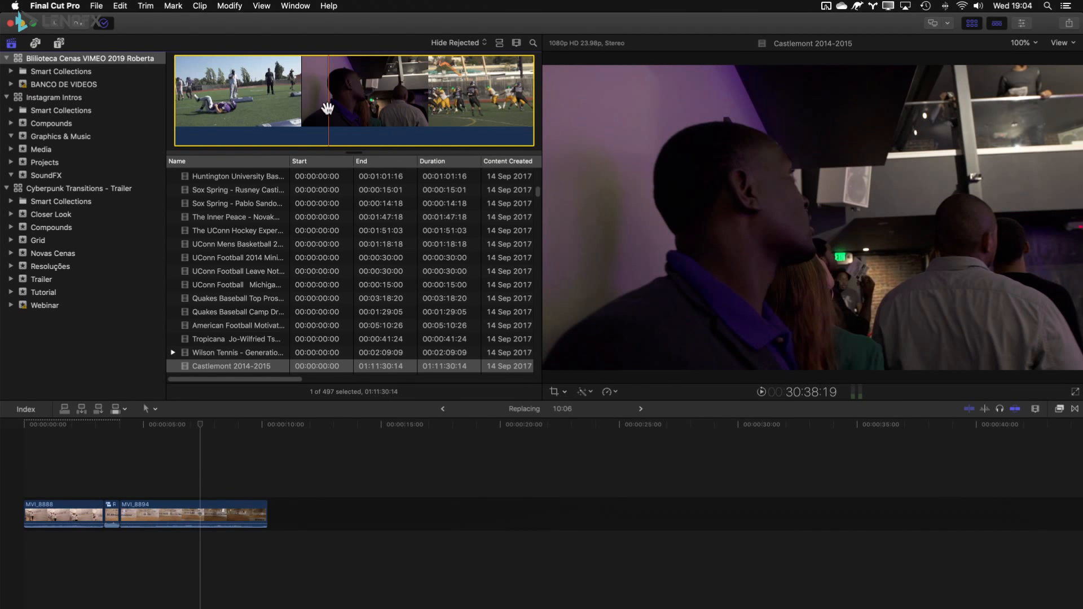
key(alt+space)
text(lib)
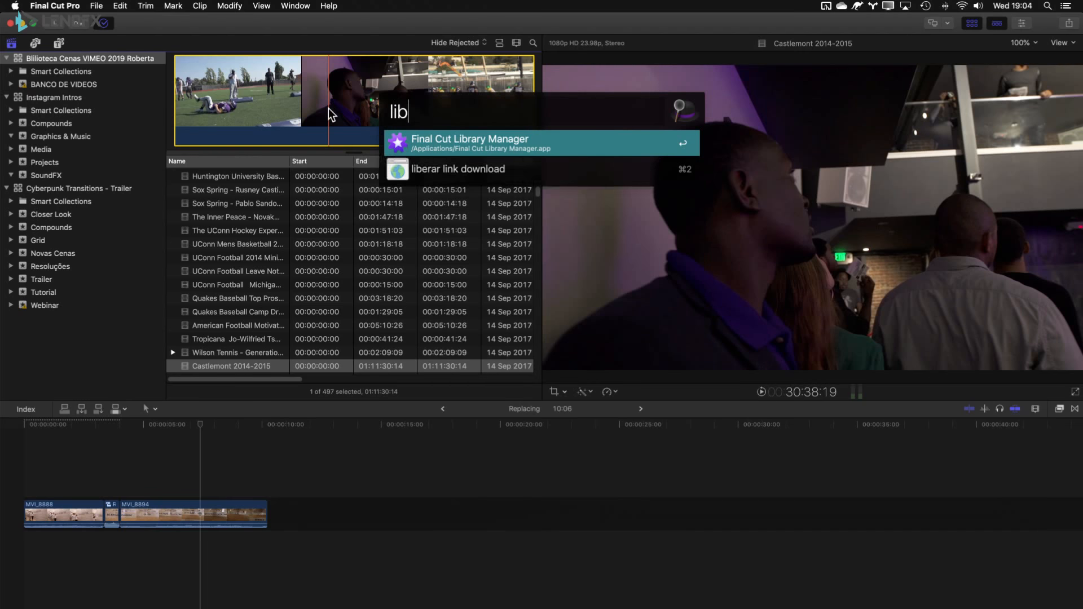
key(Return)
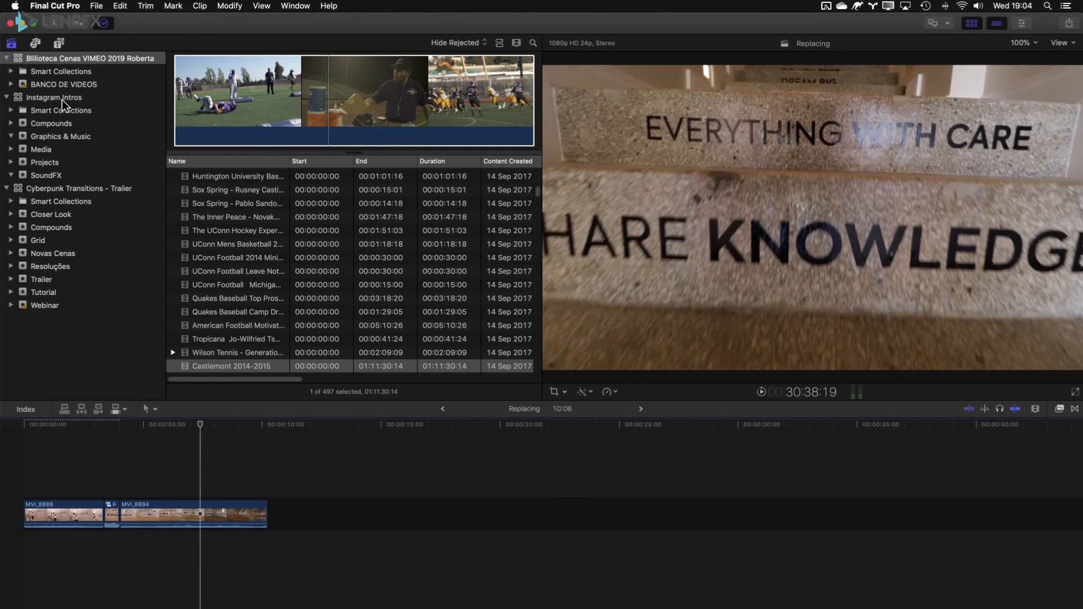
Delete only the generated proxy media of the Instagram Intros library.
click(52, 97)
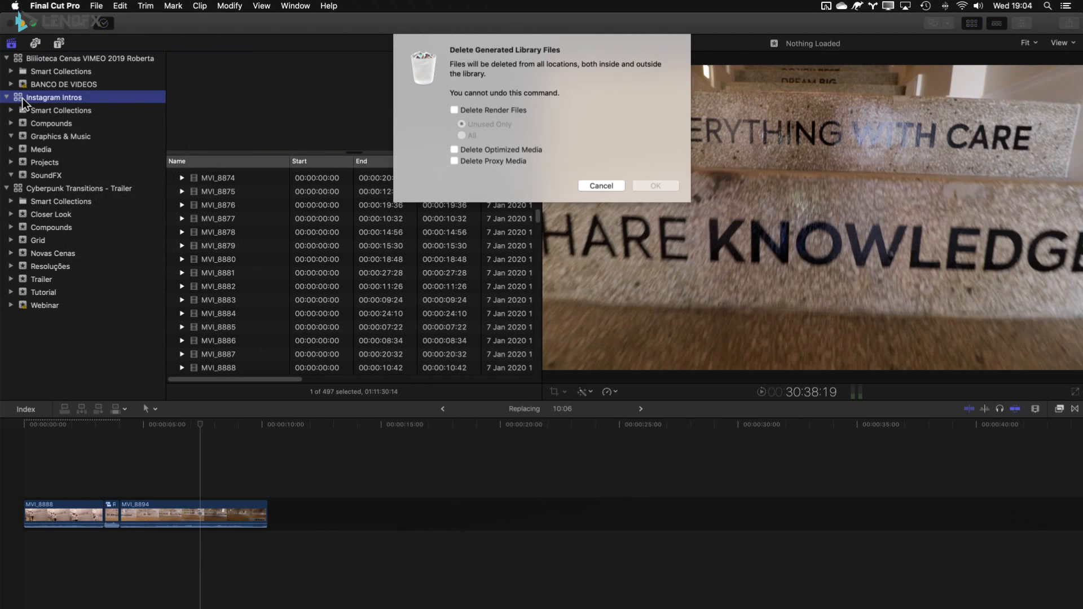
click(493, 162)
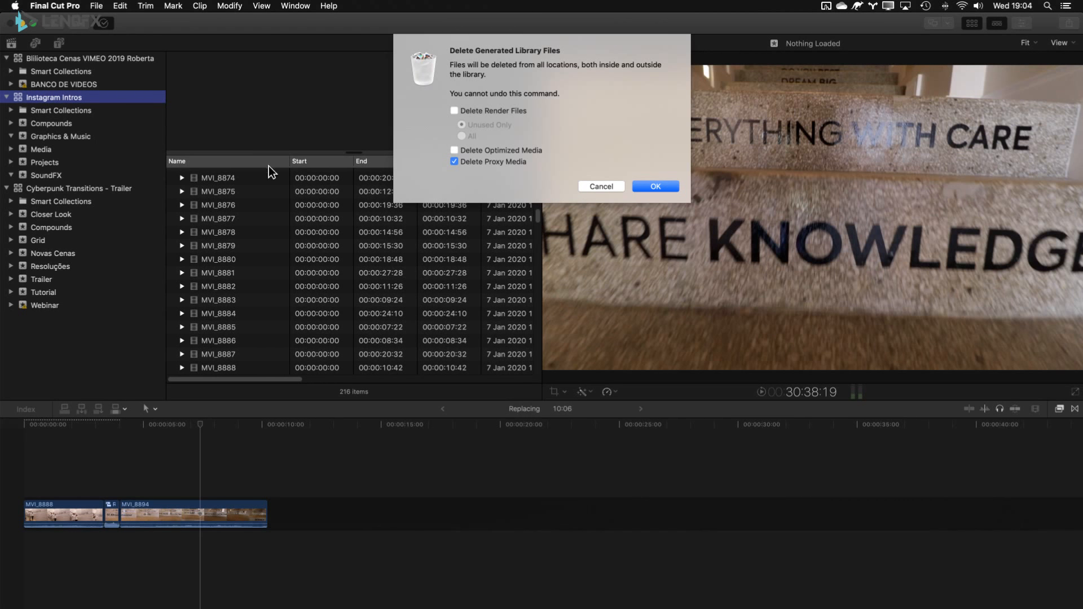
click(674, 186)
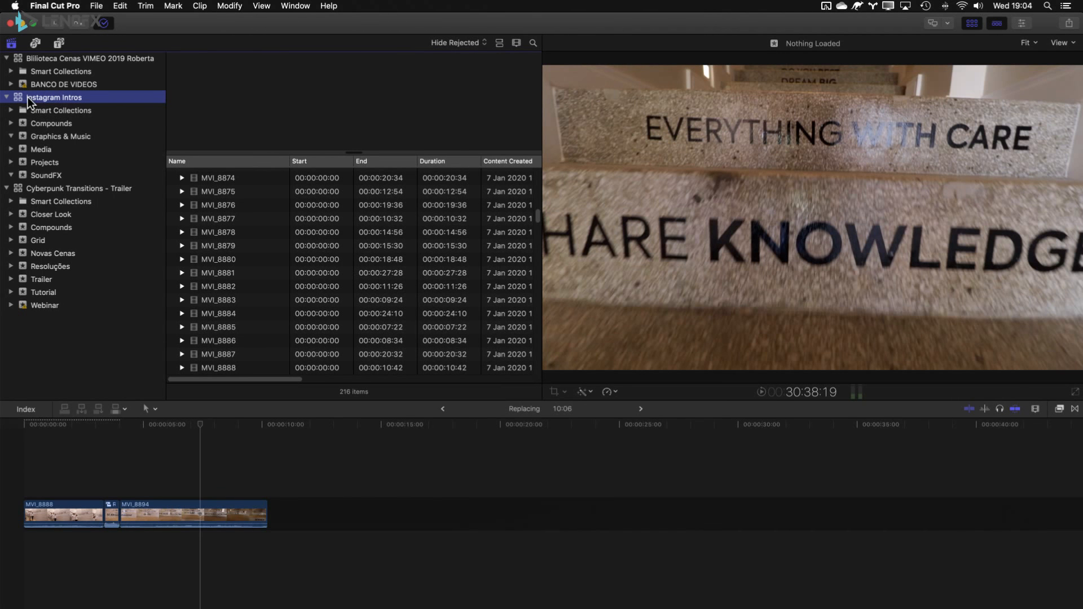
Show the inspector and review the optimized and proxy transcoding options for clips MVI_8877 to MVI_8881, without transcoding them.
key(super+4)
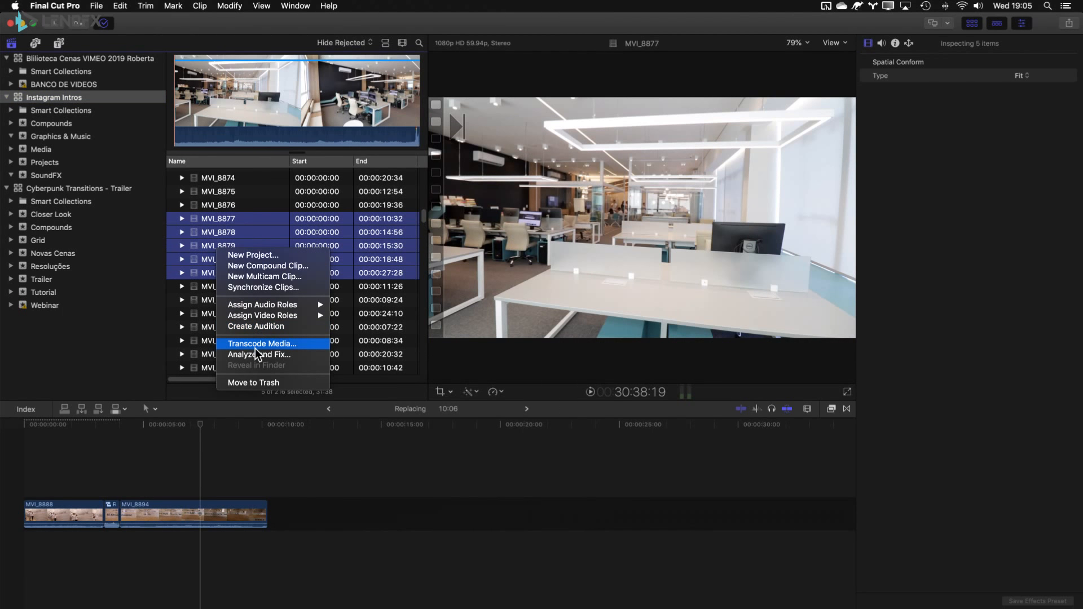
click(259, 342)
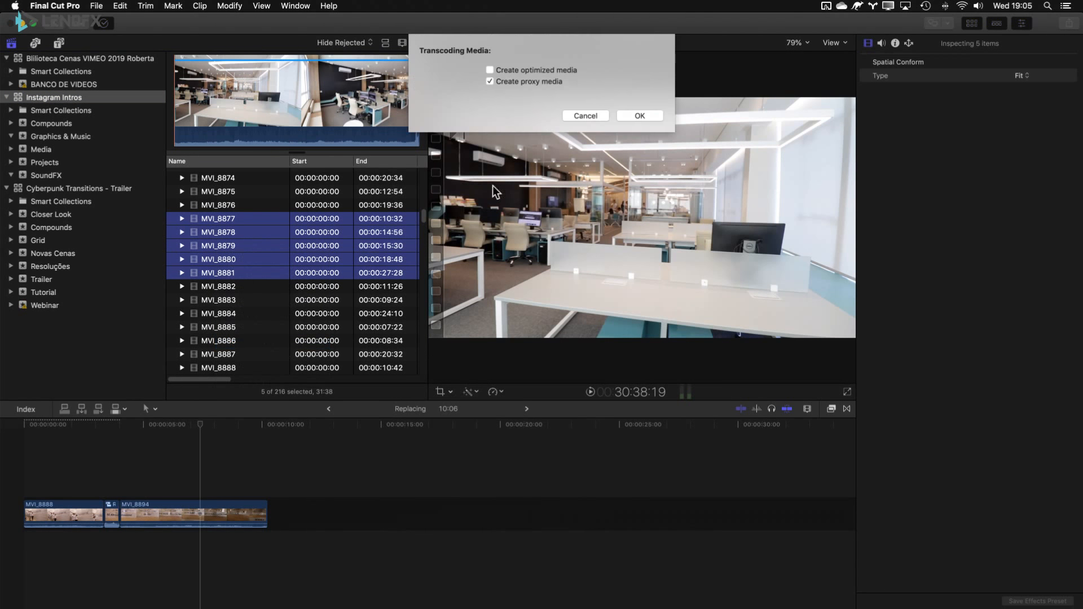
click(503, 81)
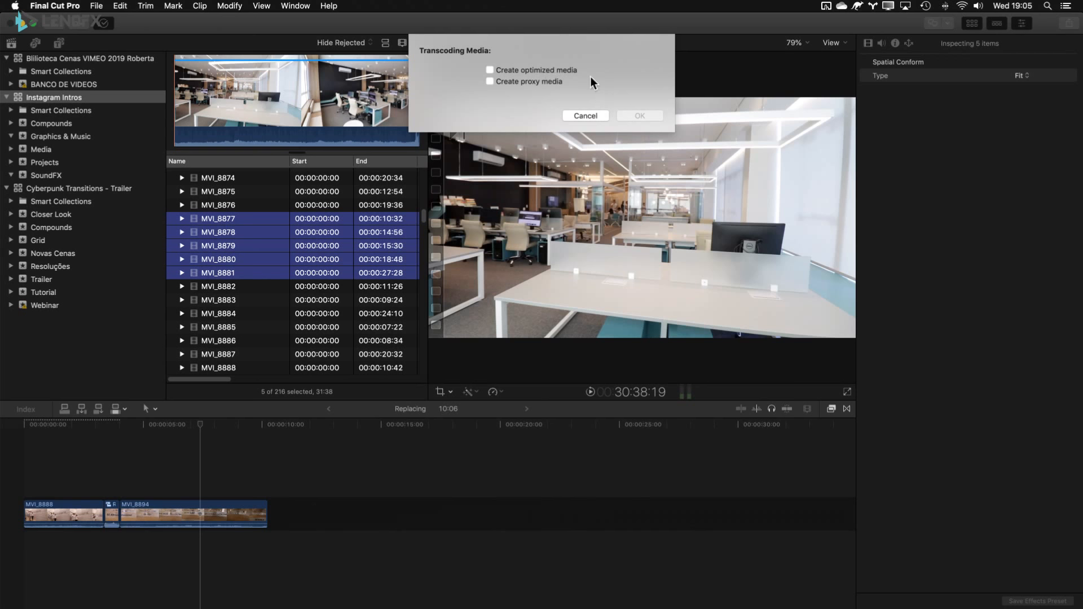
click(533, 70)
click(527, 80)
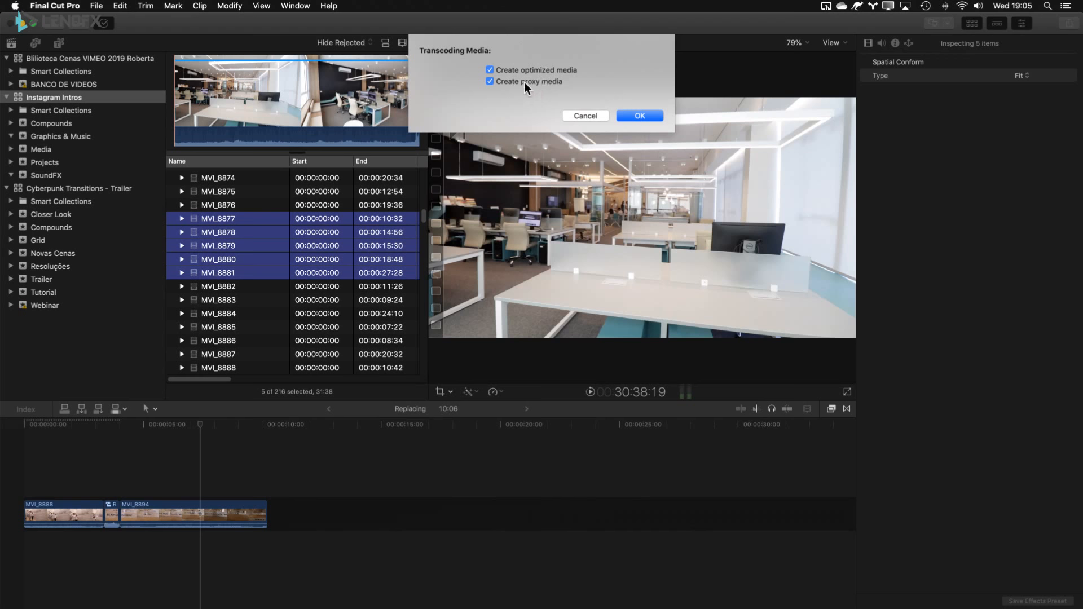
click(577, 116)
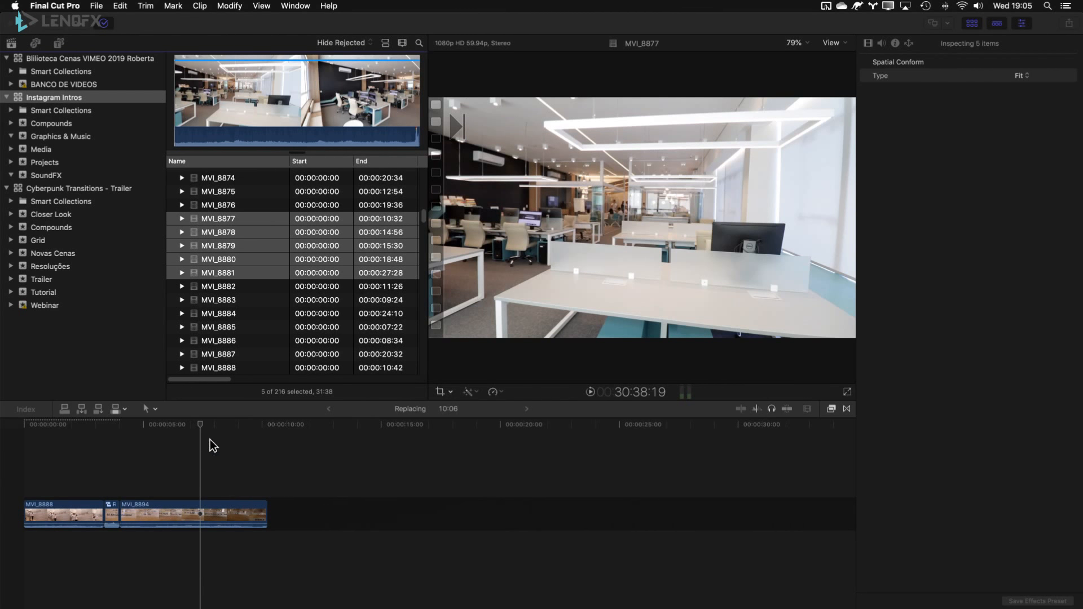
Set the viewer's playback quality to Better Performance and play part of MVI_8894 from about 6:07 in the timeline.
click(173, 434)
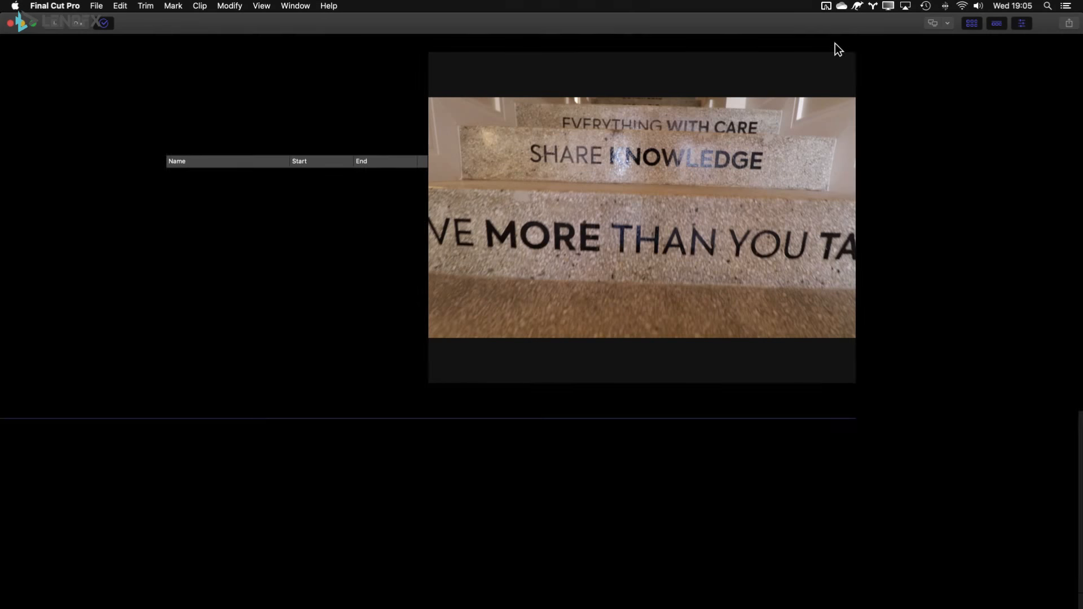
click(834, 43)
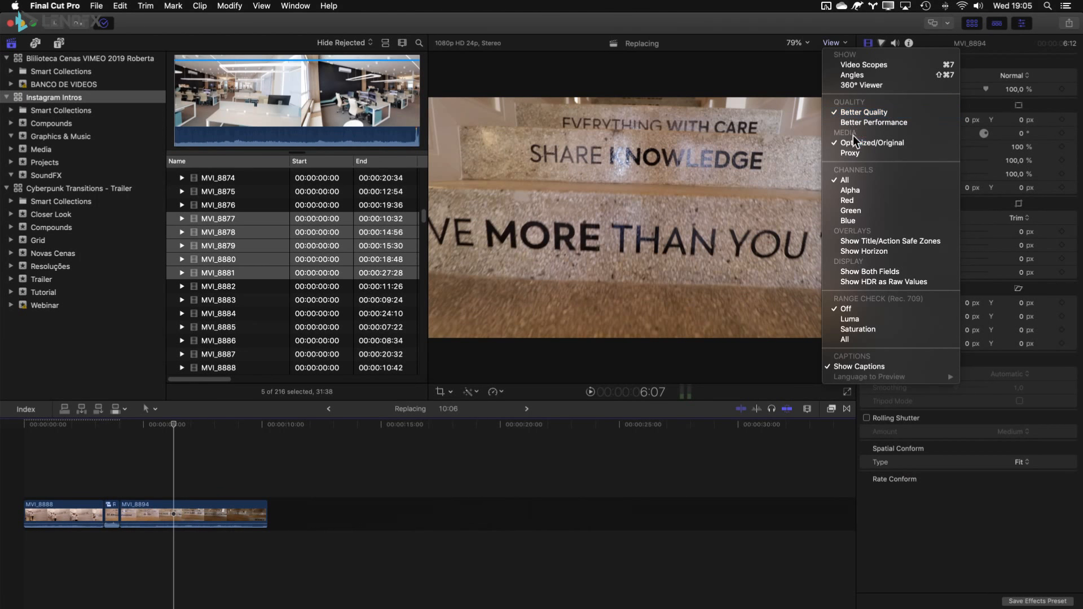
click(874, 122)
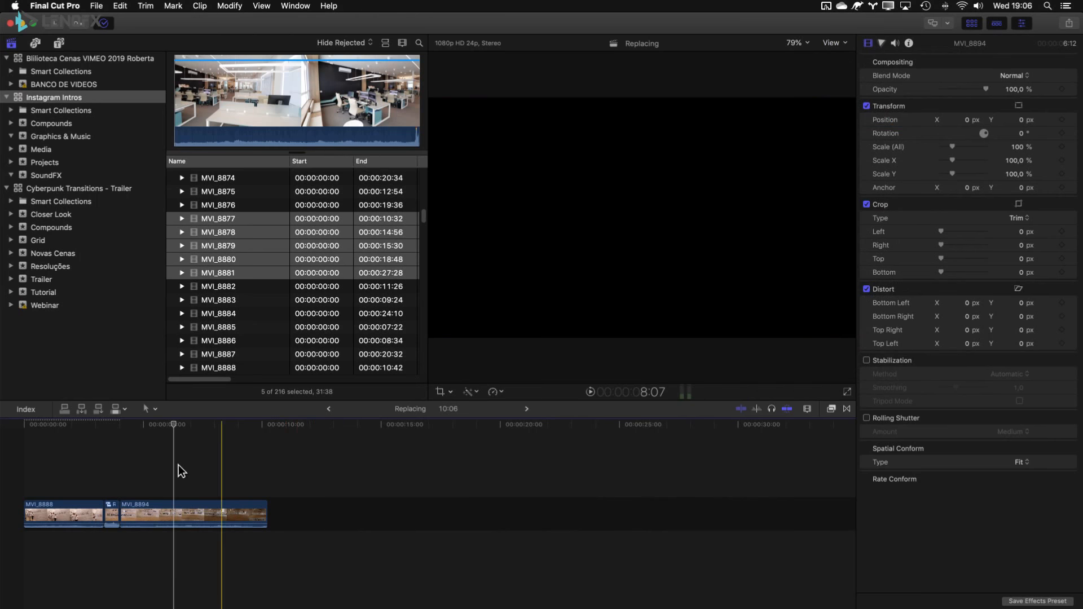
click(147, 449)
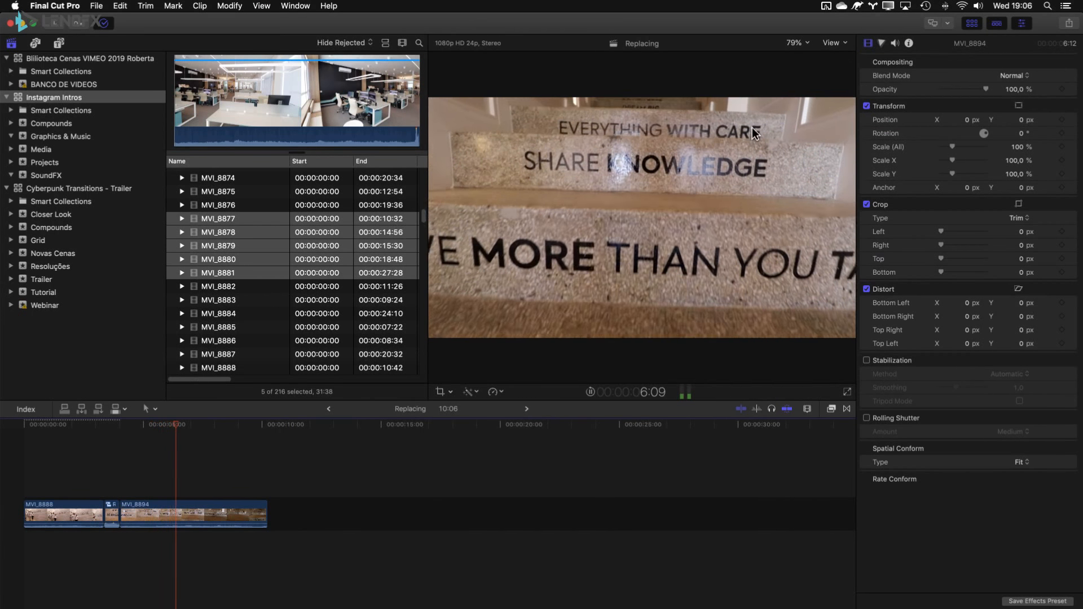
key(space)
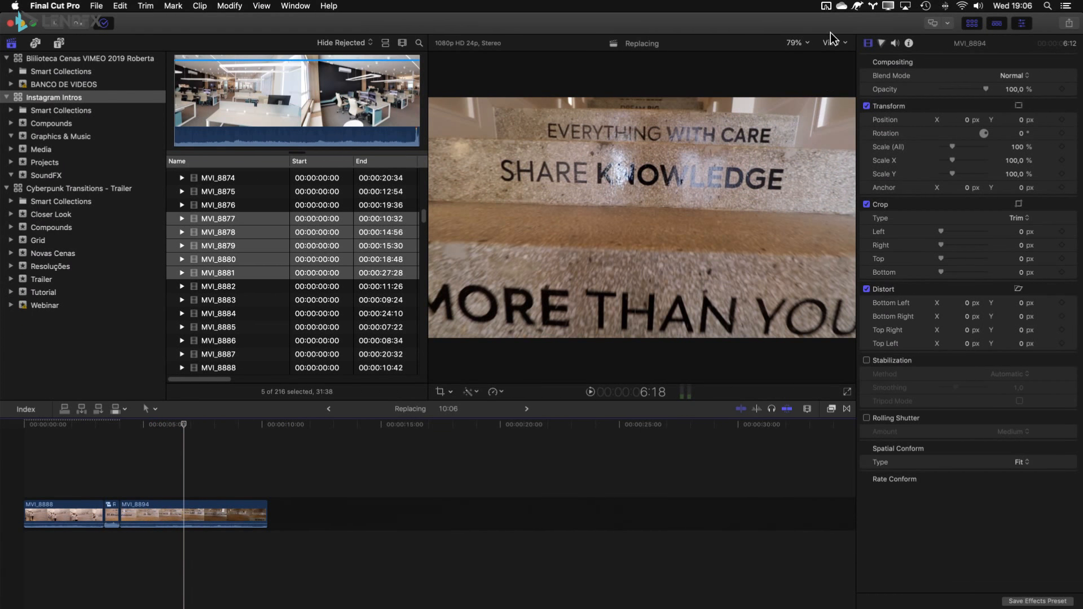
Switch the viewer's playback quality to Better Quality and back to Better Performance.
click(832, 38)
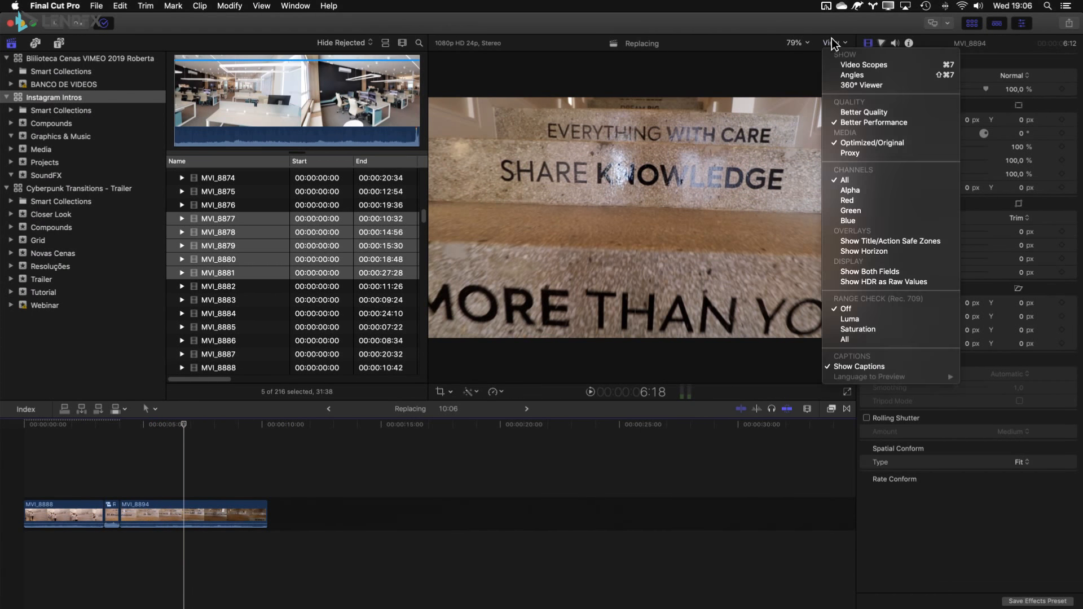
click(855, 115)
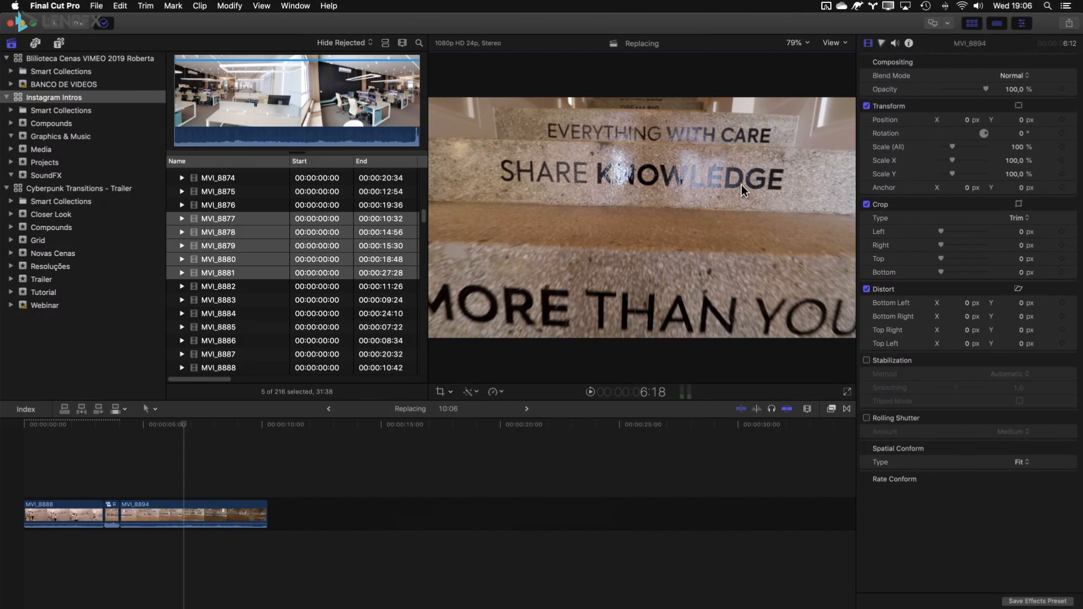
click(832, 43)
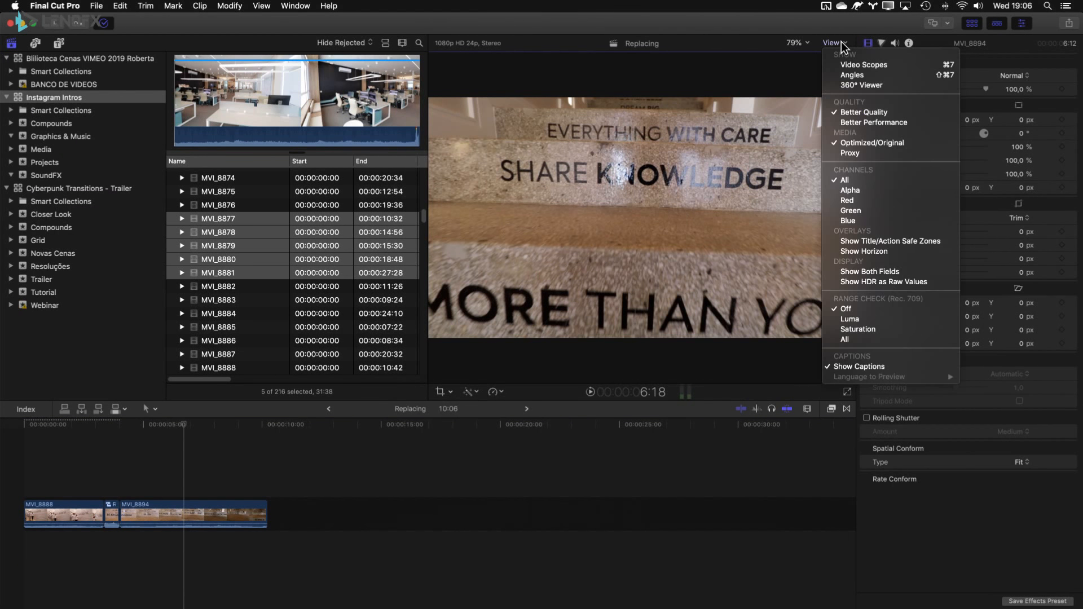
click(863, 123)
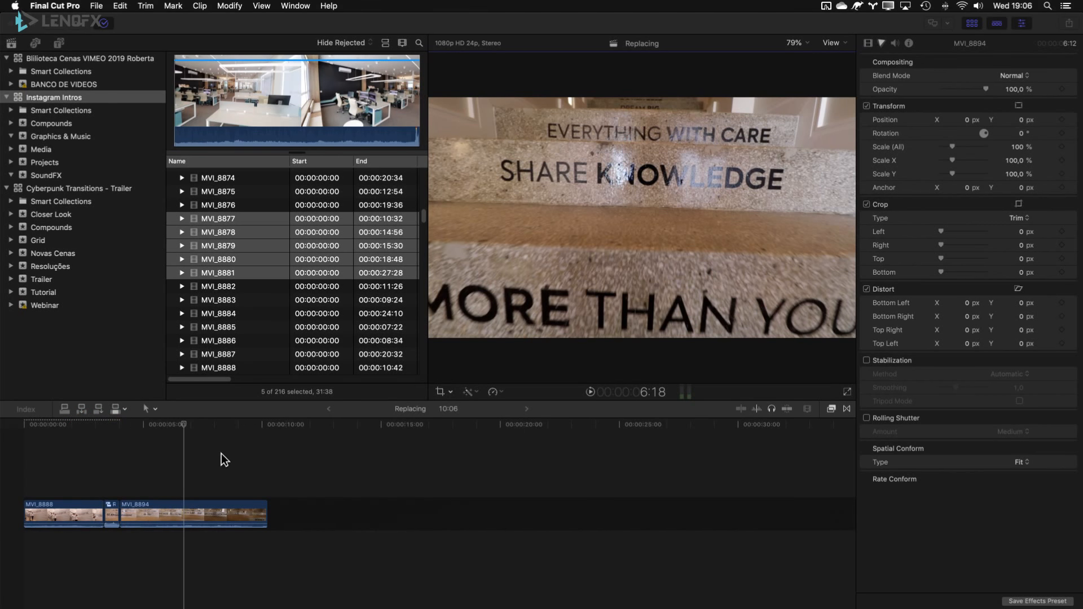
Play MVI_8888 from the start of the timeline, and place the playhead at 3:16 on the short Replacing Clip.
click(221, 454)
click(61, 466)
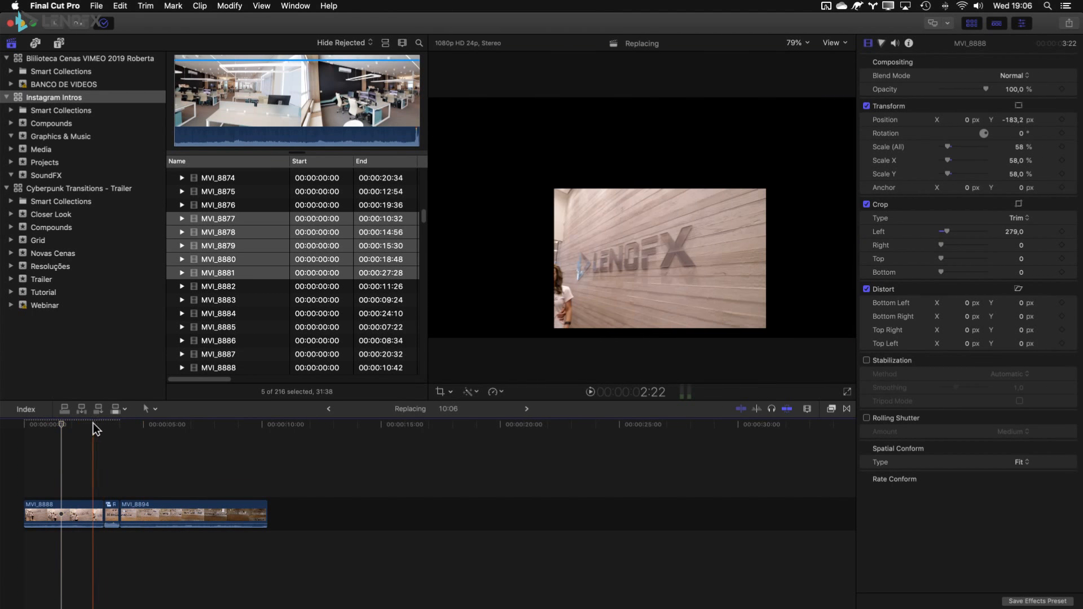
drag(63, 421, 19, 416)
key(space)
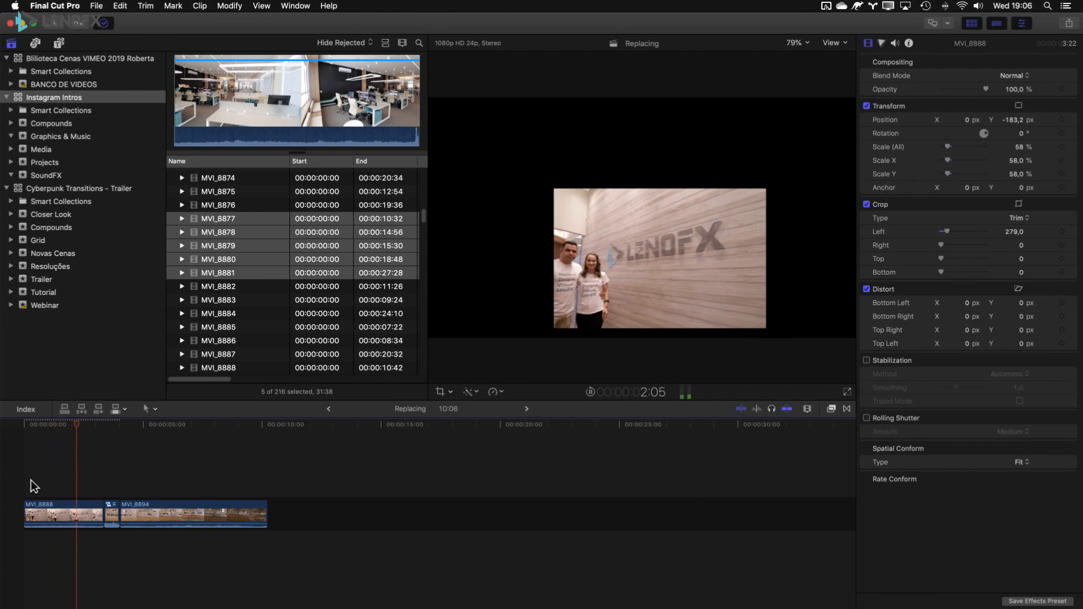
click(66, 460)
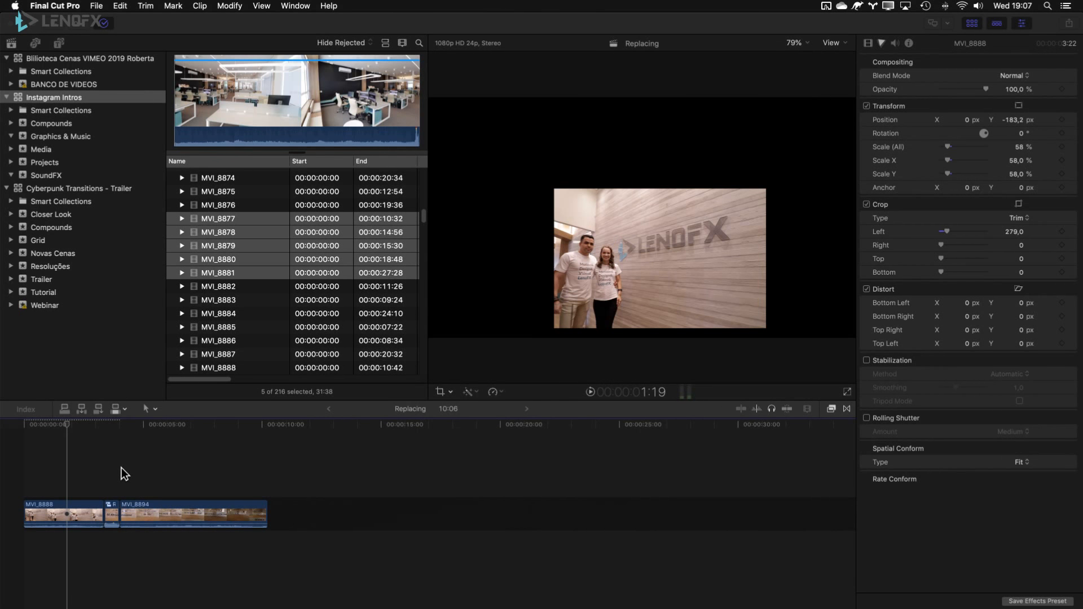
click(127, 424)
drag(127, 424, 112, 428)
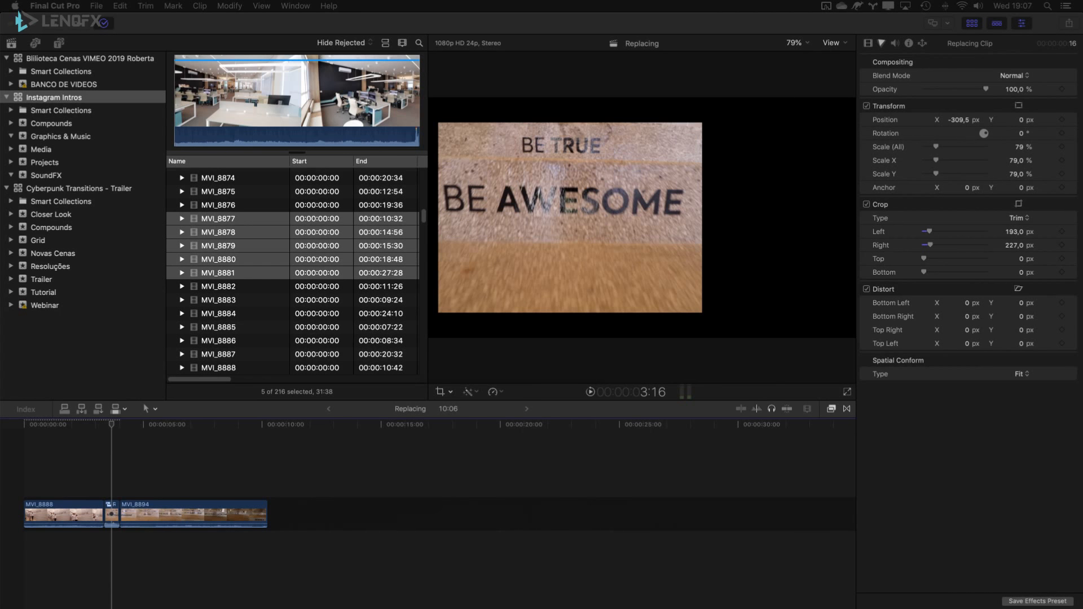
Review the media import keyword and transcoding options with folders VIDEO 1 to VIDEO 3 of _LenoFX Filmagens selected, without importing.
click(237, 205)
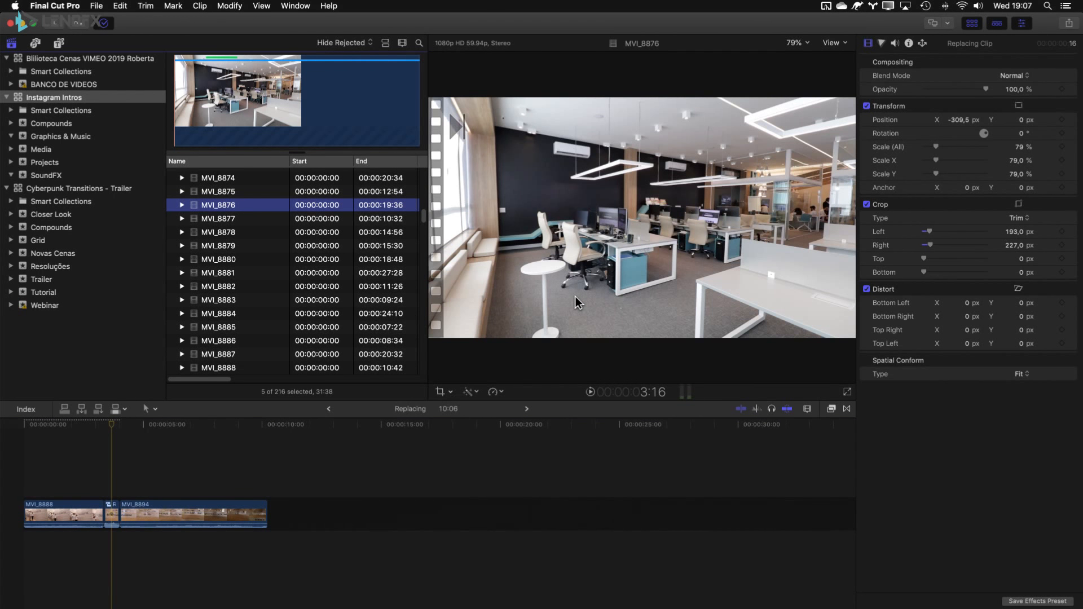
key(super+i)
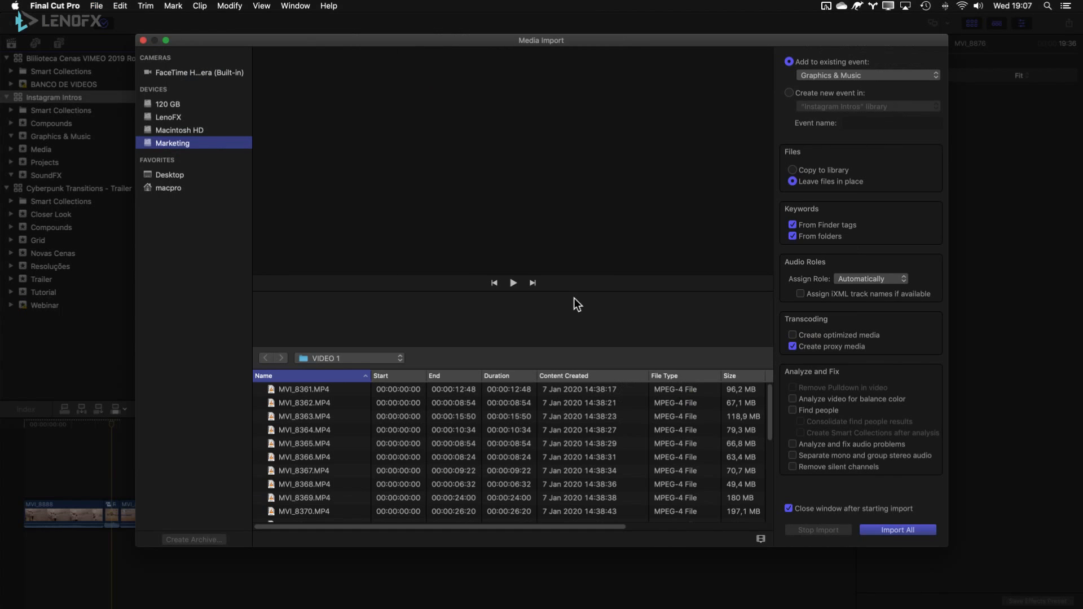
click(811, 237)
click(320, 360)
click(323, 370)
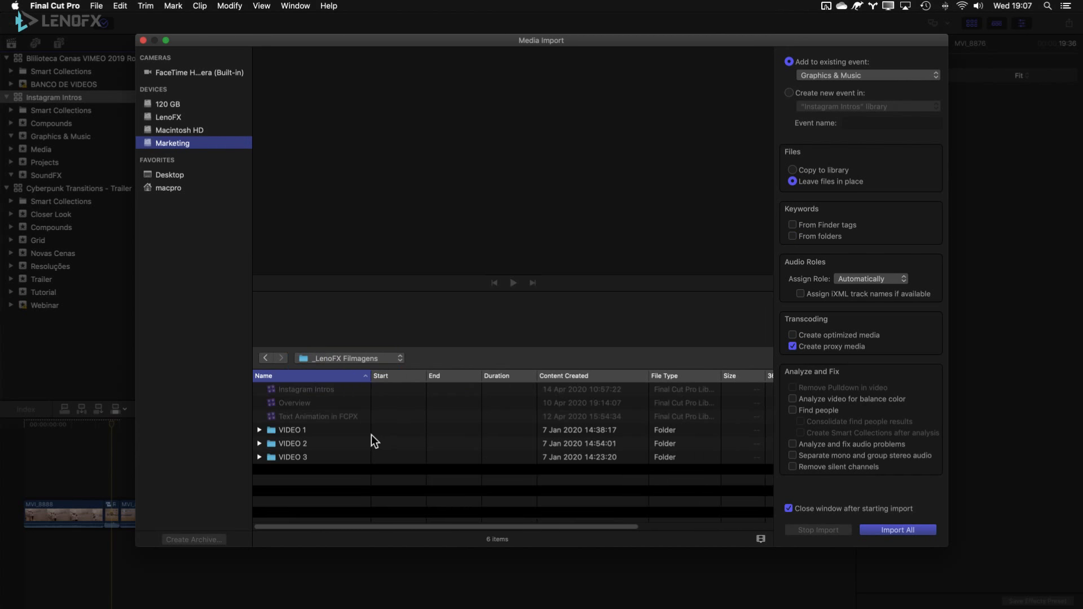
click(286, 430)
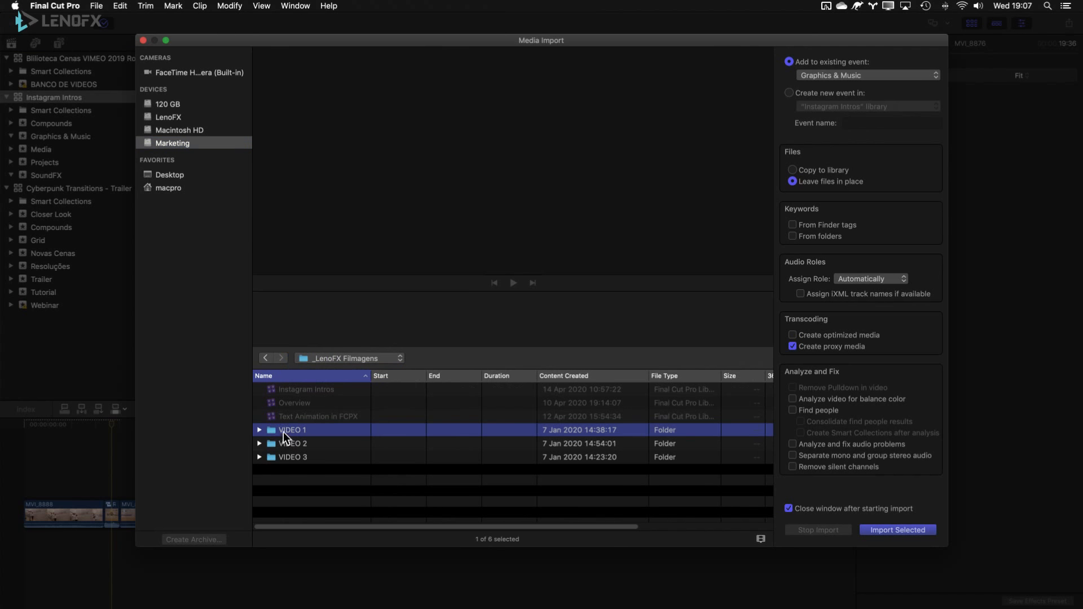
shift+click(300, 455)
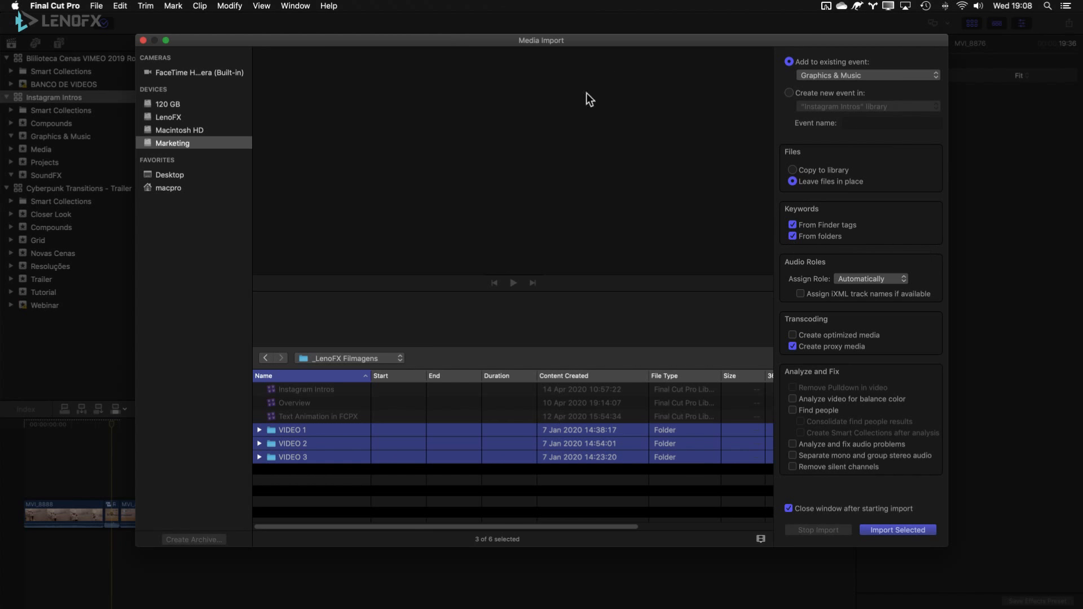
click(143, 41)
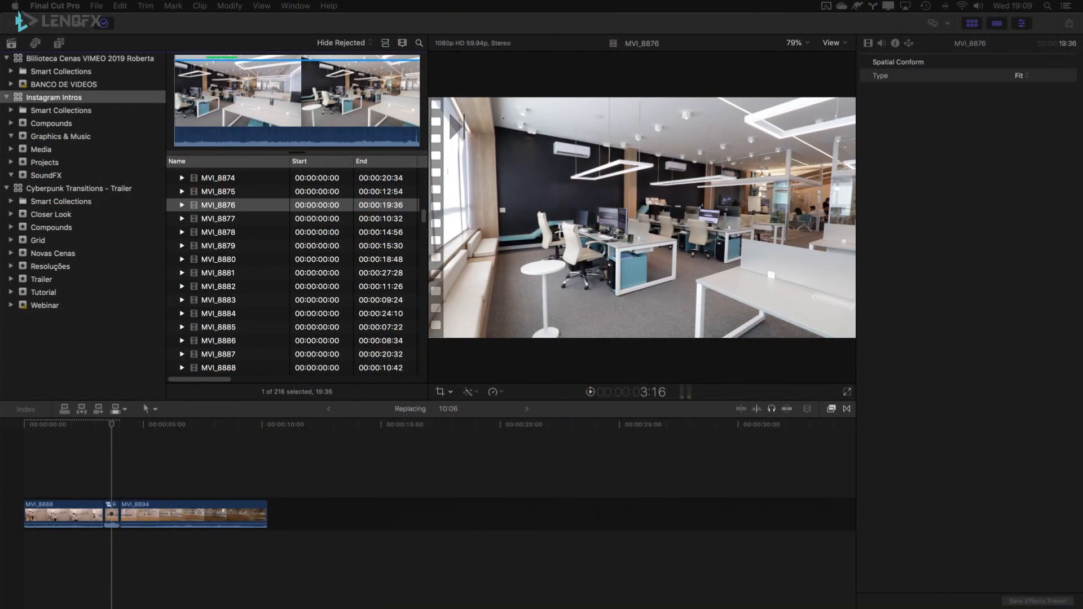
Review the Background render option in the playback preferences.
click(391, 485)
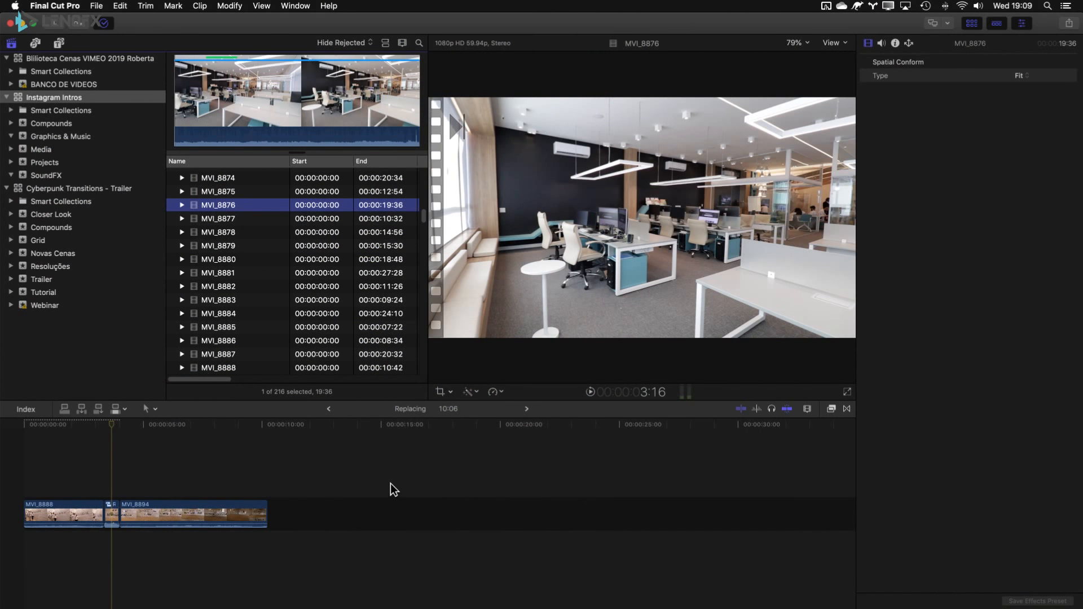
key(super+comma)
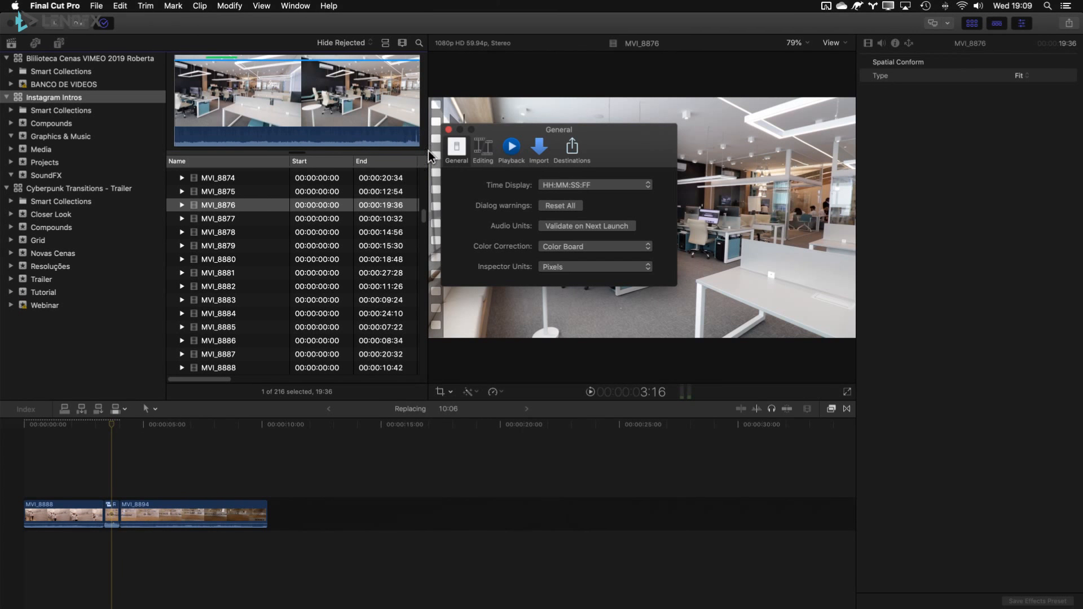
click(511, 148)
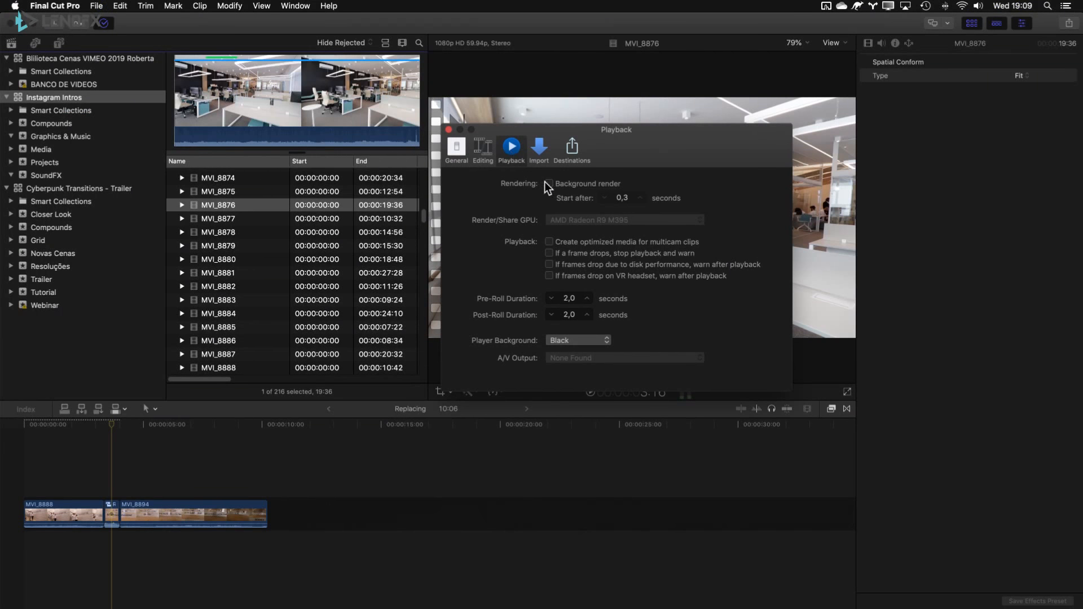
click(594, 184)
click(448, 130)
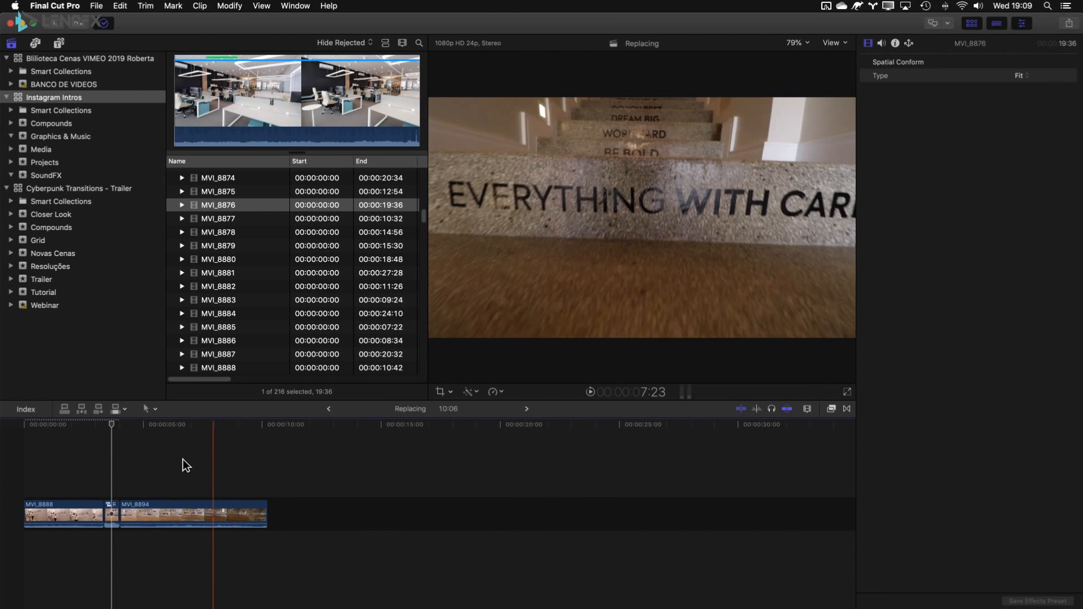
Render only the MVI_8888 clip at the start of the Replacing timeline.
click(183, 459)
click(44, 519)
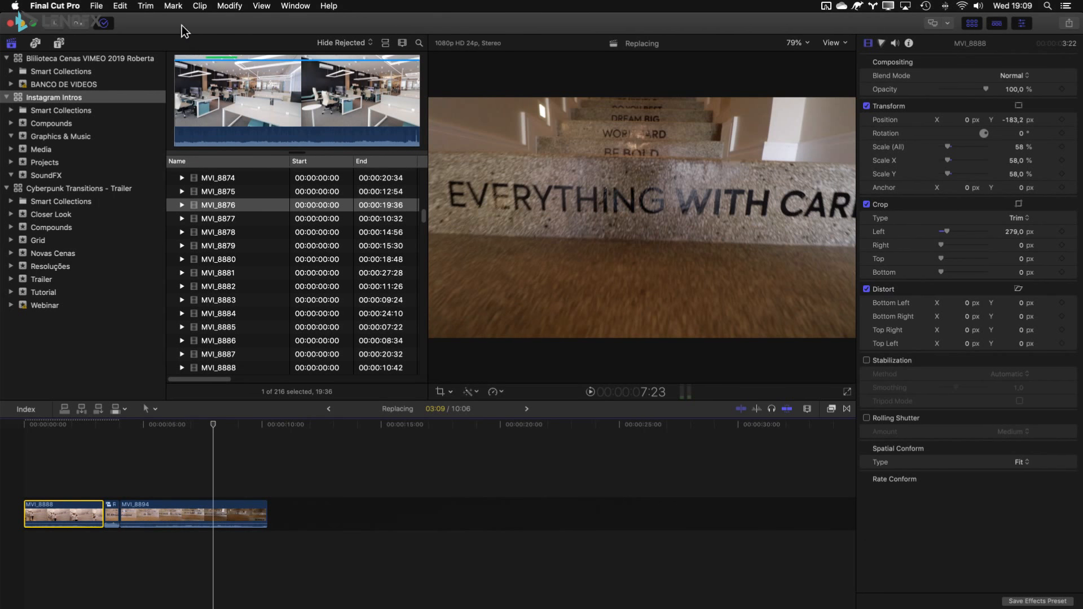
click(198, 12)
mouse_move(230, 6)
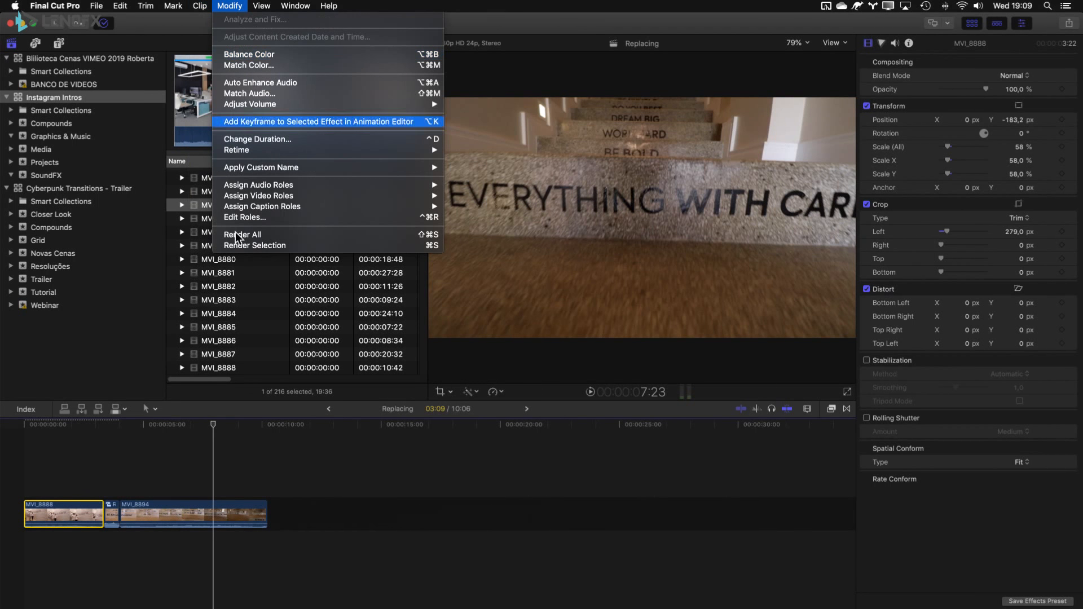
click(324, 245)
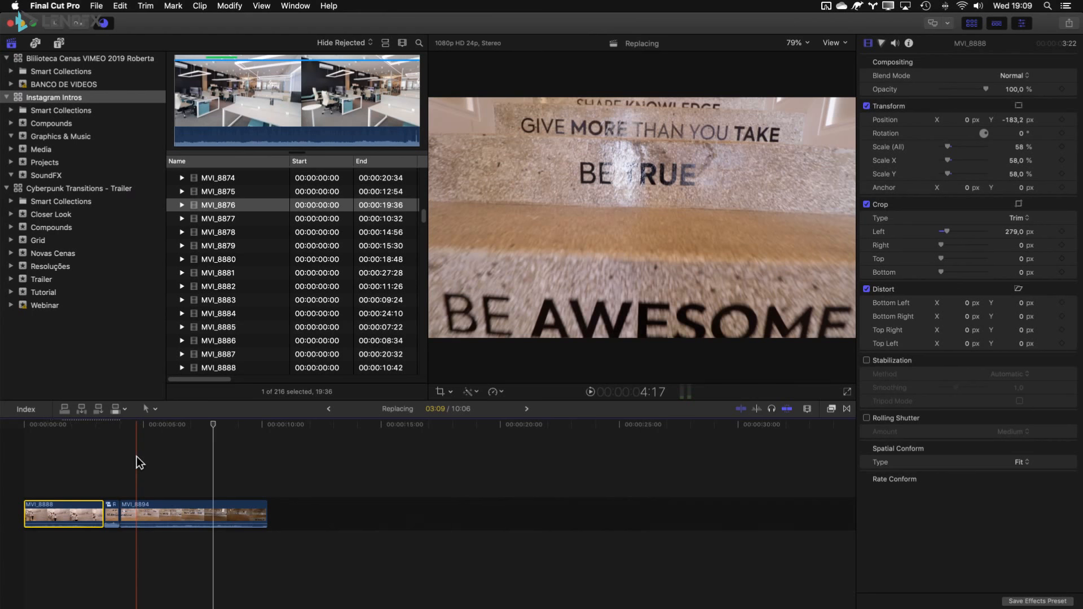
Play the Replacing timeline from its start through MVI_8888 to about 3:19.
key(Home)
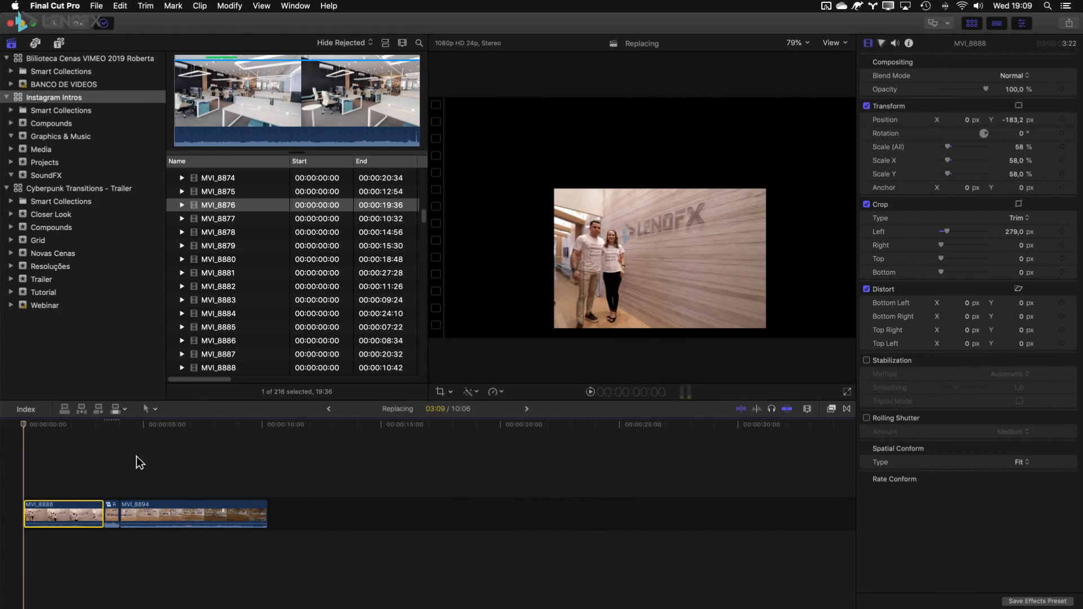
key(space)
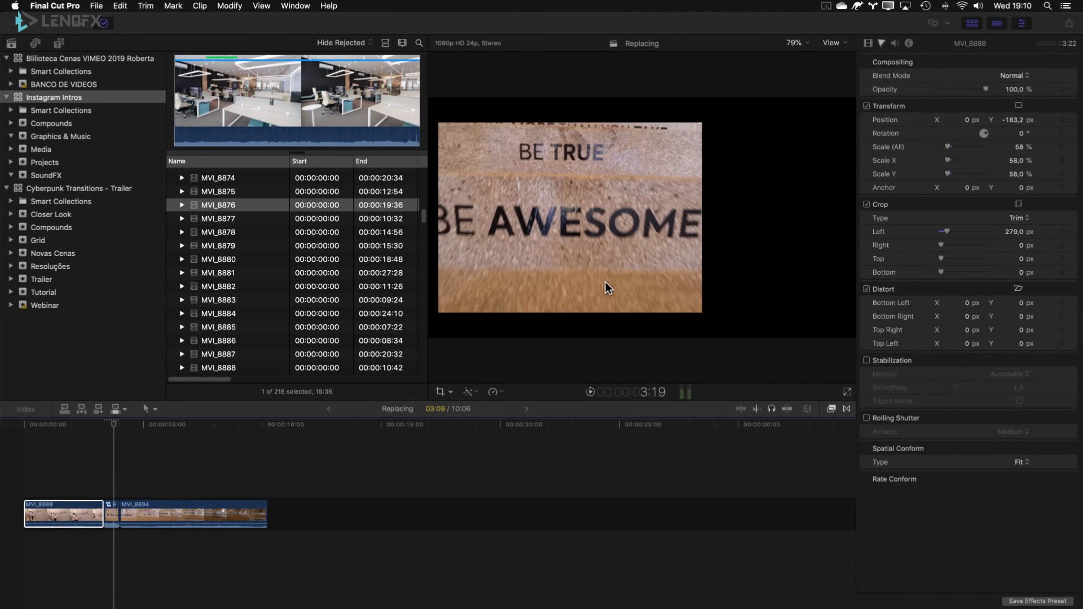
click(605, 282)
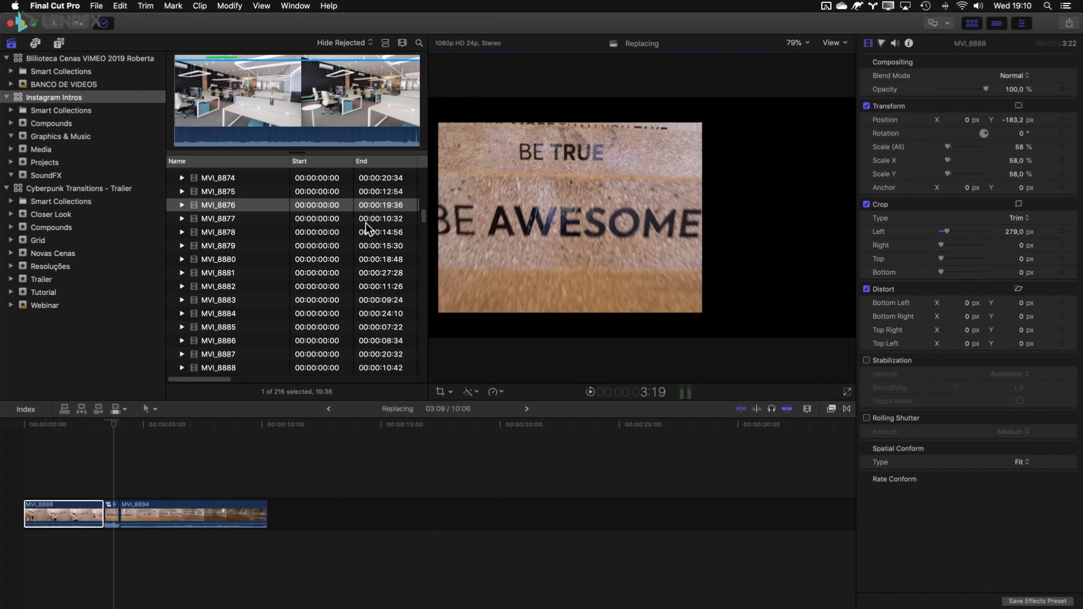
Review the Create proxy media option in the media import window without importing anything.
key(super+i)
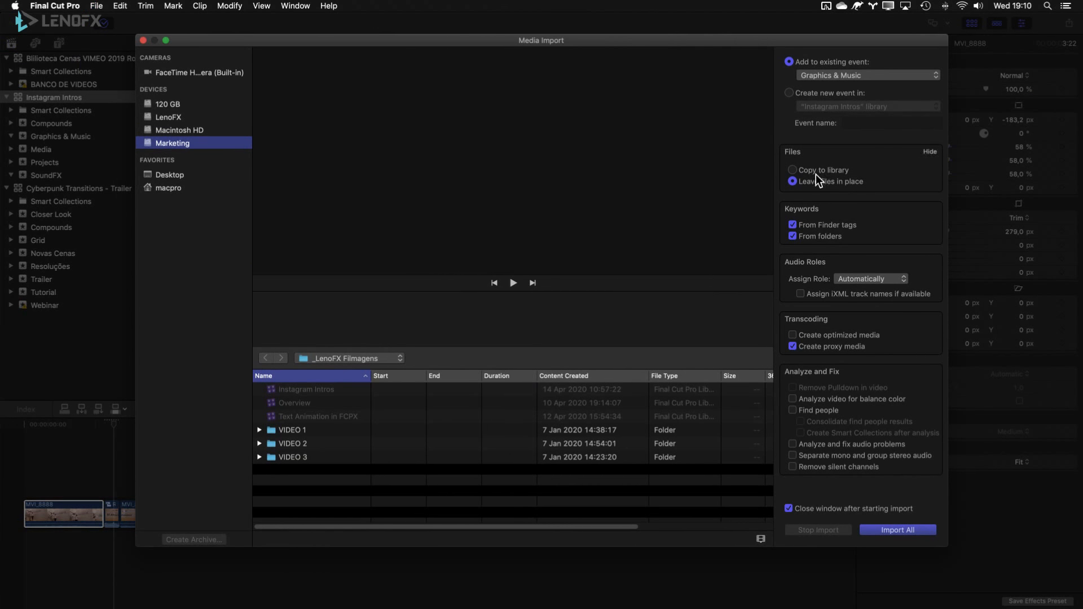
click(824, 346)
key(Escape)
Switch to Finder, browse to the VIDEO 1 folder in _LenoFX Filmagens on the Marketing drive, and return to Final Cut Pro.
key(super+Tab)
click(485, 325)
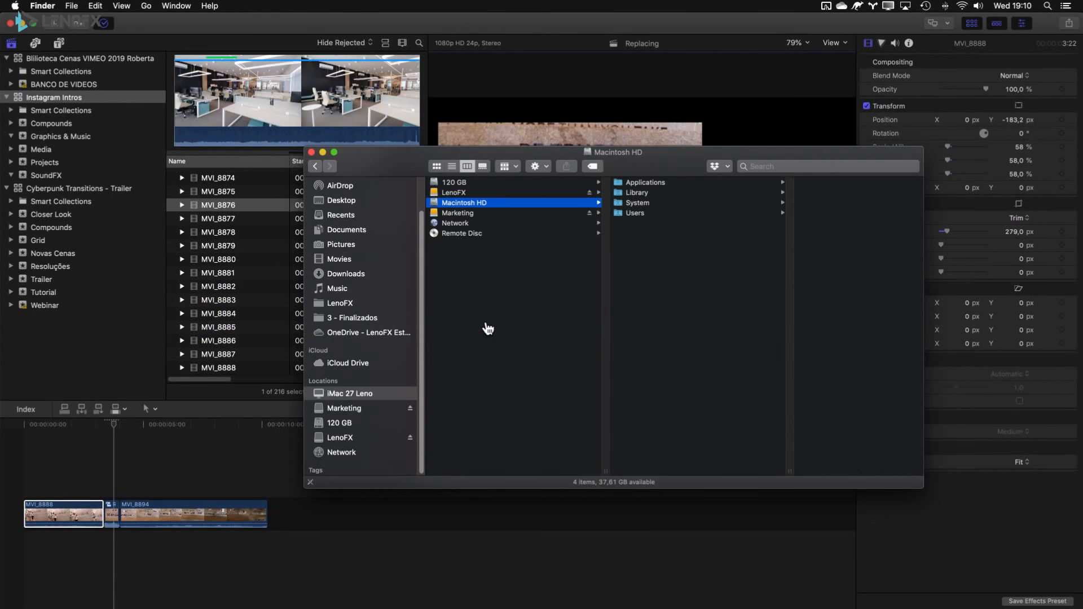
drag(532, 154, 546, 163)
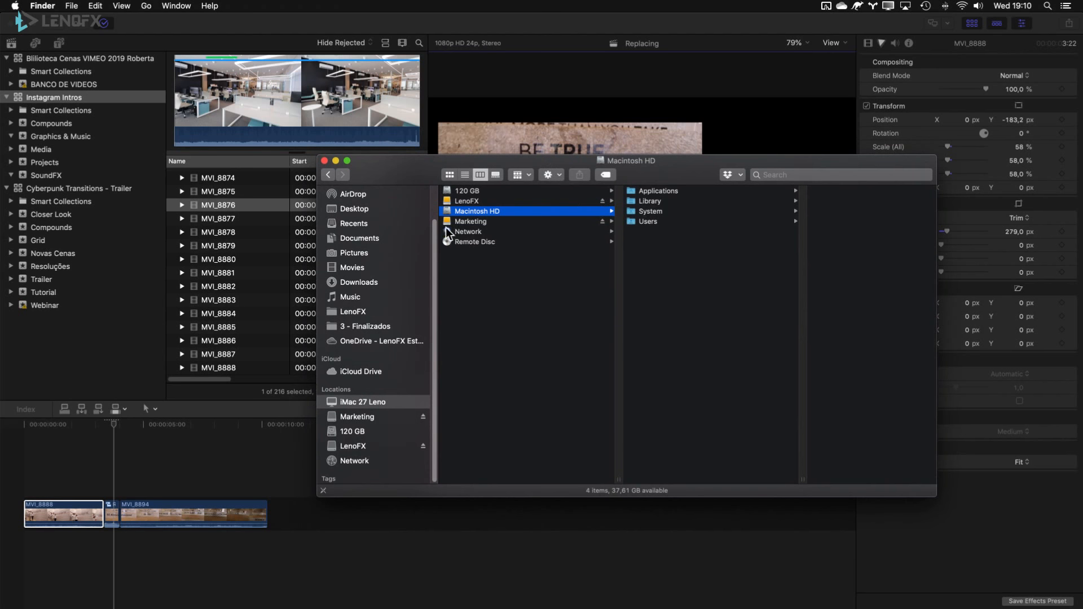
click(465, 222)
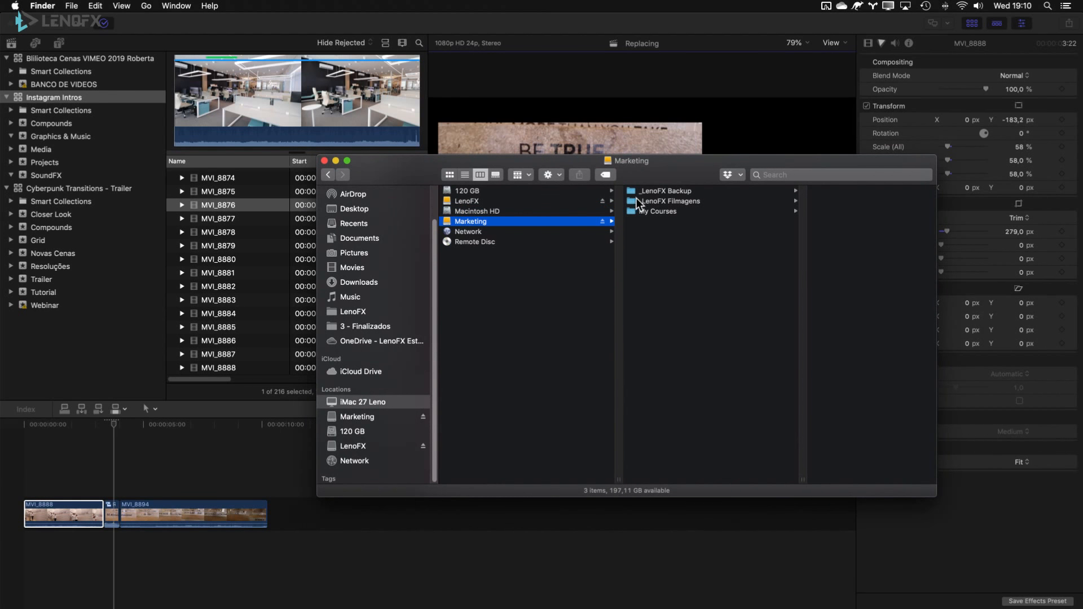
click(676, 202)
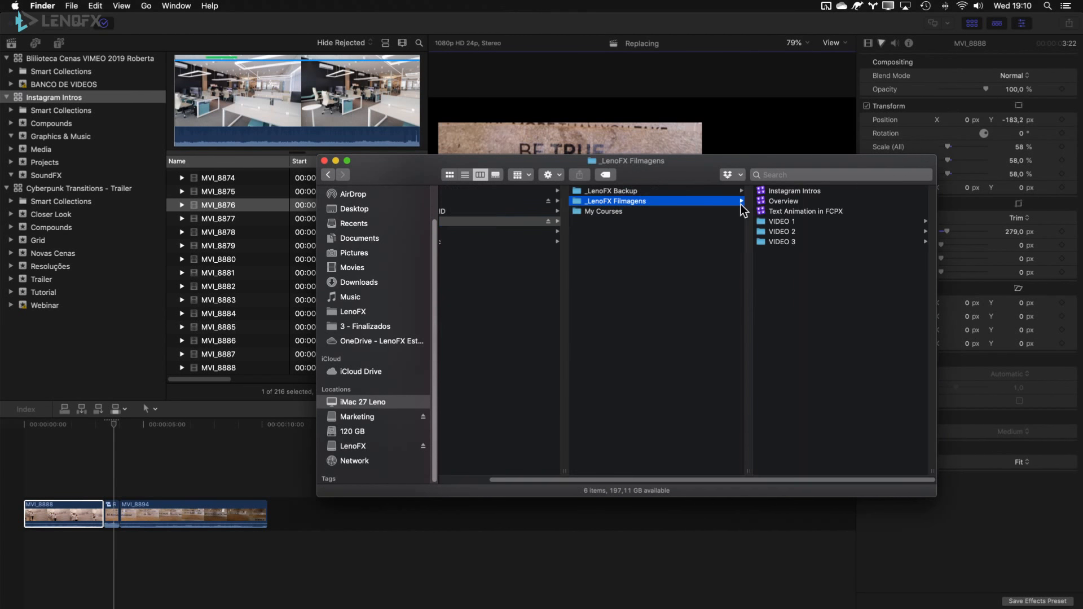
click(804, 221)
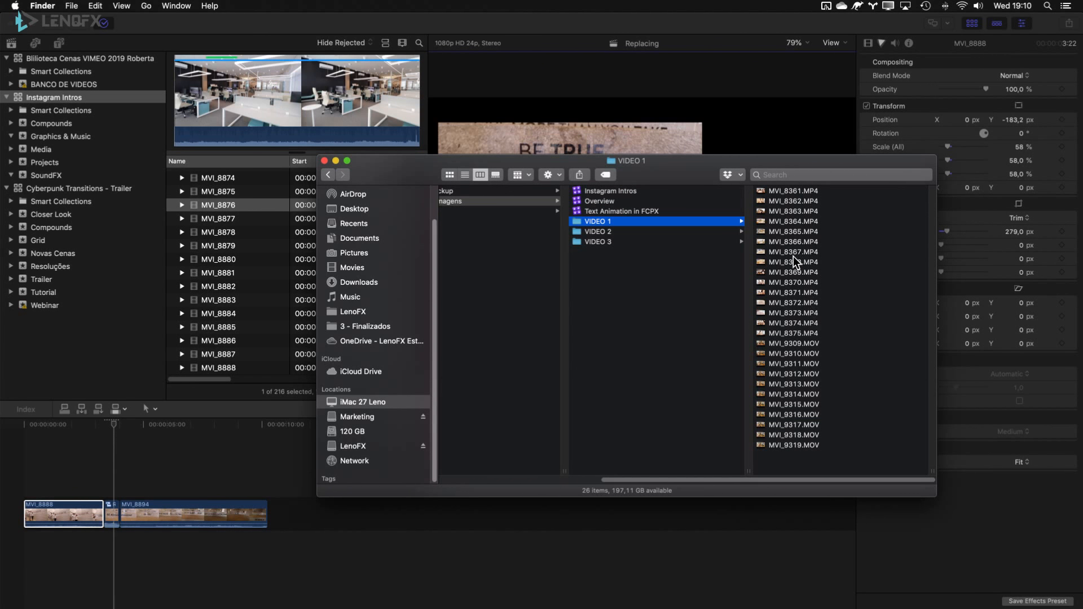
click(522, 126)
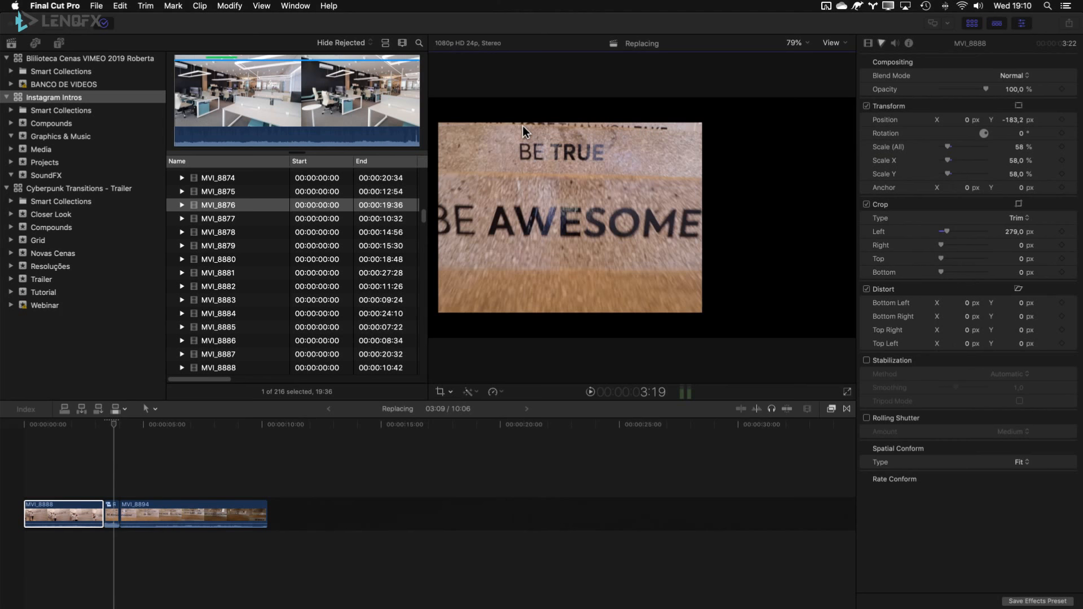
Review the file storage, keyword and transcoding options in the import preferences.
click(65, 5)
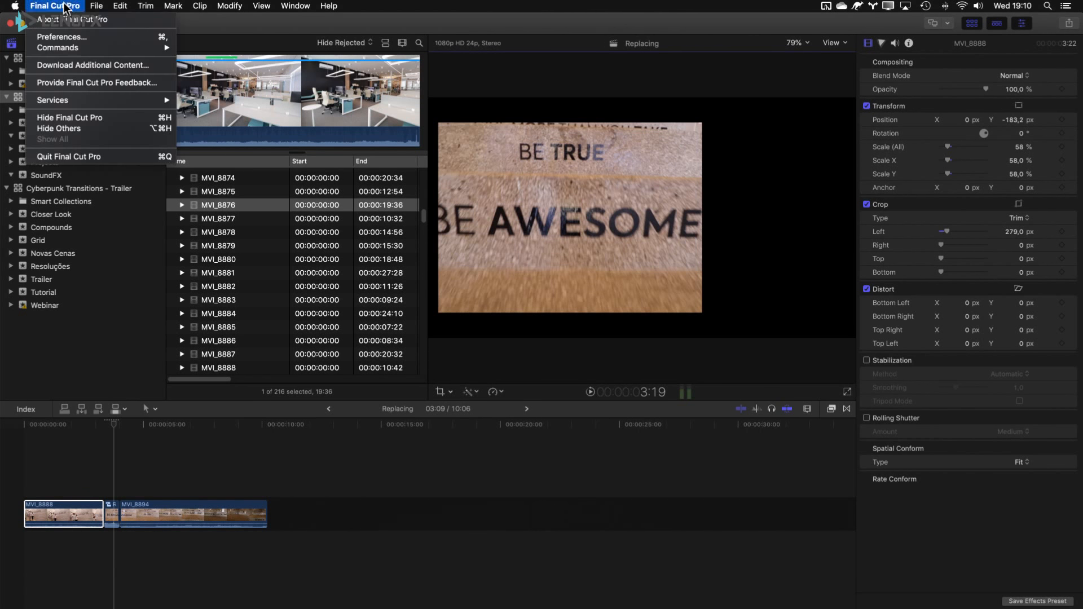
click(101, 37)
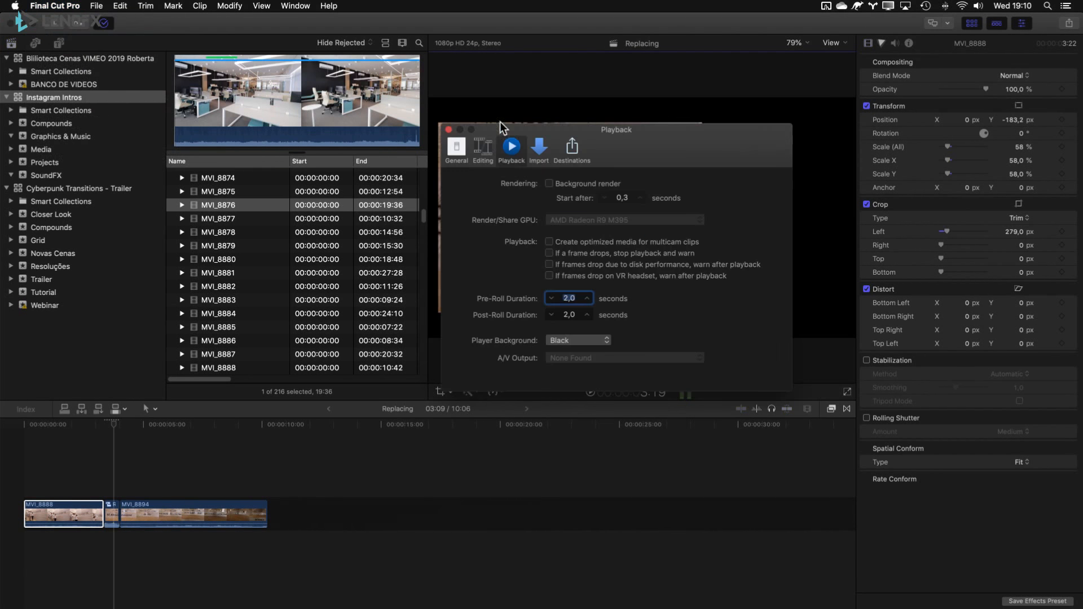
click(537, 147)
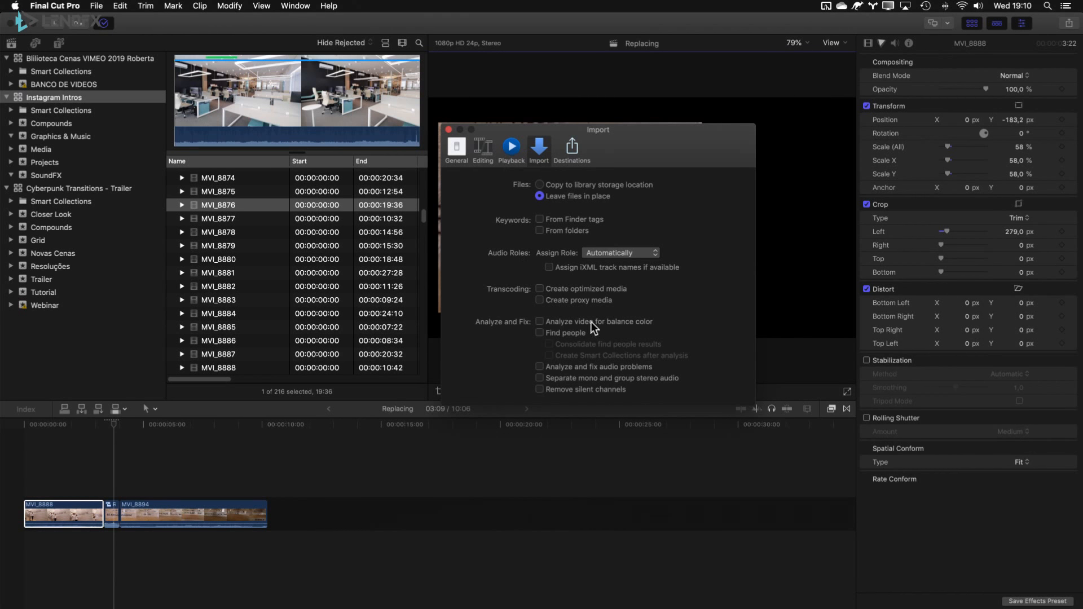
click(448, 130)
Switch to Finder and try to bring selected VIDEO 1 clips directly into the Final Cut Pro browser.
key(super+Tab)
drag(767, 244, 694, 378)
drag(778, 320, 303, 220)
Return to Final Cut Pro and review the keyword and transcoding options in the media import window.
key(super+Tab)
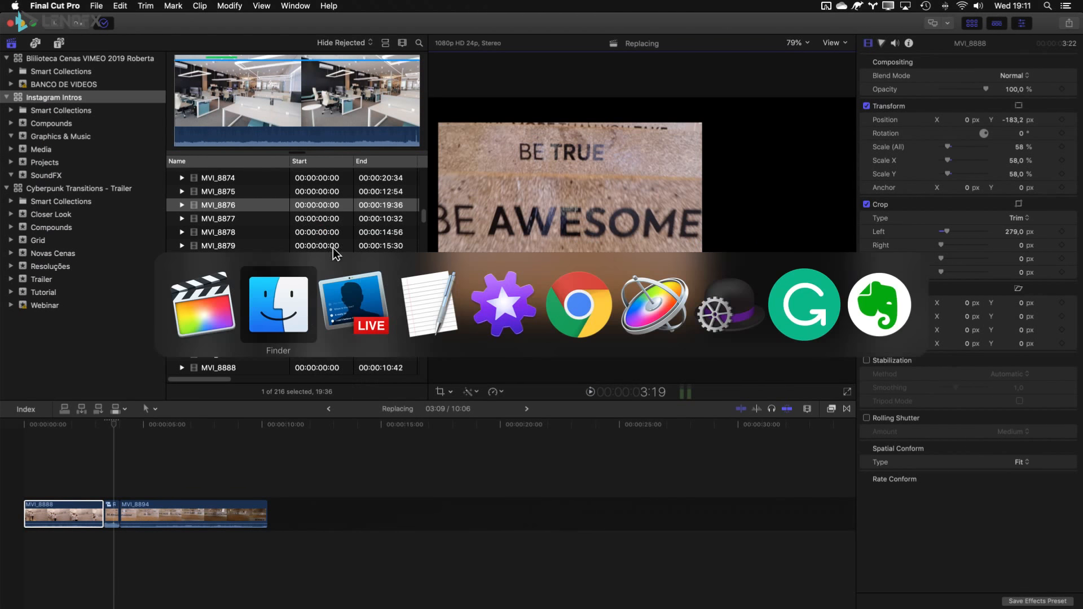
click(353, 335)
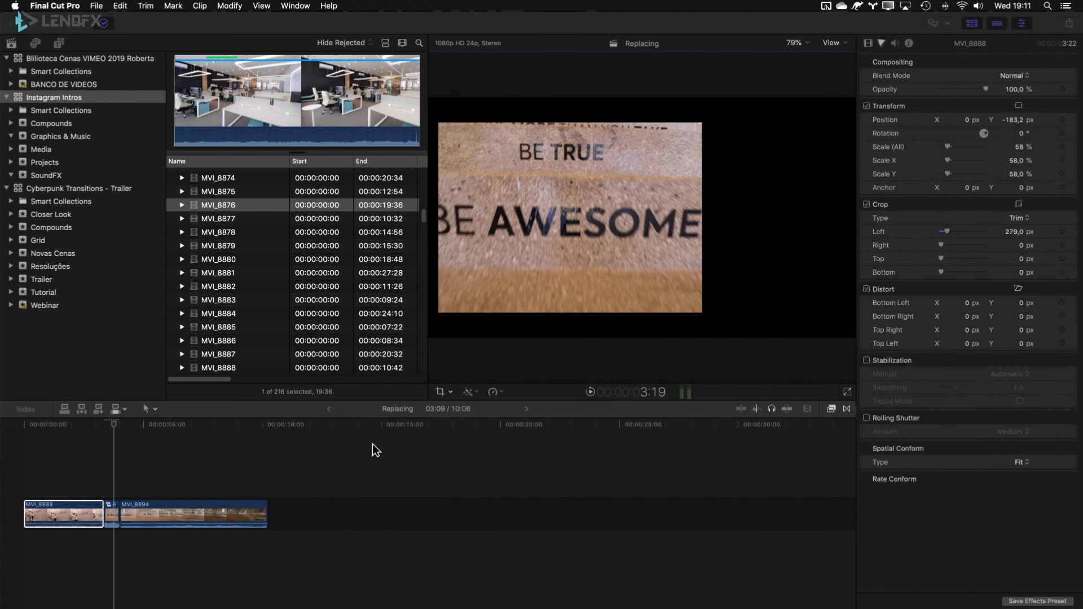
click(442, 319)
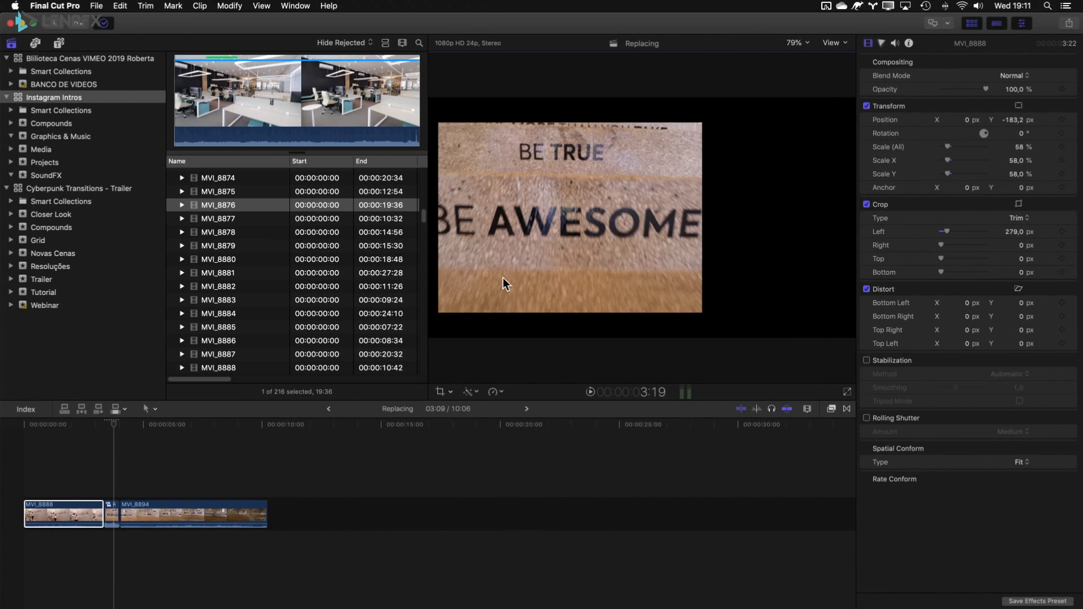
key(super+i)
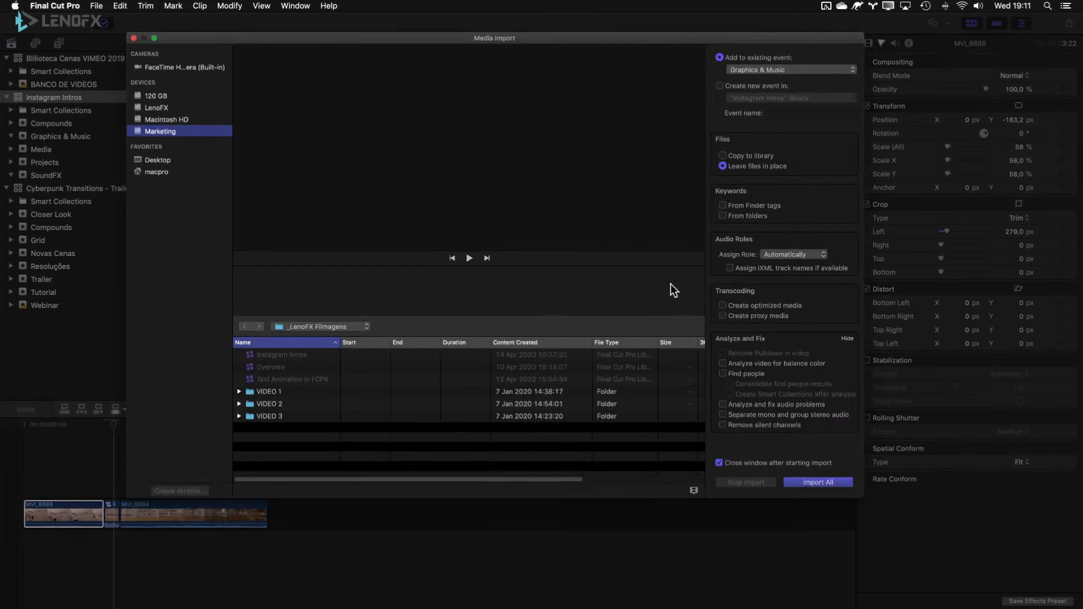
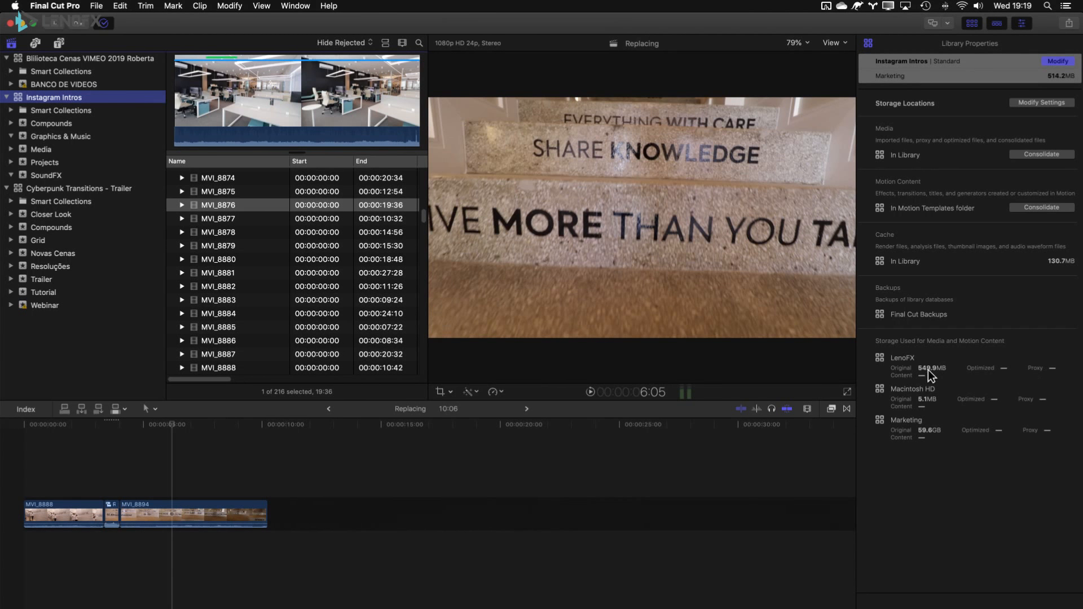
Set the media storage location of the Instagram Intros library to the LenoFX drive.
click(174, 141)
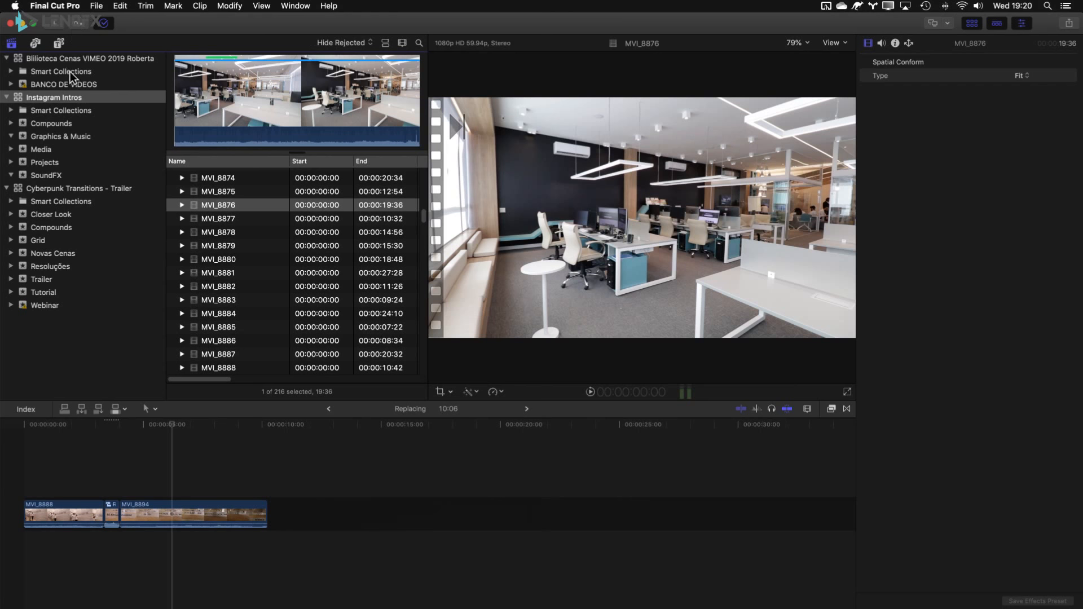
click(27, 97)
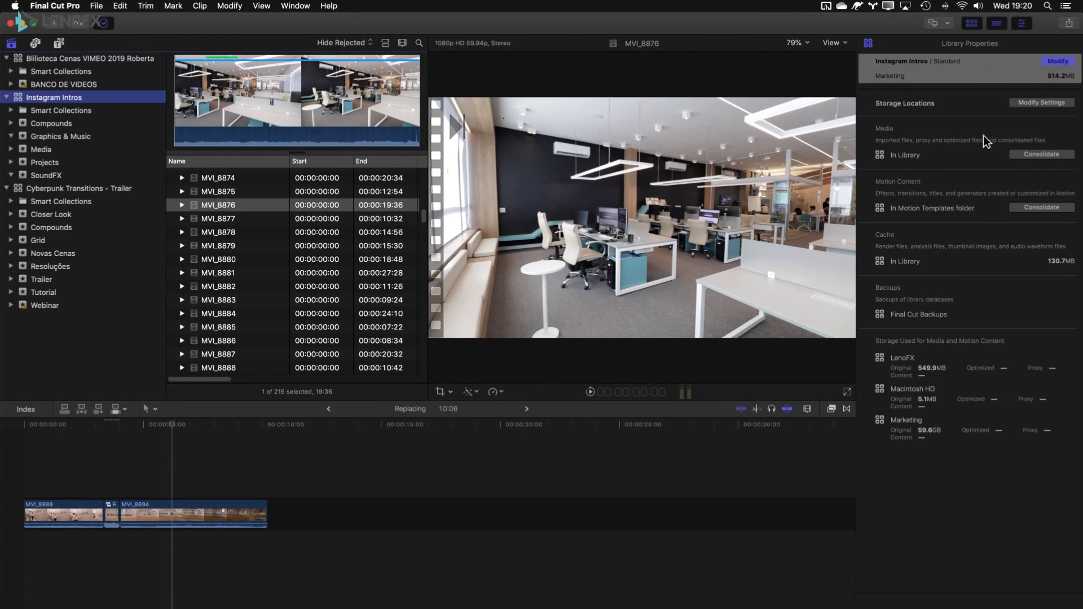
click(1024, 103)
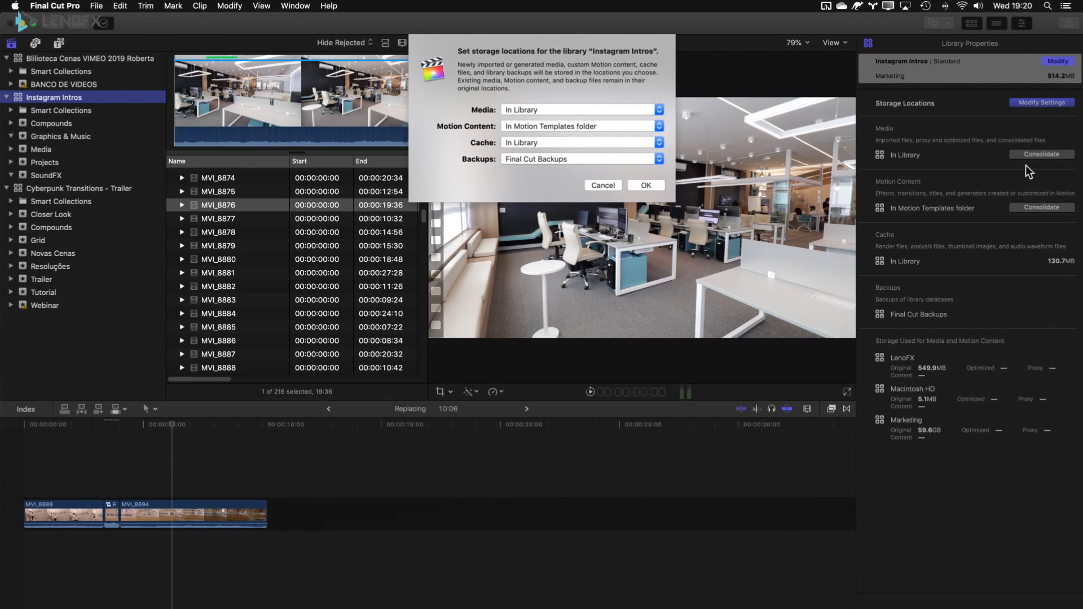
click(543, 109)
click(547, 128)
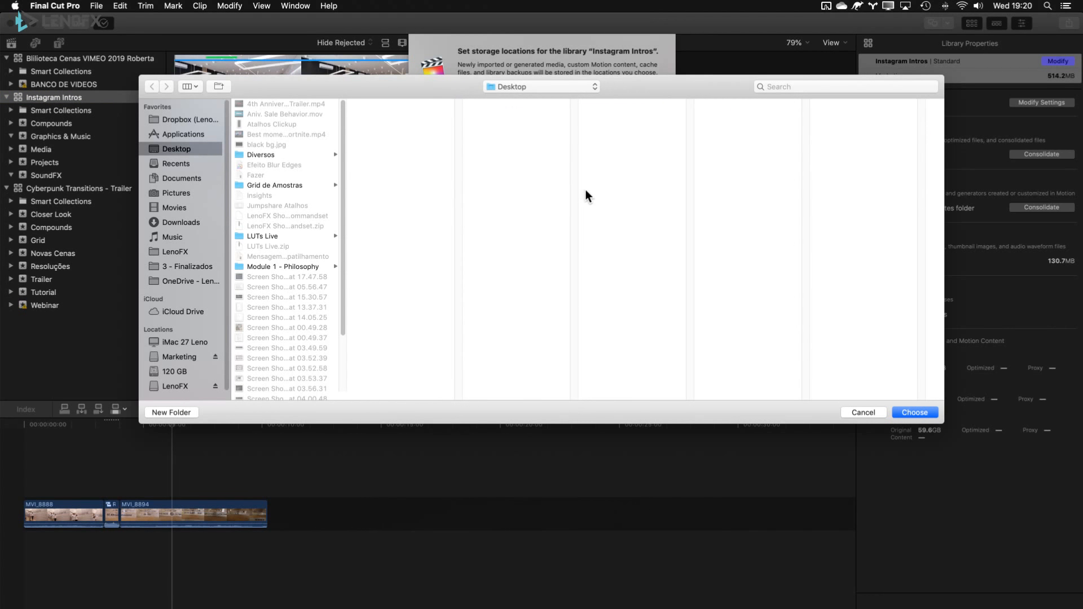
drag(943, 423, 407, 203)
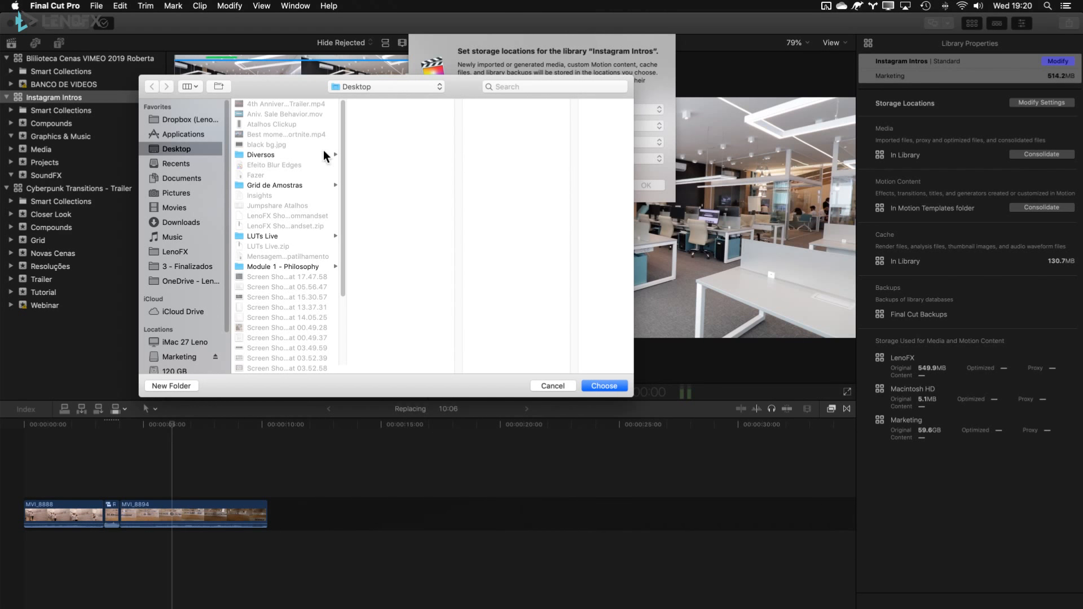
scroll(177, 337, down, 3)
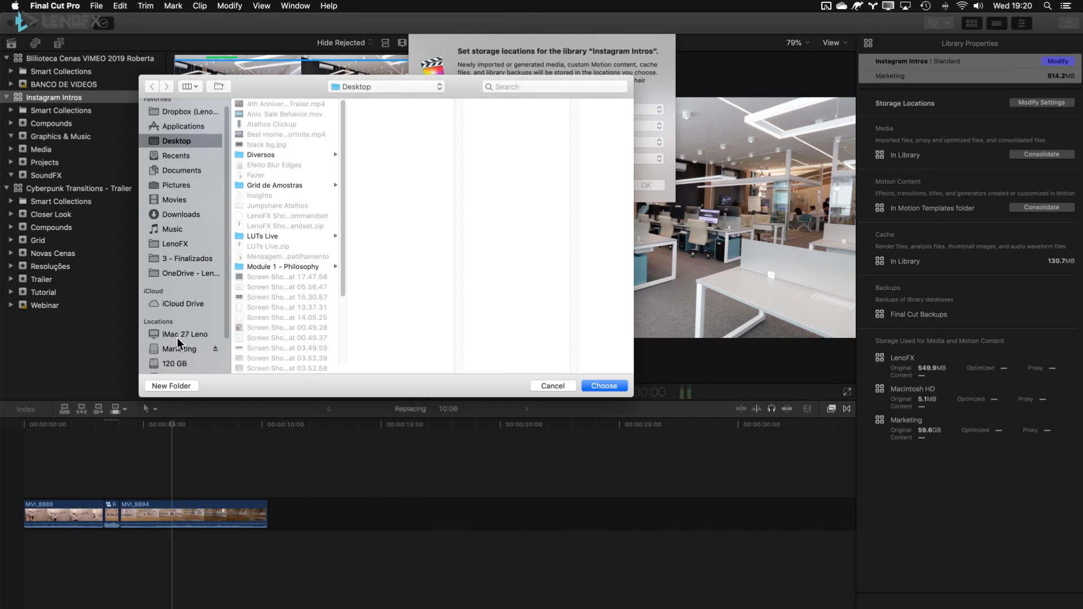
click(170, 336)
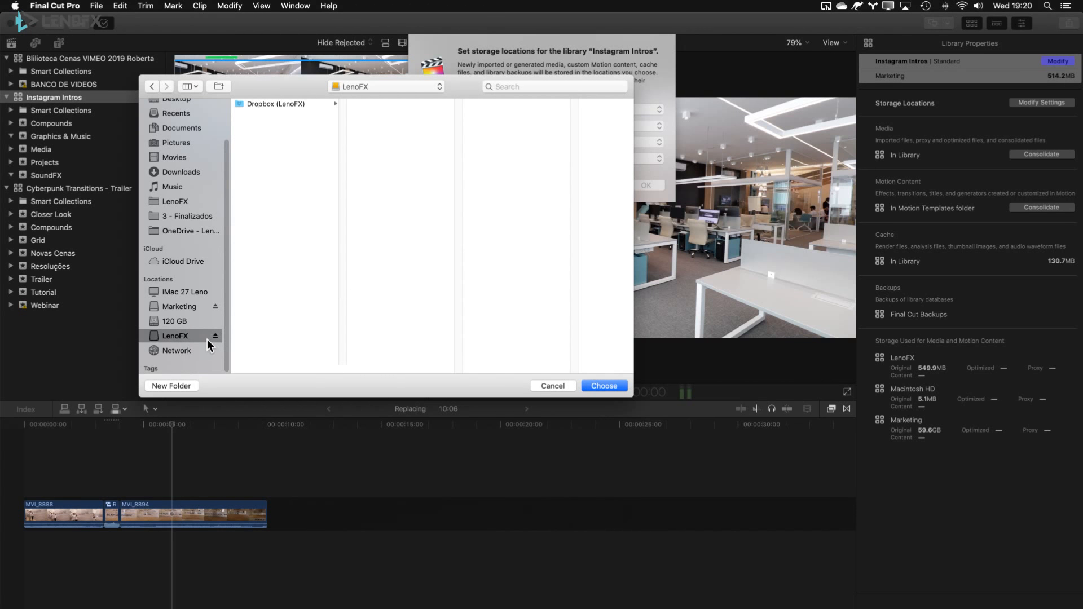
key(Return)
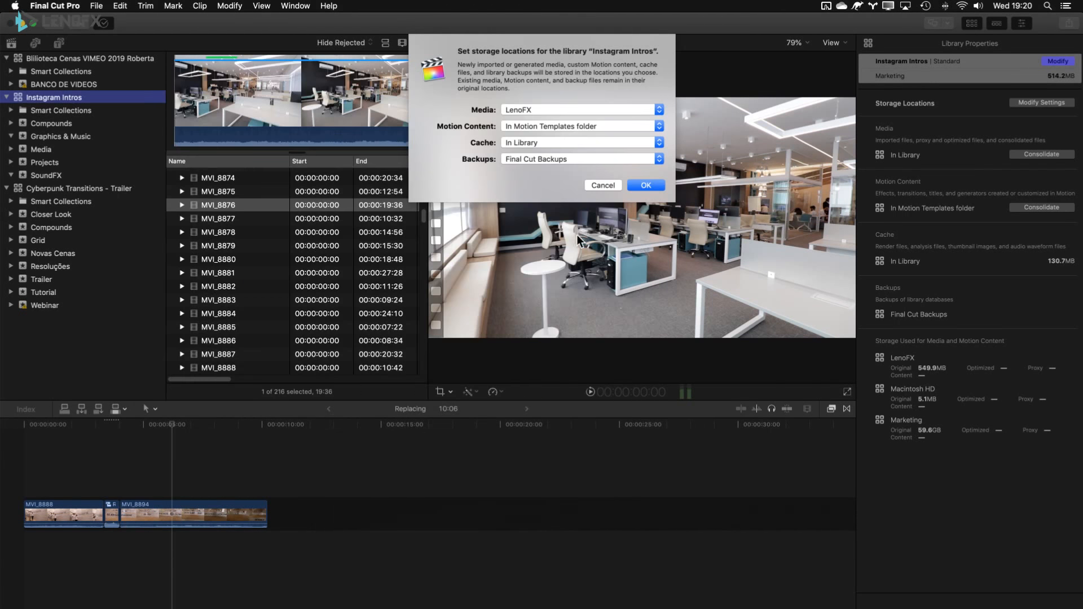
Check the Motion content options and set the cache location of the Instagram Intros library to the Marketing drive.
click(530, 130)
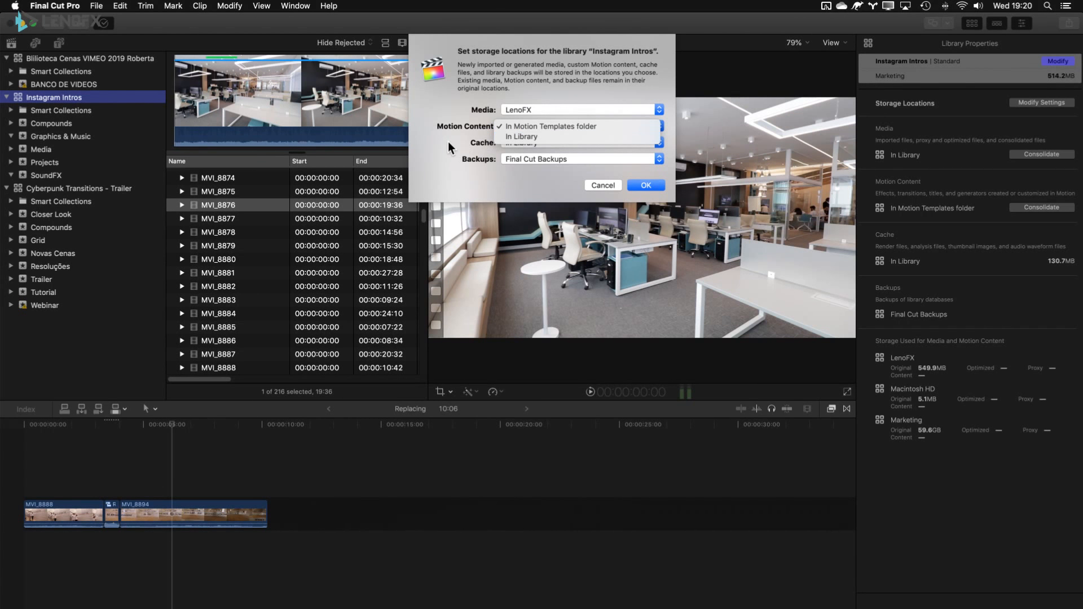
click(447, 140)
click(523, 141)
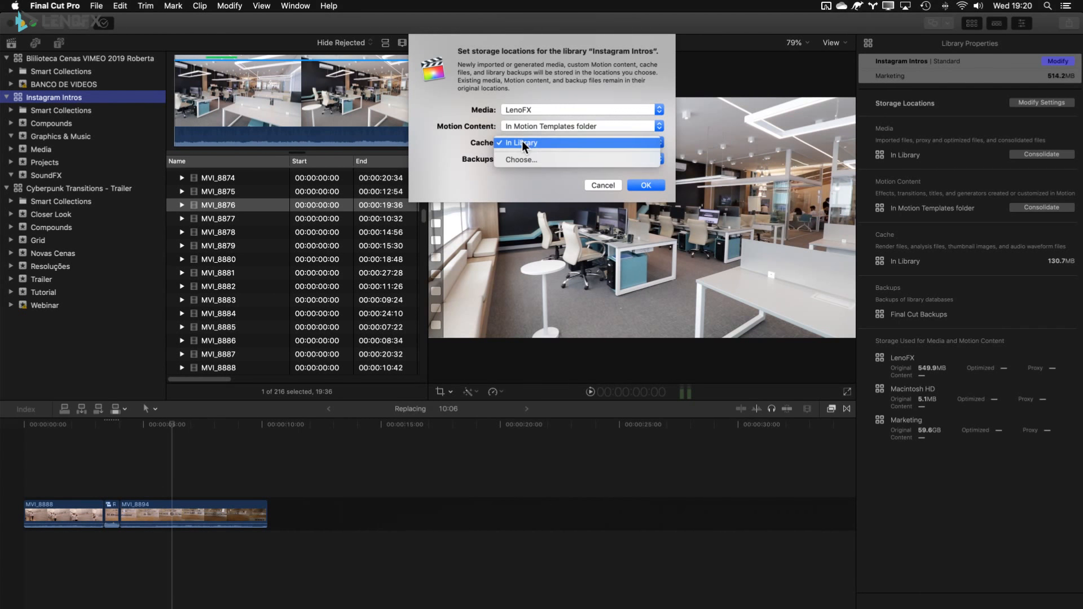
click(552, 226)
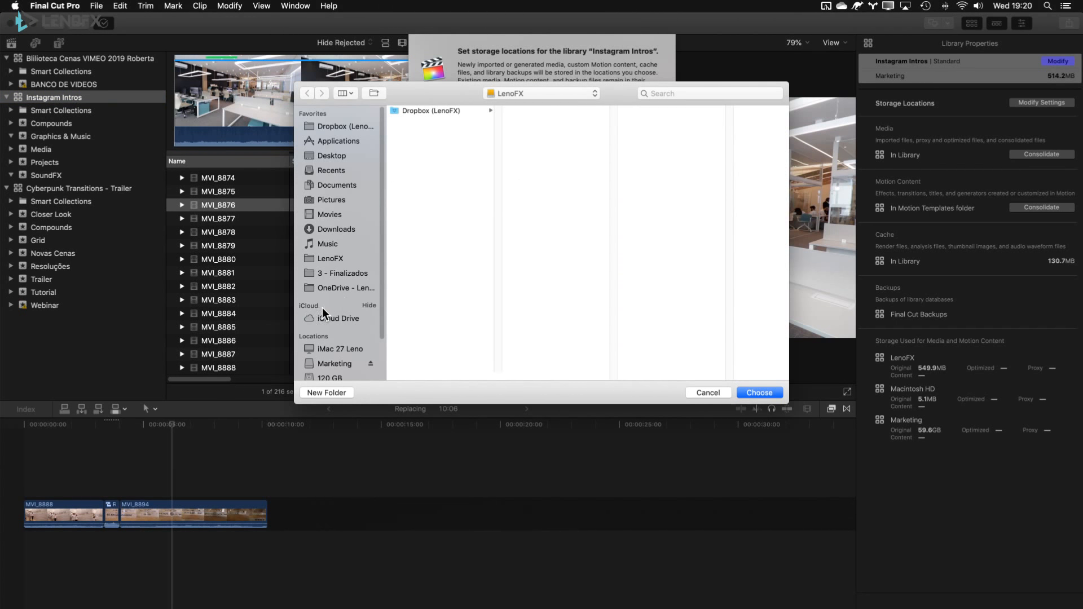
scroll(322, 307, down, 3)
click(340, 328)
click(342, 314)
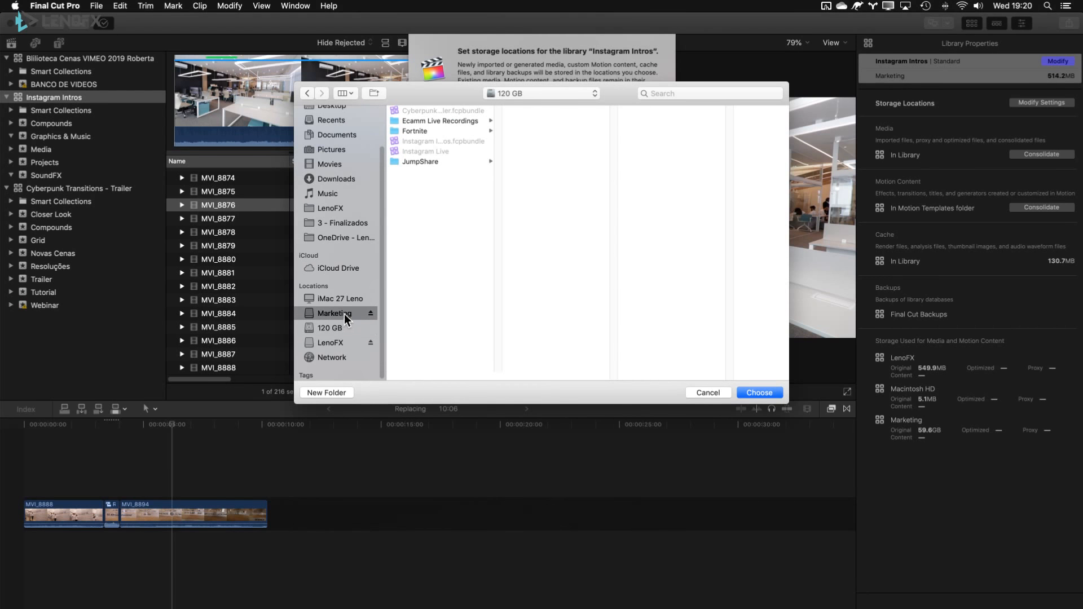
click(759, 393)
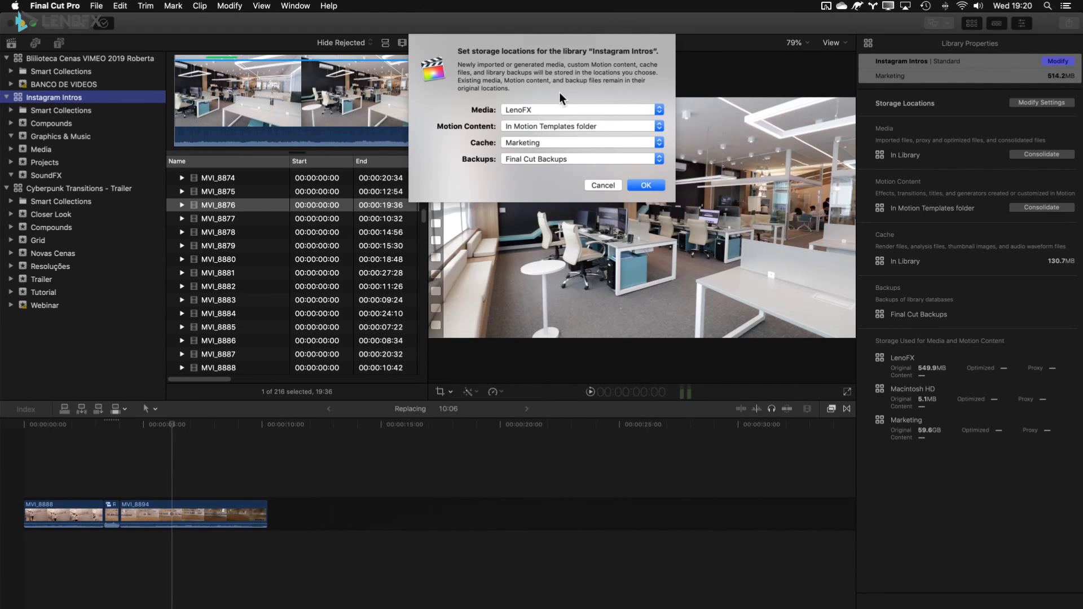
Keep backups in Final Cut Backups and apply the storage locations without including the render files in the cache move.
click(550, 161)
click(445, 166)
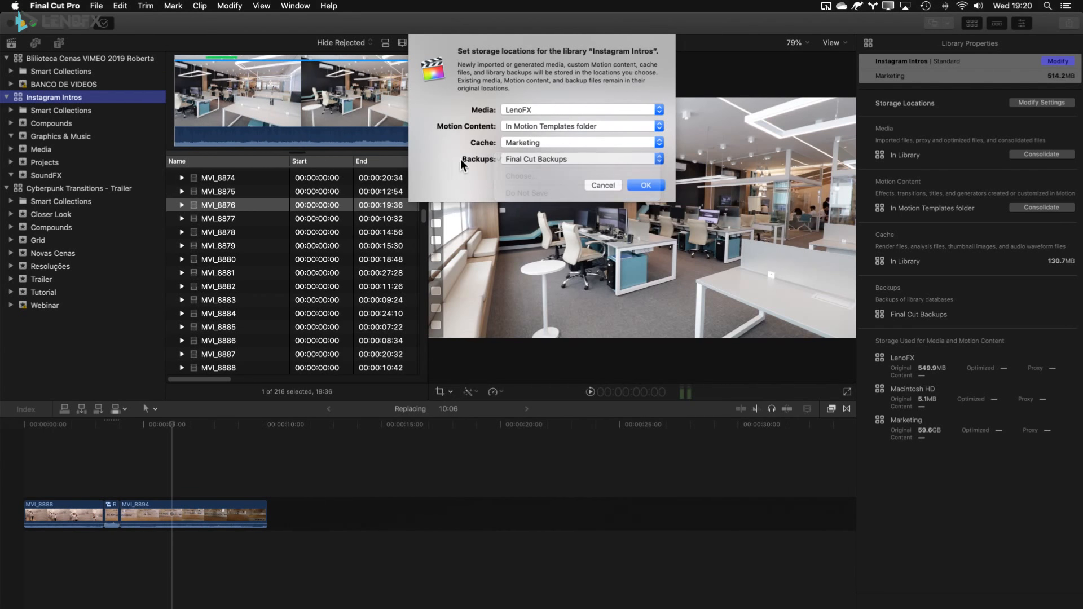
click(506, 160)
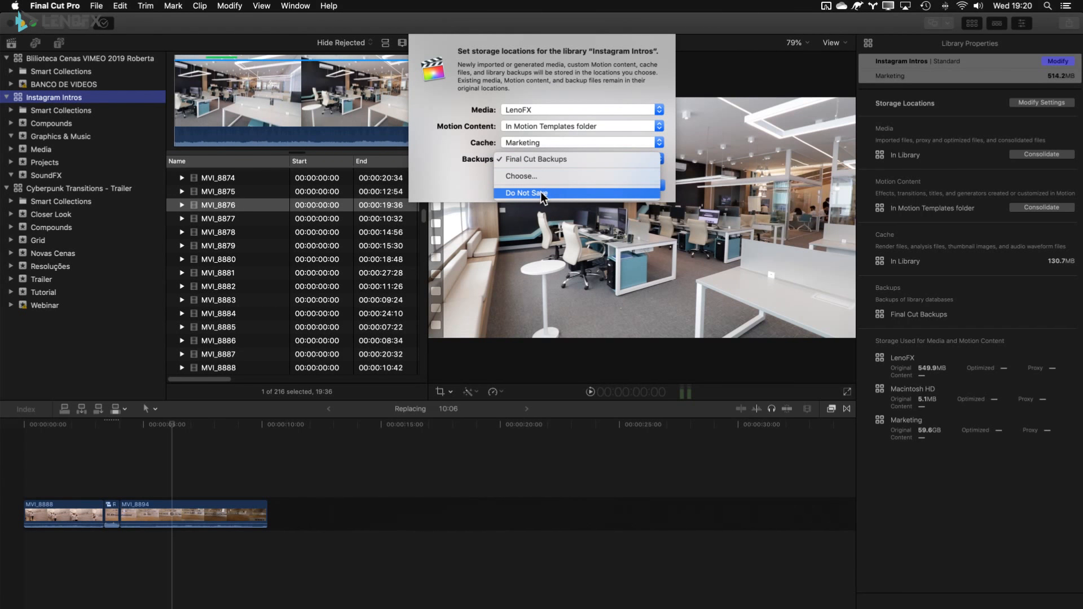
click(490, 194)
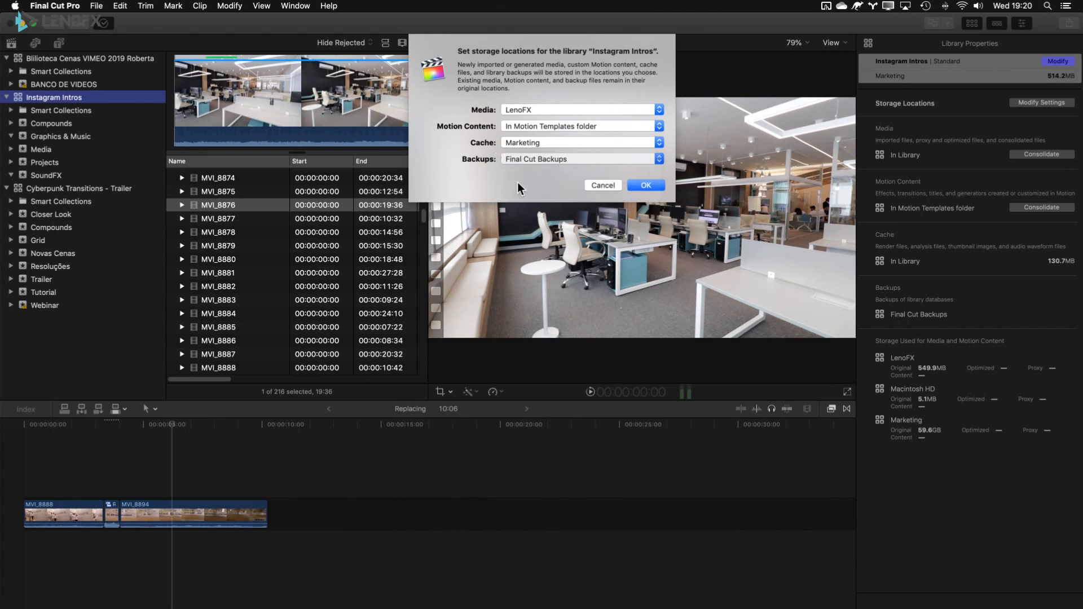
click(643, 185)
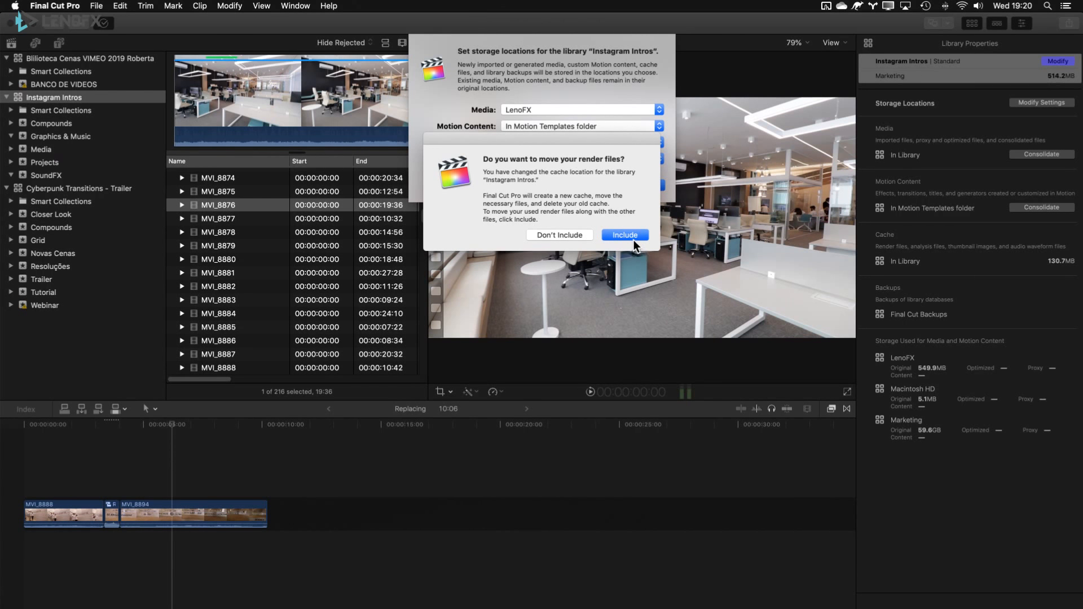
click(573, 235)
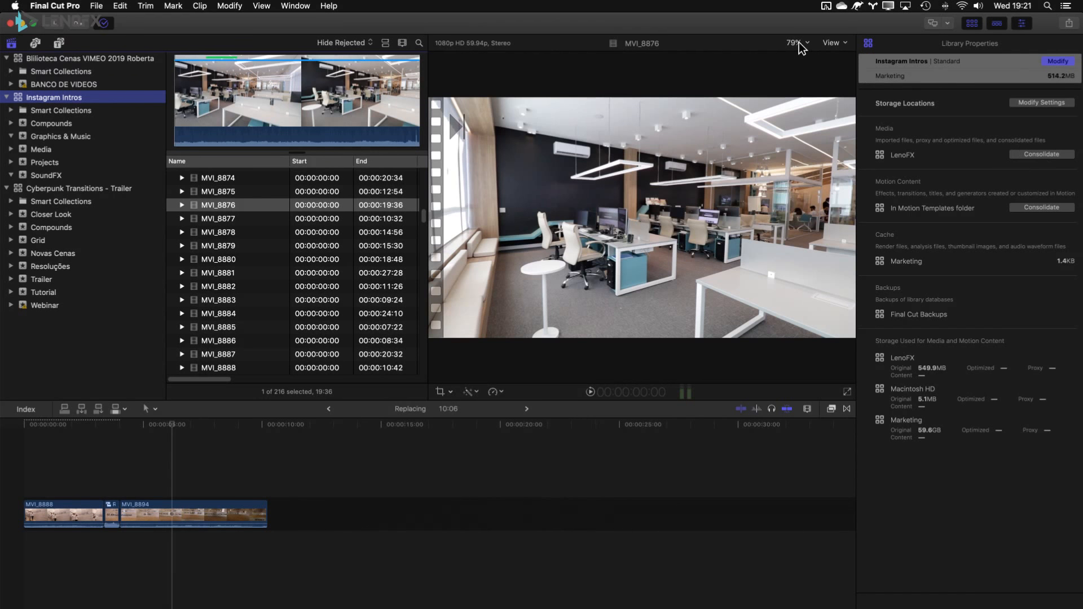
Switch to Finder, examine the Instagram Intros Cache package on the Marketing drive and the LenoFX drive's contents, and return to Final Cut Pro.
key(super+Tab)
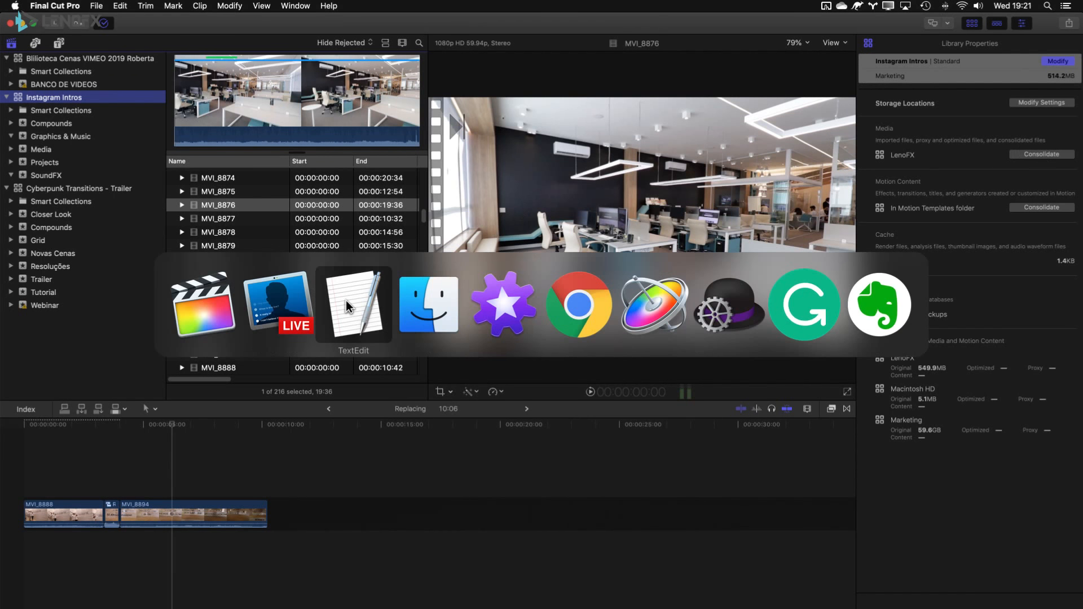
click(416, 315)
drag(668, 176, 1082, 176)
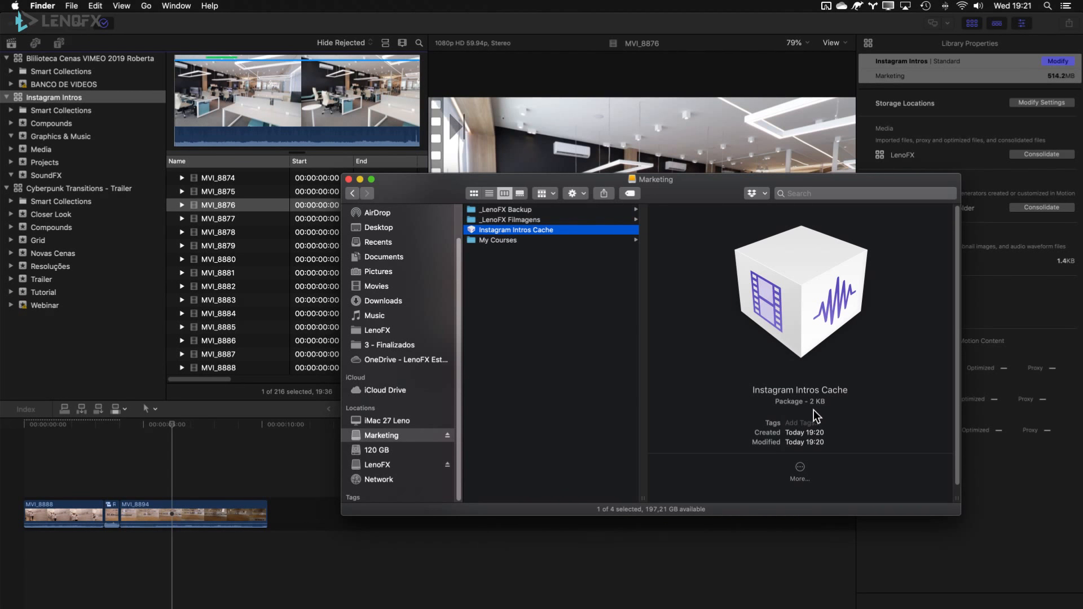
click(1070, 316)
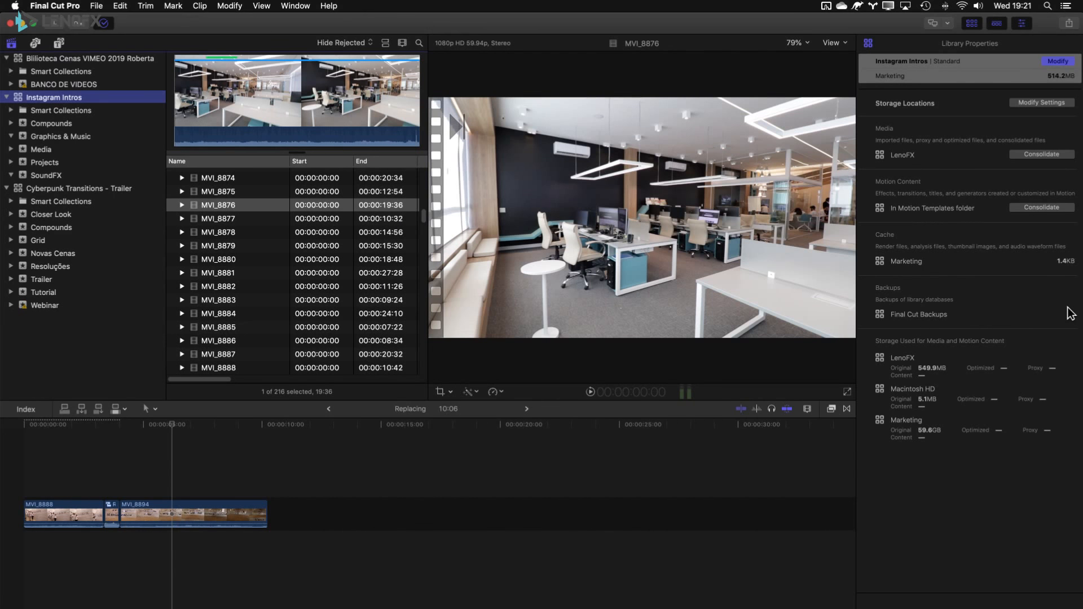
click(994, 252)
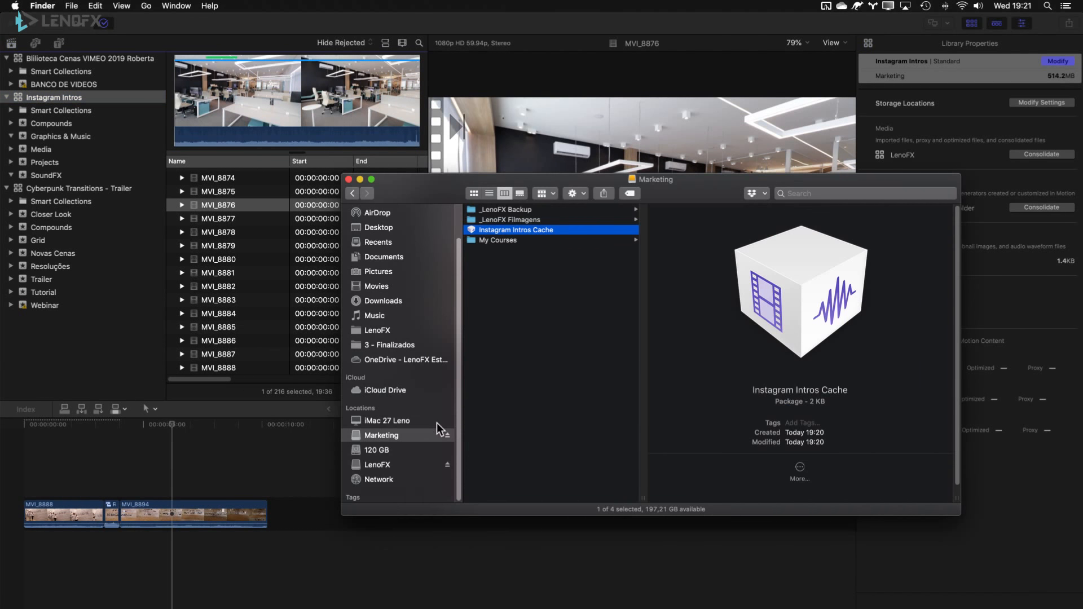
click(408, 461)
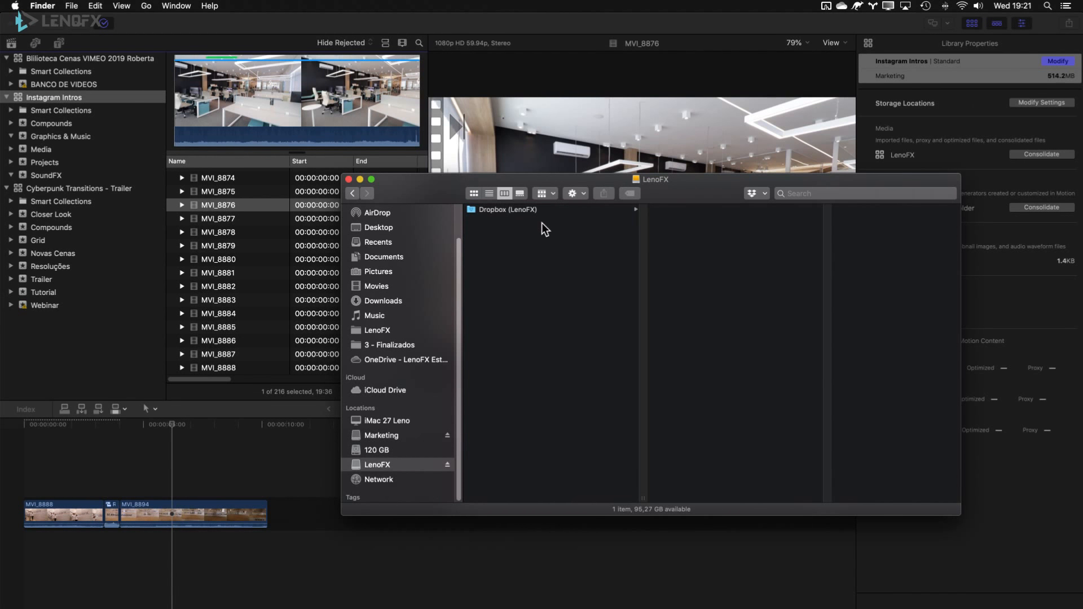
click(932, 150)
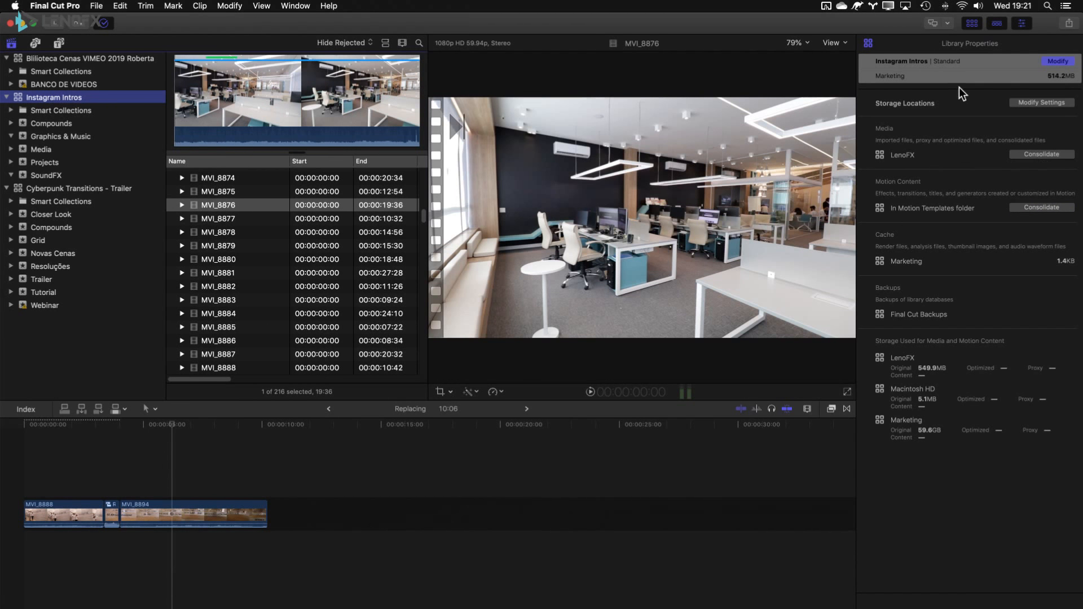
Review the media location options in the Instagram Intros storage settings, cancel without changes, and reselect the library to inspect its properties.
click(1022, 103)
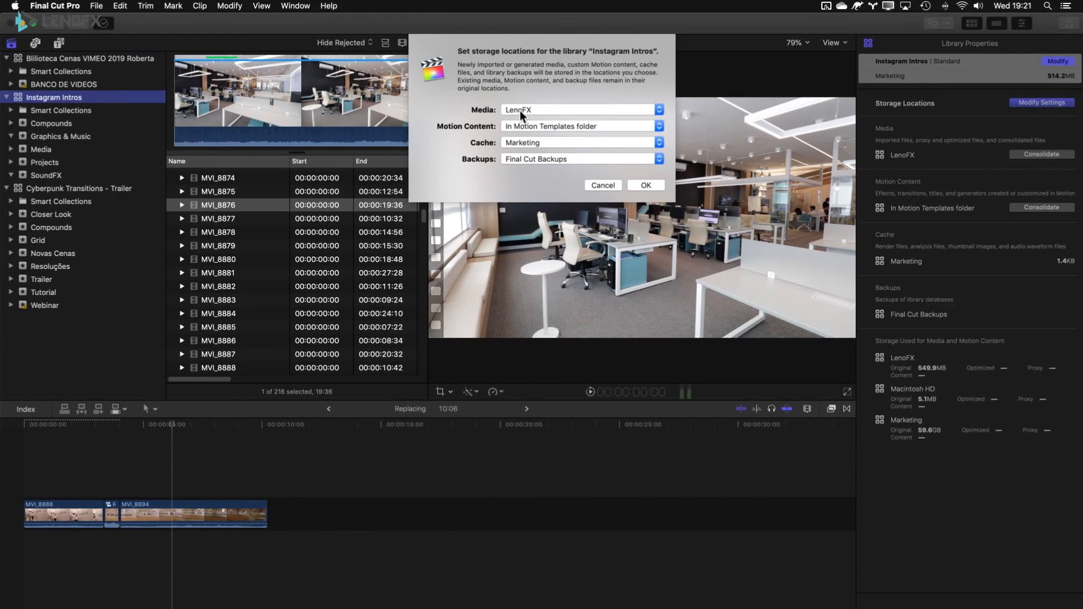
click(544, 111)
click(499, 113)
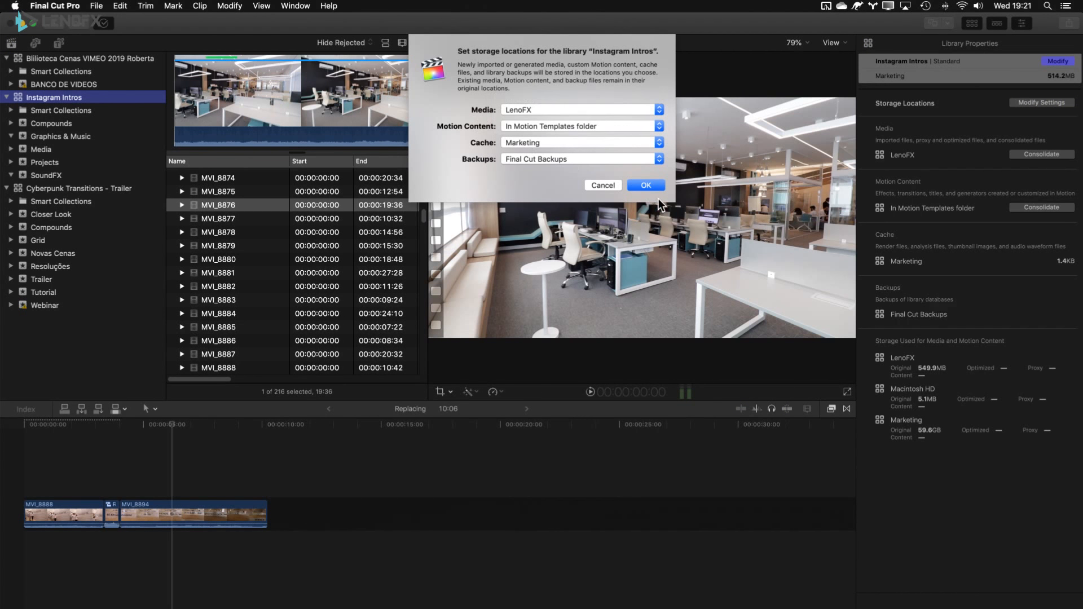
click(605, 186)
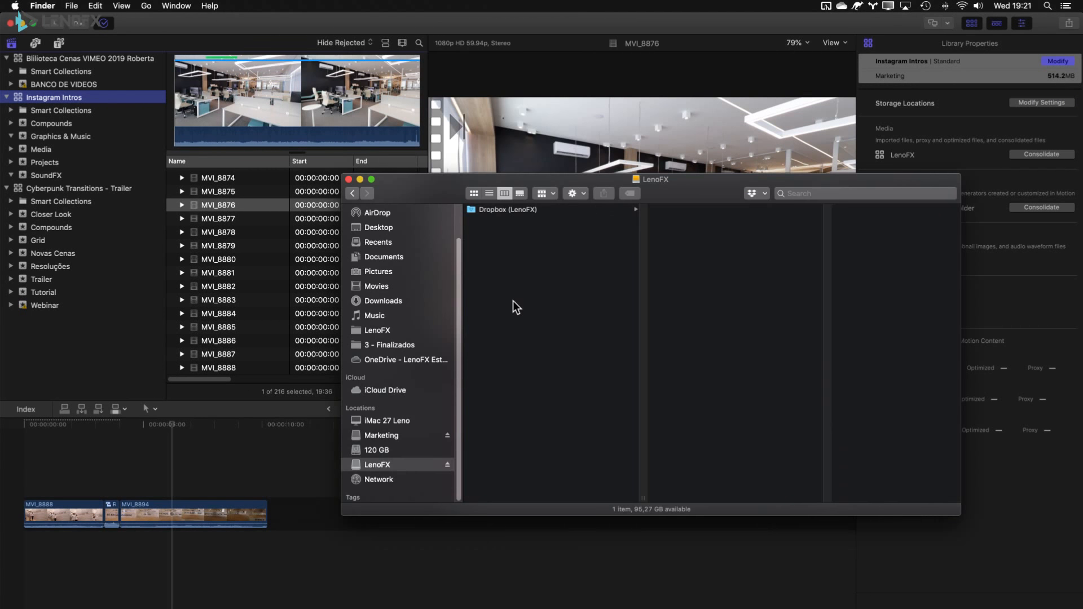
click(749, 127)
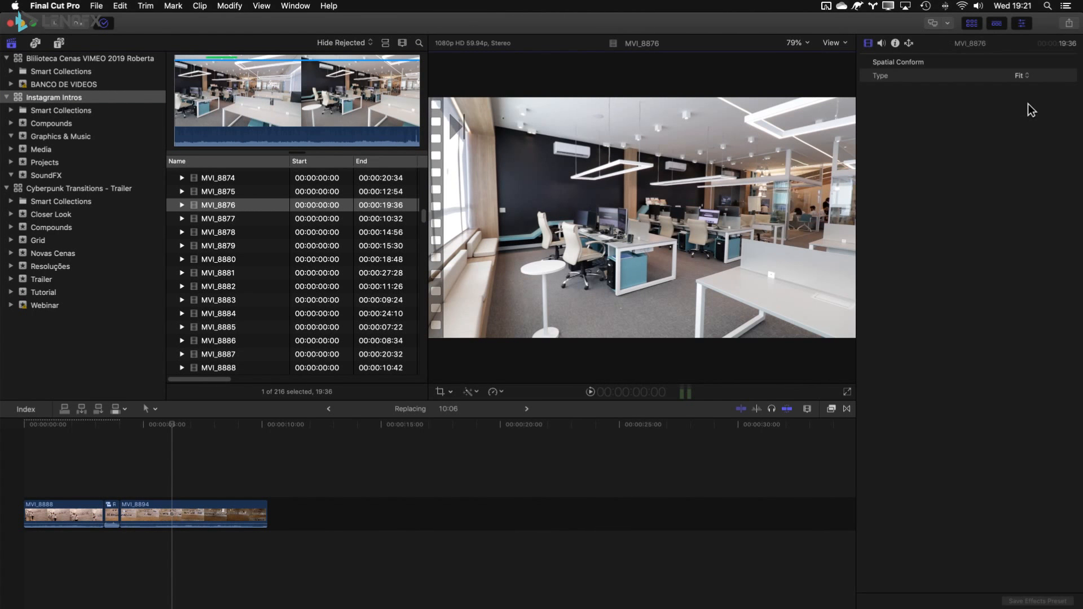
click(17, 98)
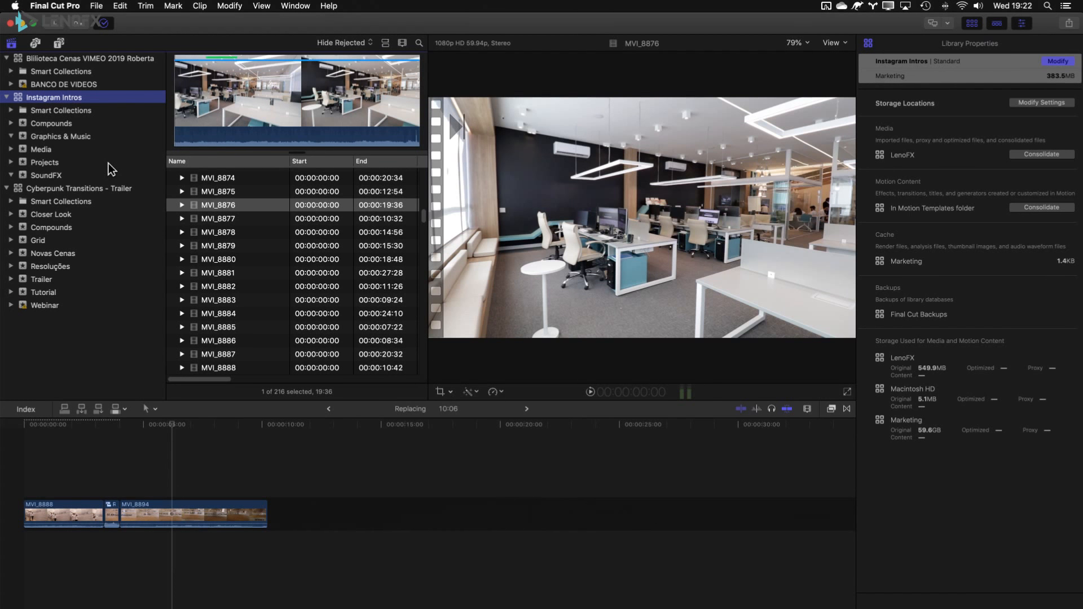
Create a new library named TEST LIBRARY on the Desktop.
key(super+shift+n)
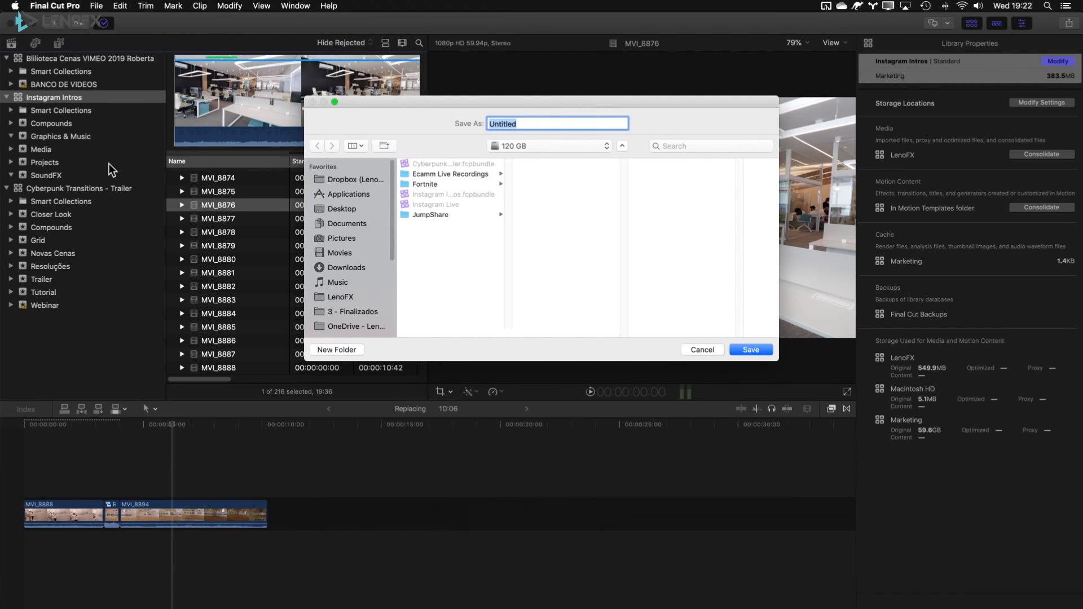
click(364, 211)
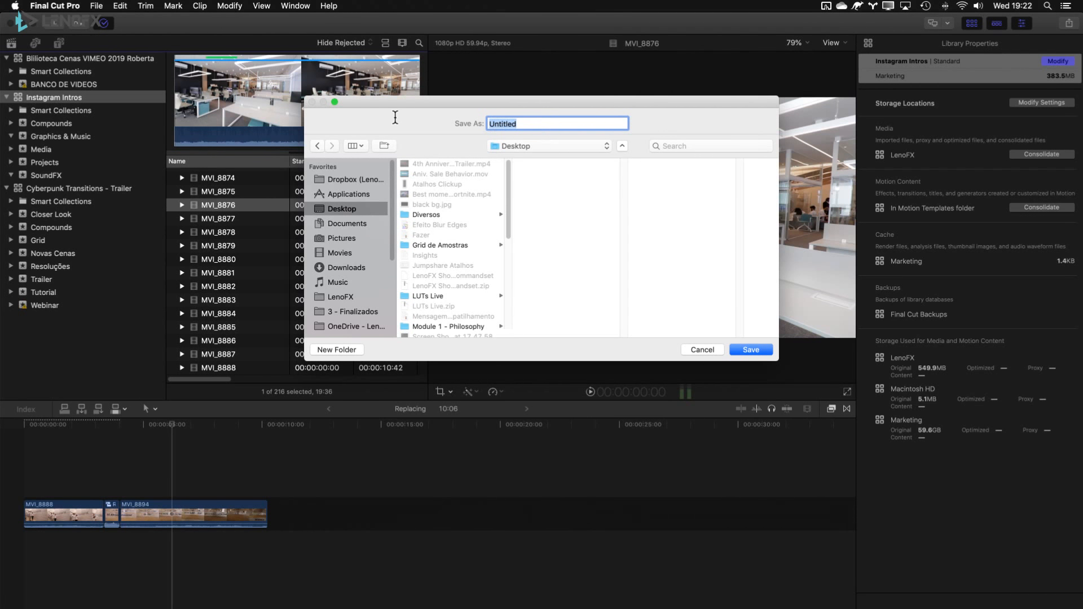
text(TEST LIBRARY)
key(Return)
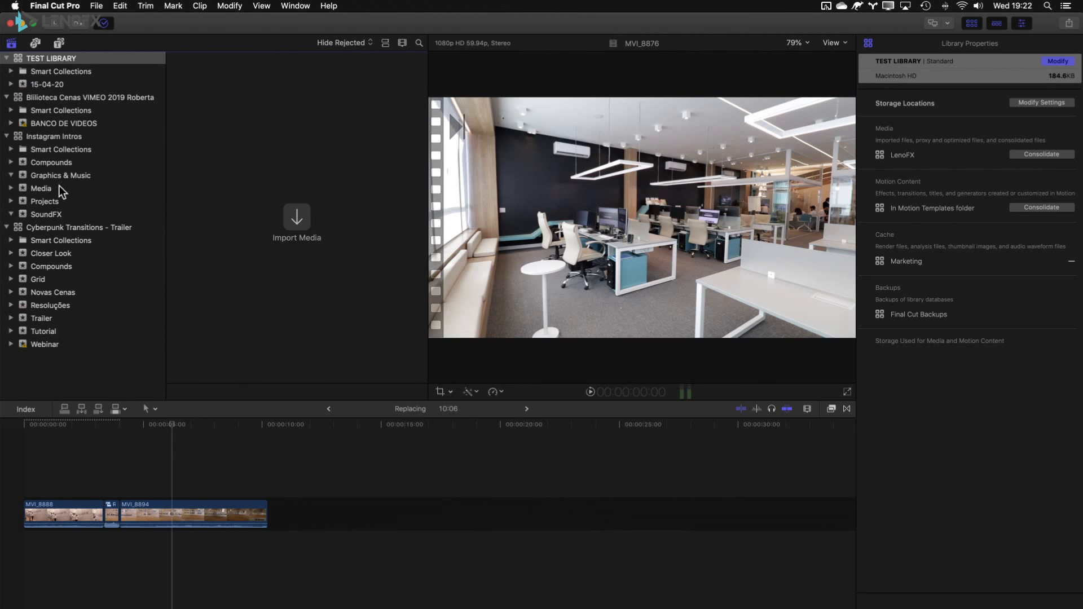
Copy clip MVI_8878 from the Instagram Intros Media event into TEST LIBRARY's 15-04-20 event without optimized or proxy media, and select the copy.
click(52, 199)
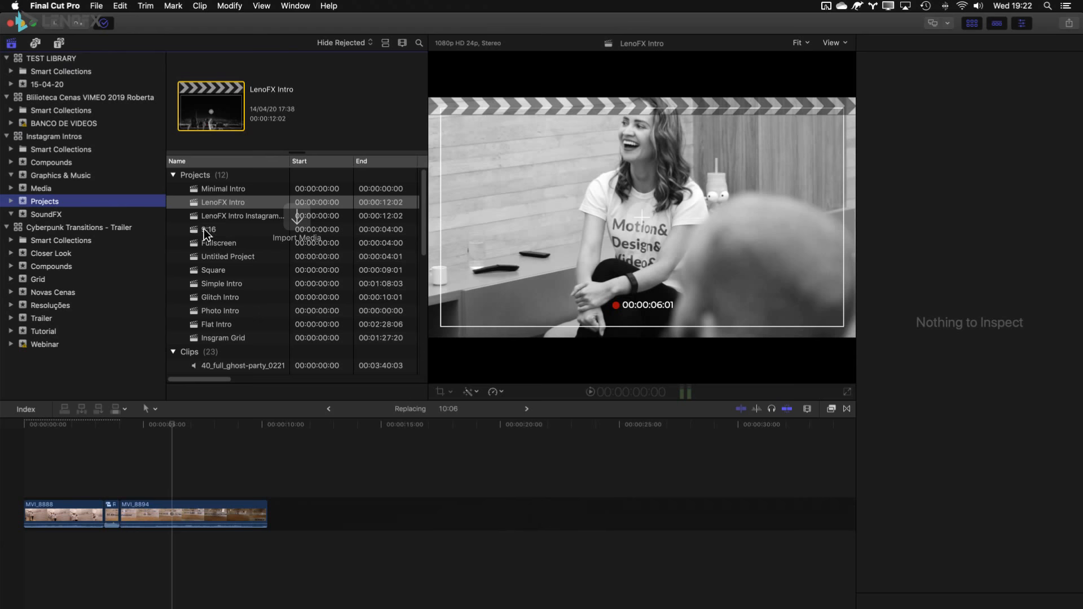
click(58, 188)
click(249, 235)
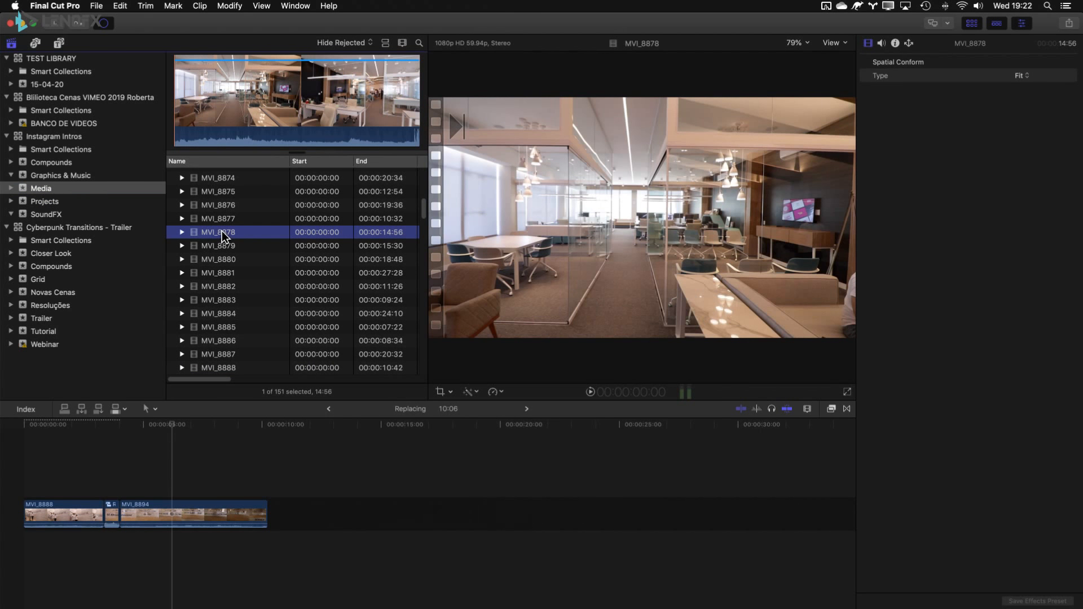
click(50, 84)
drag(49, 83, 49, 86)
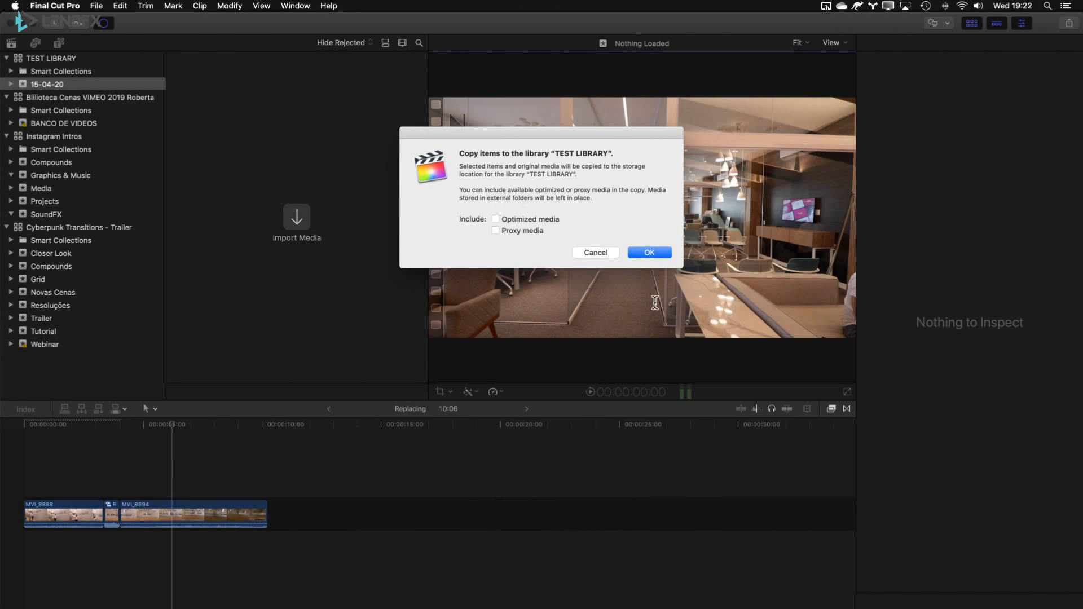
click(644, 249)
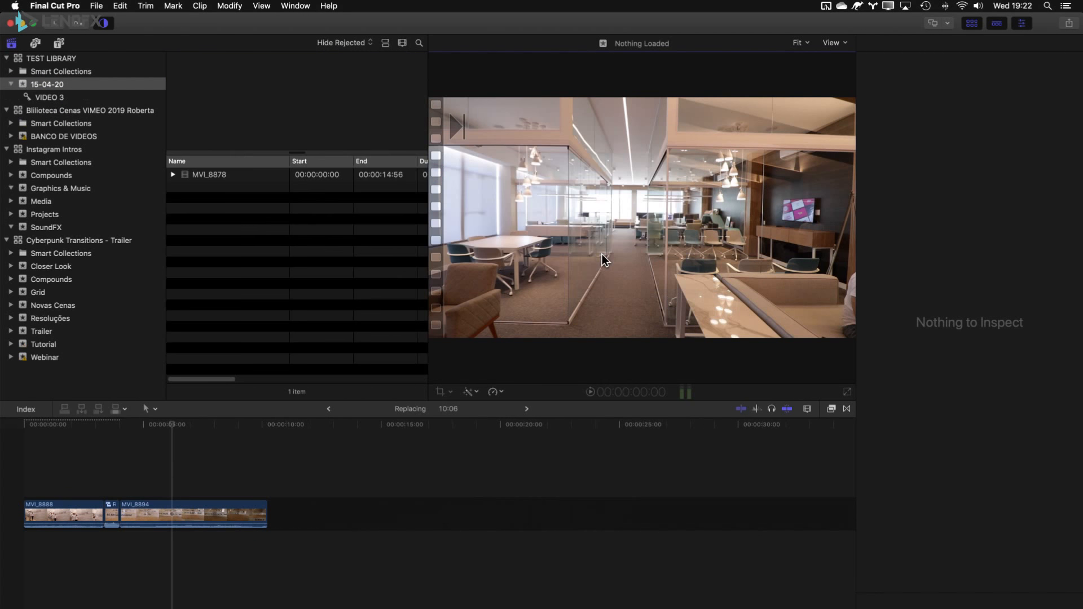
click(259, 178)
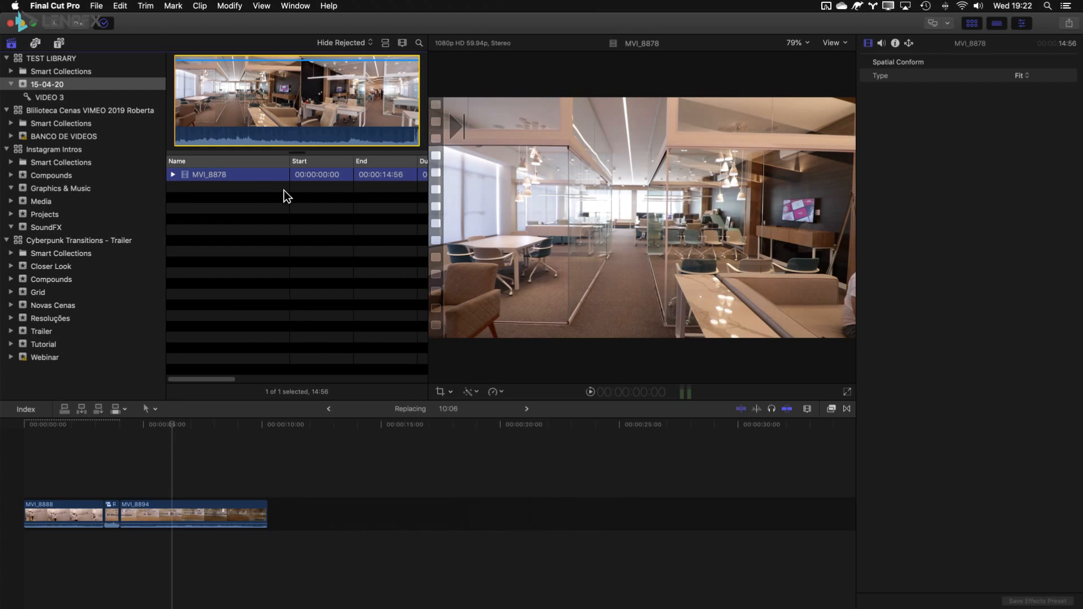